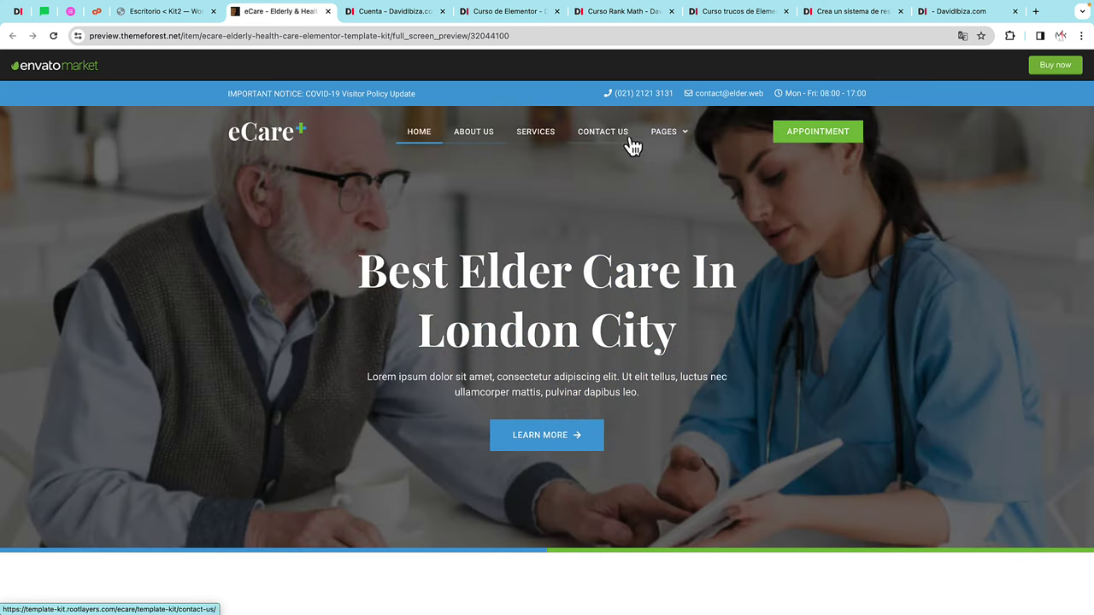
# Step: Look over the eCare template kit's live preview, from the header and hero section down to the footer
pyautogui.moveTo(670, 142)
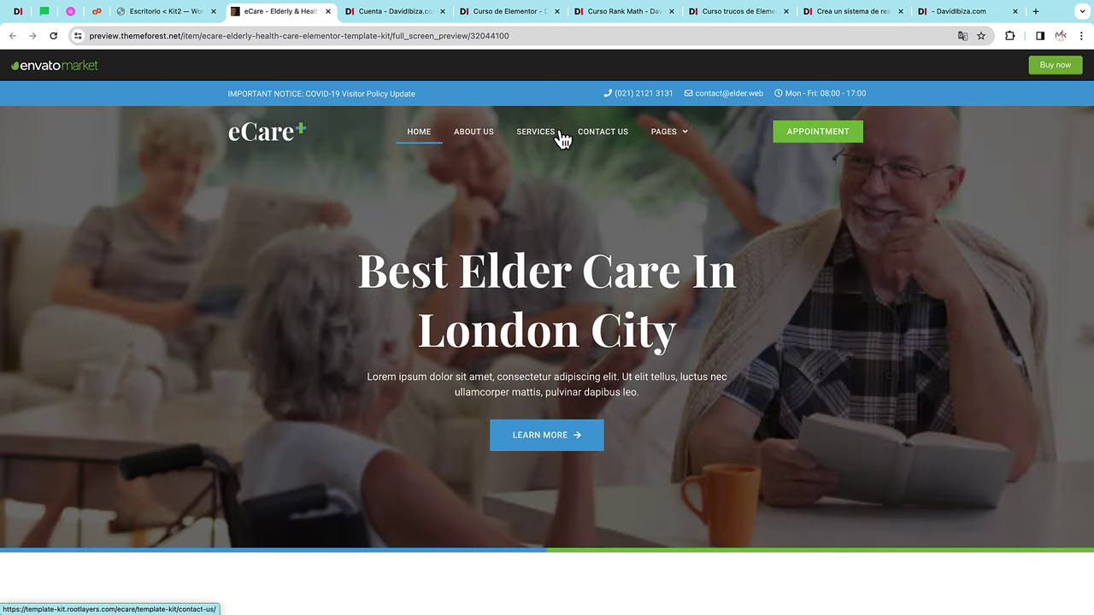
pyautogui.scroll(-20, 810, 231)
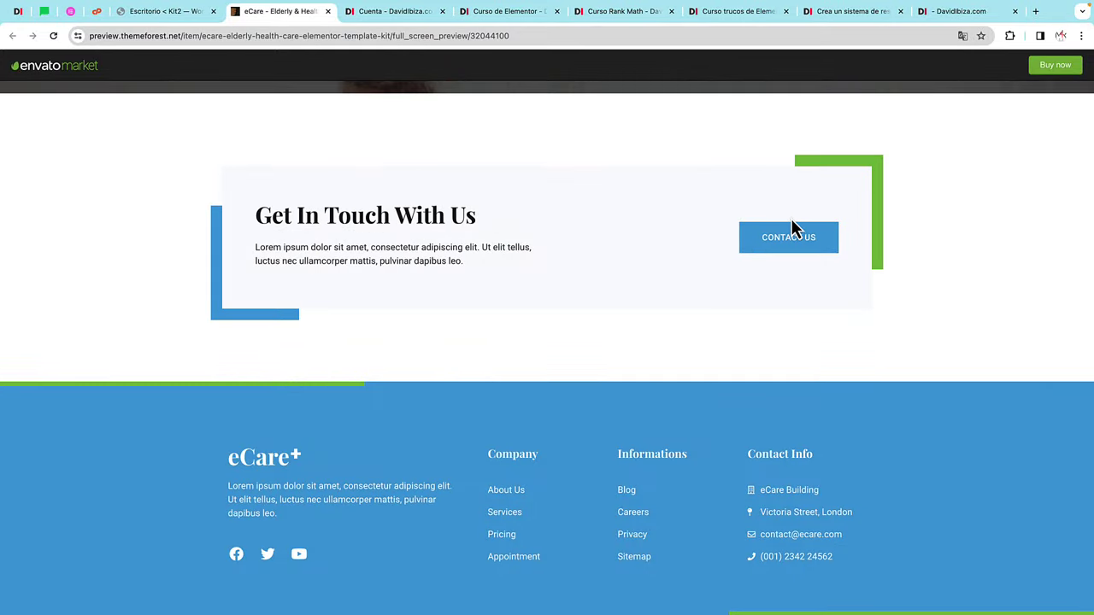
pyautogui.scroll(20, 661, 308)
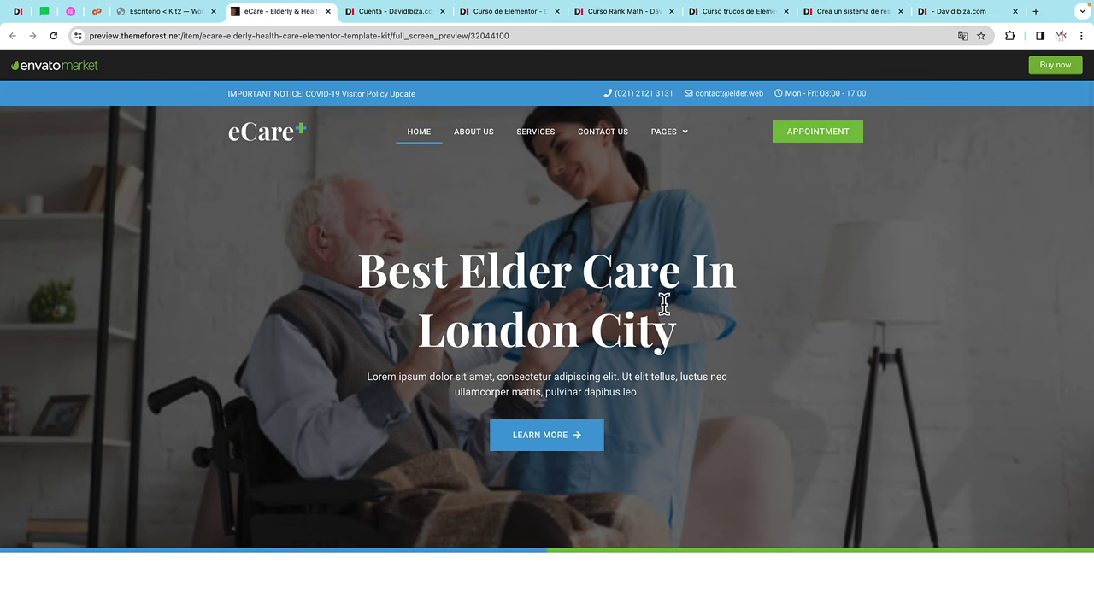
# Step: Switch to the Kit2 WordPress admin and open the page for adding a new plugin
pyautogui.click(188, 12)
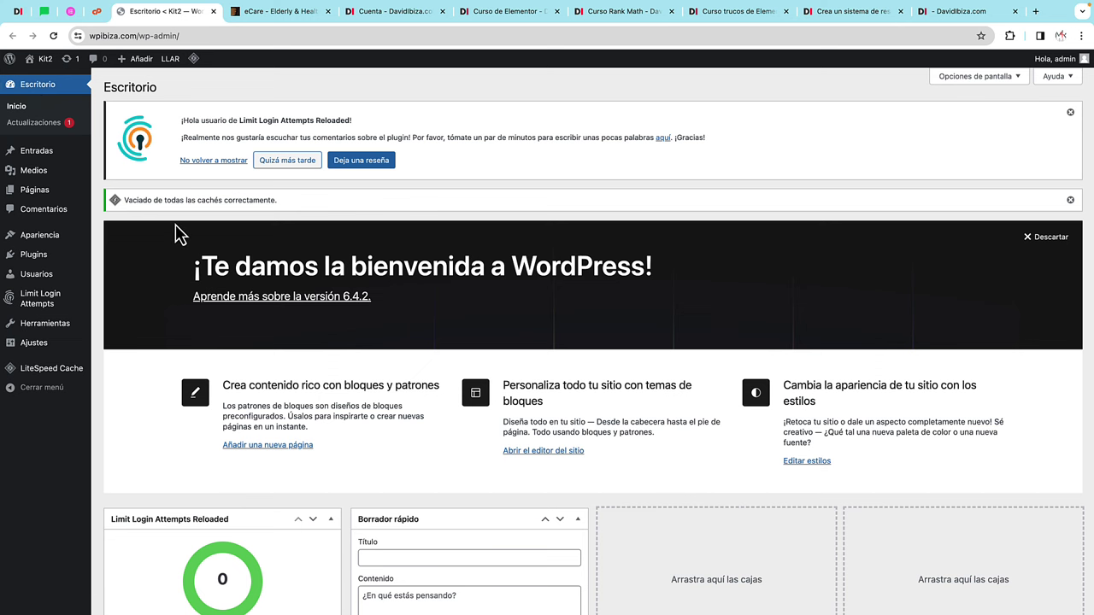
pyautogui.moveTo(67, 299)
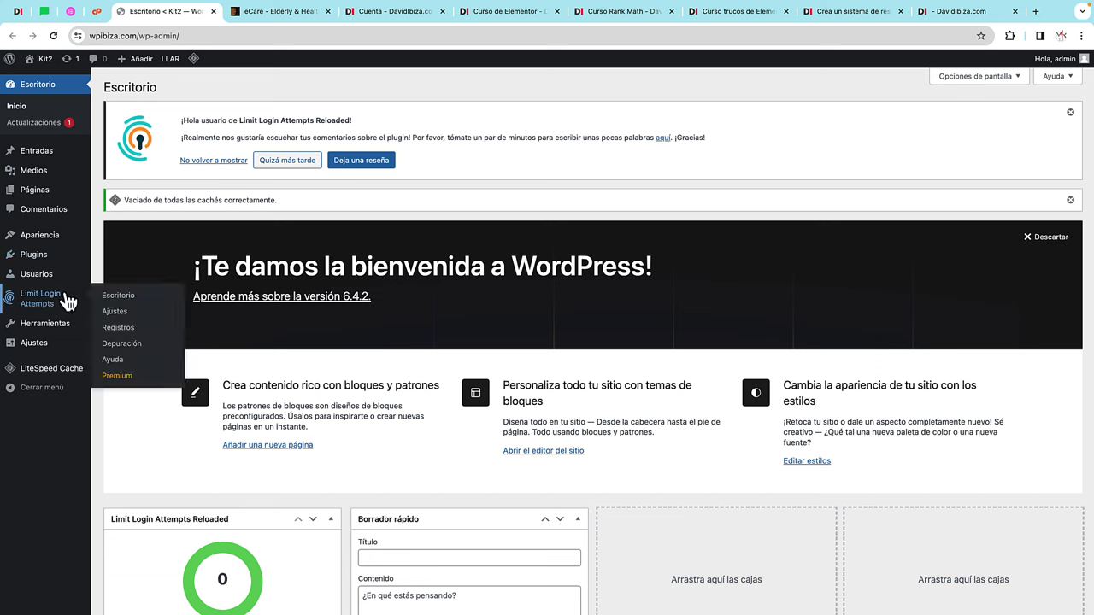
pyautogui.moveTo(66, 259)
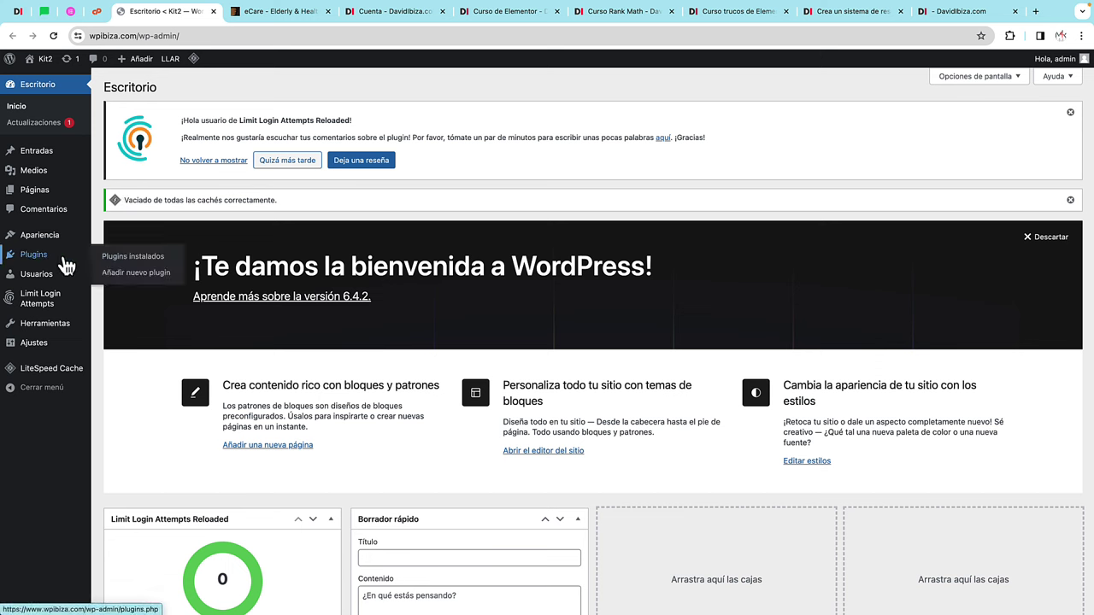
pyautogui.click(126, 283)
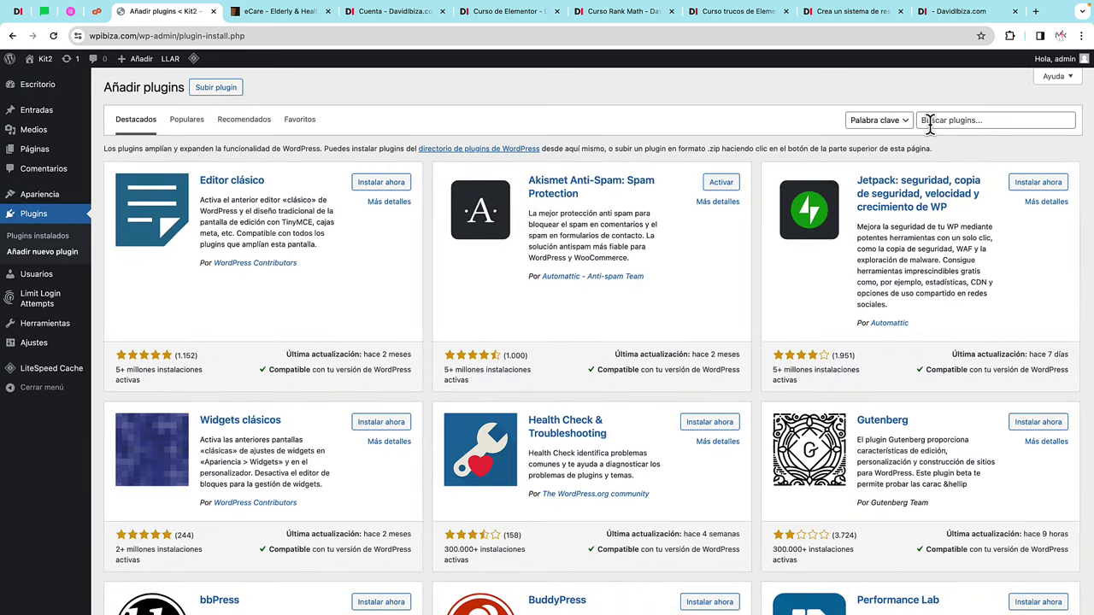
# Step: Search the plugin directory for "all in one", and install and activate All-in-One WP Migration
pyautogui.click(929, 120)
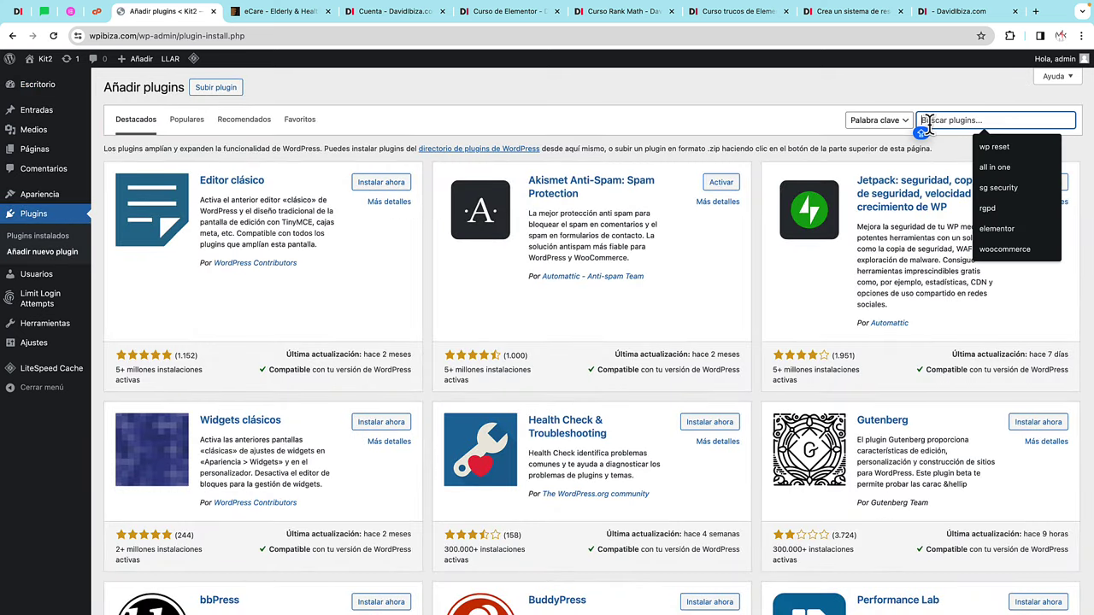
pyautogui.write('al')
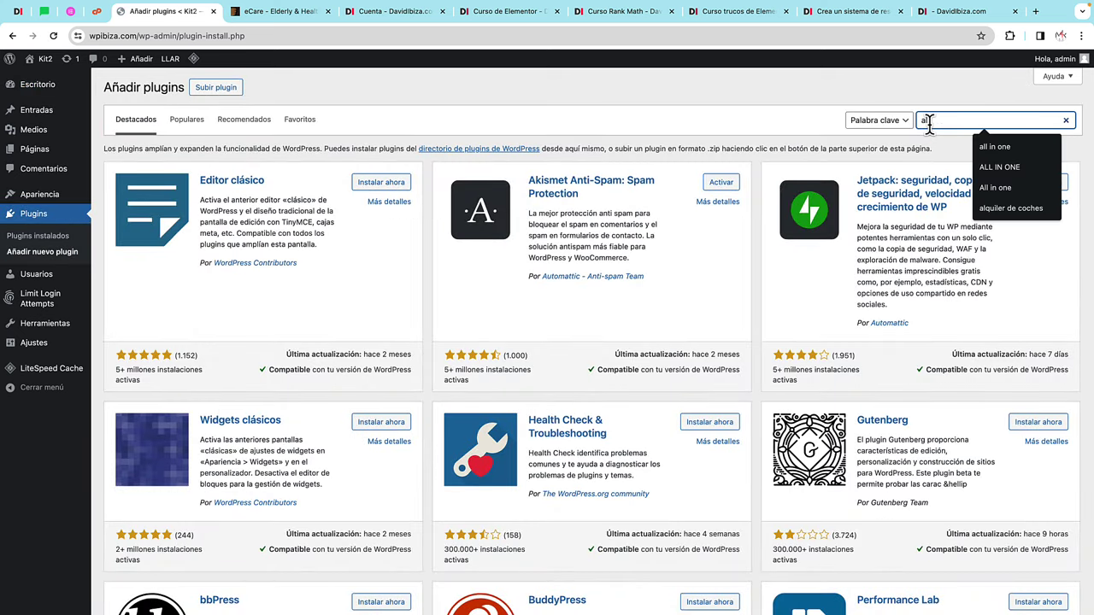
pyautogui.press('Return')
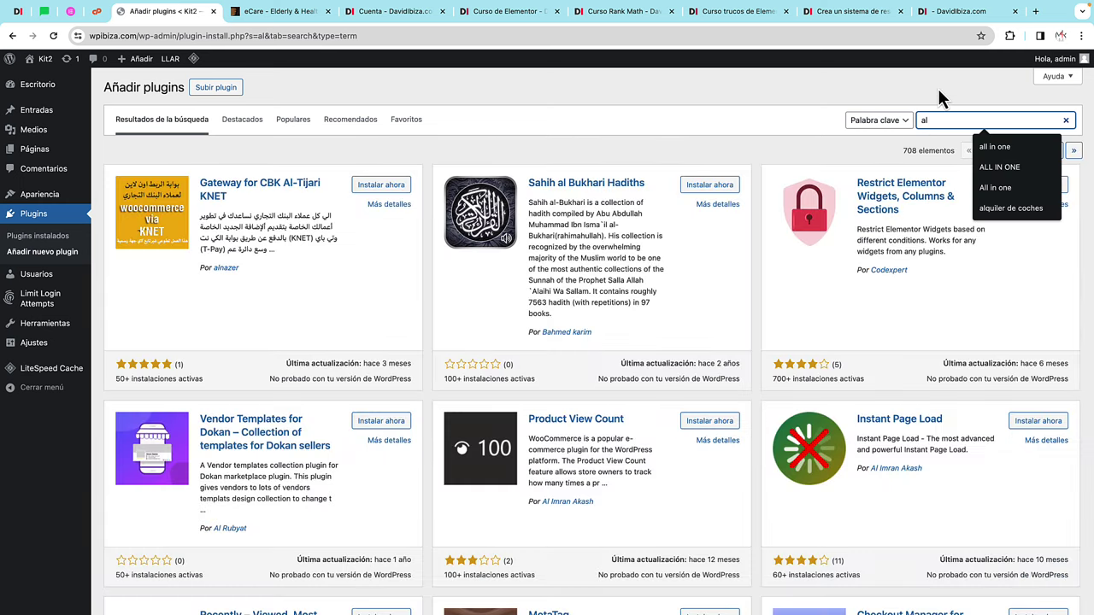
pyautogui.write('l')
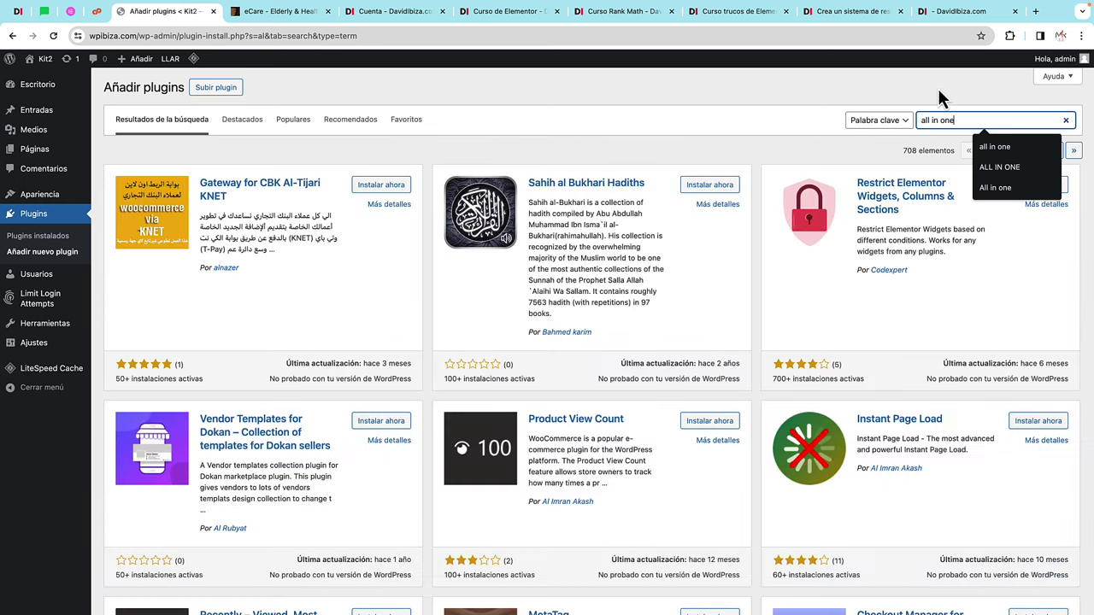
pyautogui.write(' in one')
pyautogui.press('Return')
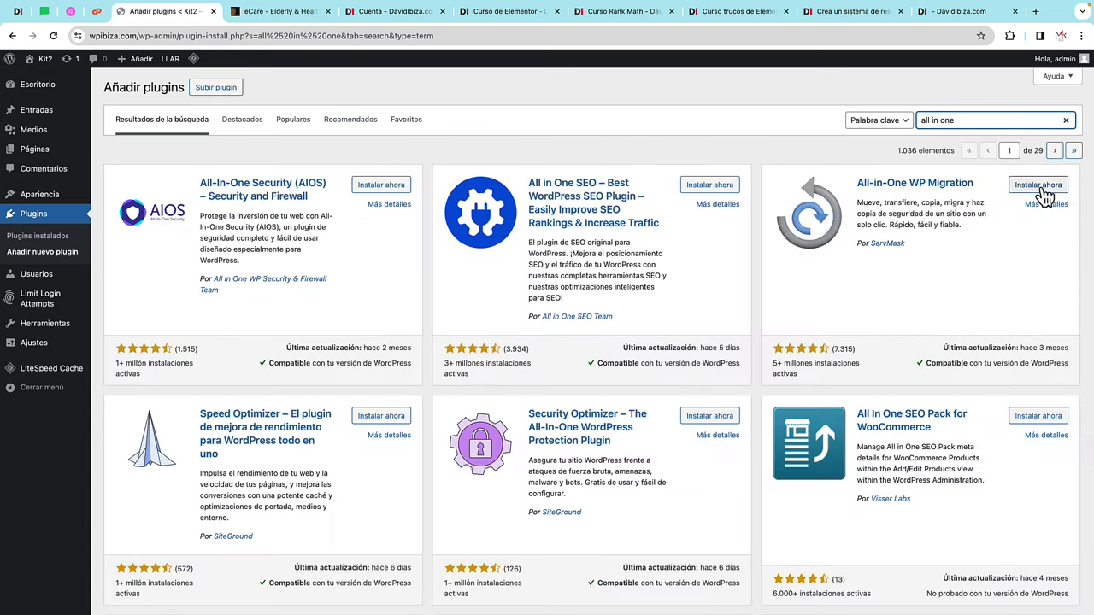
pyautogui.click(1036, 188)
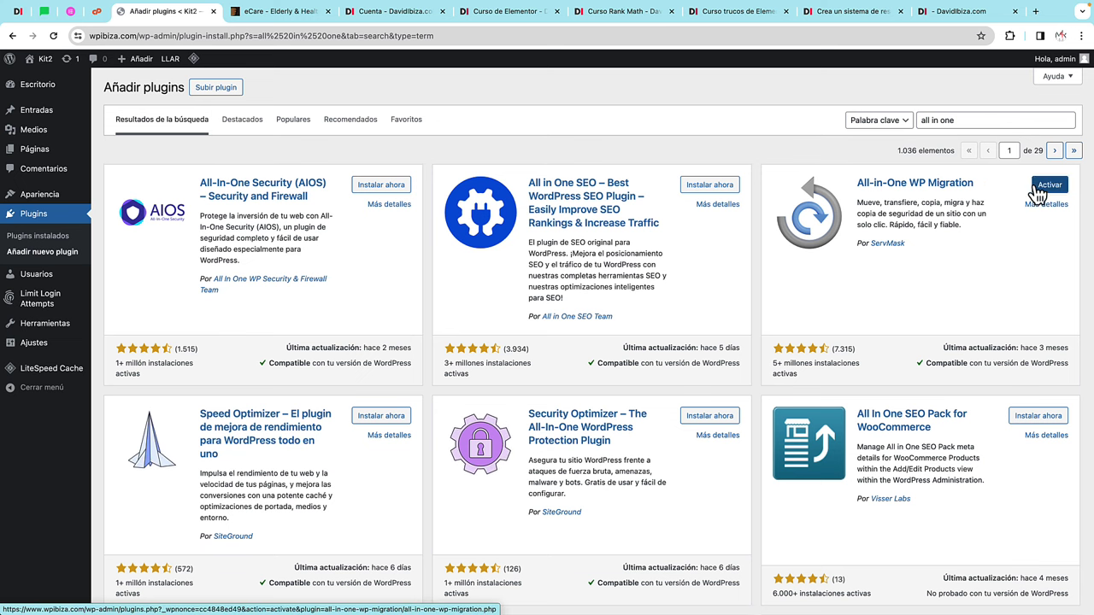
pyautogui.click(1039, 190)
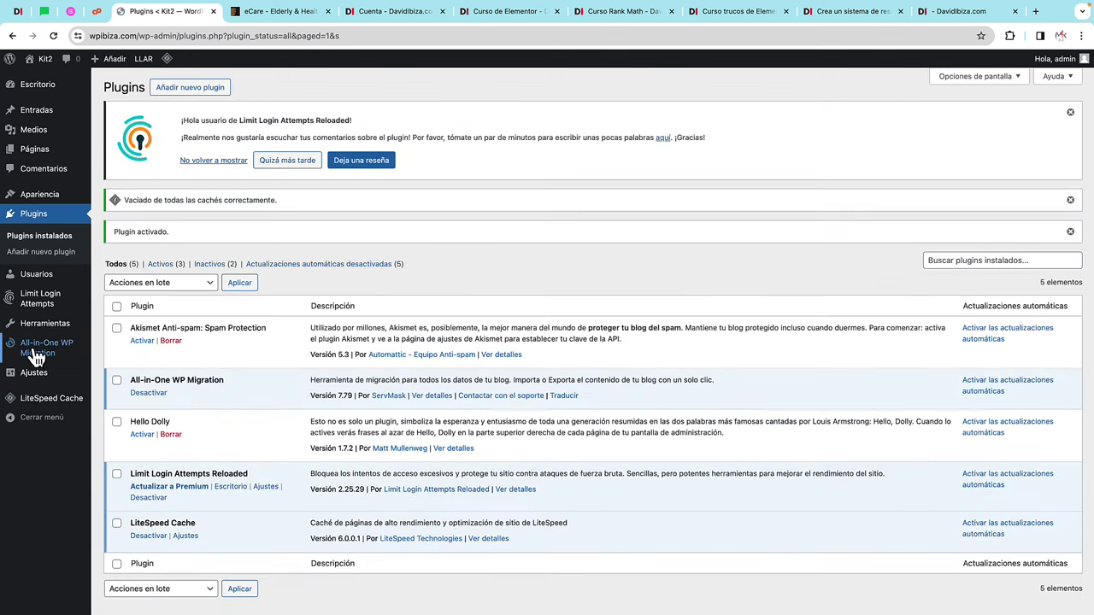
# Step: Check the maximum upload file size on the All-in-One WP Migration import page
pyautogui.moveTo(49, 352)
pyautogui.click(118, 362)
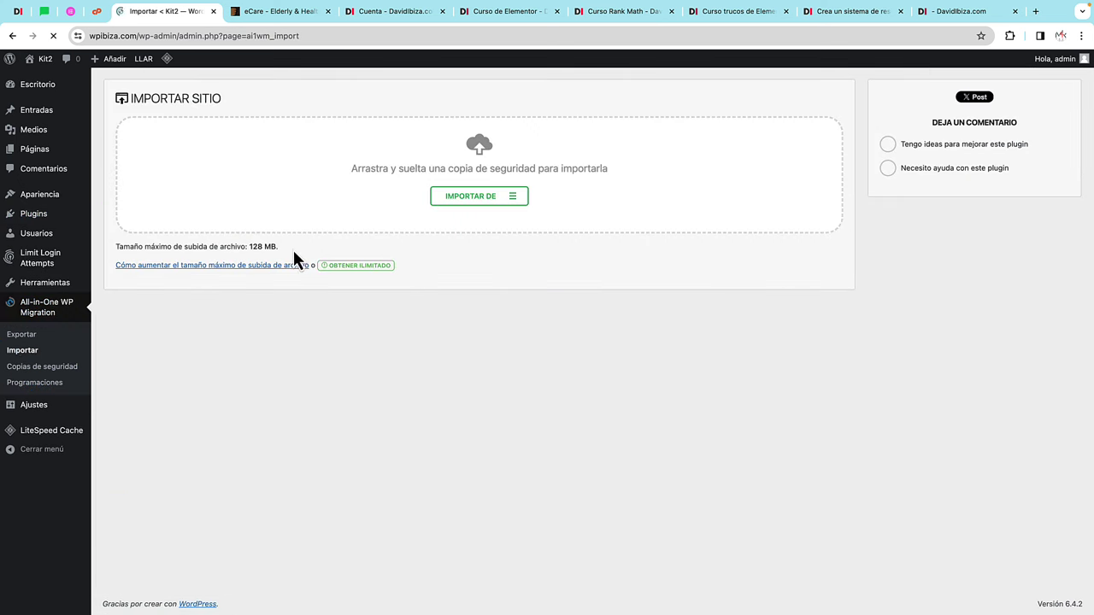
pyautogui.moveTo(279, 247); pyautogui.dragTo(248, 246)
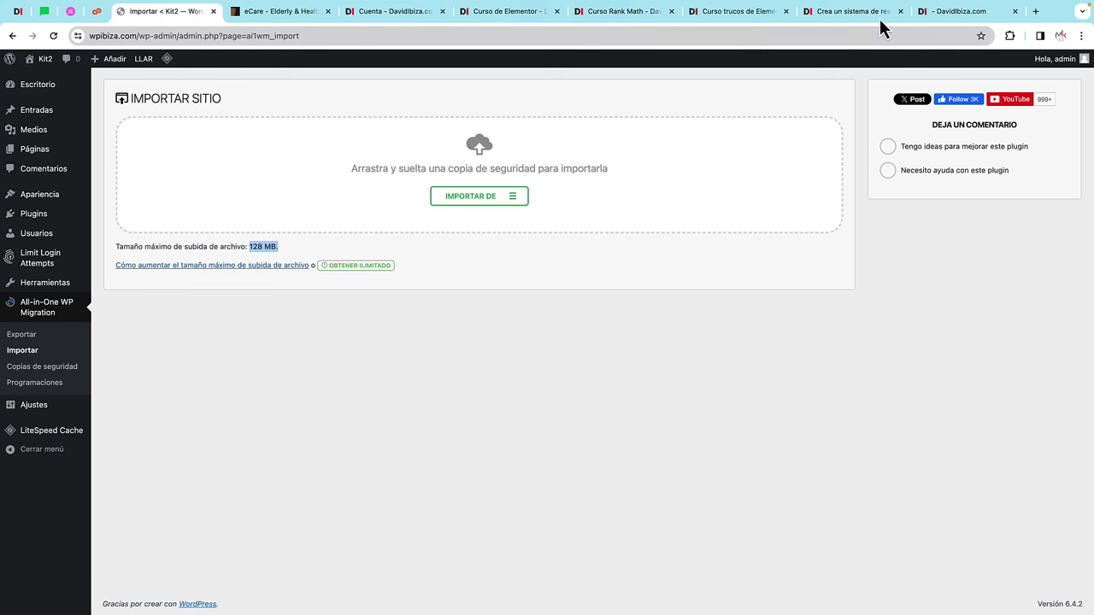
# Step: Review the monthly, annual and lifetime subscription plans on the DavidIbiza.com home page
pyautogui.click(930, 17)
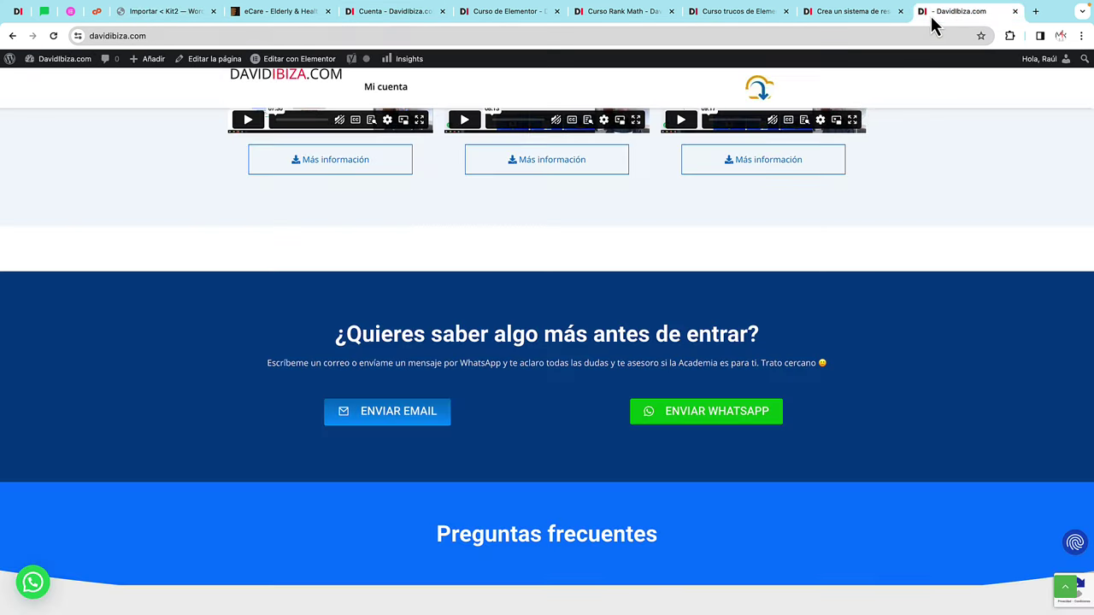
pyautogui.scroll(10, 749, 308)
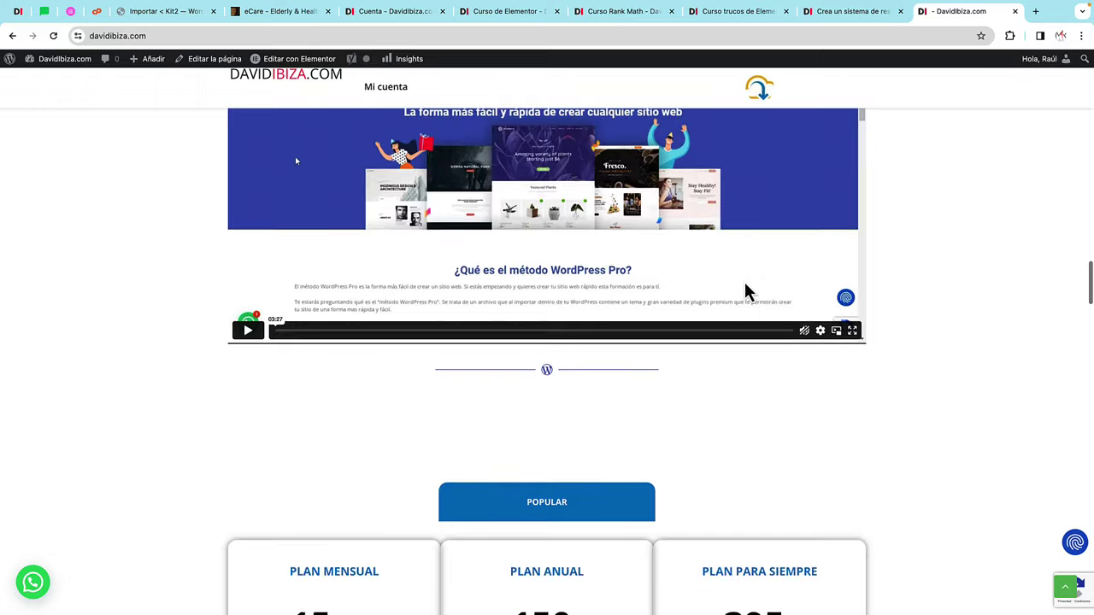
pyautogui.scroll(-5, 744, 288)
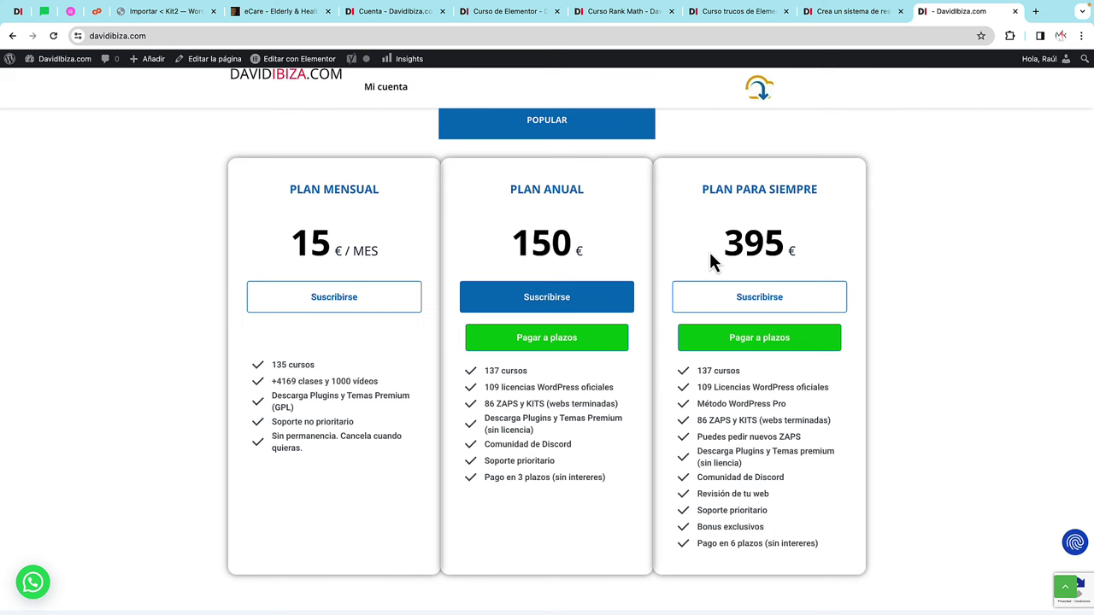
# Step: Search the DavidIbiza account's downloads for "all in one" and open the official extension that removes the All In One WP Migration limit
pyautogui.click(390, 13)
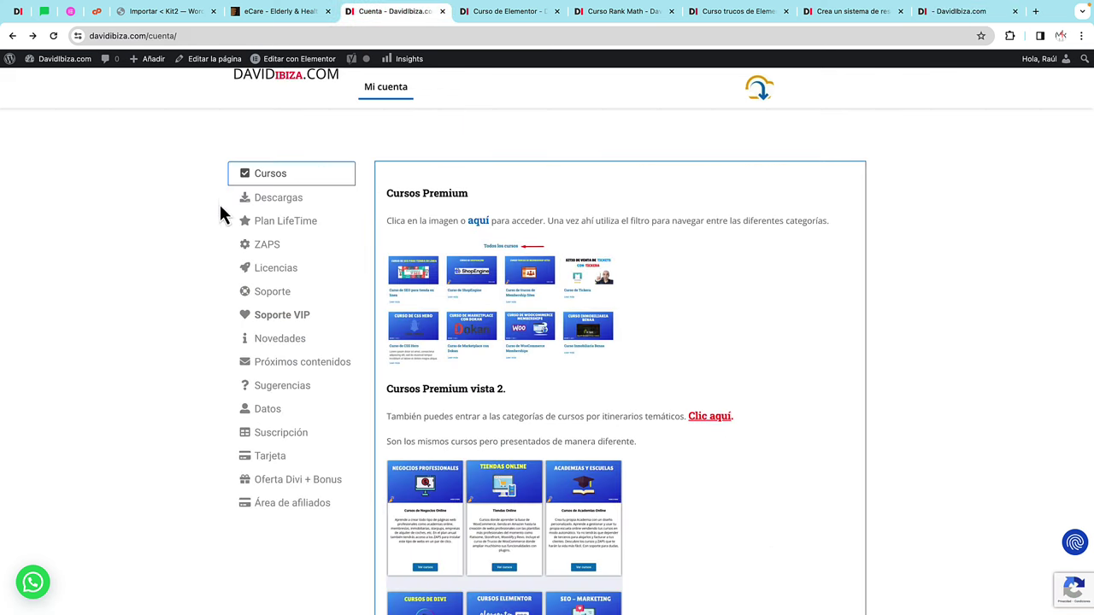
pyautogui.click(282, 205)
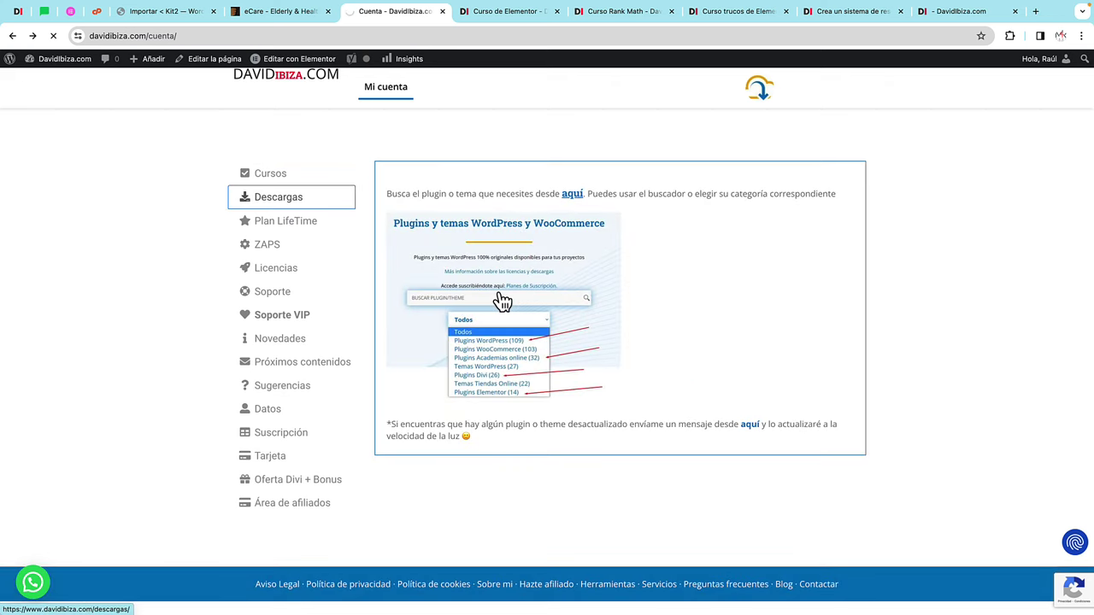
pyautogui.click(489, 297)
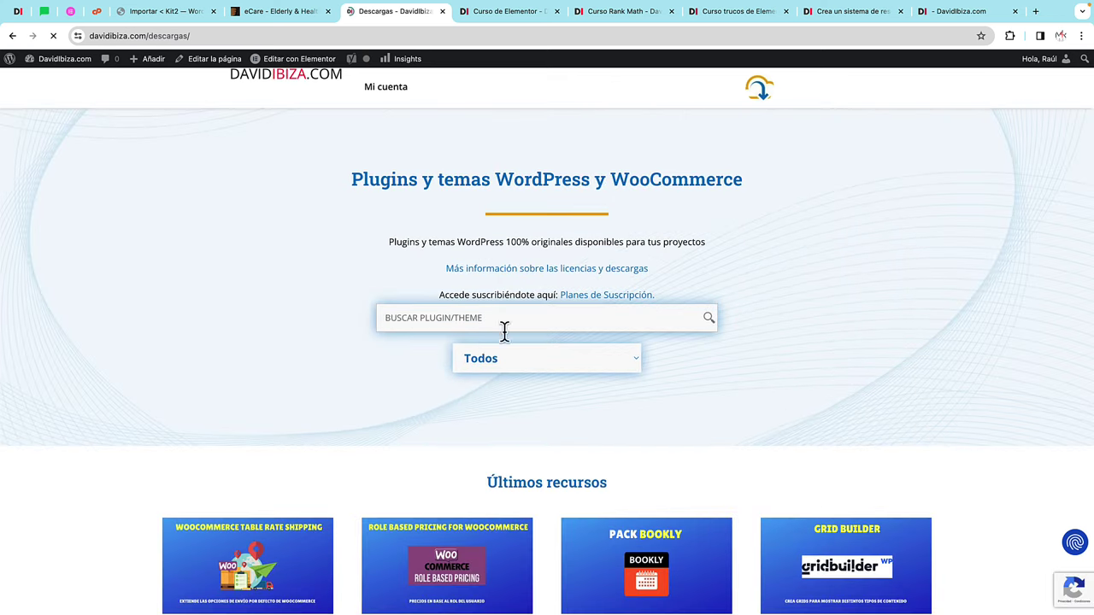
pyautogui.click(448, 318)
pyautogui.write('all in one')
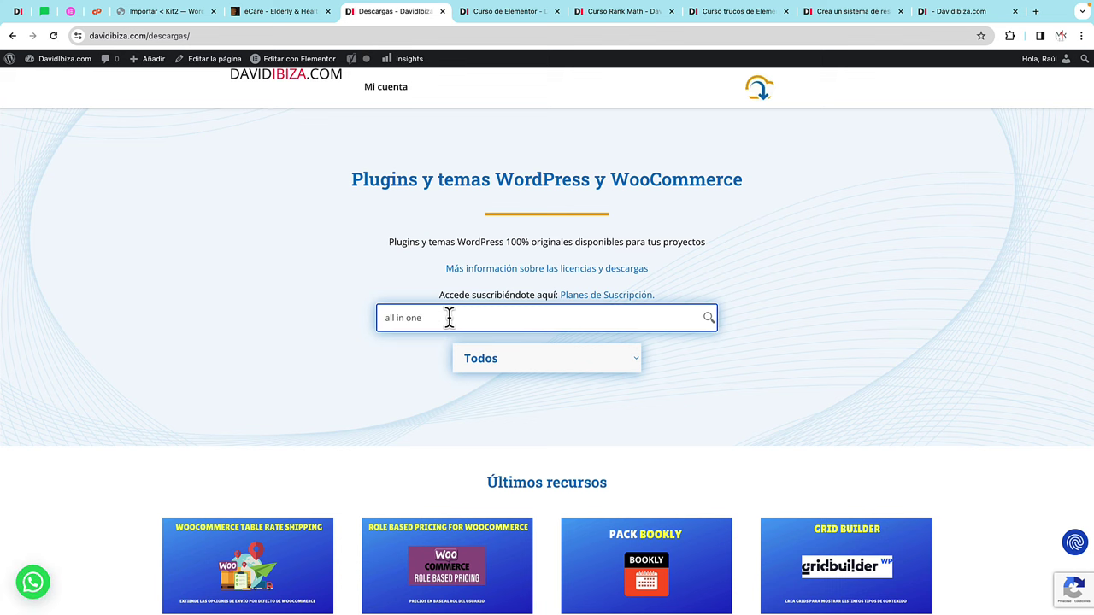
pyautogui.press('Return')
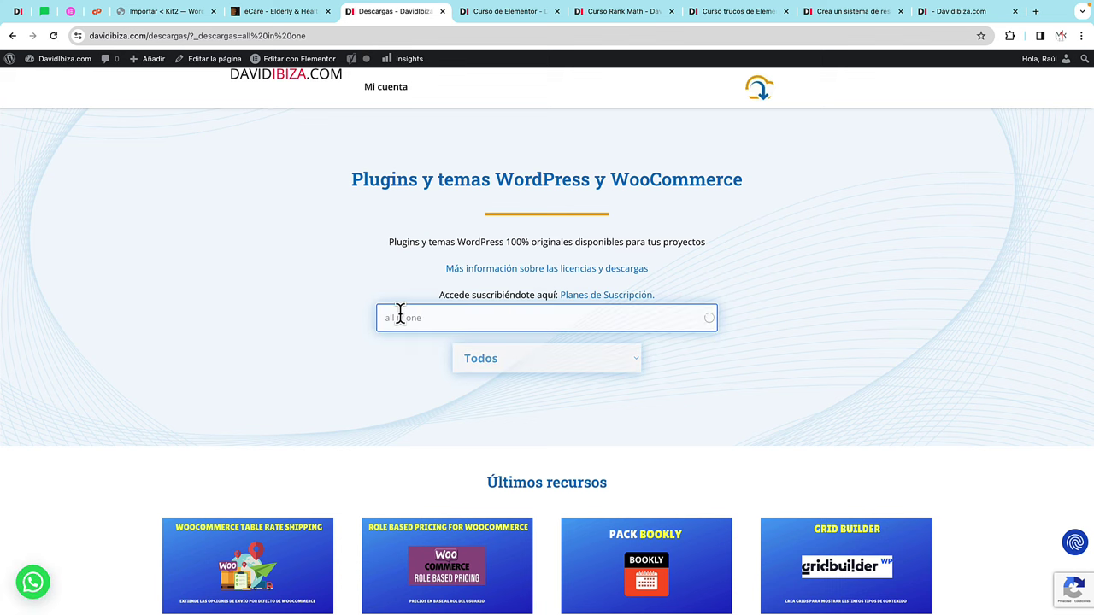
pyautogui.scroll(-3, 415, 323)
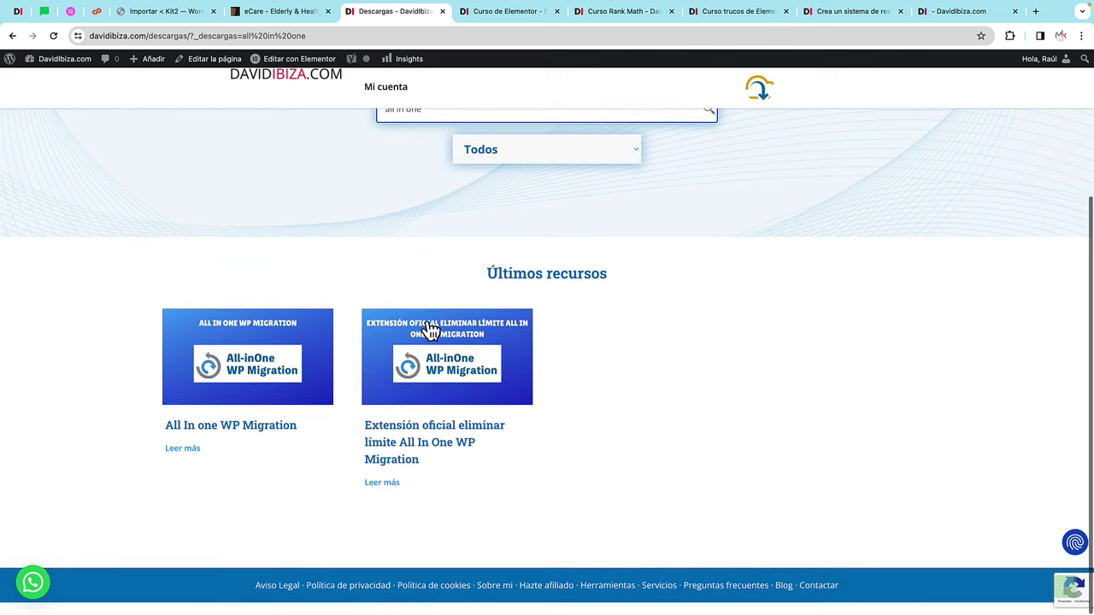
pyautogui.click(424, 462)
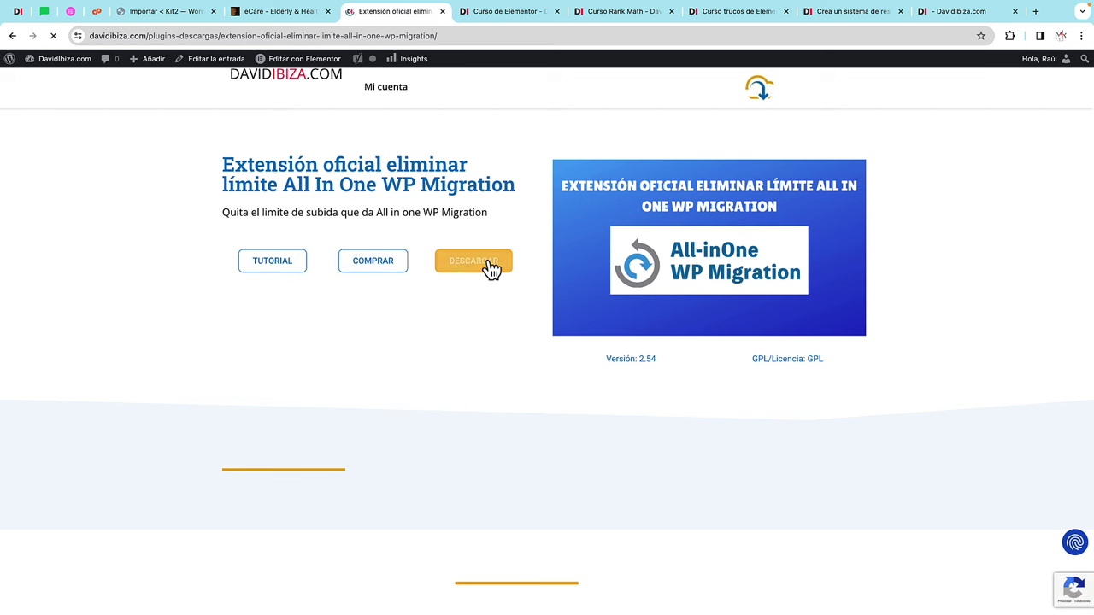
# Step: Upload all-in-one-wp-migration-unlimited-extension.zip as a new plugin on the Kit2 WordPress site, and install and activate it
pyautogui.click(195, 14)
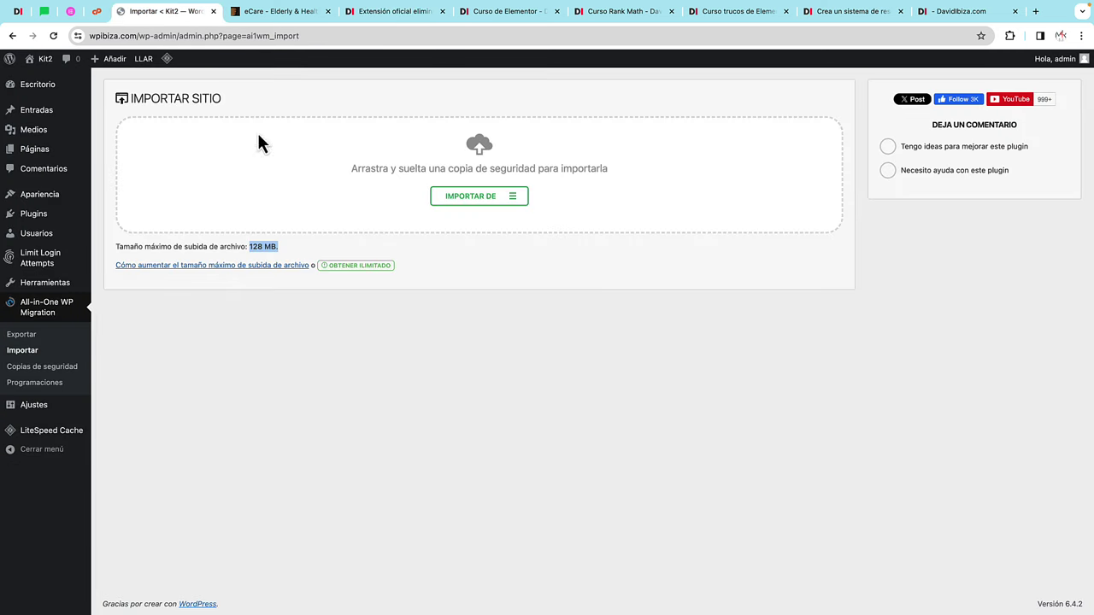
pyautogui.moveTo(48, 215)
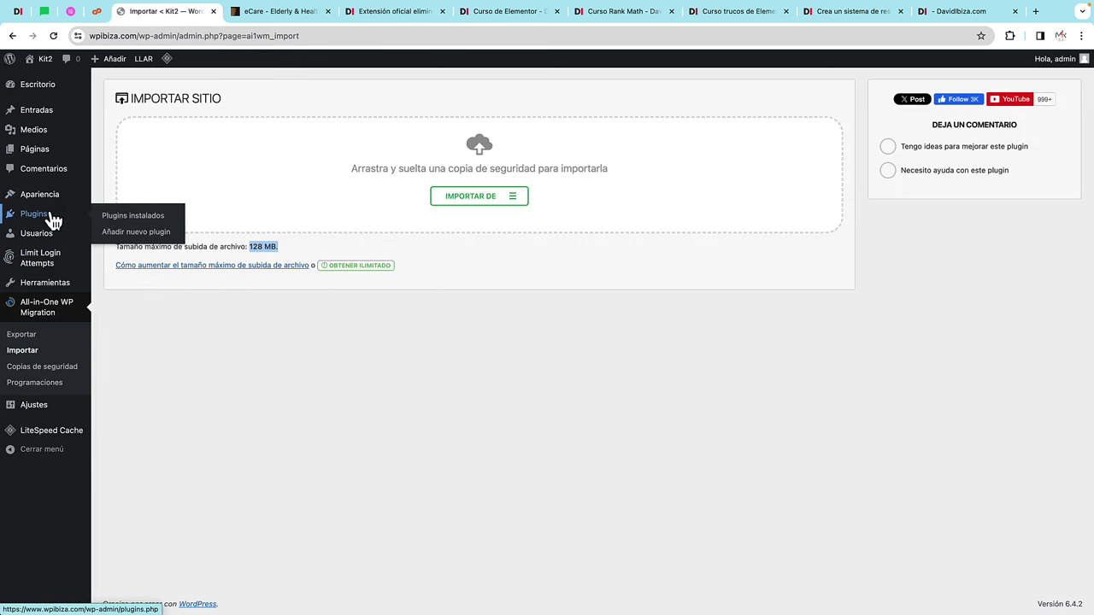
pyautogui.click(125, 234)
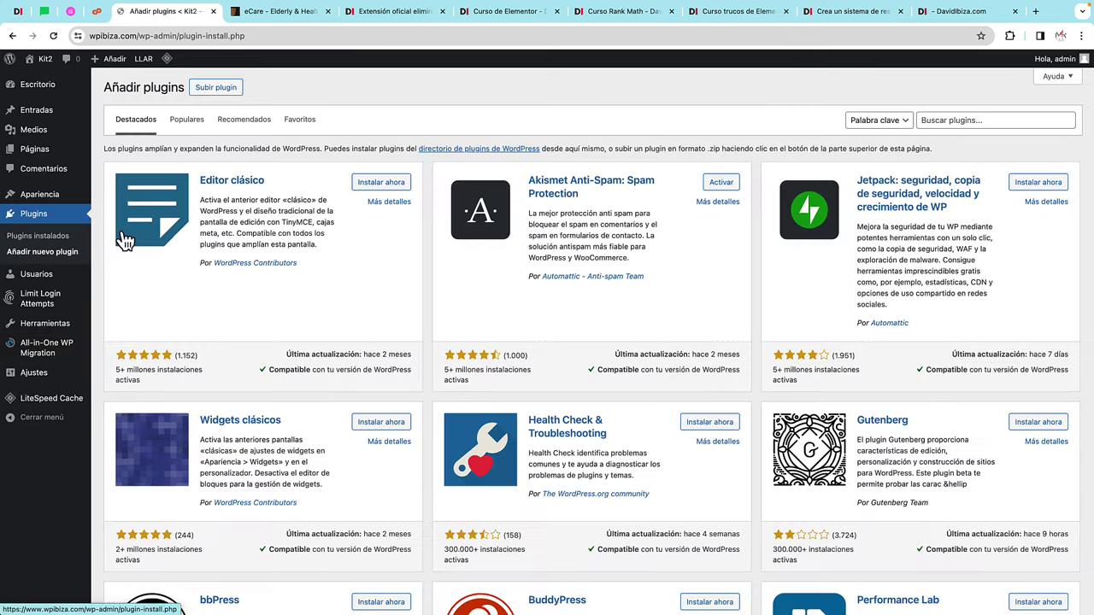
pyautogui.click(214, 88)
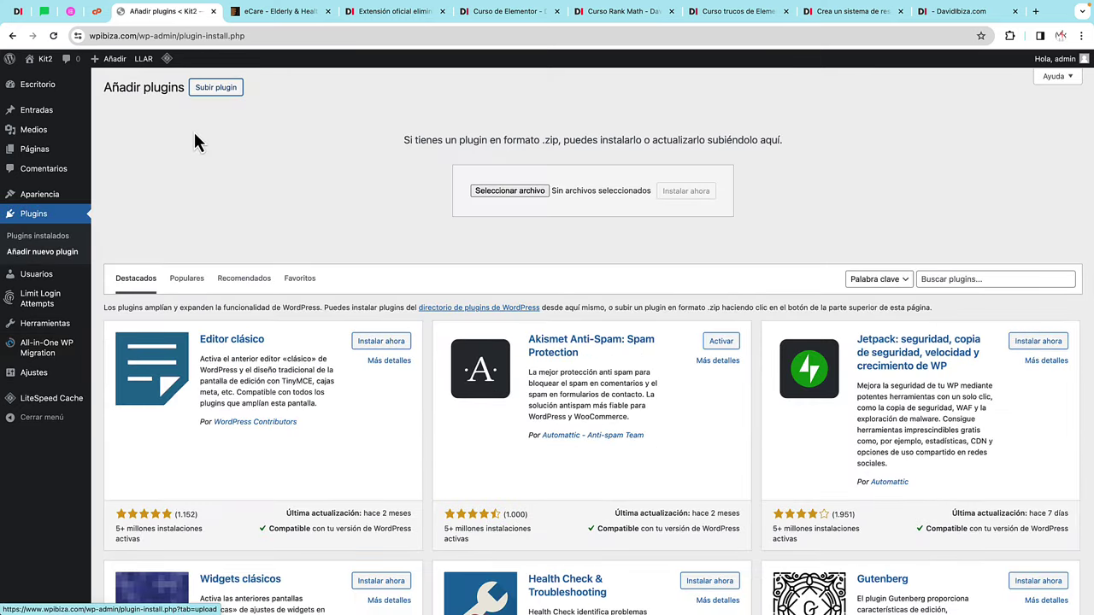
pyautogui.click(533, 192)
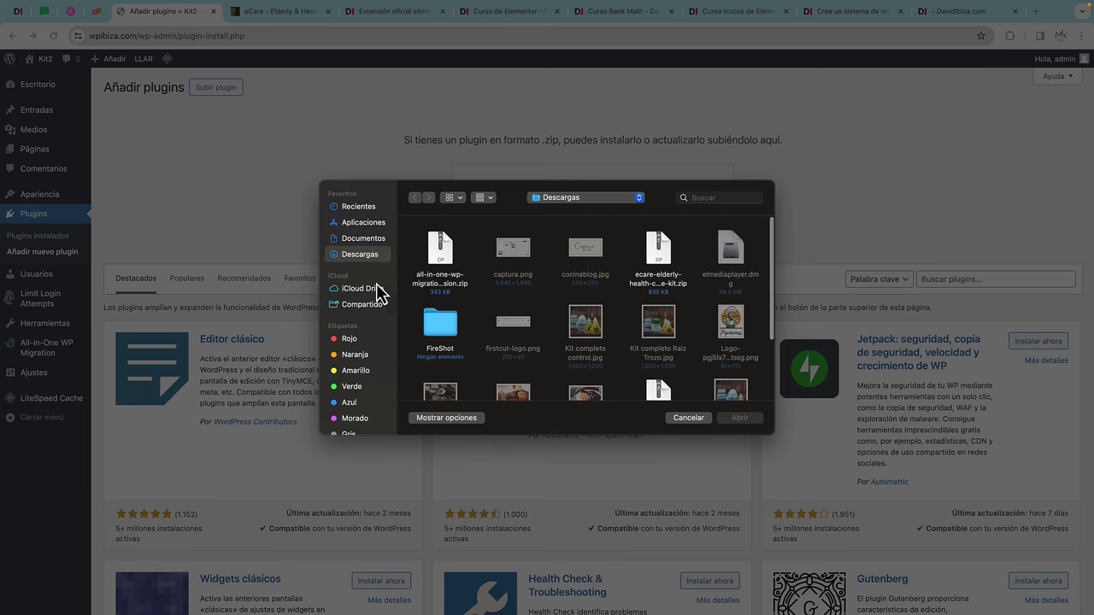
pyautogui.click(444, 277)
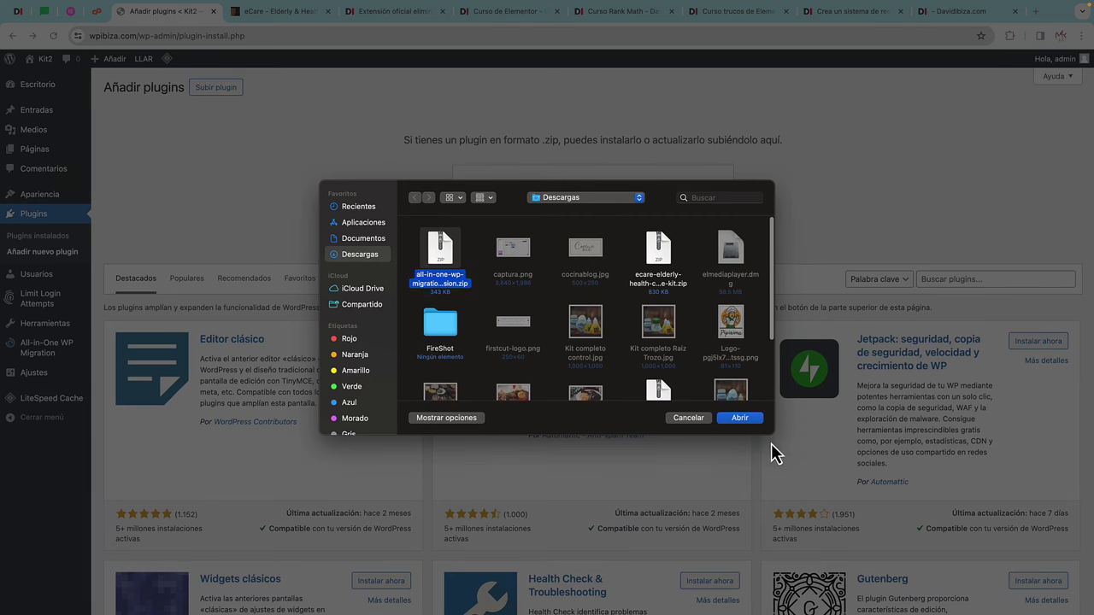
pyautogui.click(745, 420)
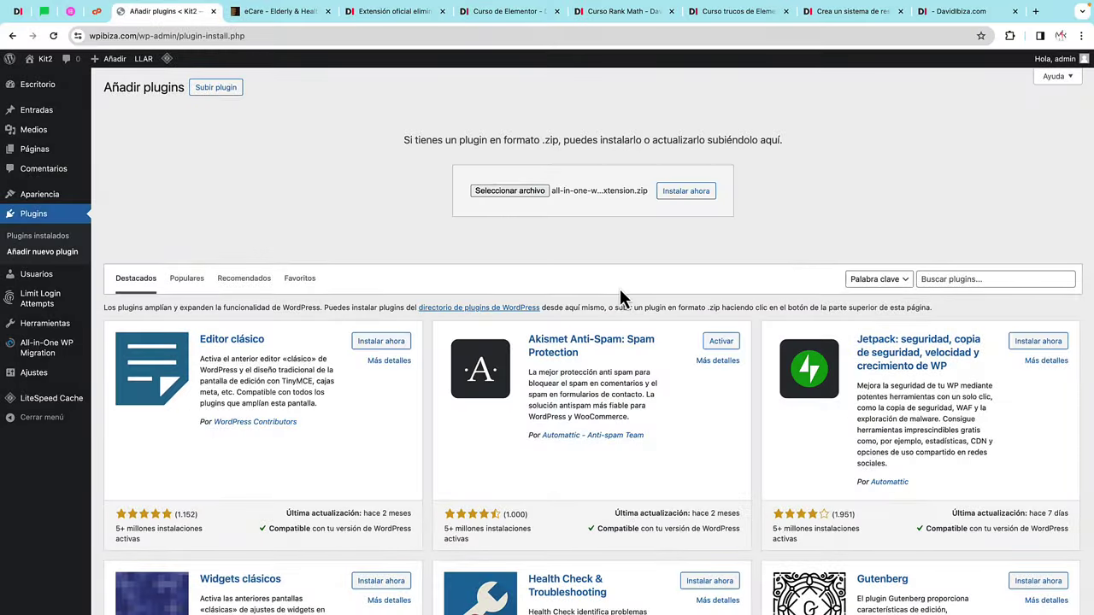
pyautogui.click(685, 193)
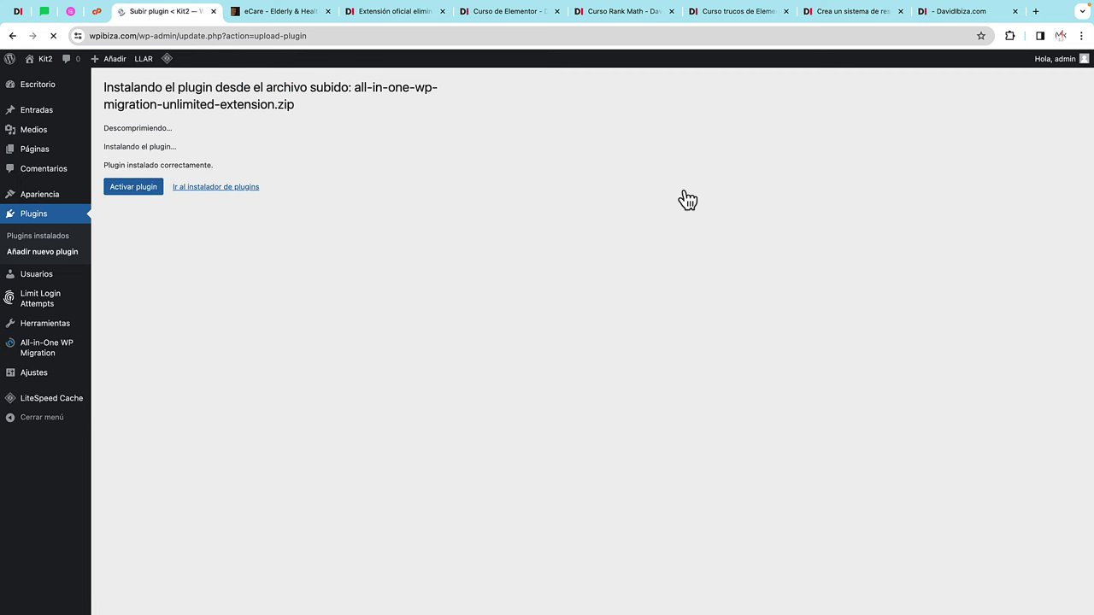
pyautogui.click(137, 190)
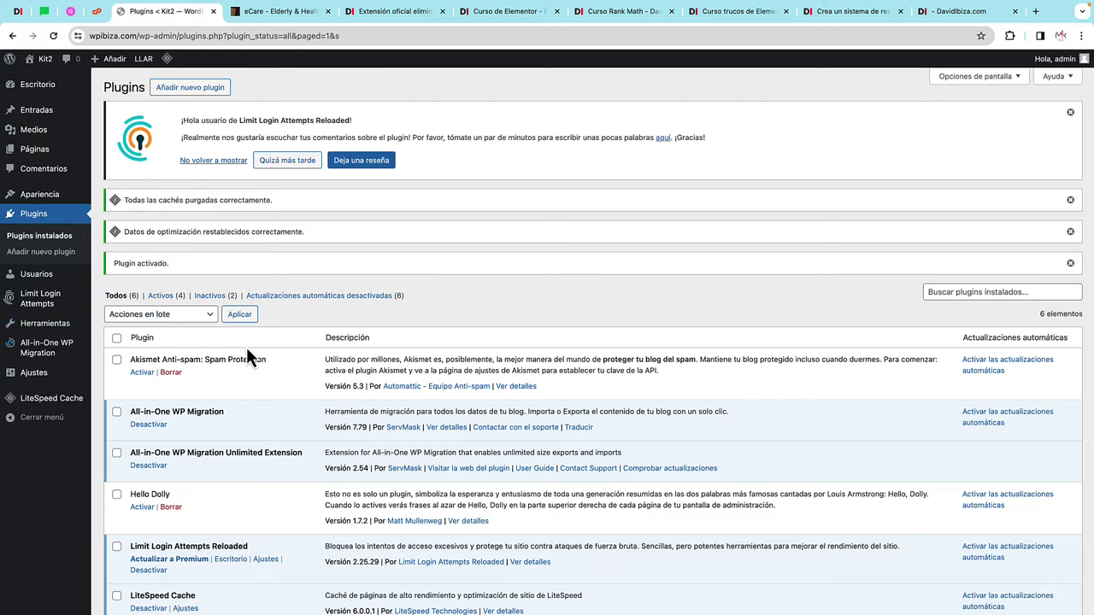
# Step: Open the All-in-One WP Migration import page in the WordPress admin
pyautogui.scroll(-2, 247, 347)
pyautogui.moveTo(35, 351)
pyautogui.click(121, 362)
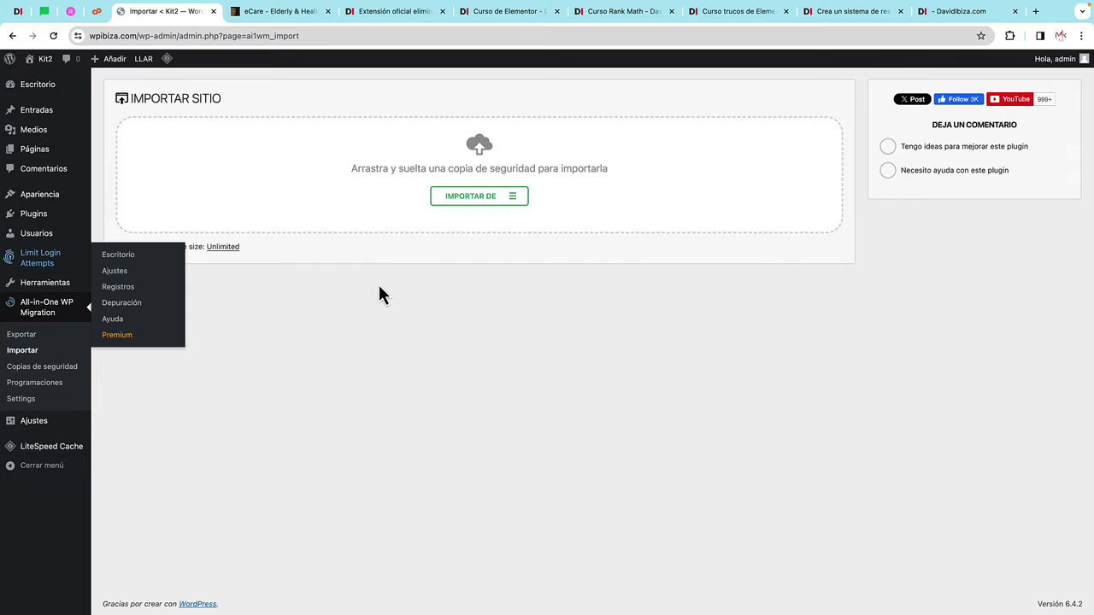
# Step: Import the eCare – Elderly & Health Care Elementor Template Kit .wpress backup from its Finder folder into the site
pyautogui.hotkey('ctrl', 'Up')
pyautogui.click(549, 46)
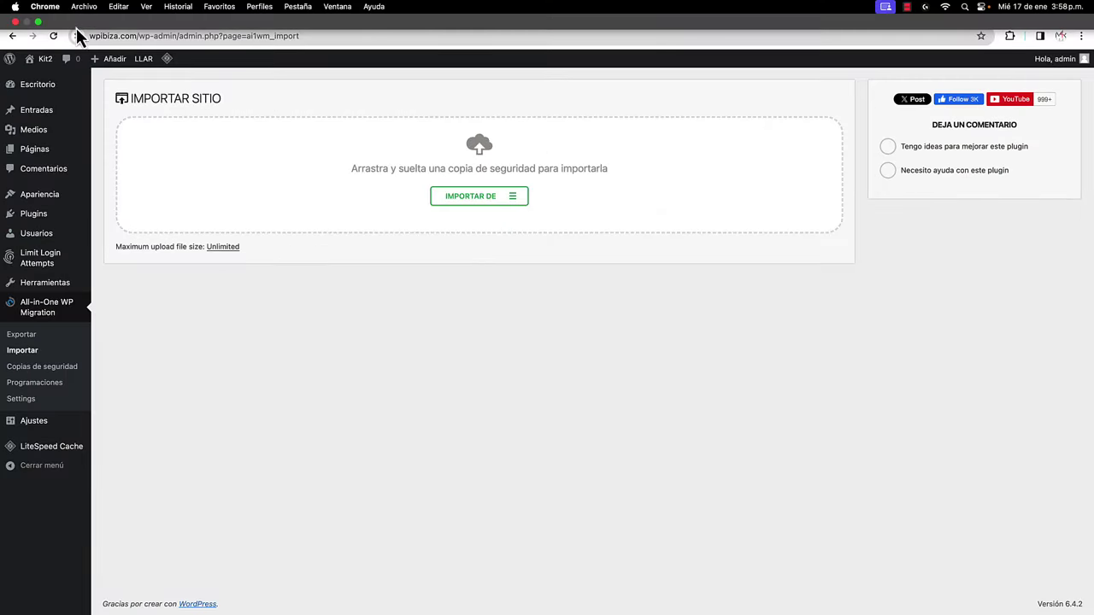
pyautogui.click(39, 24)
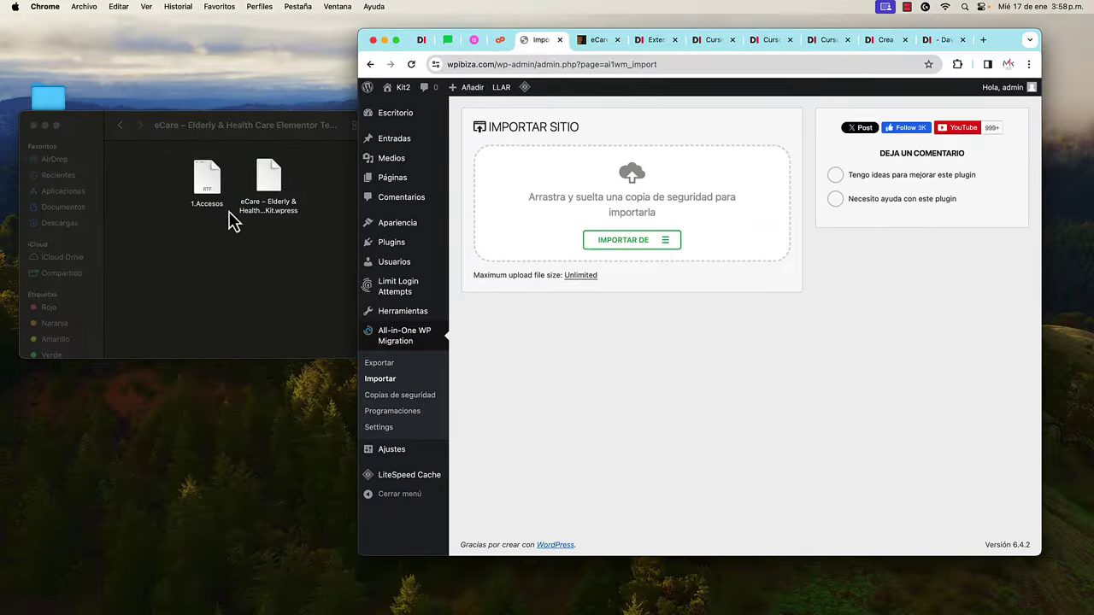
pyautogui.click(161, 213)
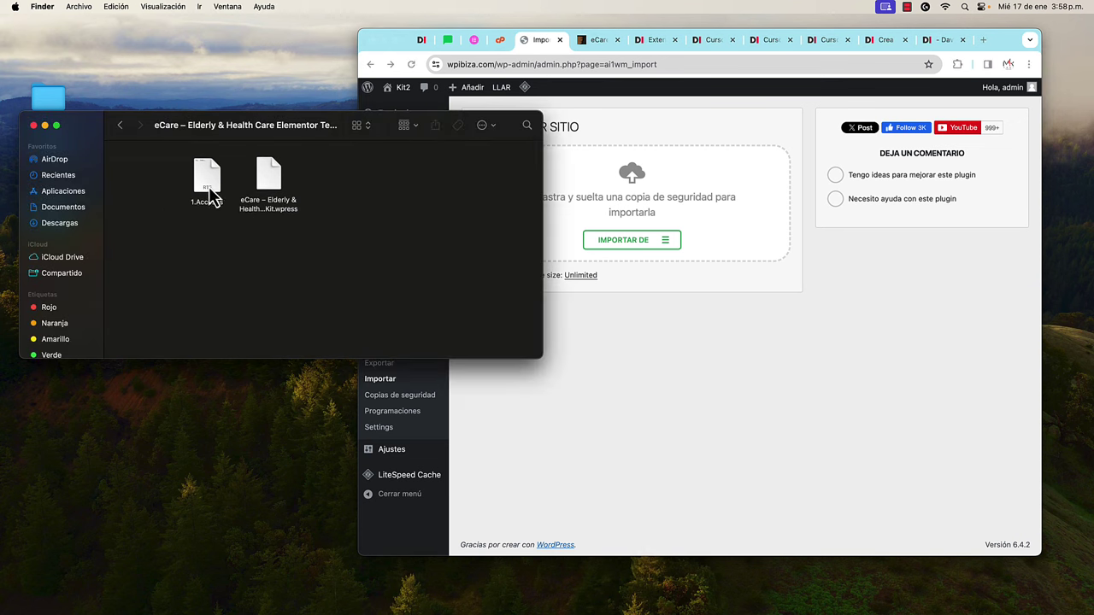
pyautogui.click(267, 181)
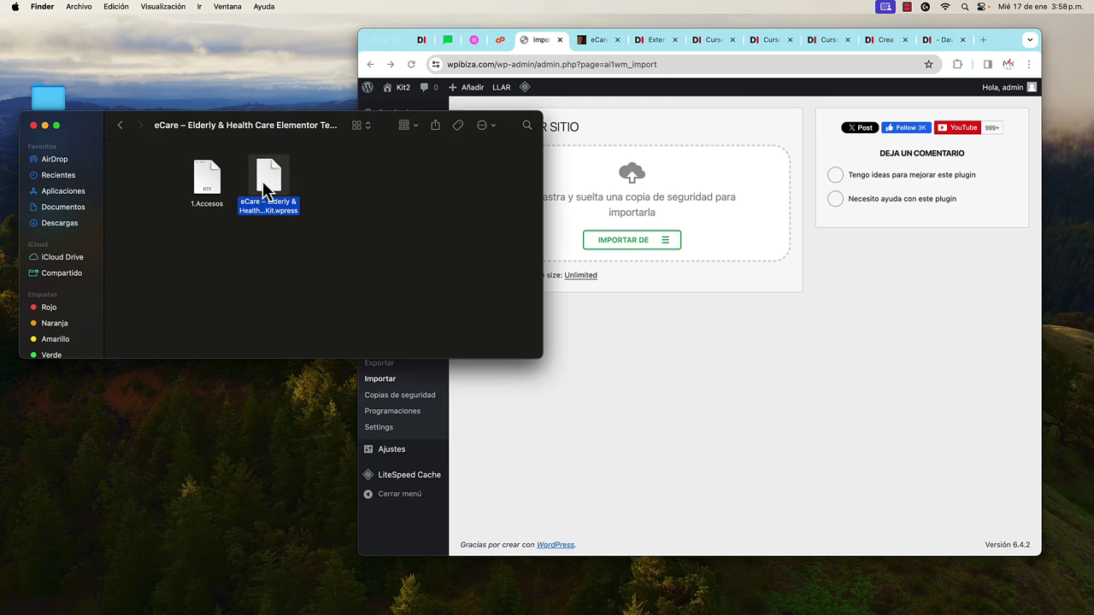
pyautogui.moveTo(268, 183); pyautogui.dragTo(666, 231)
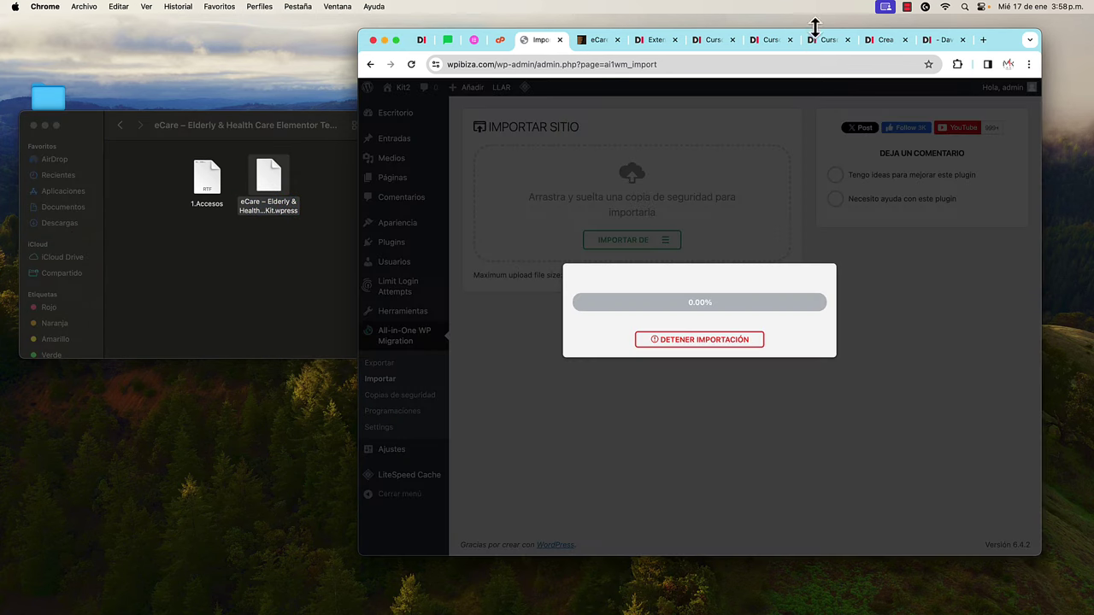
pyautogui.click(395, 40)
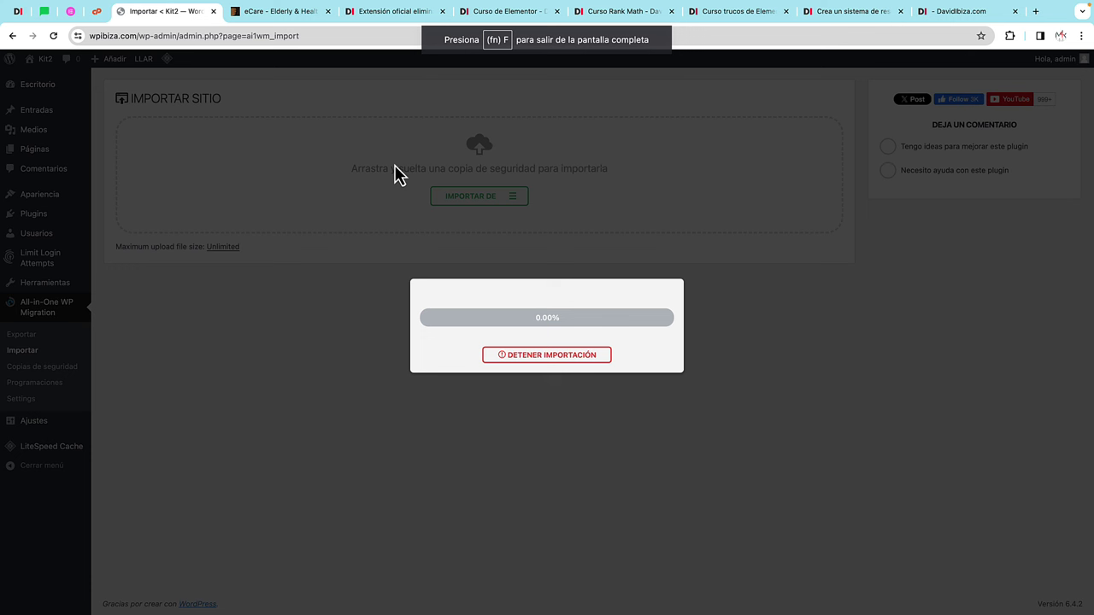
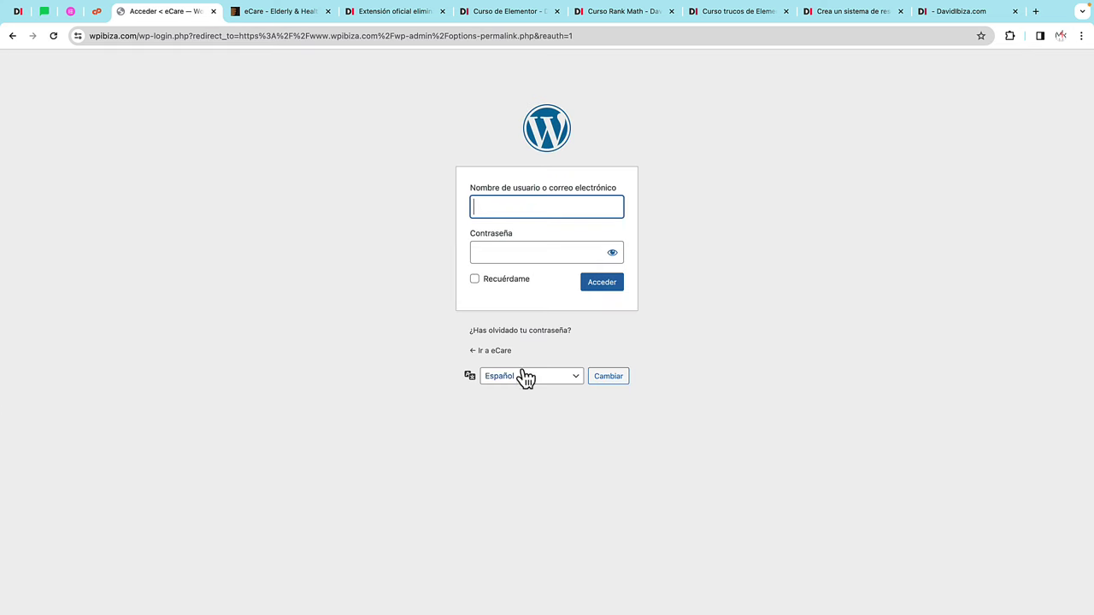
# Step: Log back in to the imported site after locating the 1.Accesos file in Finder, and go to the eCare front page
pyautogui.moveTo(522, 350); pyautogui.dragTo(492, 350)
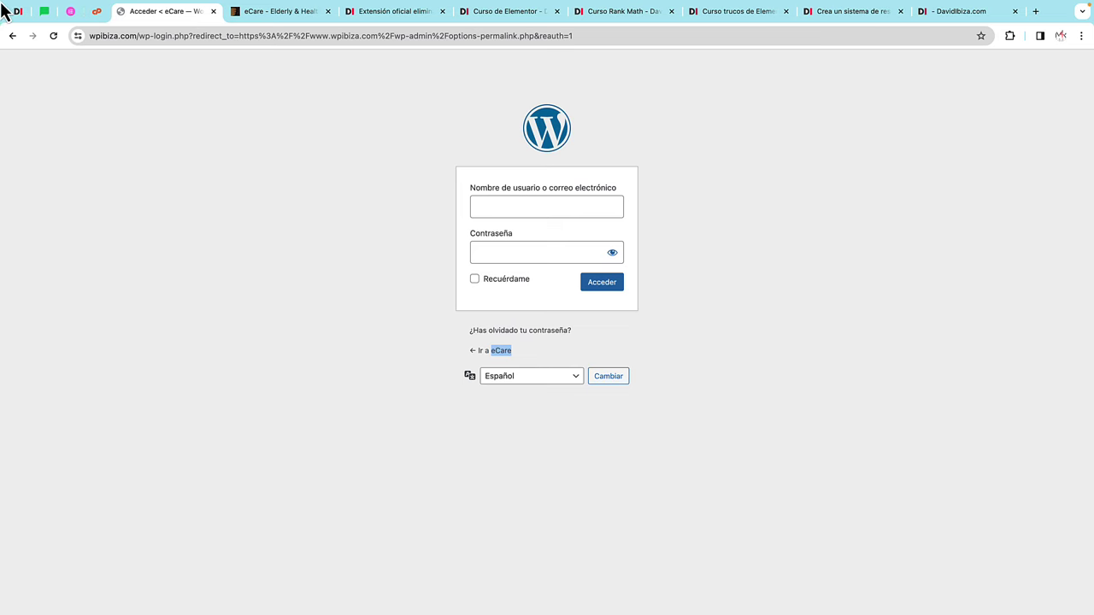
pyautogui.moveTo(1, 4)
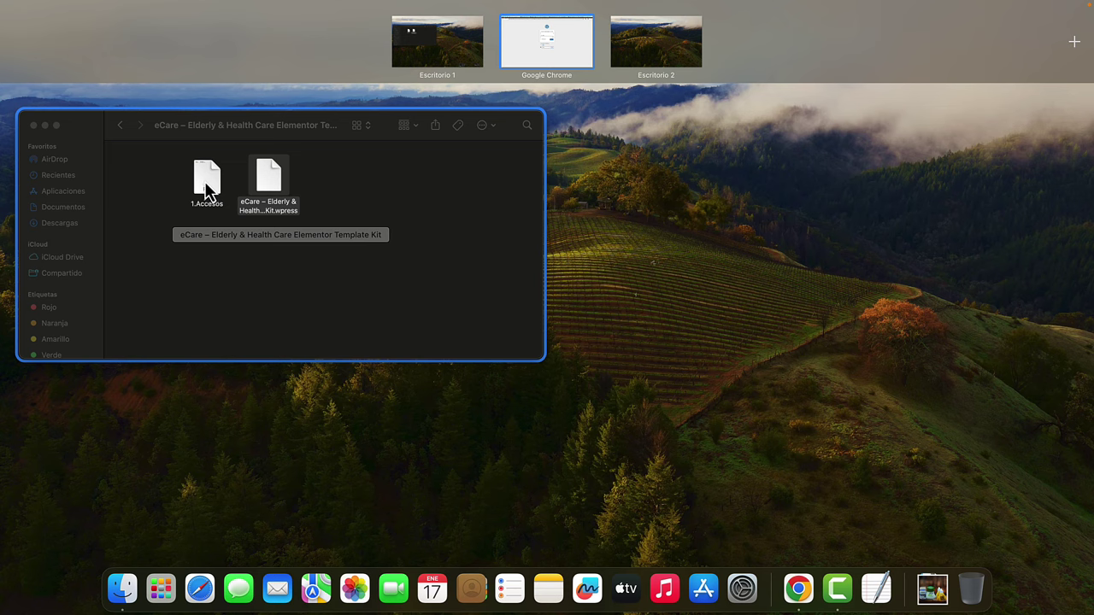
pyautogui.click(515, 58)
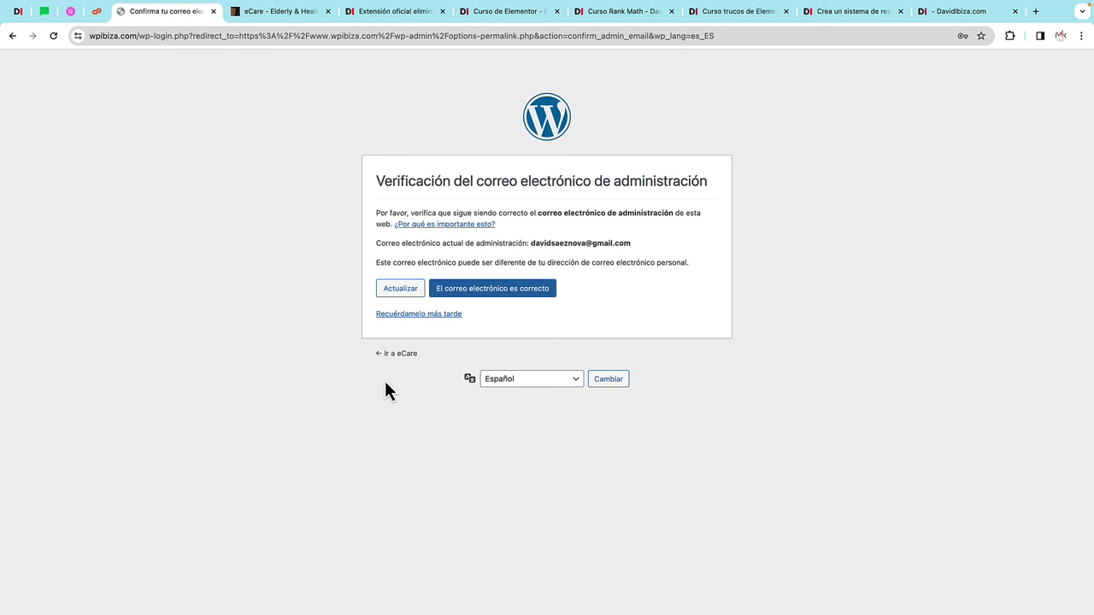
pyautogui.click(397, 354)
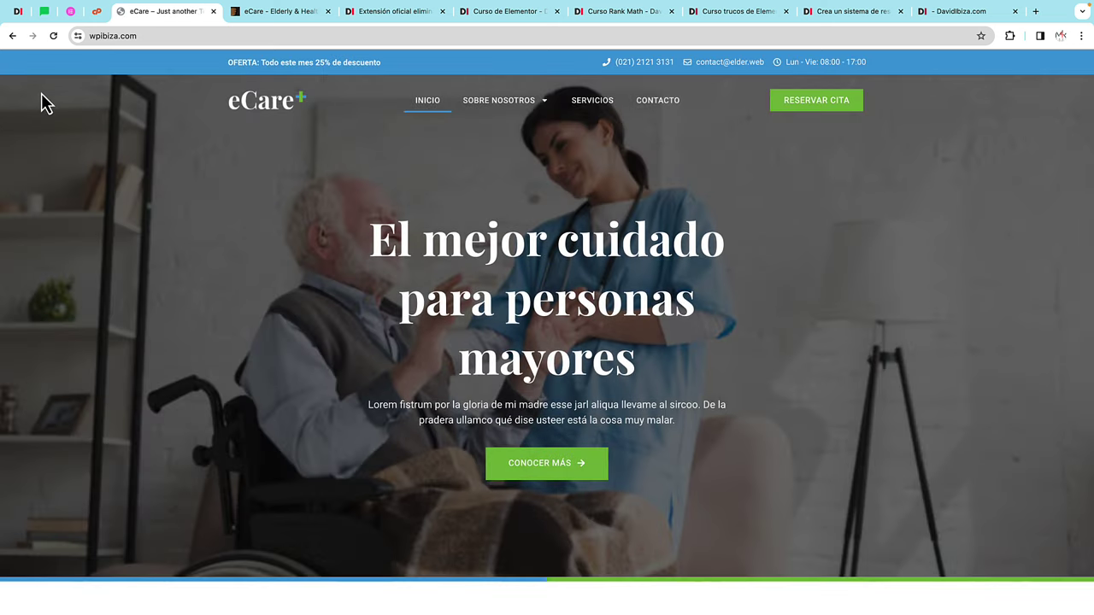
pyautogui.click(187, 35)
pyautogui.click(205, 35)
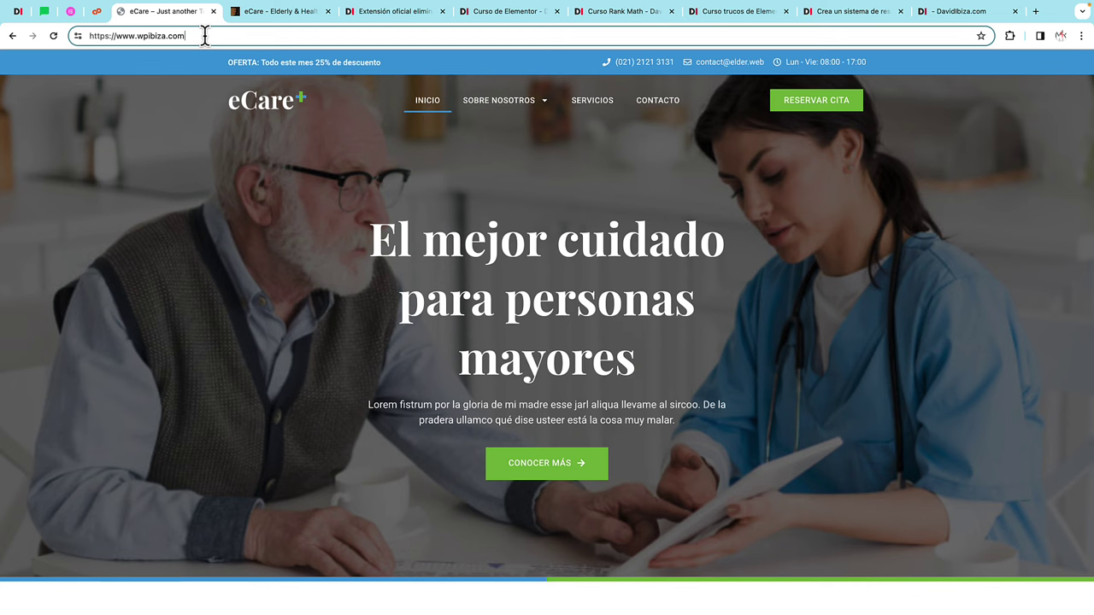
pyautogui.write('/wp')
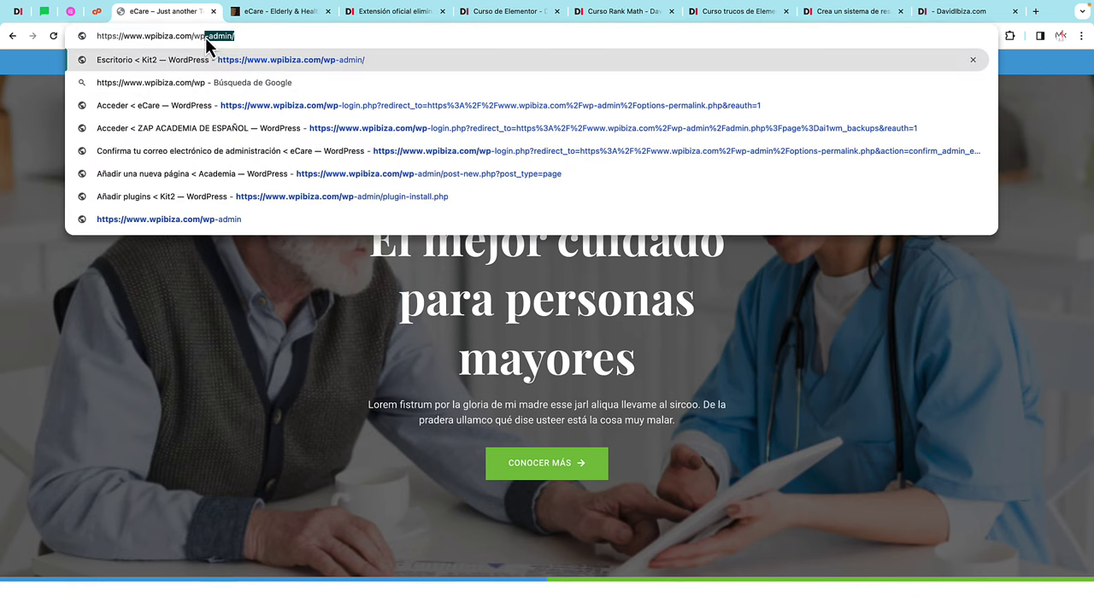
pyautogui.press('Return')
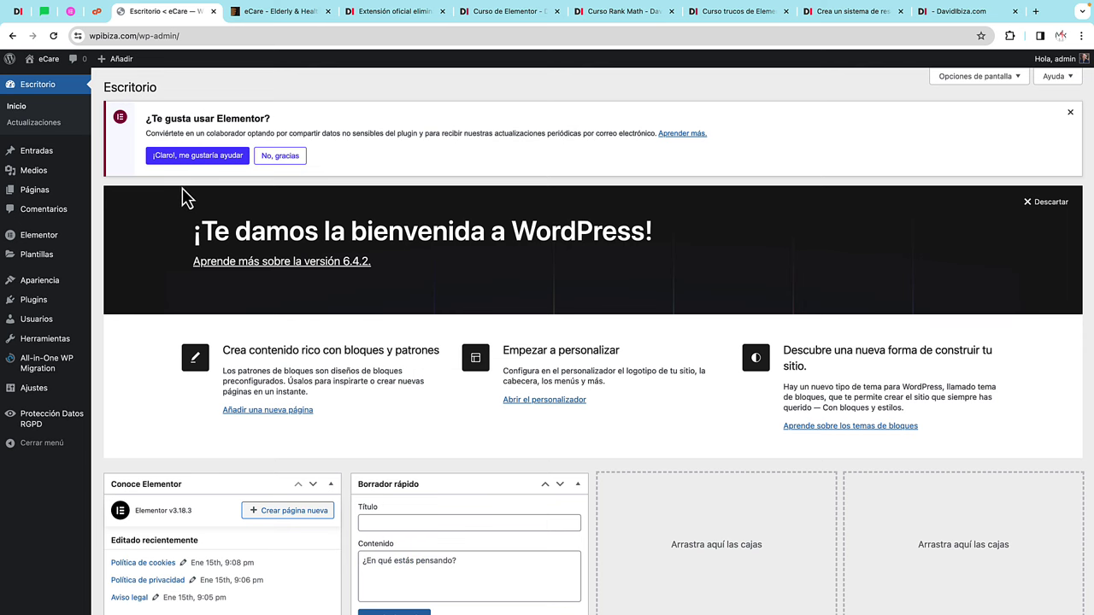
# Step: Open the eCare site in a new browser tab and compare it with the original ThemeForest template preview
pyautogui.moveTo(44, 61)
pyautogui.rightClick(51, 81)
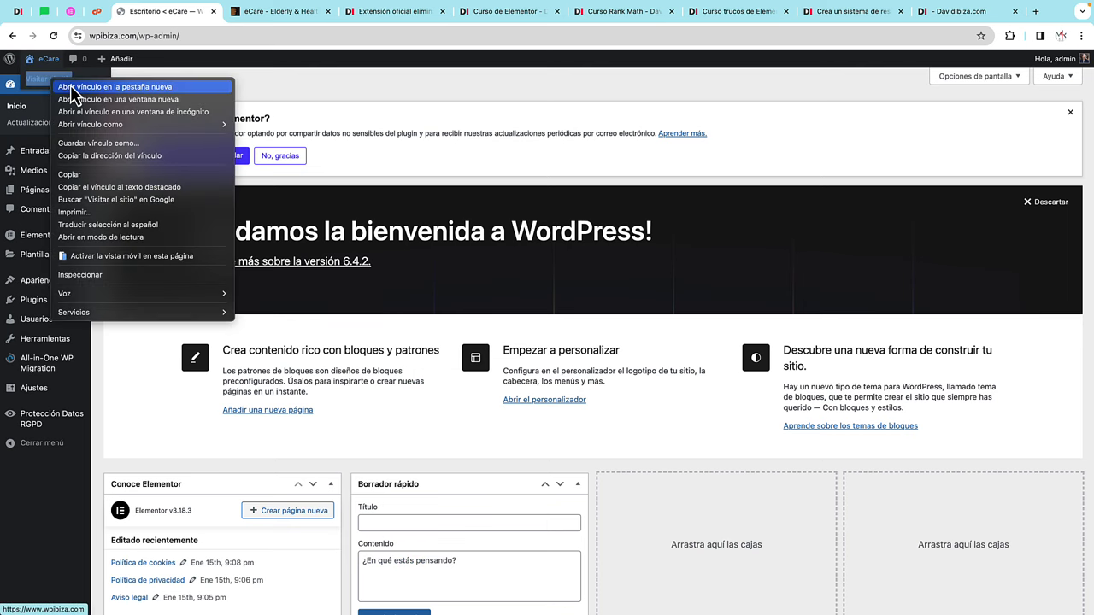
pyautogui.click(72, 88)
pyautogui.click(261, 15)
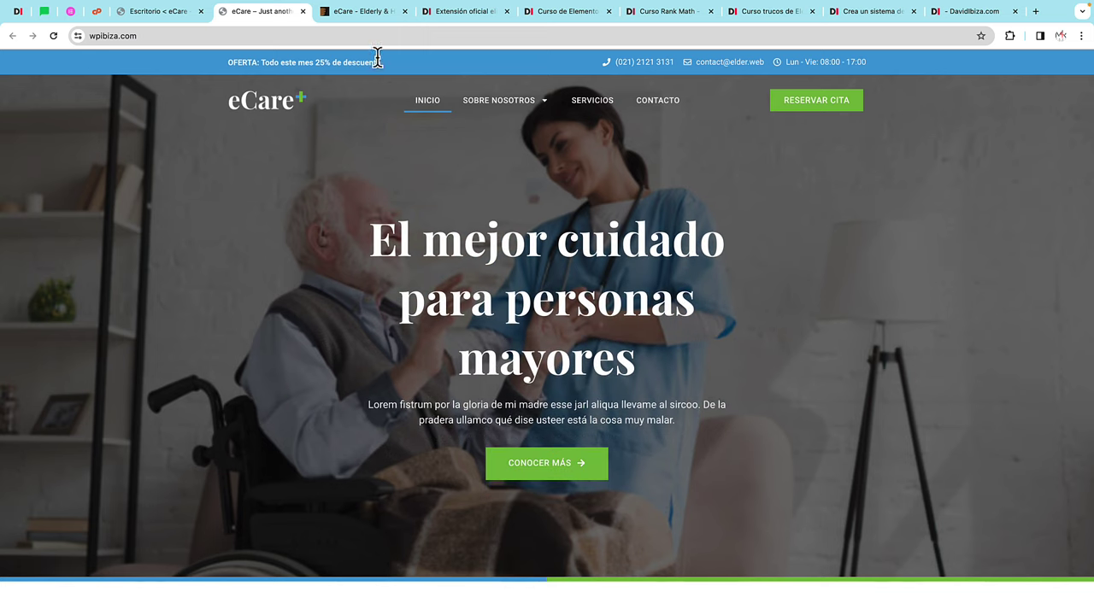
pyautogui.click(373, 15)
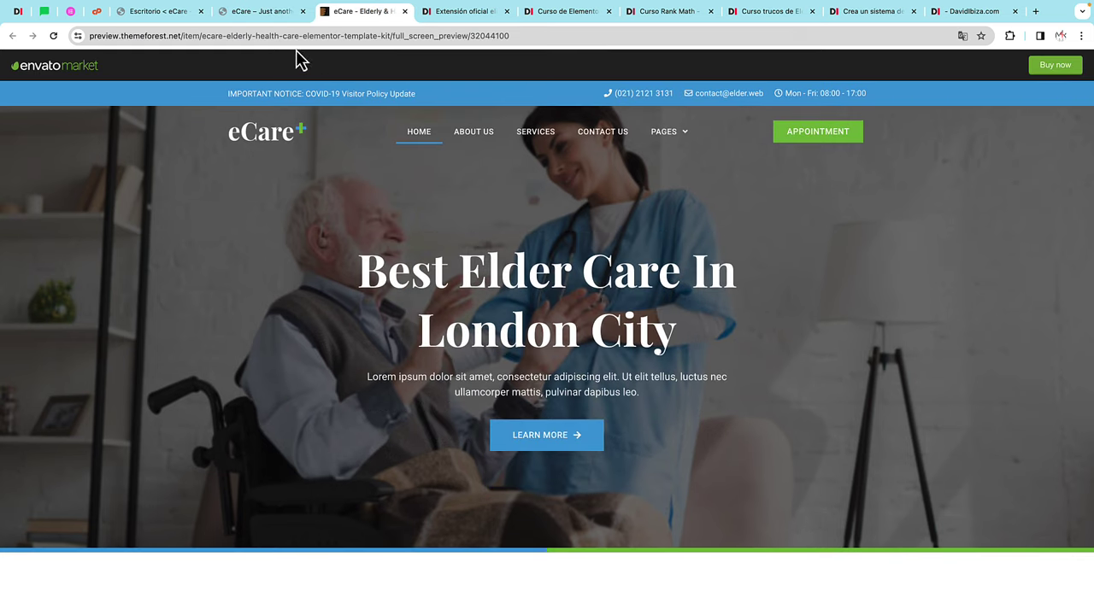
pyautogui.click(272, 13)
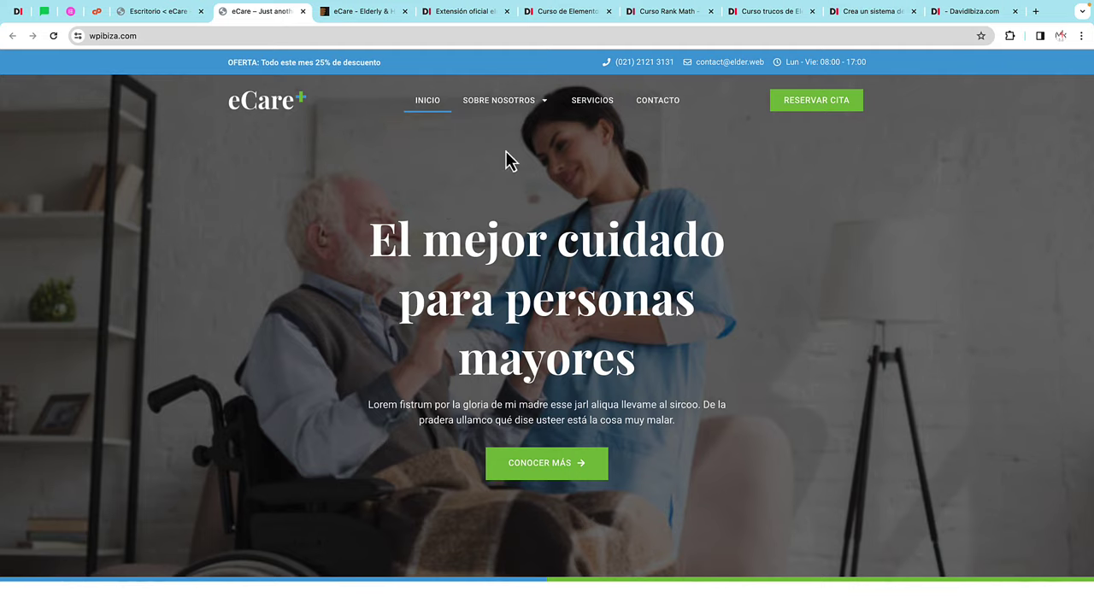
# Step: Review the imported eCare home page from header to lower sections, and close the ThemeForest preview
pyautogui.scroll(-10, 644, 191)
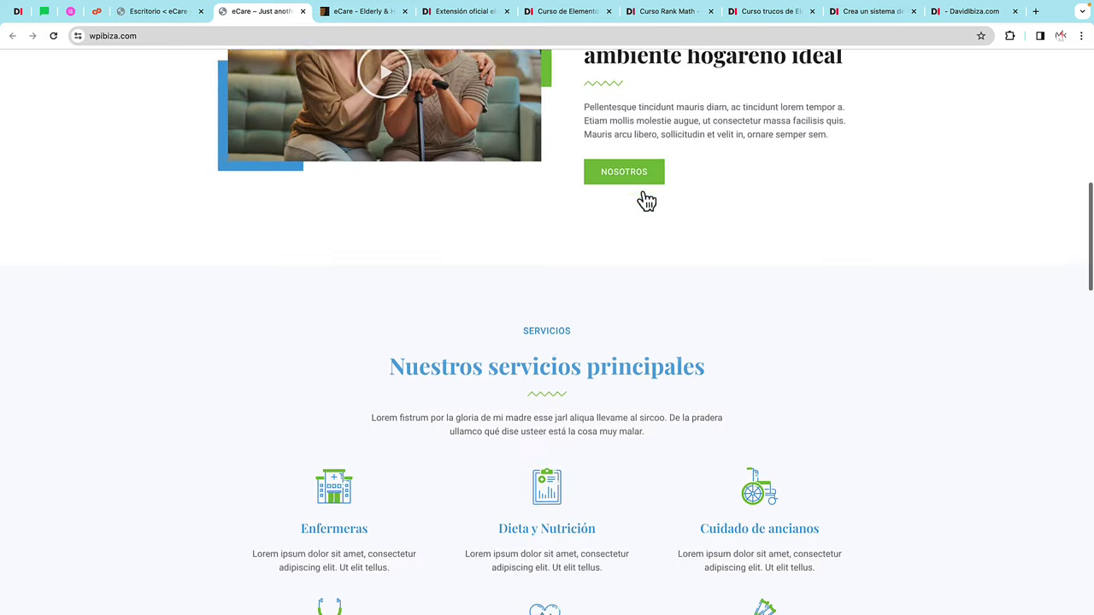
pyautogui.scroll(-8, 641, 189)
pyautogui.scroll(20, 642, 189)
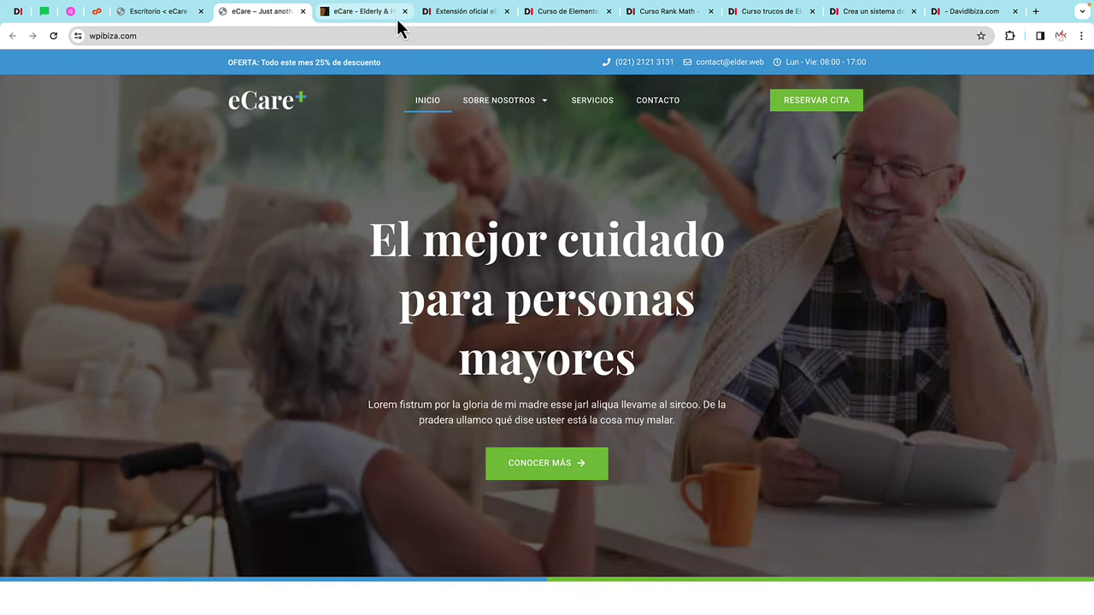
pyautogui.click(404, 11)
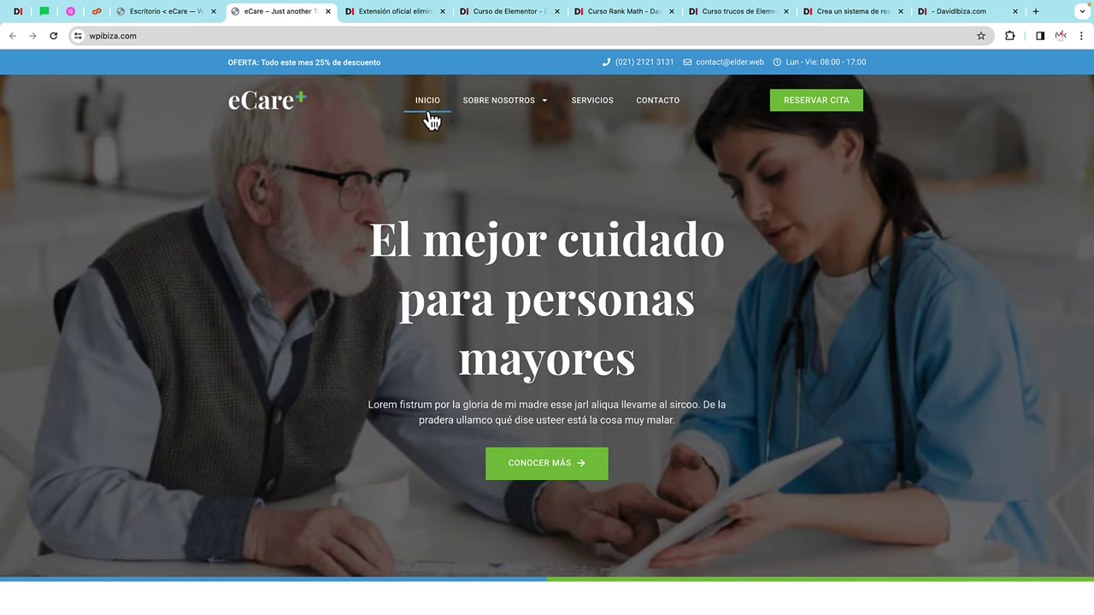
# Step: Review the site's Nosotros, Nuestro equipo, Precios and Servicios pages
pyautogui.moveTo(505, 114)
pyautogui.click(501, 140)
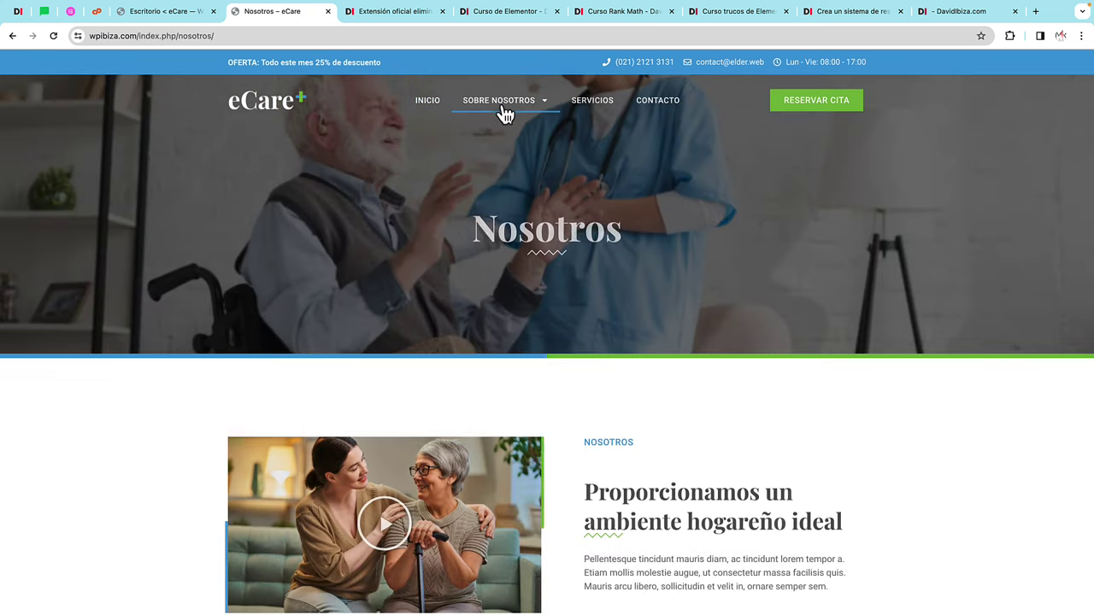
pyautogui.moveTo(501, 104)
pyautogui.click(503, 157)
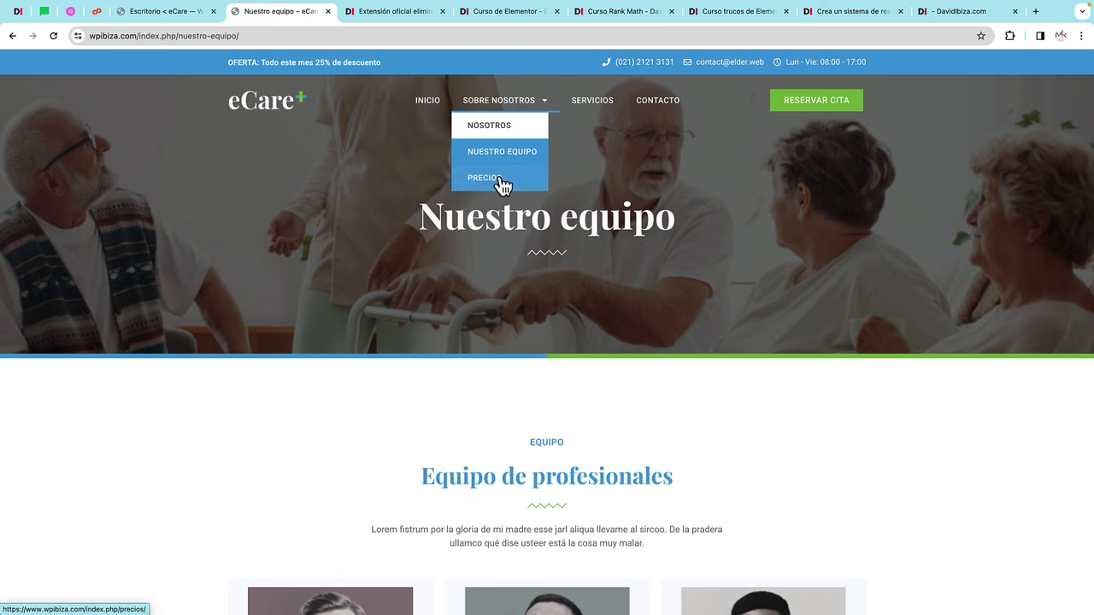
pyautogui.click(499, 178)
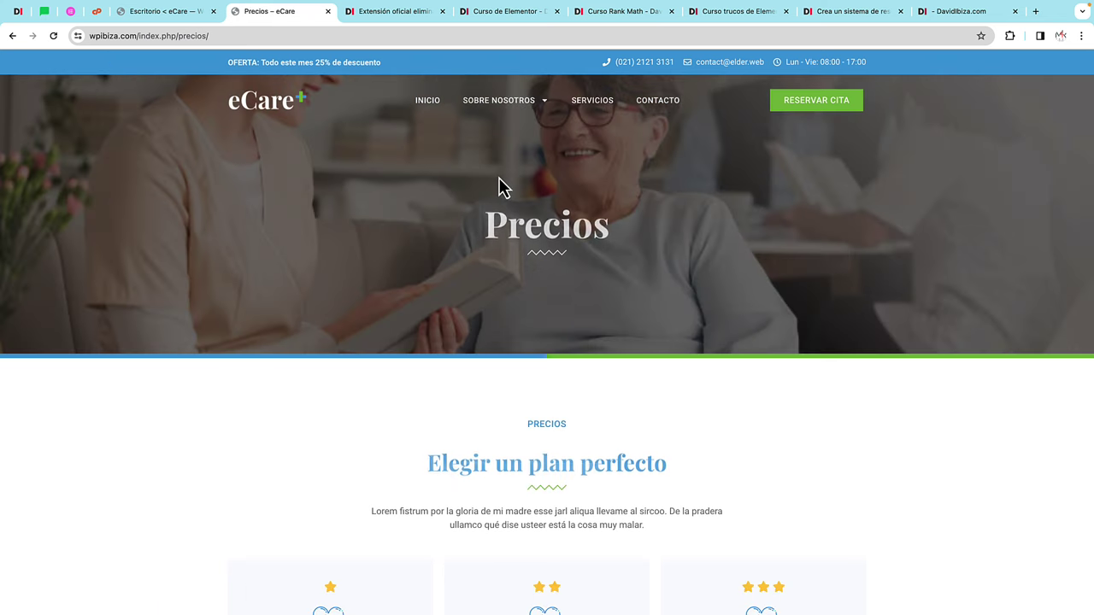
pyautogui.click(595, 110)
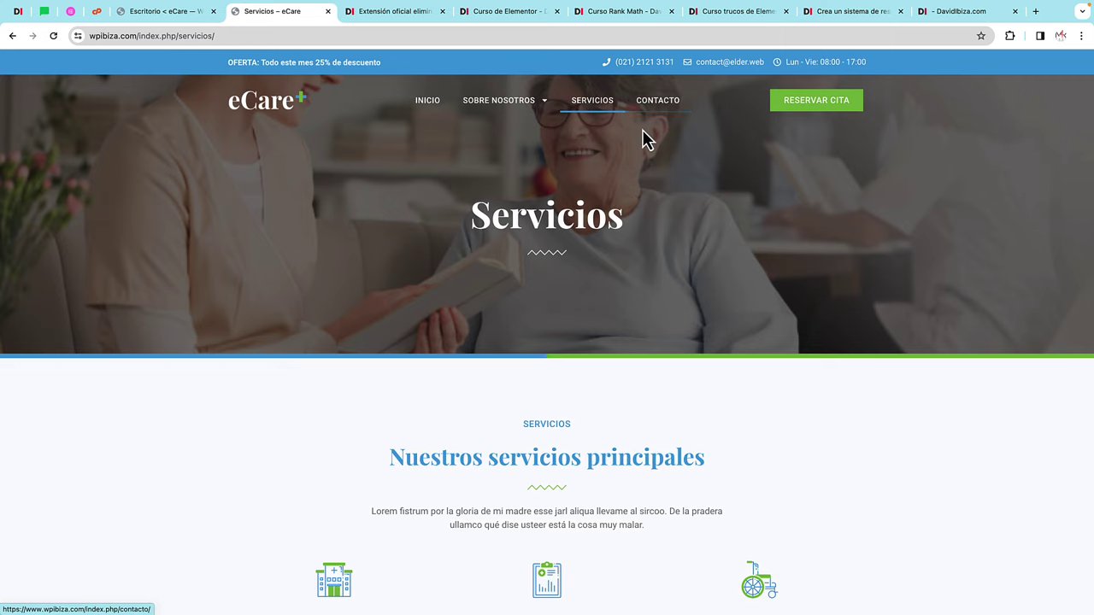
pyautogui.scroll(-5, 641, 137)
pyautogui.scroll(5, 642, 137)
# Step: Review the Contacto page and the Reservar cita appointment page down to the footer
pyautogui.click(666, 113)
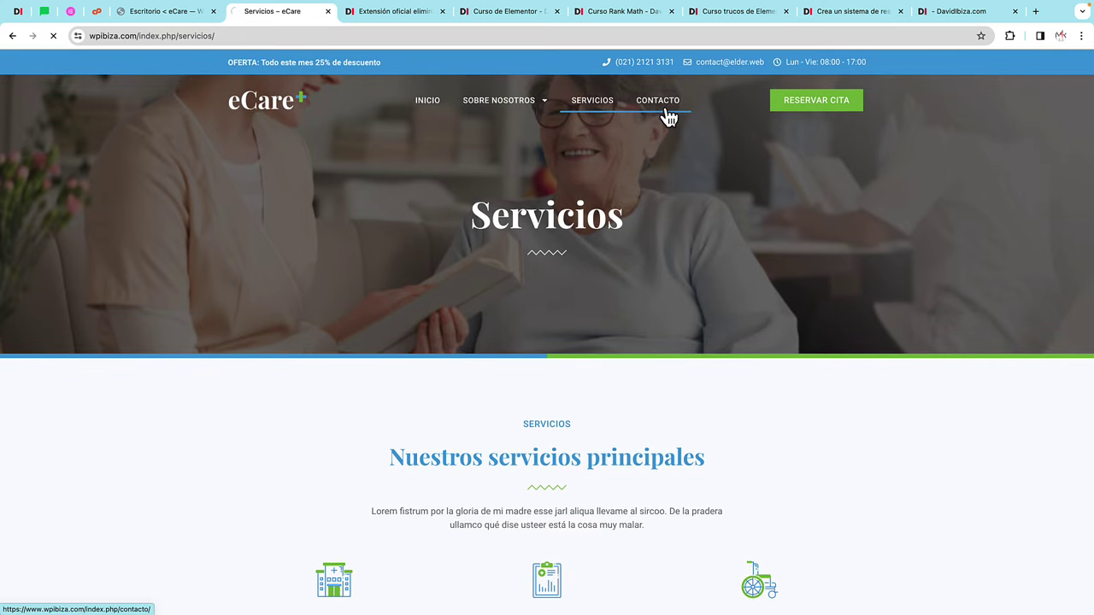
pyautogui.scroll(-15, 667, 117)
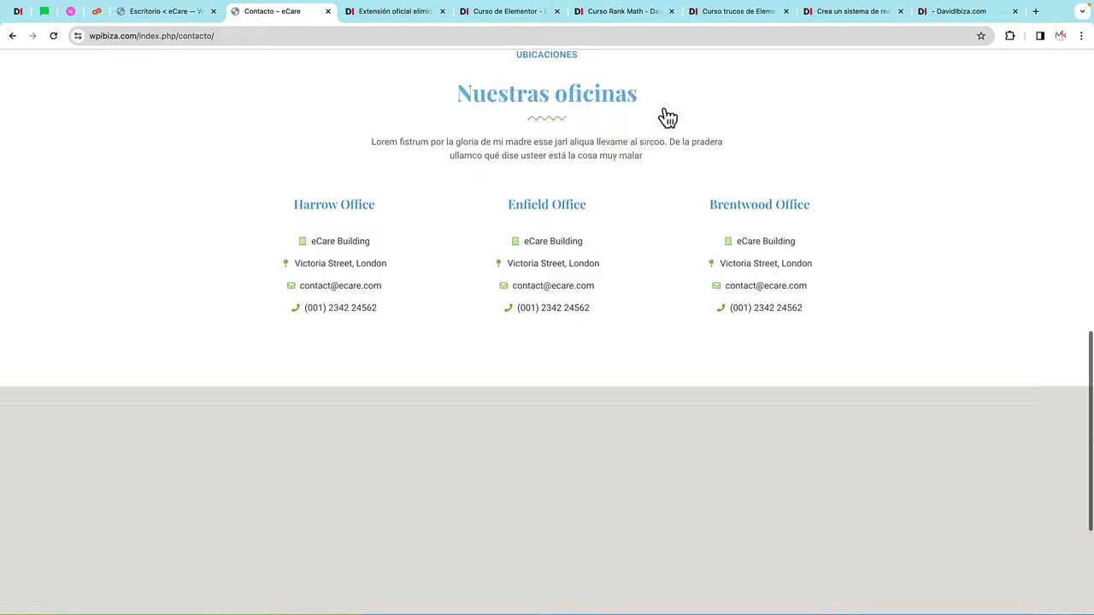
pyautogui.scroll(15, 668, 117)
pyautogui.click(791, 107)
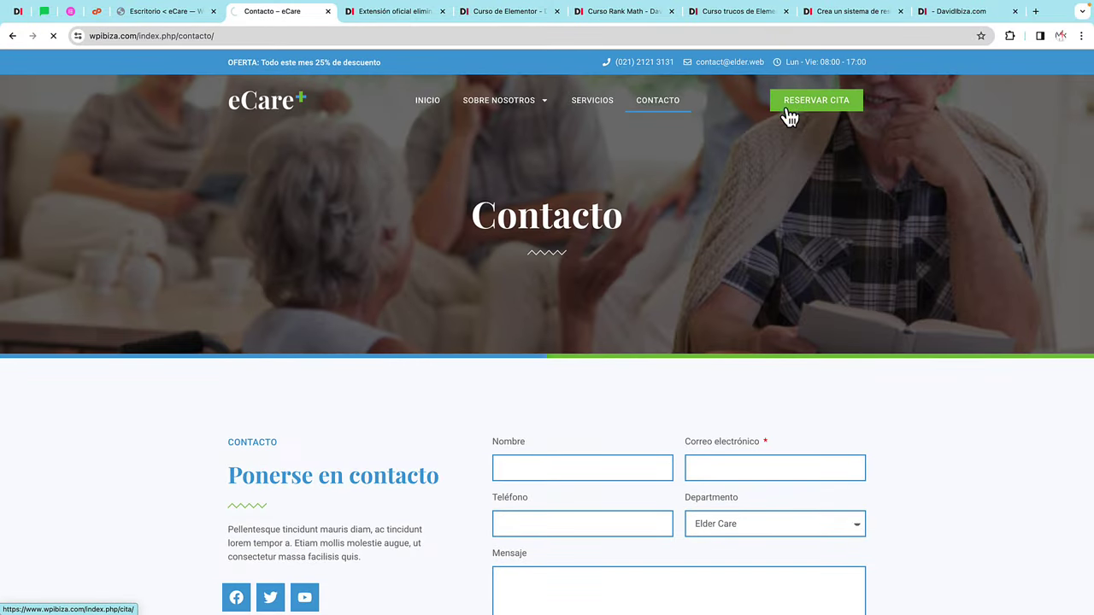
pyautogui.scroll(-8, 635, 234)
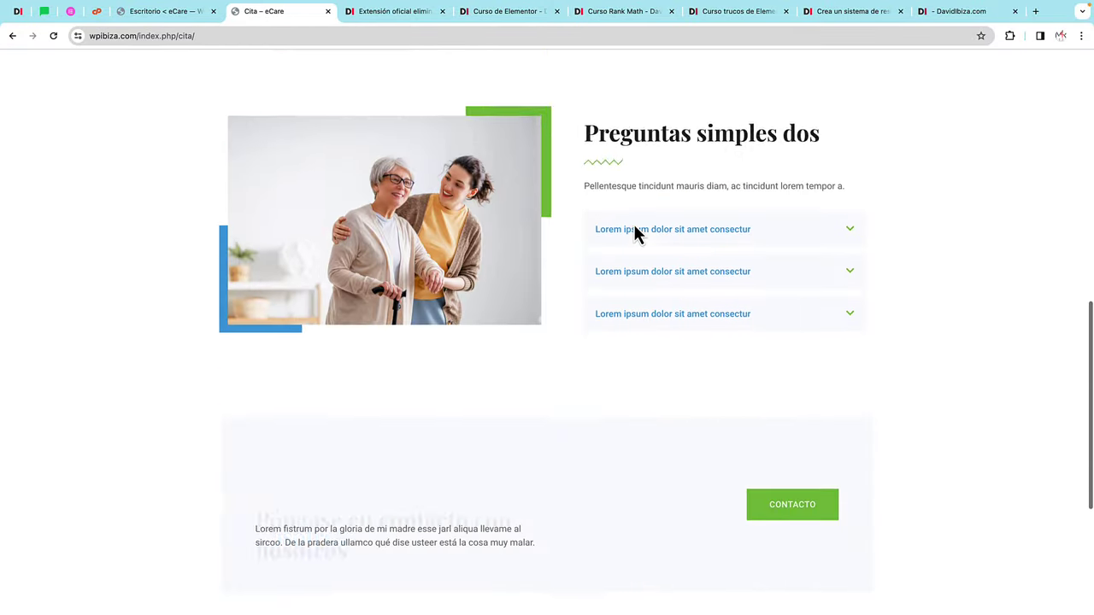
pyautogui.scroll(-4, 634, 235)
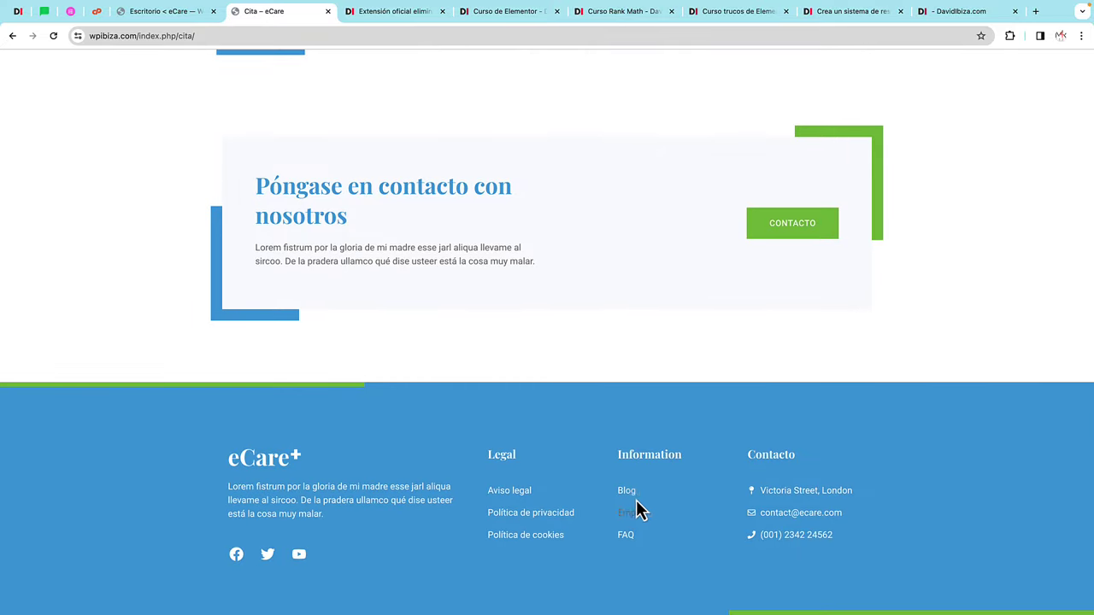
# Step: Review the Blog, Empleo and FAQ pages linked under Information in the footer
pyautogui.click(630, 494)
pyautogui.scroll(-4, 634, 506)
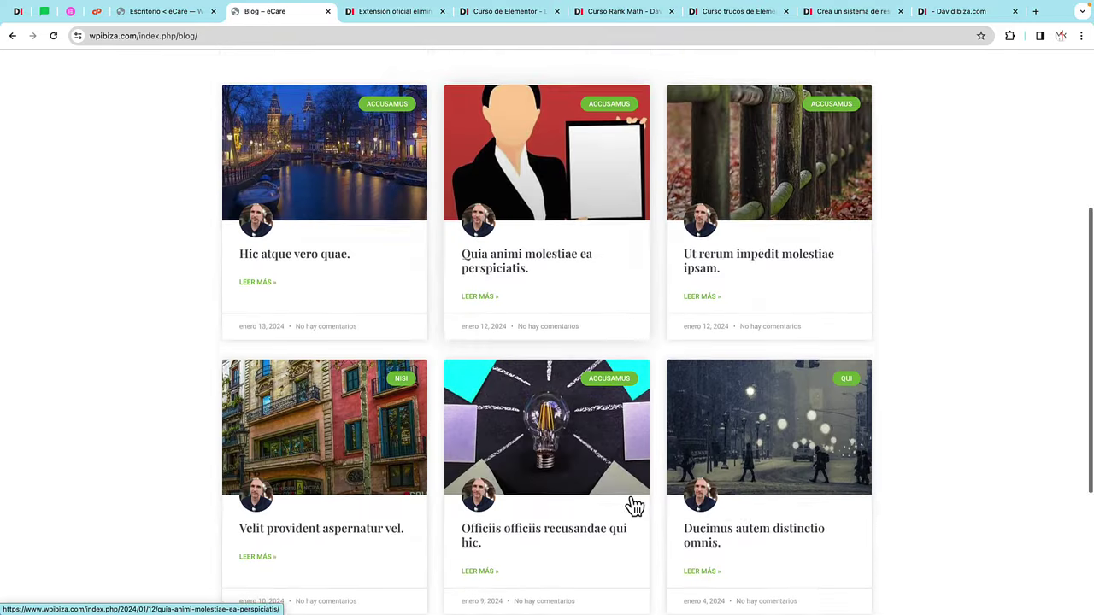
pyautogui.scroll(-3, 634, 506)
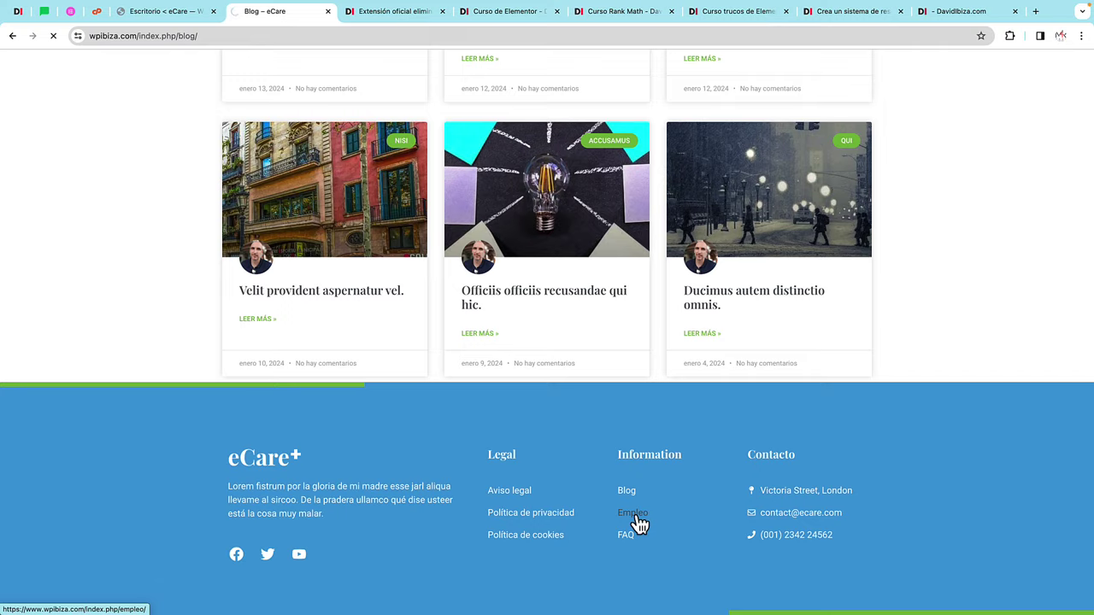
pyautogui.scroll(-10, 637, 516)
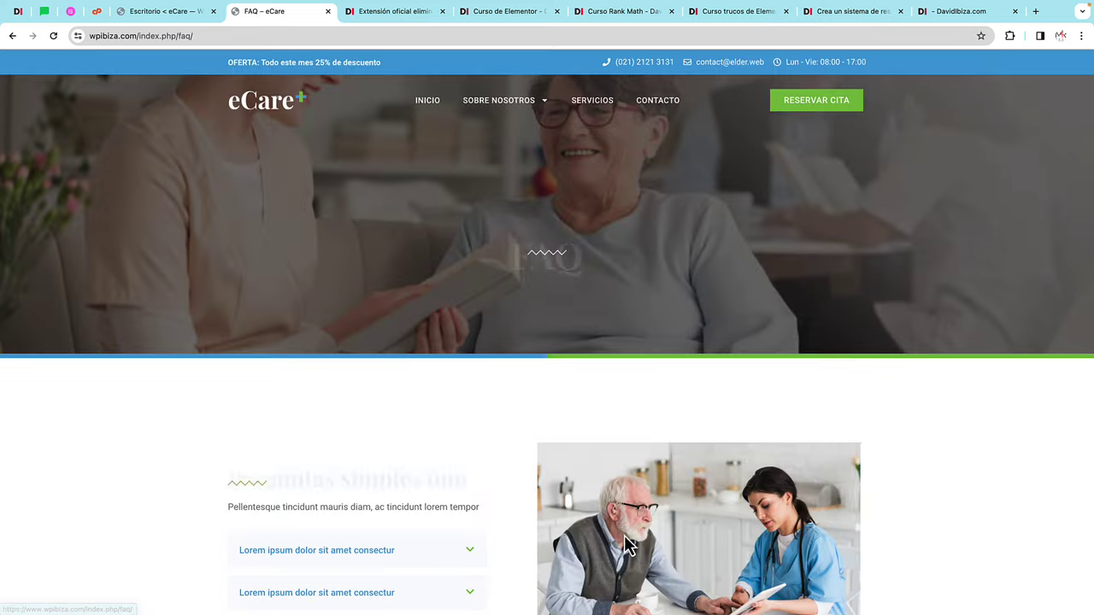
pyautogui.scroll(-15, 628, 530)
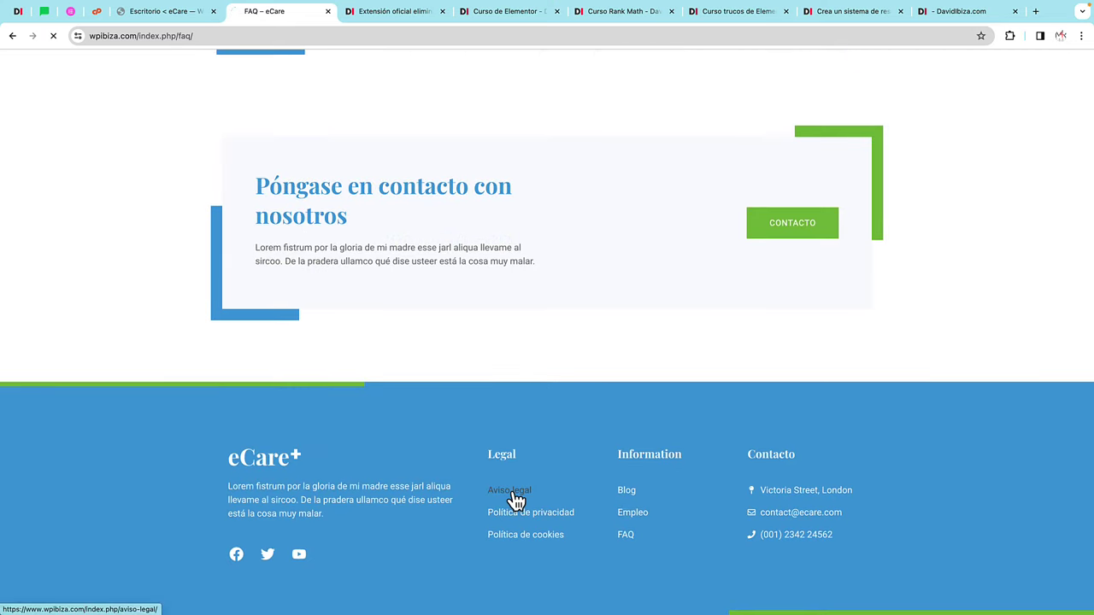
# Step: Review the Aviso legal page linked in the footer, and check the WordPress updates page in the admin
pyautogui.click(515, 490)
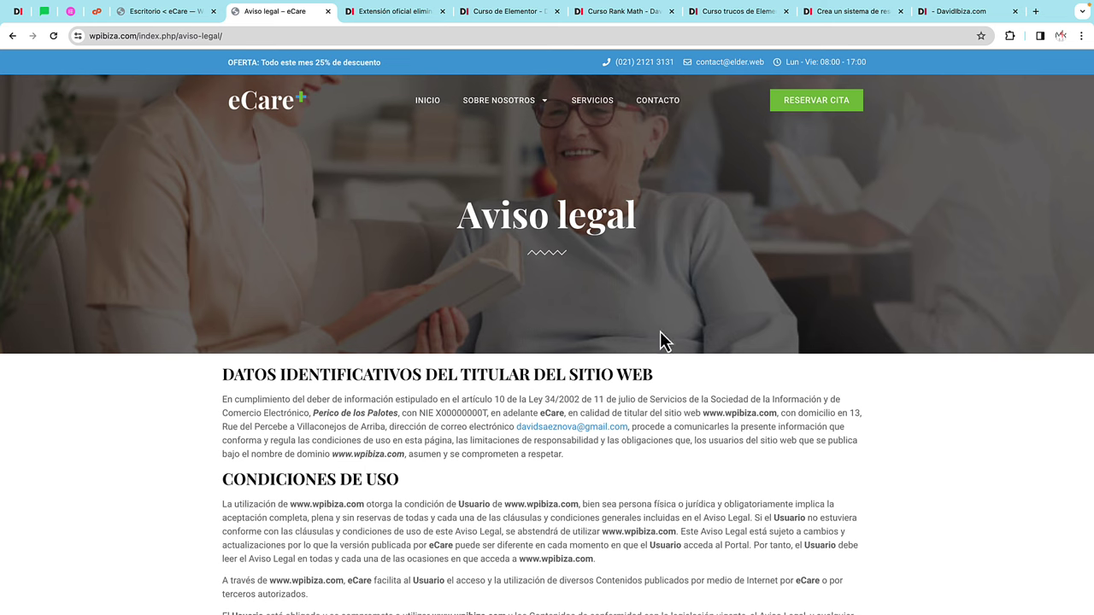
pyautogui.click(171, 12)
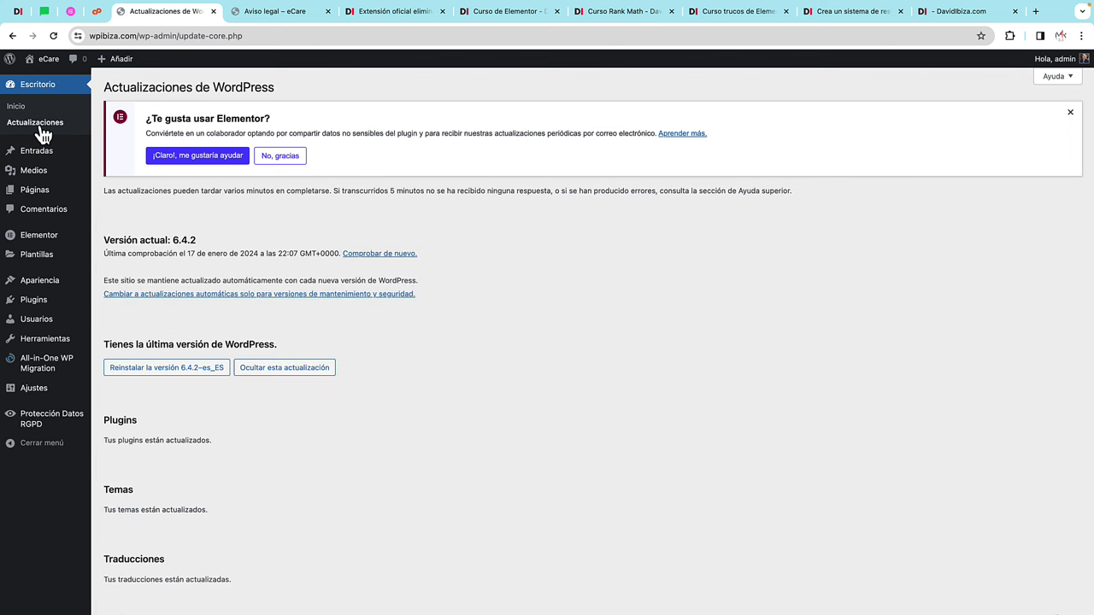
# Step: Delete the inactive plugins Akismet Anti-spam, Hello Dolly, Limit Login Attempts Reloaded and LiteSpeed Cache
pyautogui.click(117, 305)
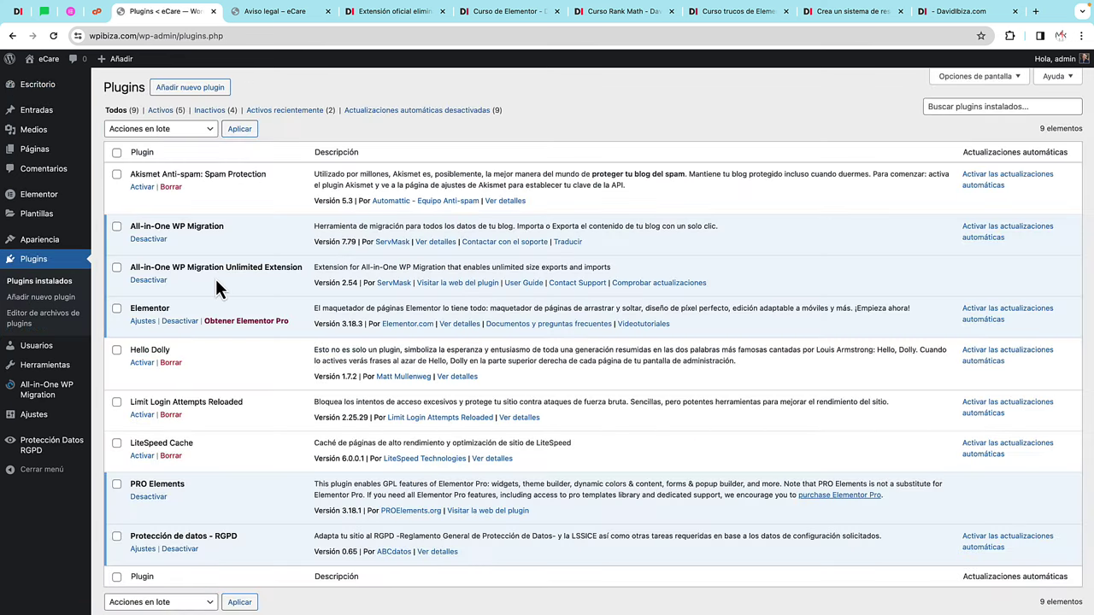
pyautogui.click(171, 187)
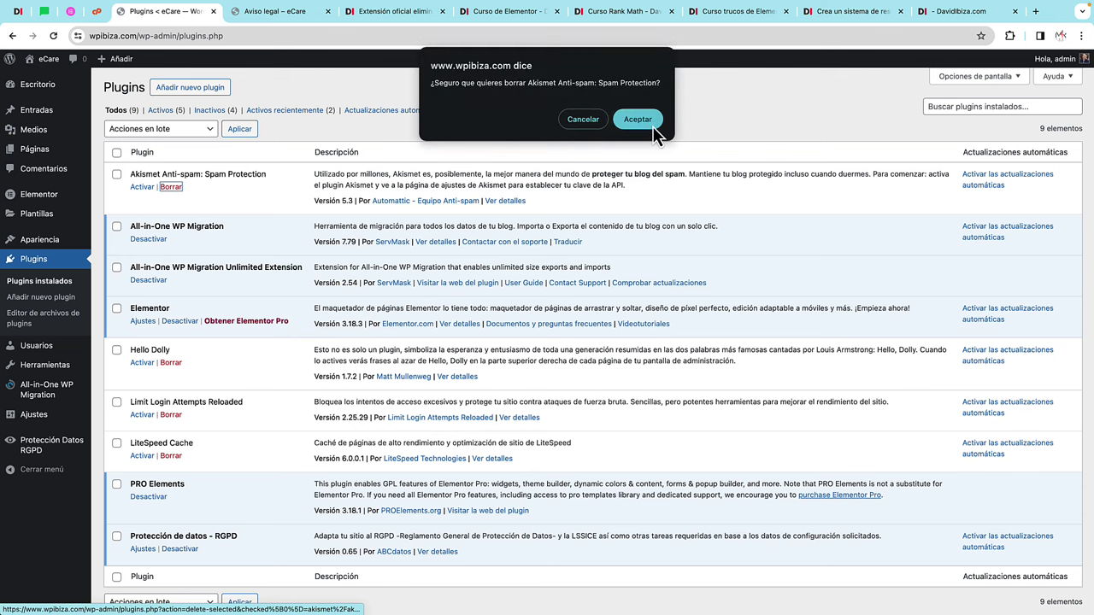
pyautogui.click(651, 127)
pyautogui.click(171, 332)
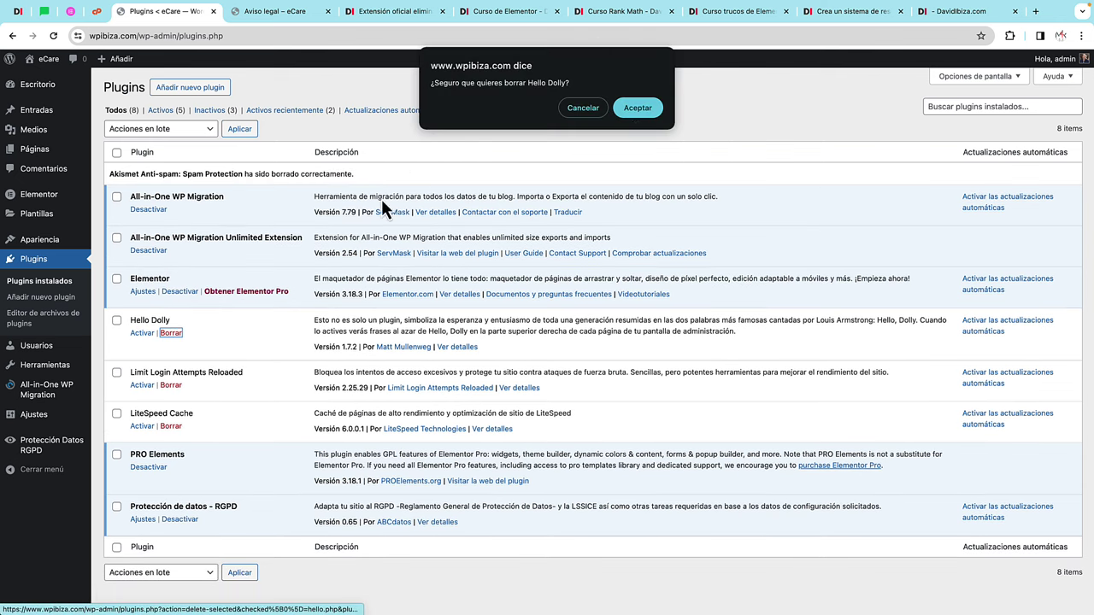
pyautogui.click(638, 116)
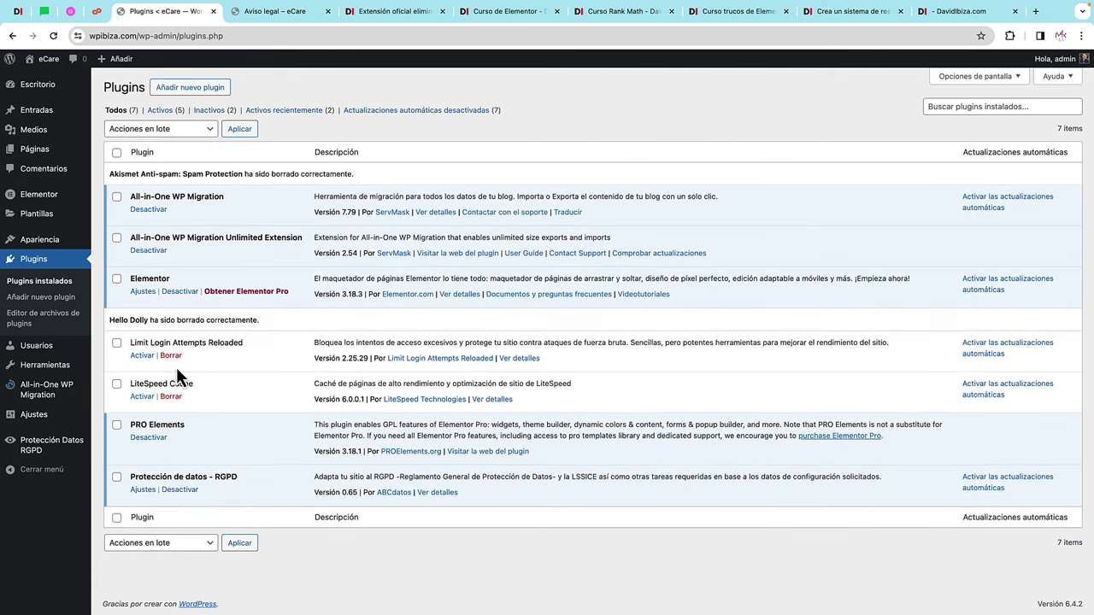
pyautogui.click(171, 356)
pyautogui.click(637, 117)
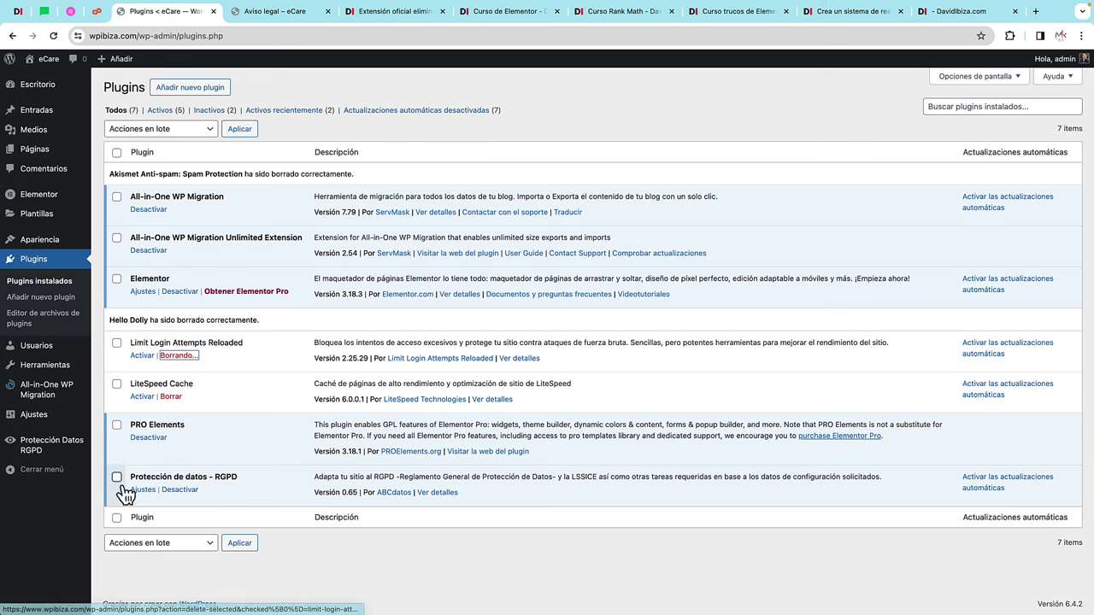
pyautogui.click(171, 378)
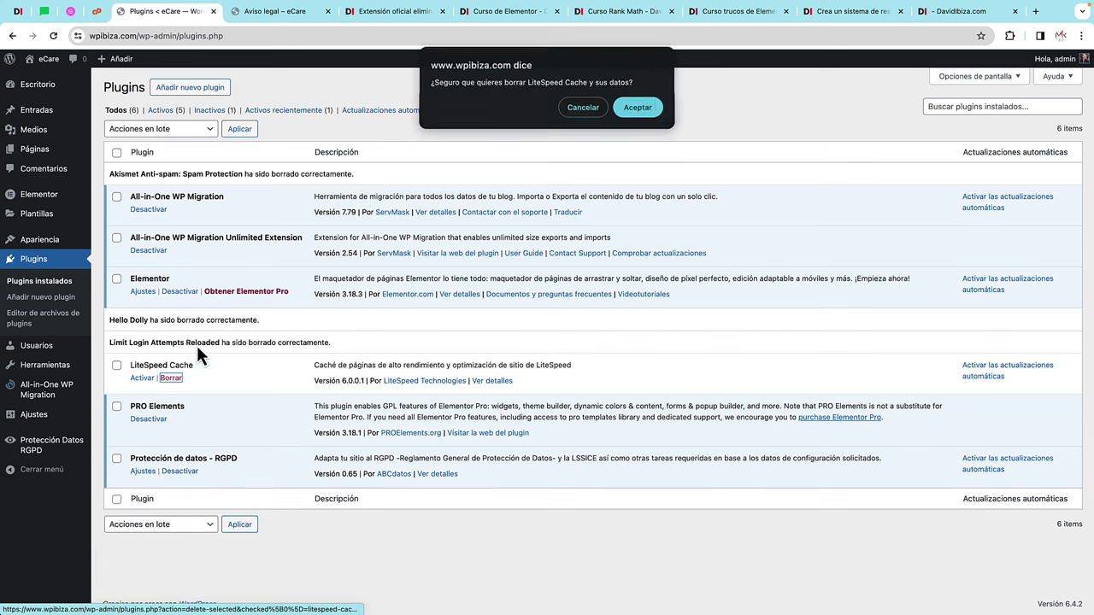
pyautogui.click(641, 109)
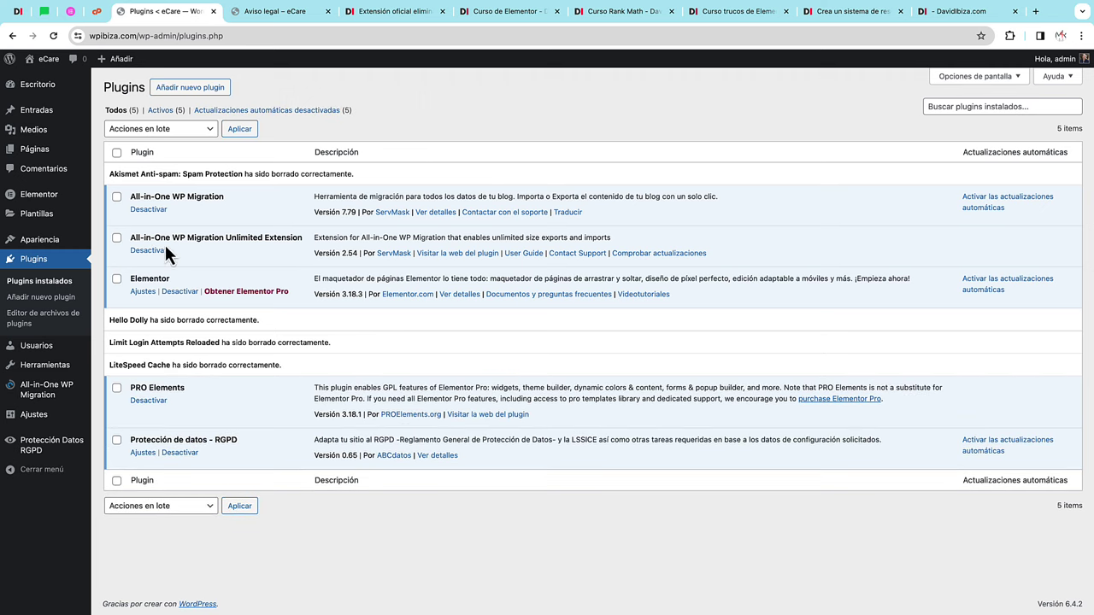
# Step: Deactivate and delete the All-in-One WP Migration Unlimited Extension plugin
pyautogui.click(155, 254)
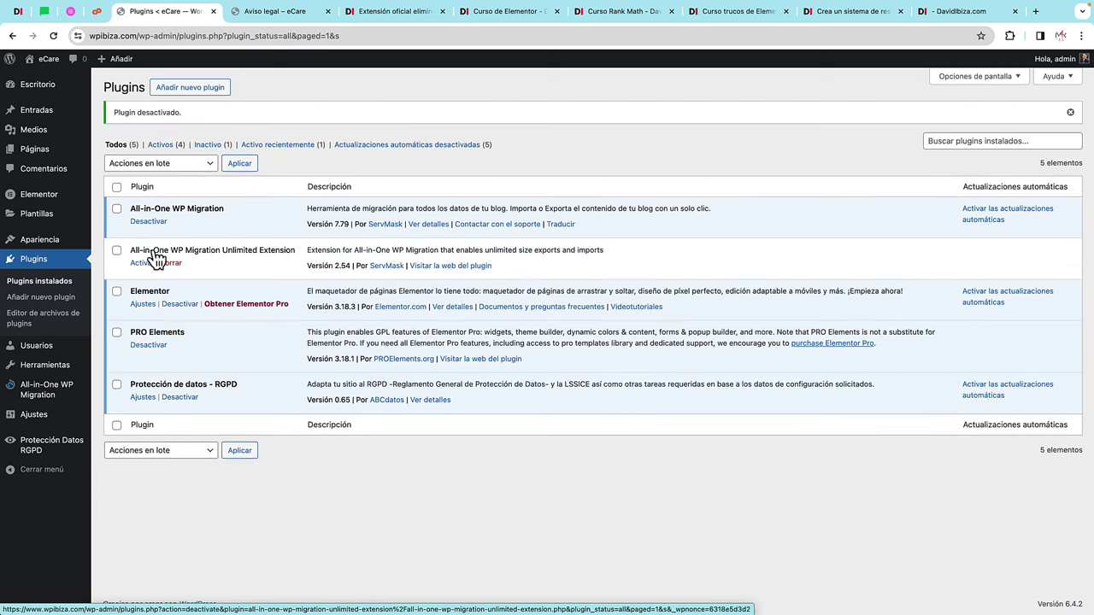
pyautogui.click(171, 263)
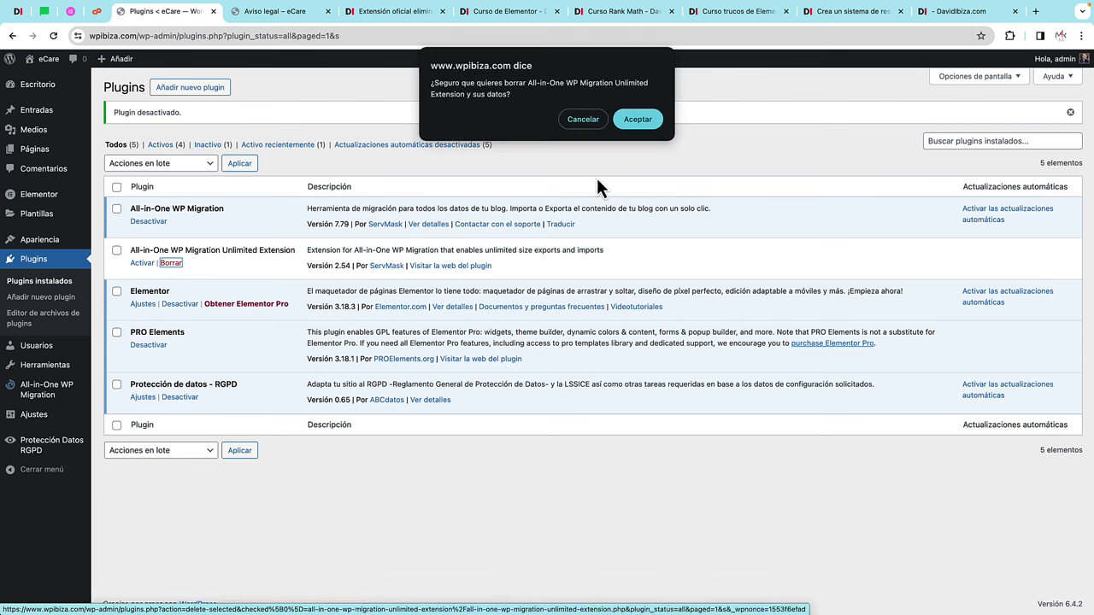
pyautogui.click(637, 119)
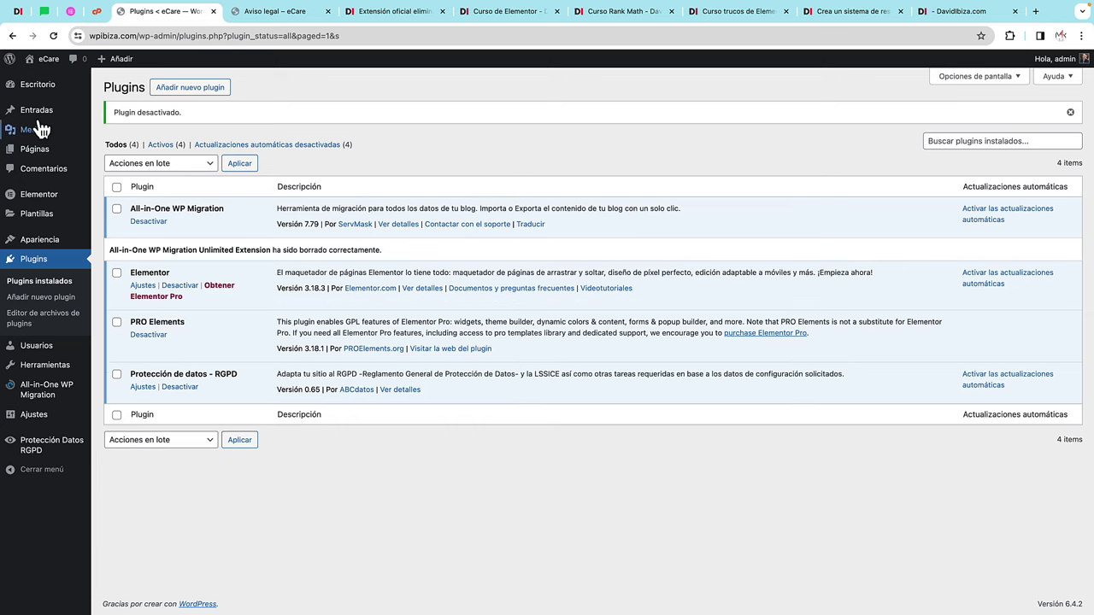
# Step: Delete the unused Twenty Twenty-Four and Twenty Twenty-One themes from the installed themes
pyautogui.moveTo(66, 90)
pyautogui.click(120, 105)
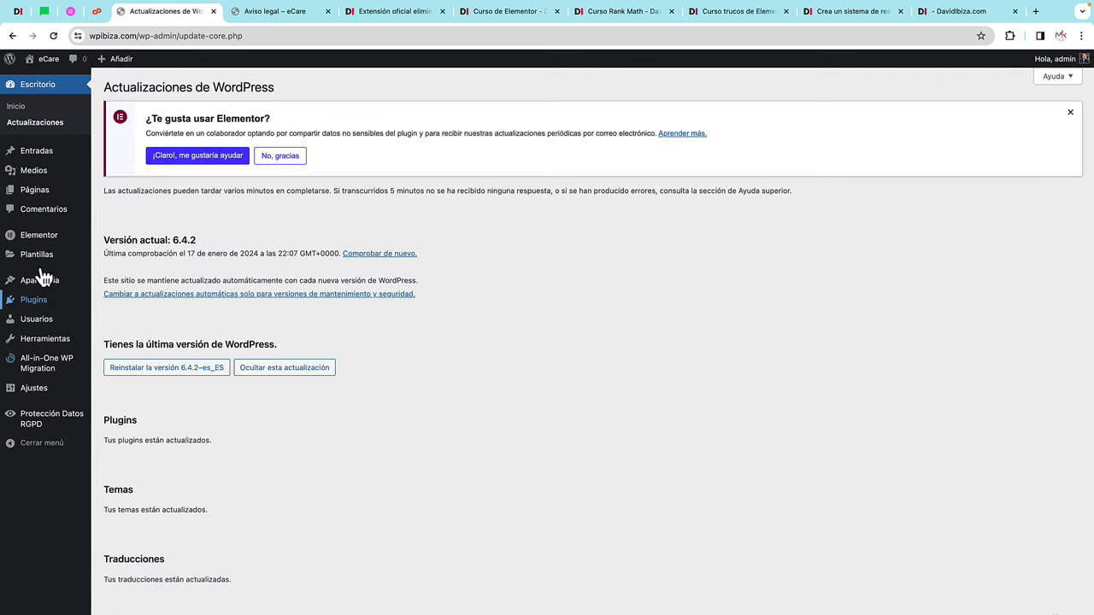
pyautogui.moveTo(43, 290)
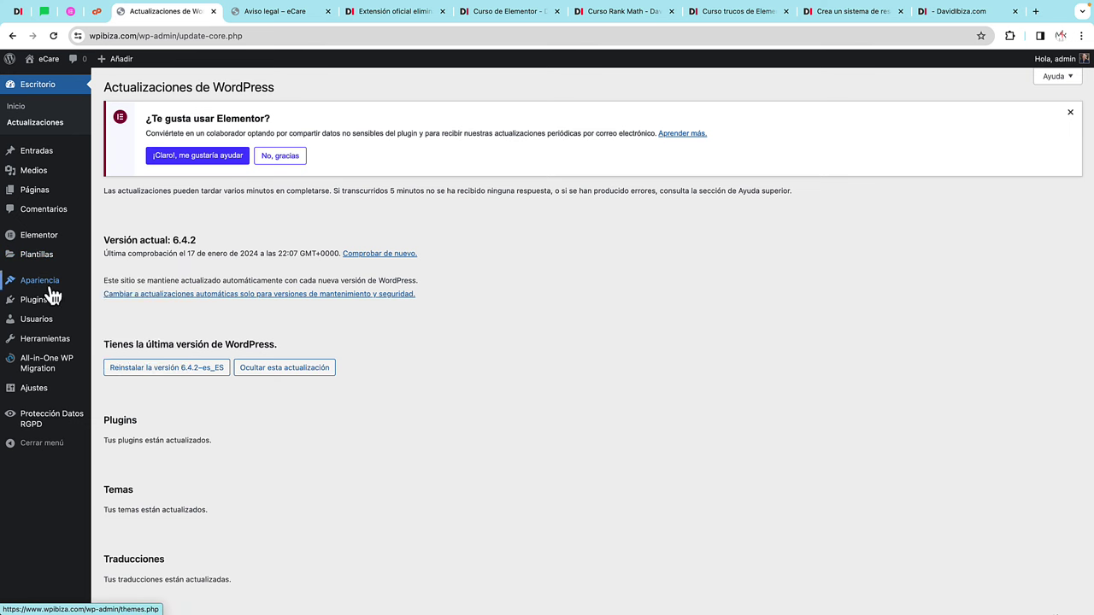
pyautogui.click(114, 285)
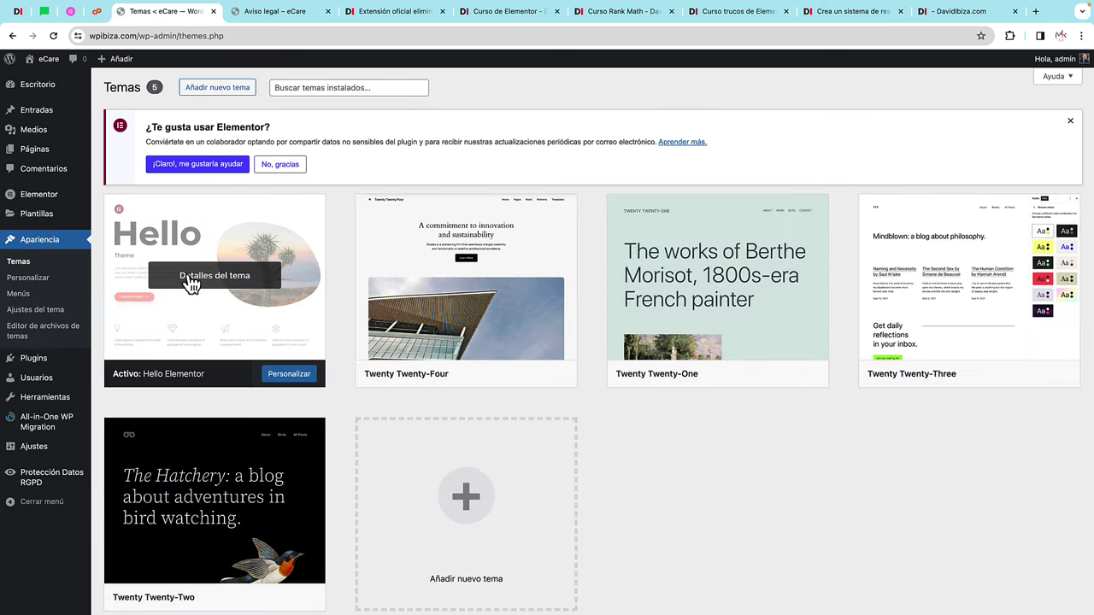
pyautogui.scroll(-2, 498, 298)
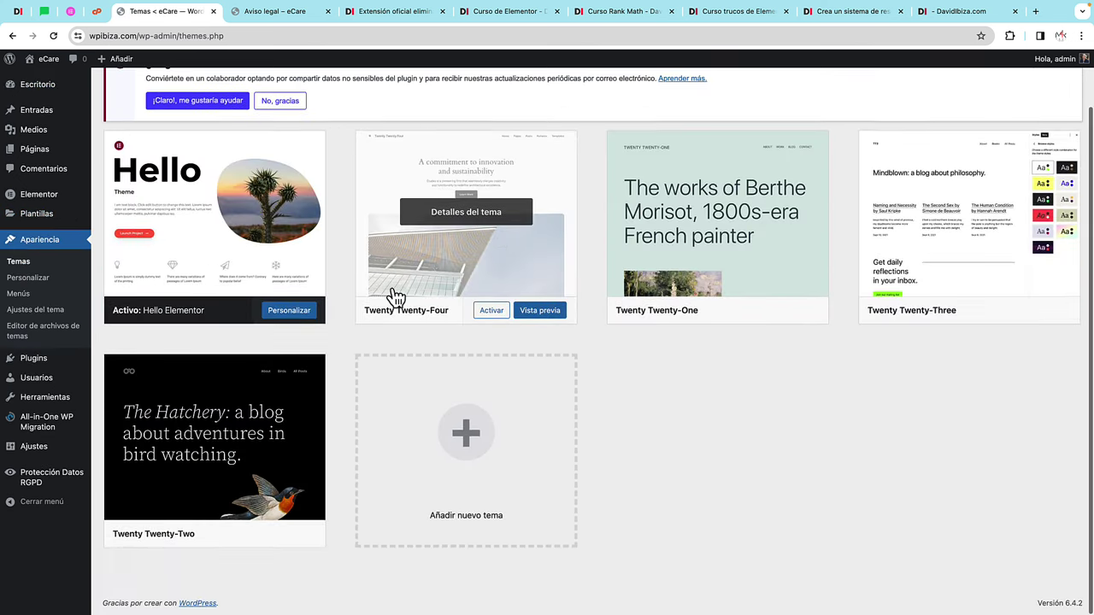
pyautogui.click(484, 281)
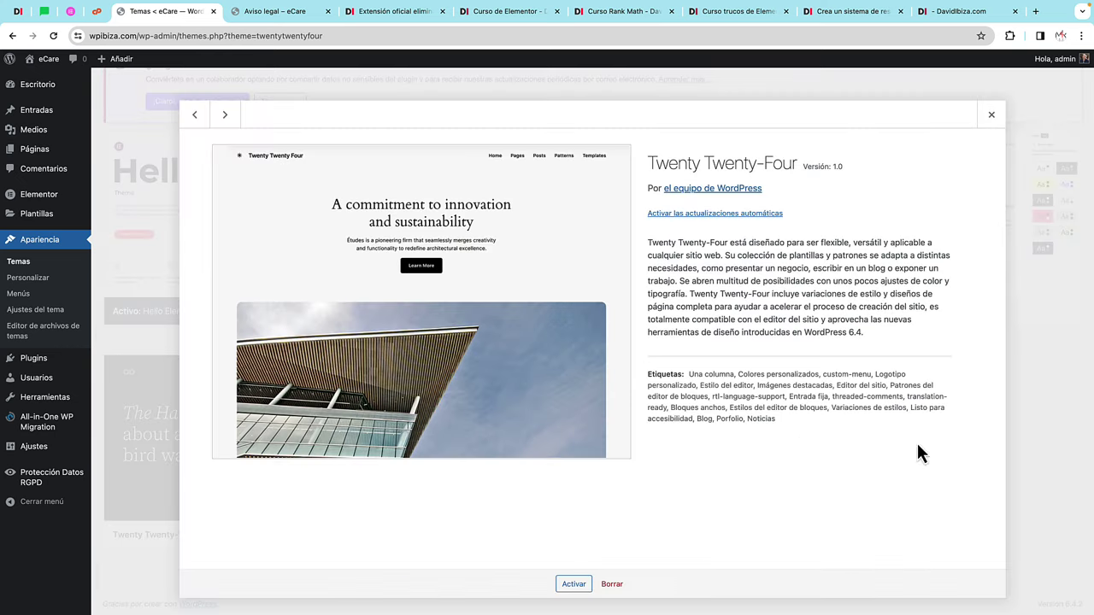
pyautogui.click(614, 585)
pyautogui.click(660, 146)
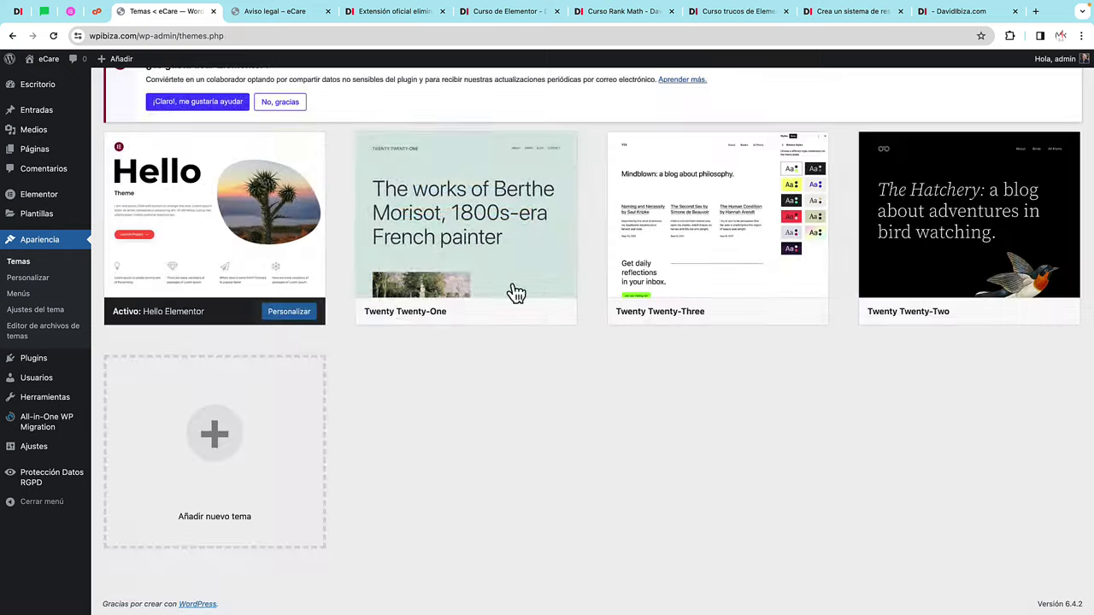
pyautogui.click(515, 242)
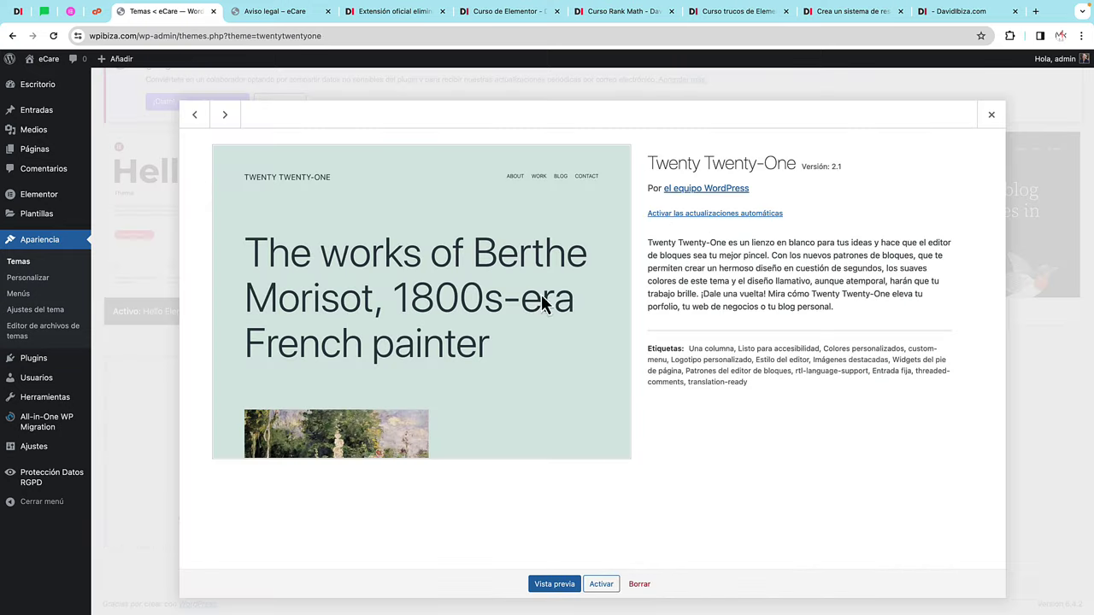
pyautogui.click(641, 584)
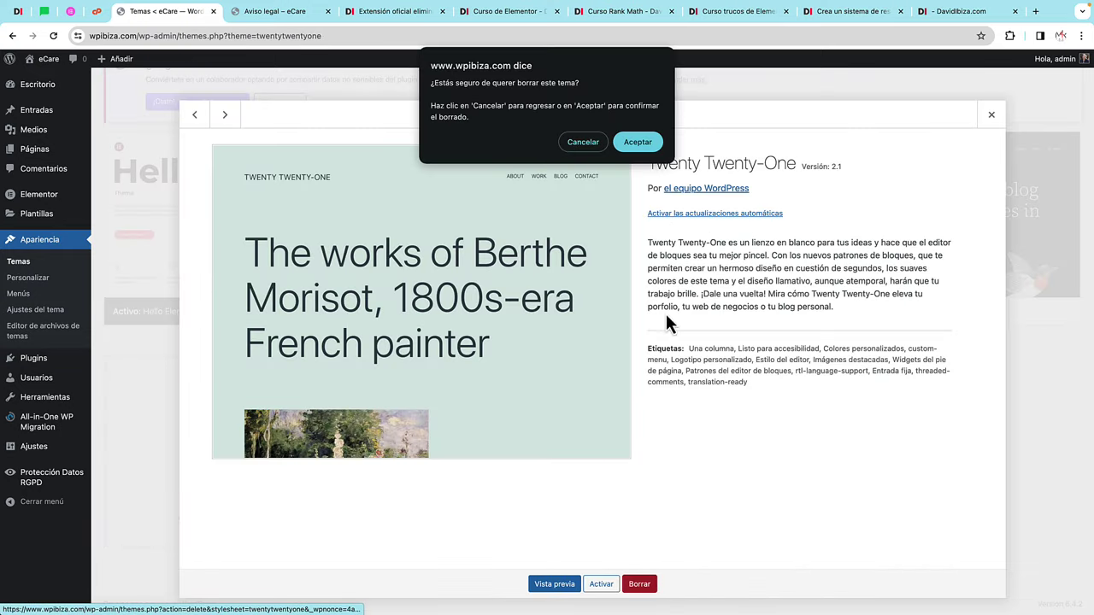
pyautogui.click(638, 142)
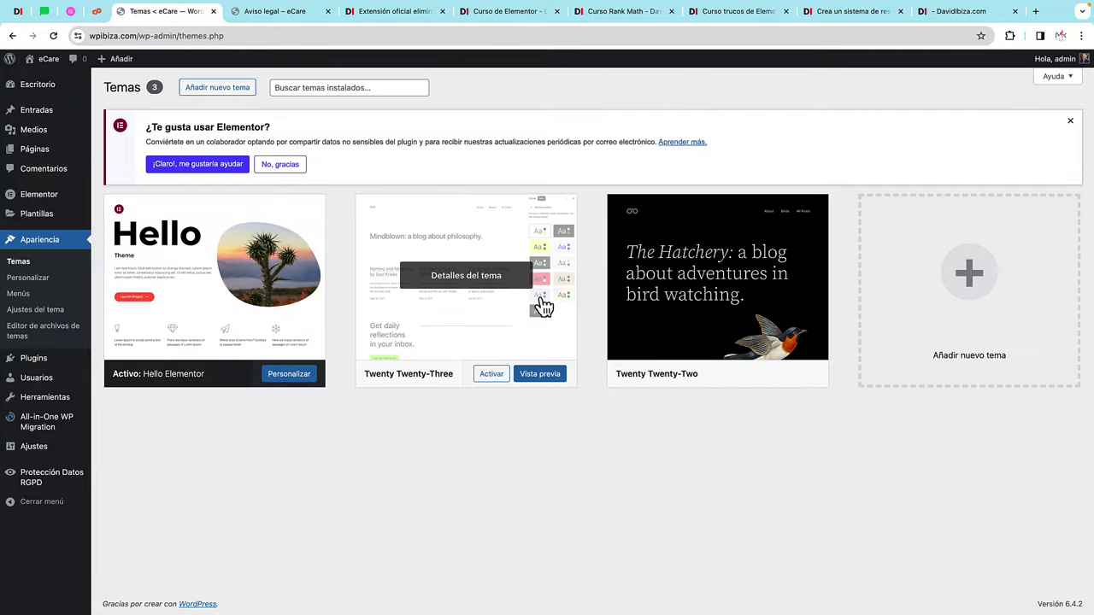
# Step: Delete the Twenty Twenty-Three and Twenty Twenty-Two themes, keeping only Hello Elementor installed
pyautogui.click(543, 307)
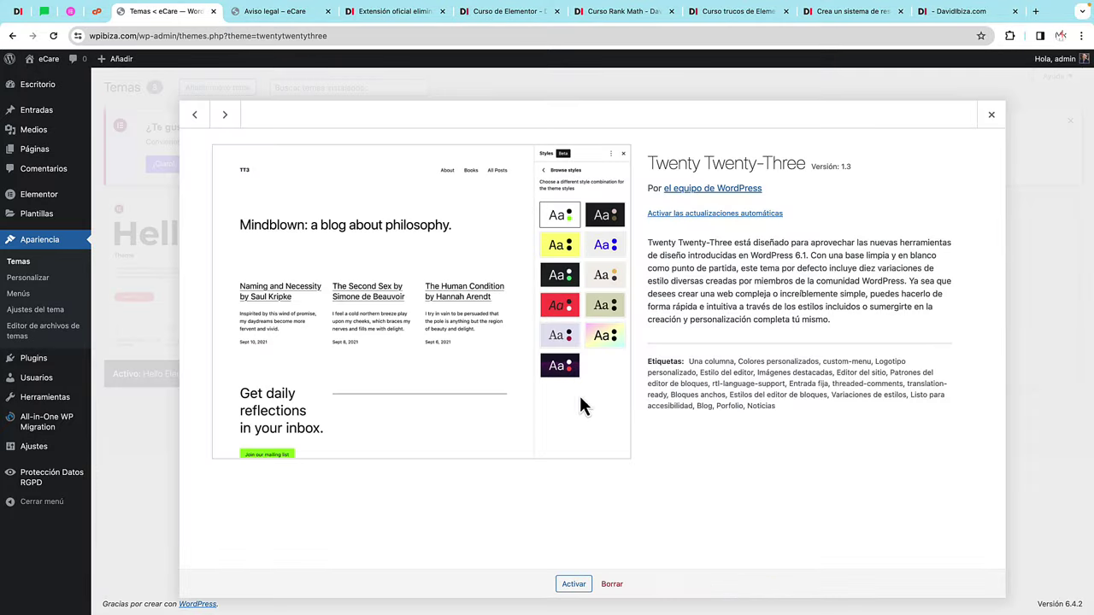
pyautogui.click(612, 584)
pyautogui.click(647, 144)
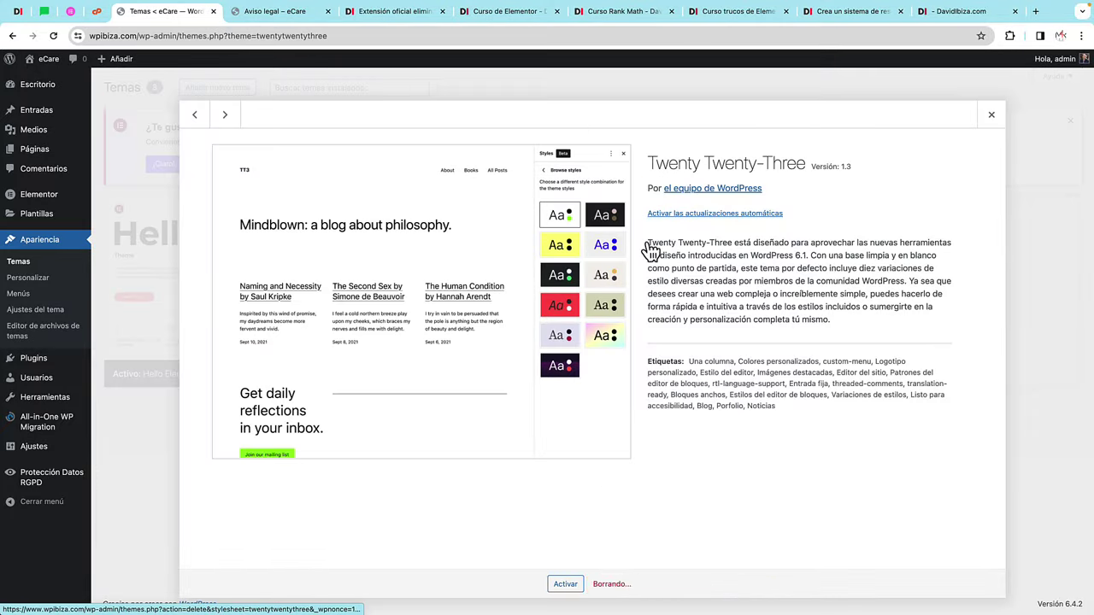
pyautogui.click(574, 346)
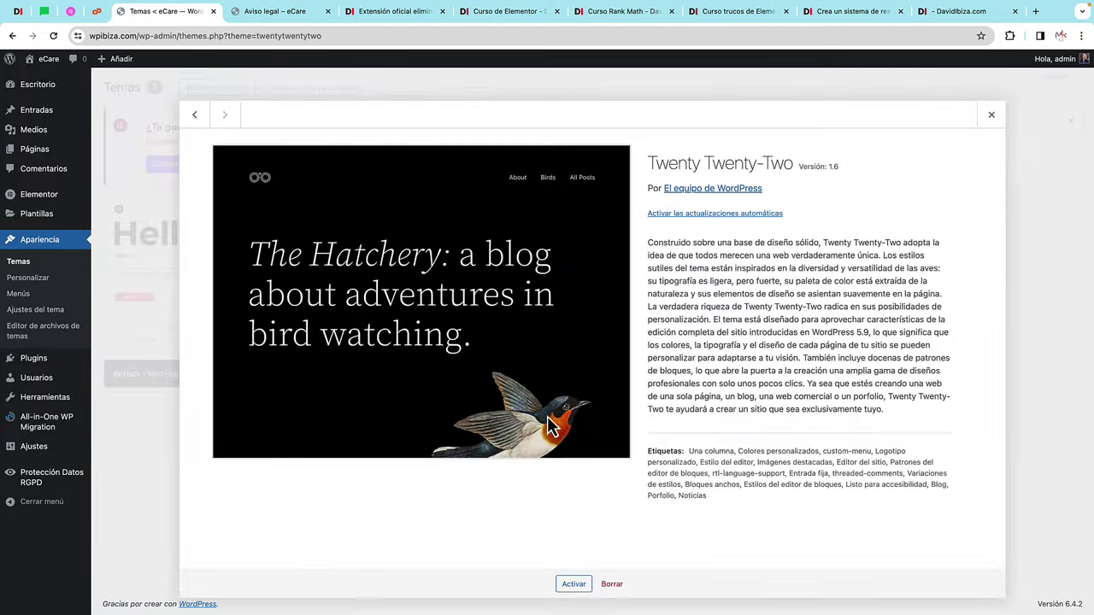
pyautogui.click(612, 584)
pyautogui.click(646, 143)
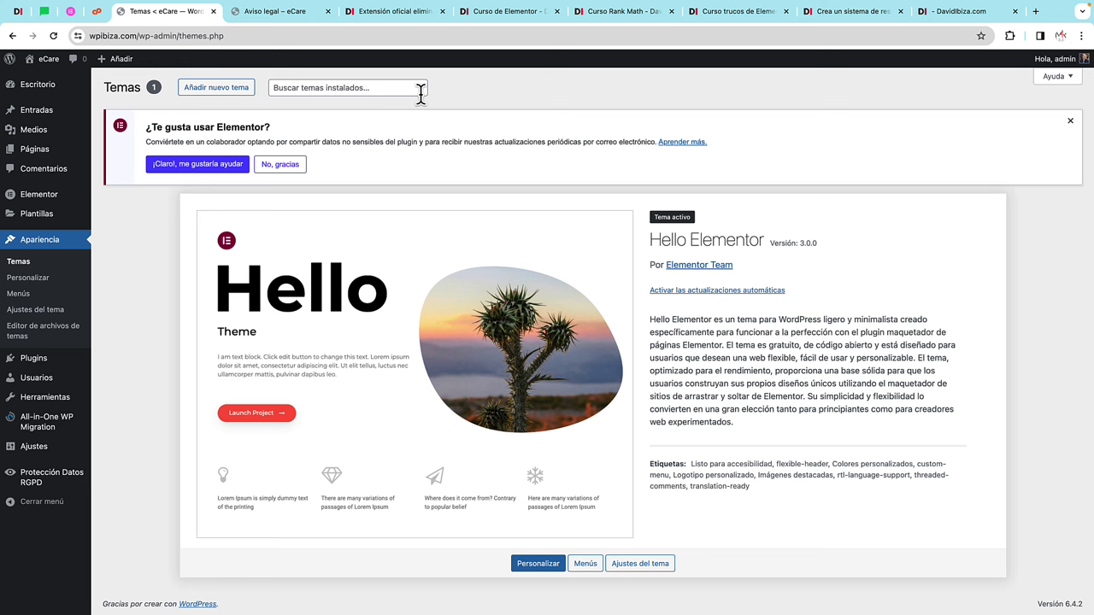
# Step: Start adding a new WordPress user and fill in the username, e-mail address and first name
pyautogui.moveTo(1083, 71)
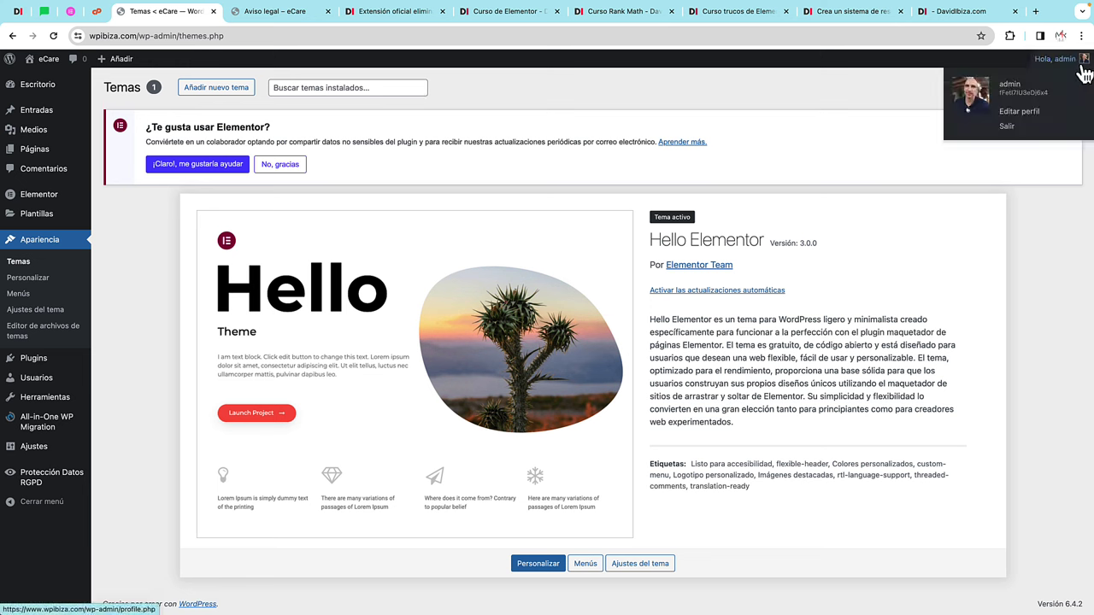
pyautogui.moveTo(58, 381)
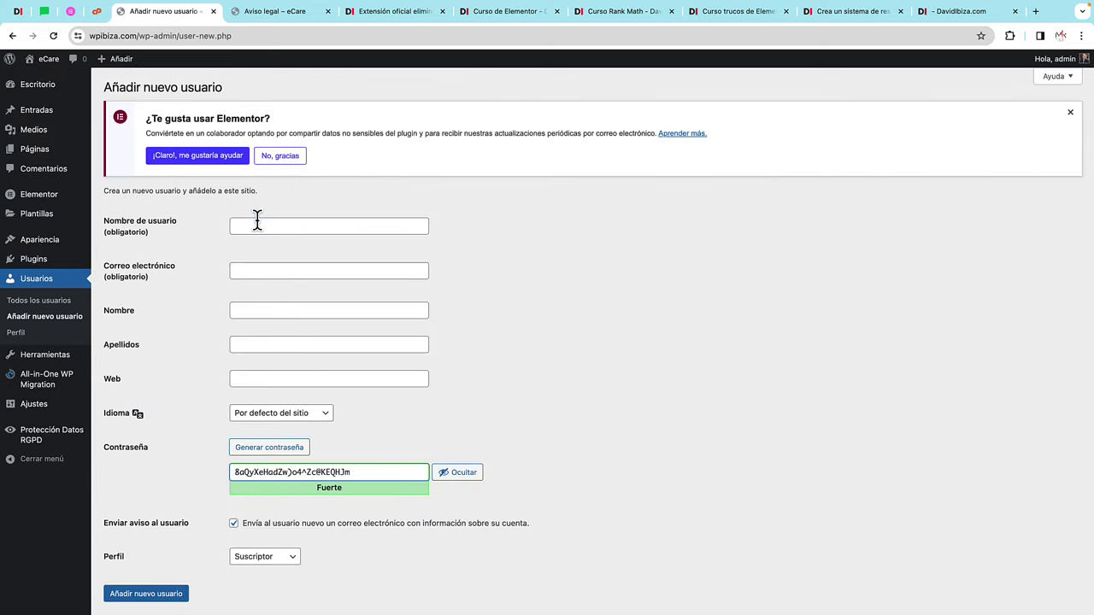
pyautogui.click(257, 224)
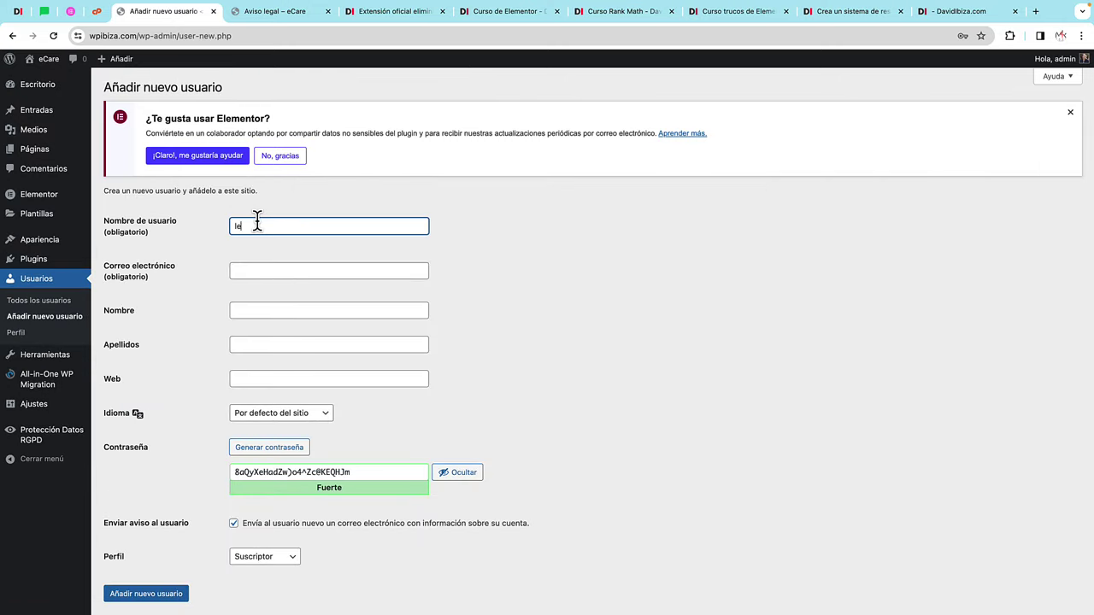
pyautogui.click(276, 272)
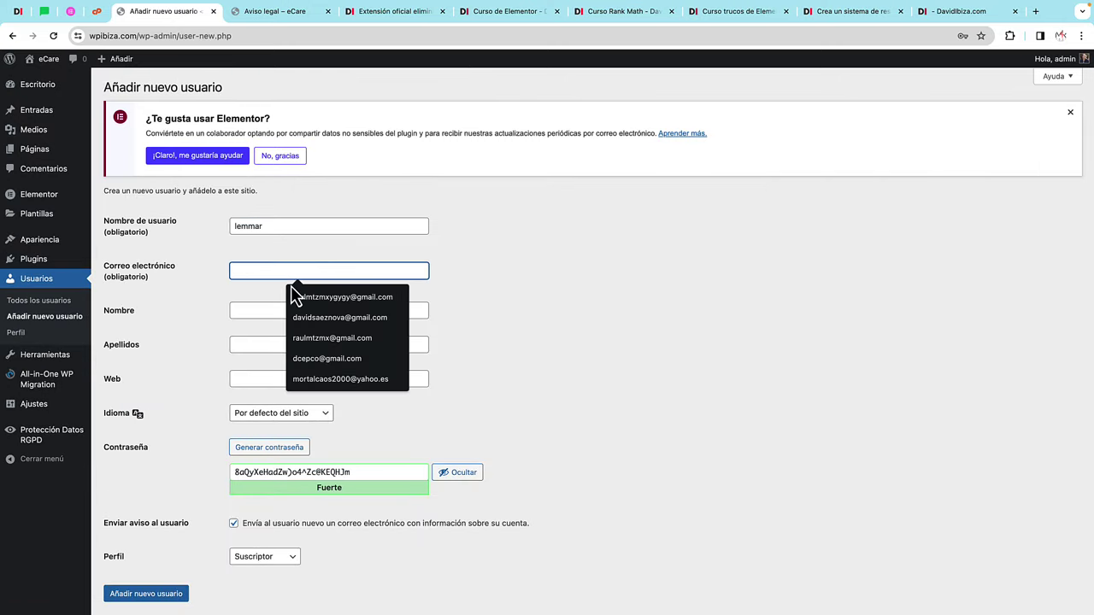
pyautogui.click(292, 290)
pyautogui.click(256, 311)
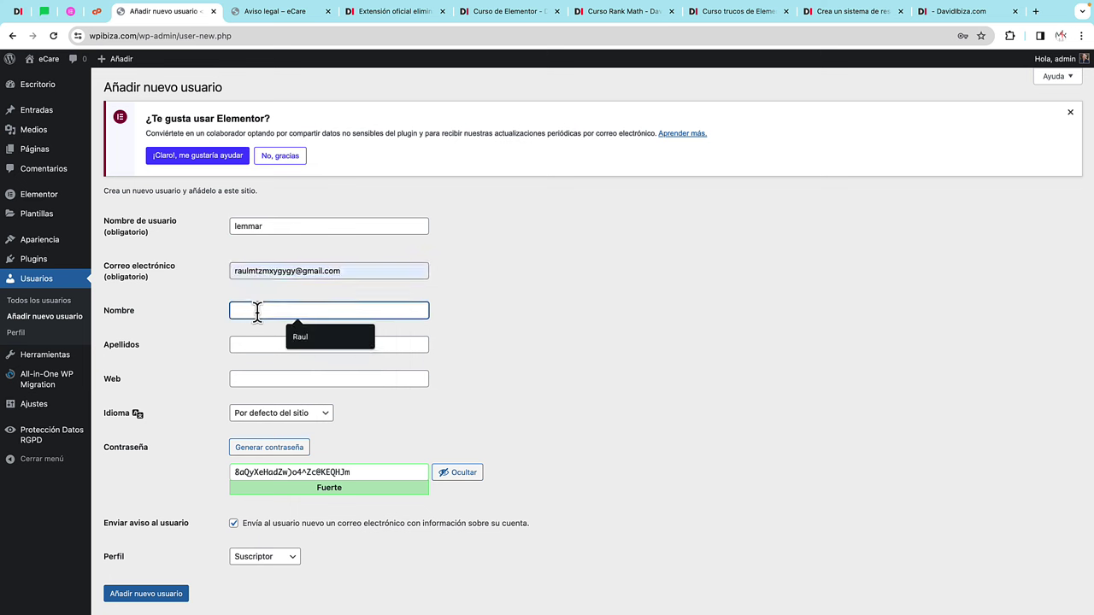
pyautogui.click(318, 337)
# Step: Hide the new user's generated password and replace it with a custom account password
pyautogui.click(457, 472)
pyautogui.moveTo(368, 472); pyautogui.dragTo(233, 479)
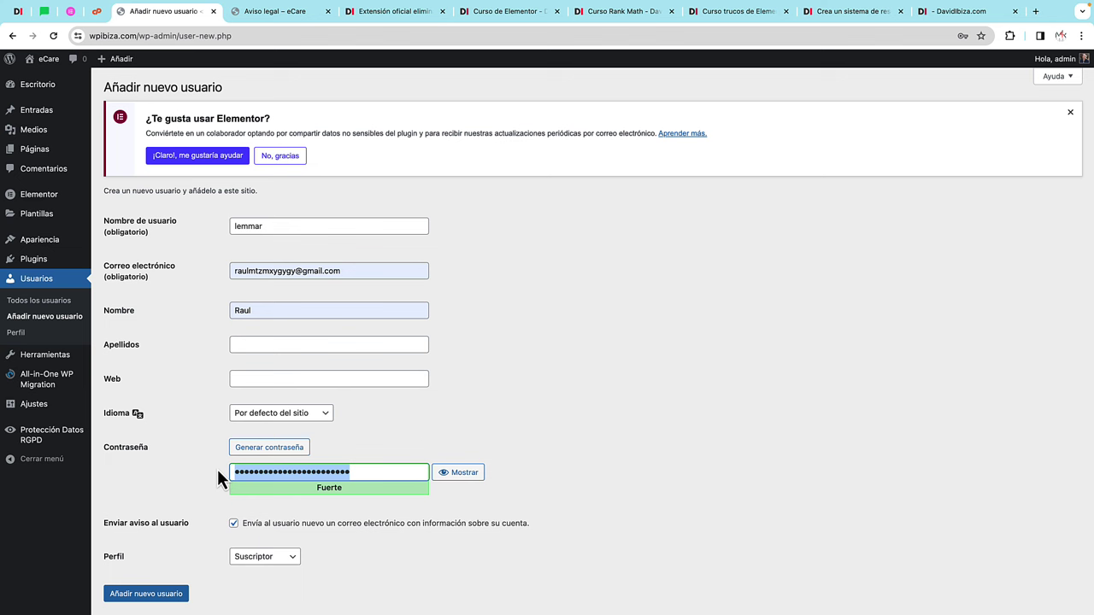
pyautogui.write('a')
pyautogui.write('******')
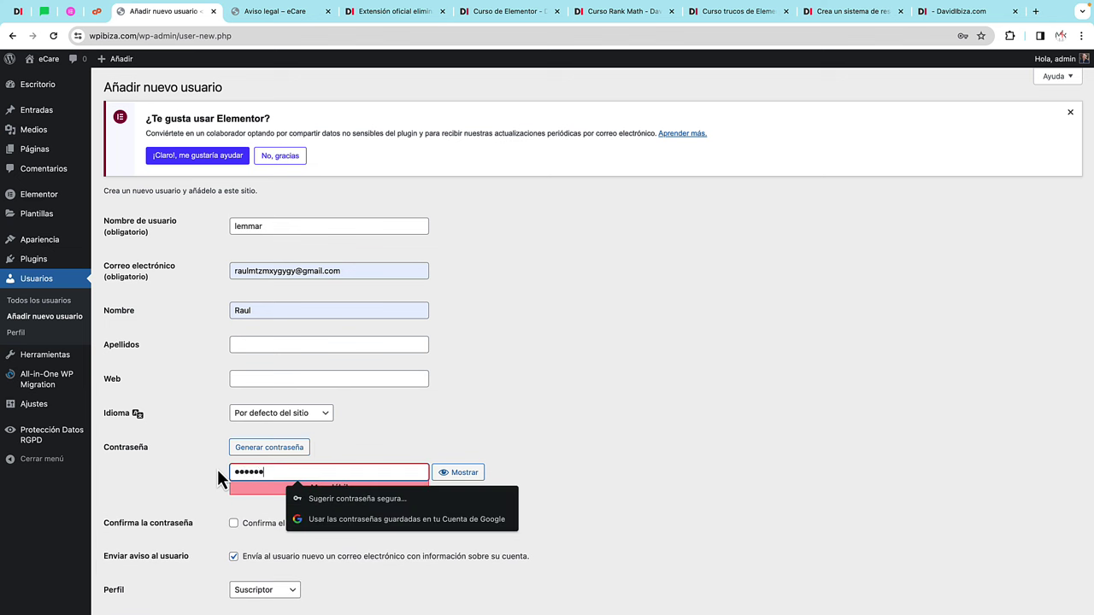
pyautogui.write('******')
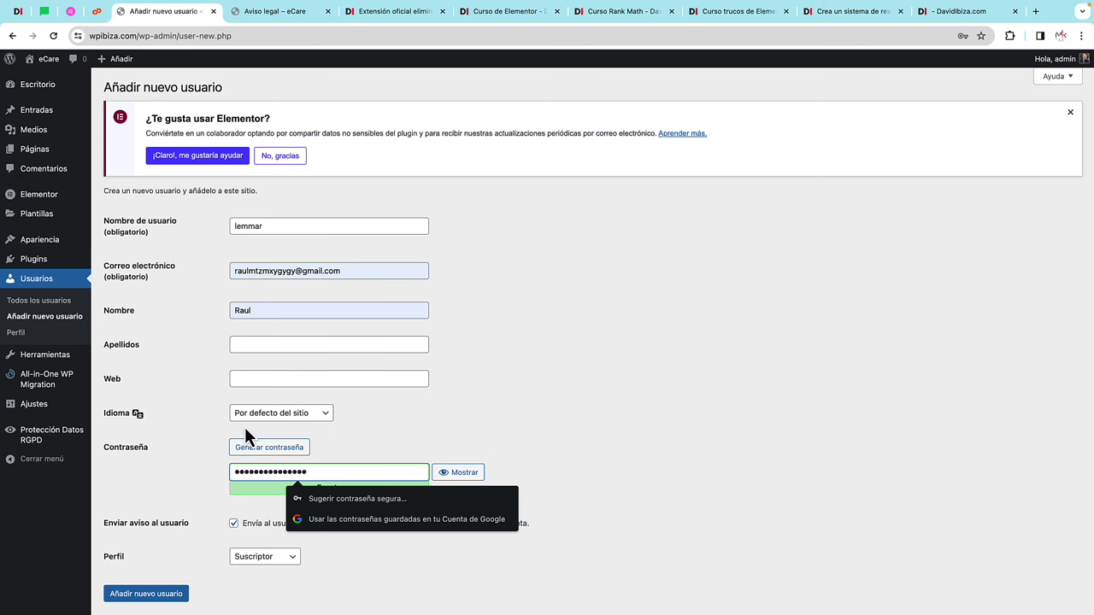
pyautogui.click(359, 443)
# Step: Disable the e-mail notice to the new user, assign the Administrador role and create the account
pyautogui.scroll(-1, 358, 443)
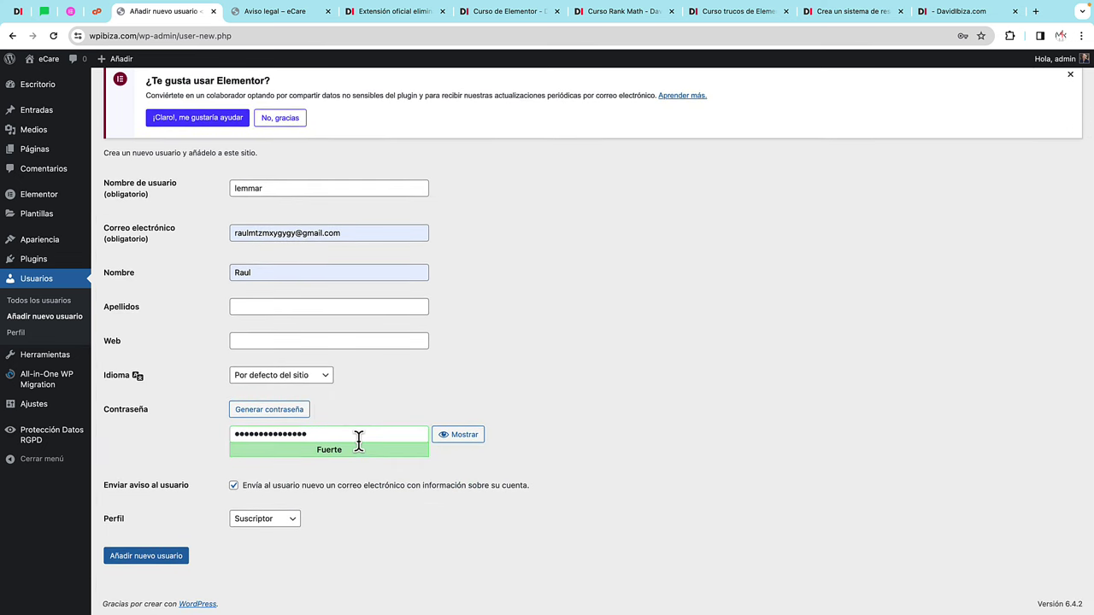
pyautogui.click(235, 487)
pyautogui.click(285, 525)
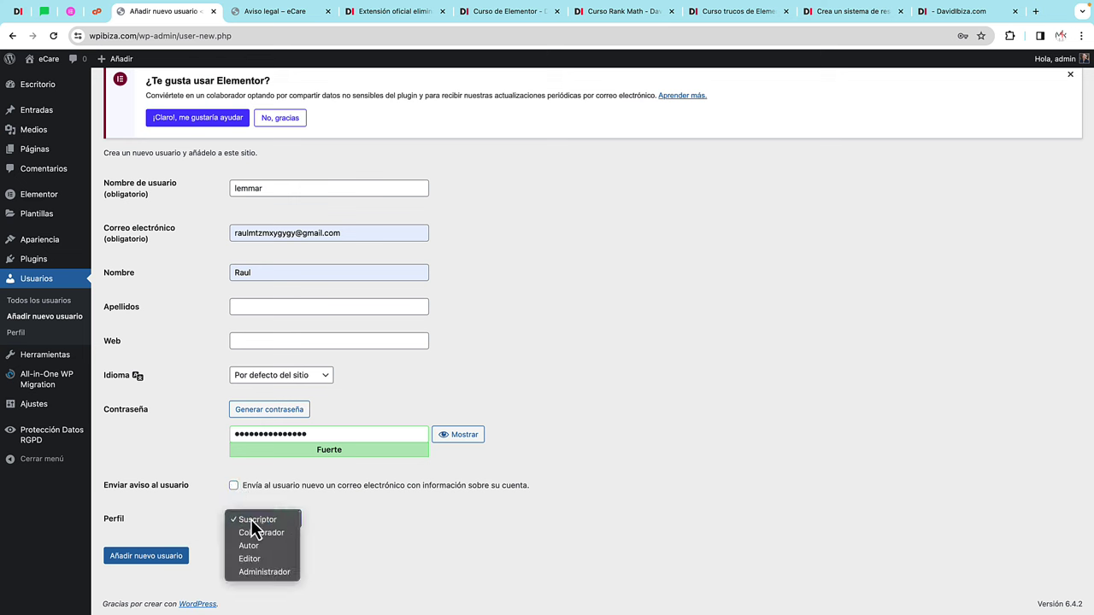
pyautogui.click(265, 572)
pyautogui.click(167, 564)
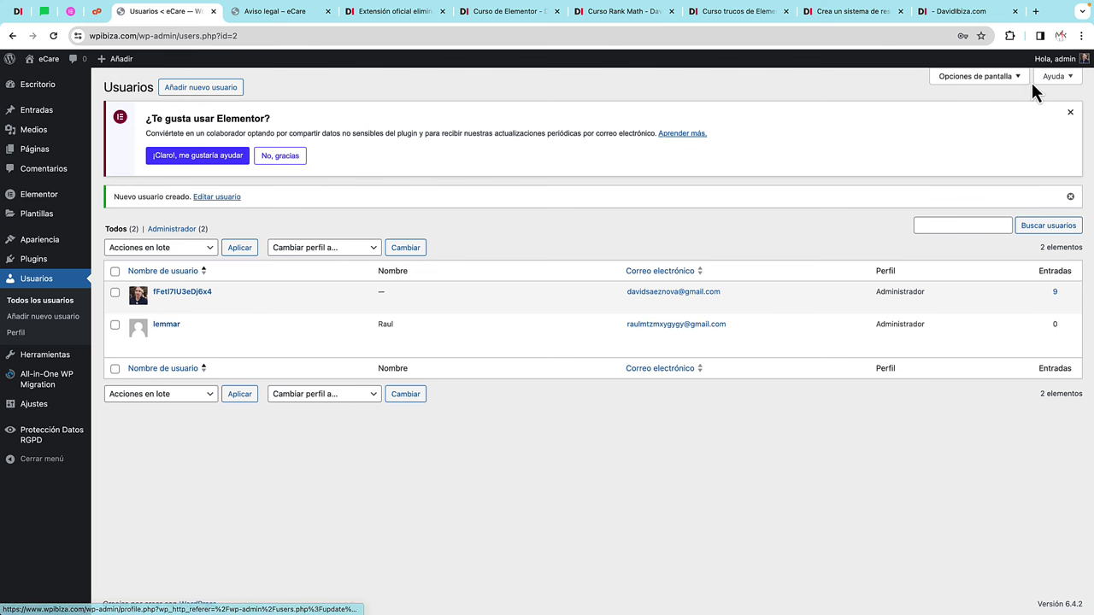
# Step: Log out of the current account and log back in with the new administrator's username and account password
pyautogui.moveTo(1054, 68)
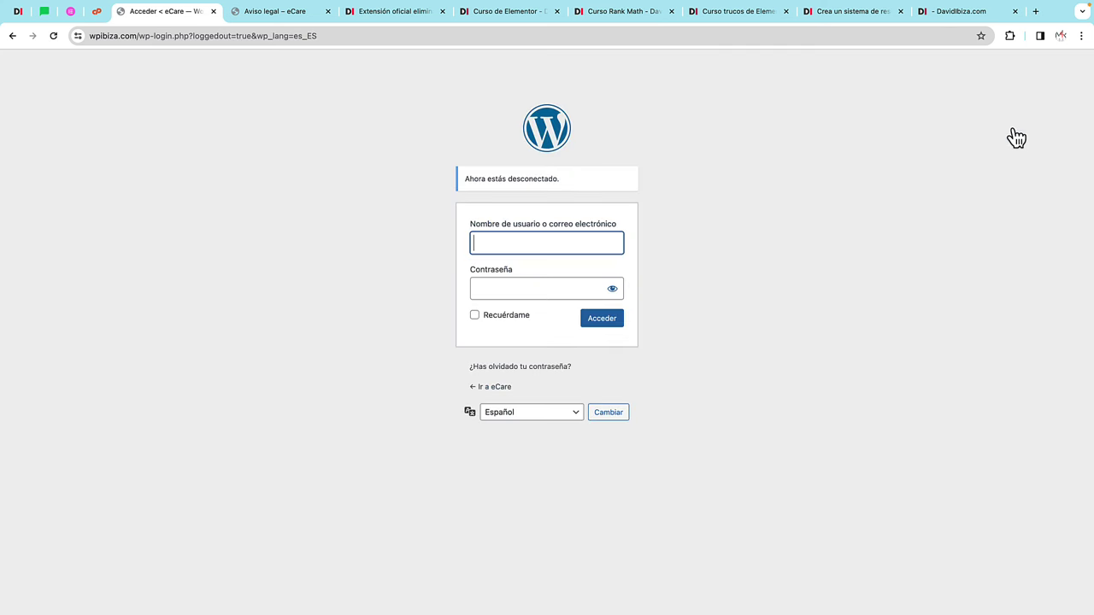
pyautogui.write('lemmar')
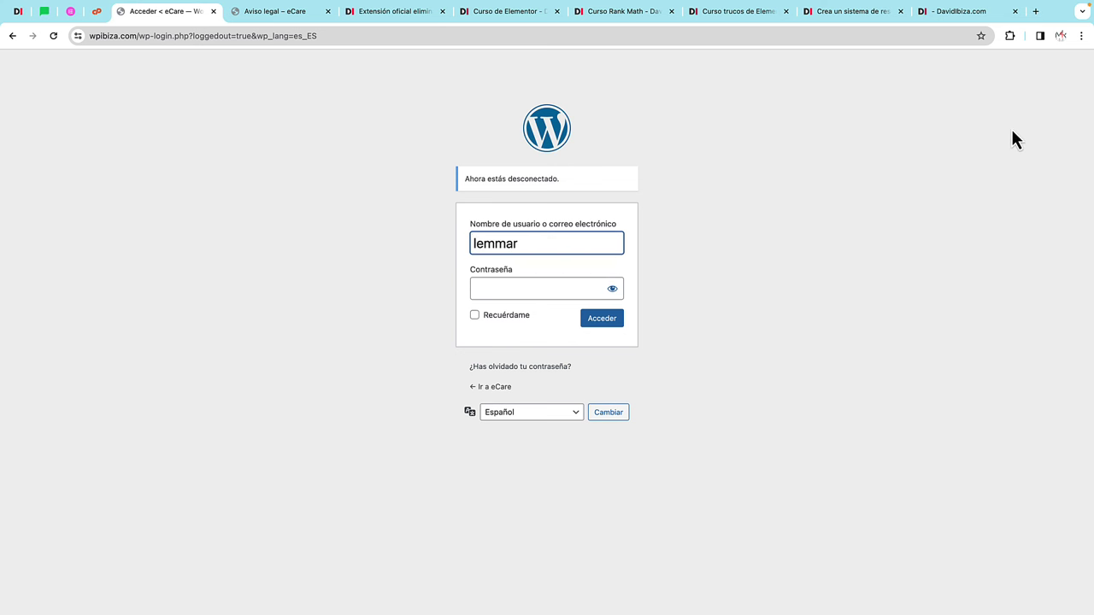
pyautogui.click(554, 288)
pyautogui.write('a')
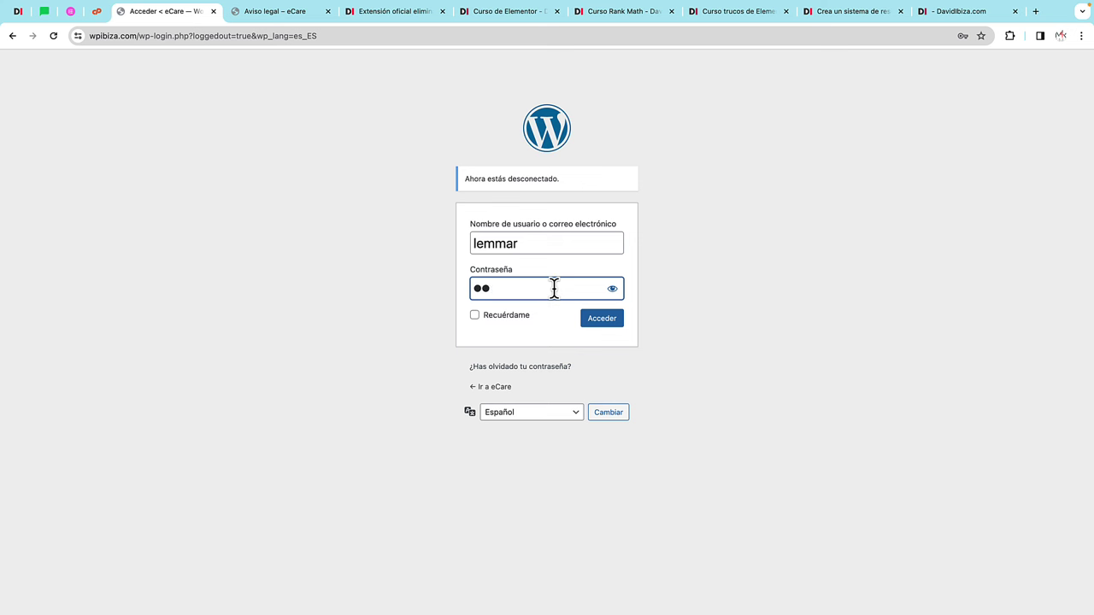
pyautogui.press('BackSpace')
pyautogui.press('BackSpace')
pyautogui.write('a')
pyautogui.press('BackSpace')
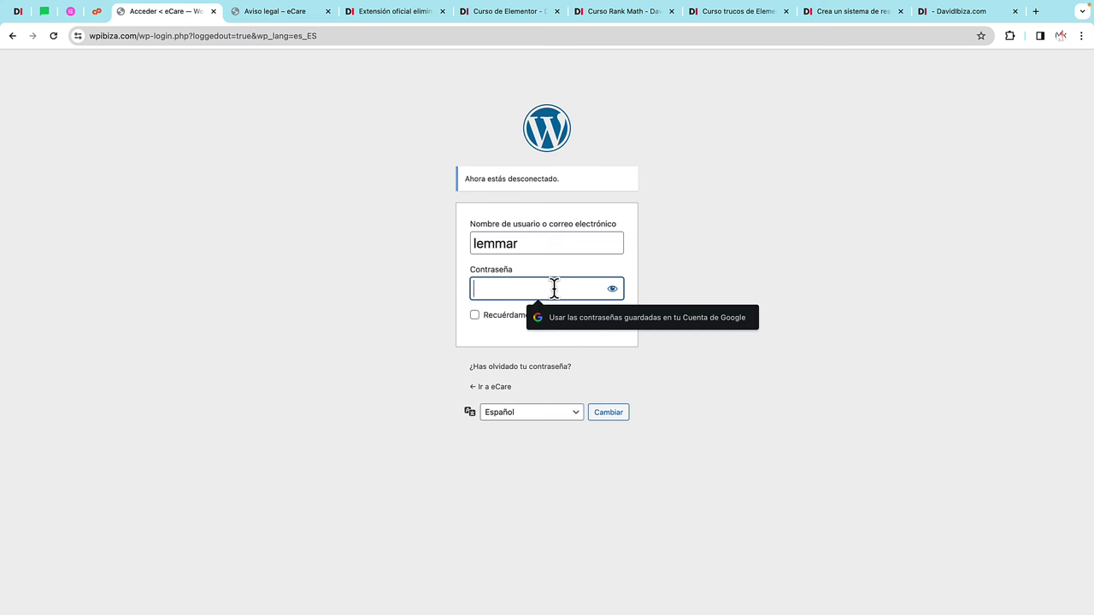
pyautogui.write('a')
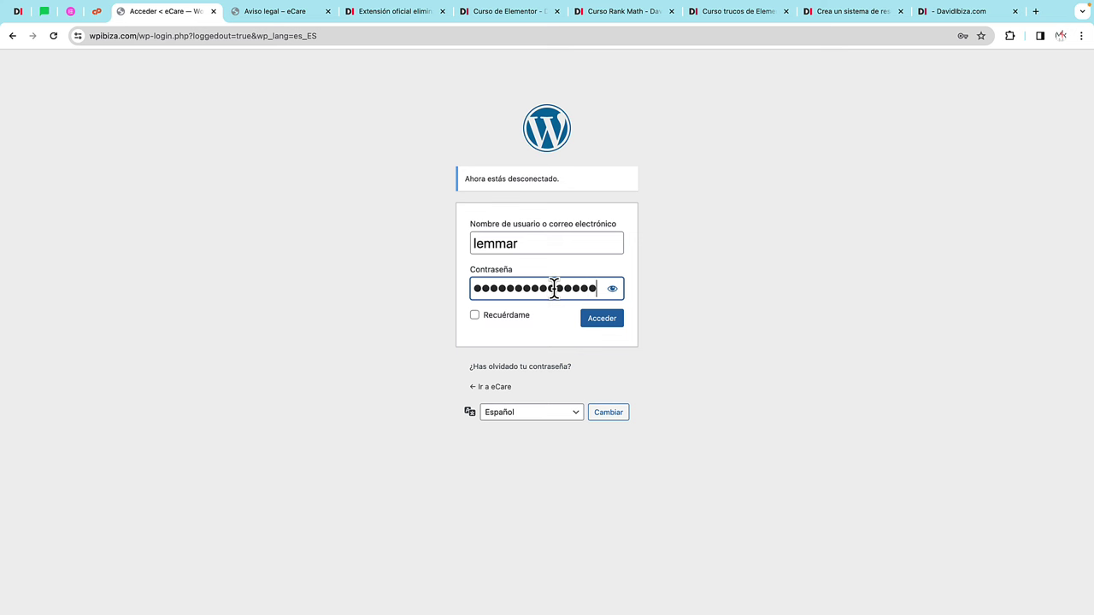
pyautogui.click(604, 325)
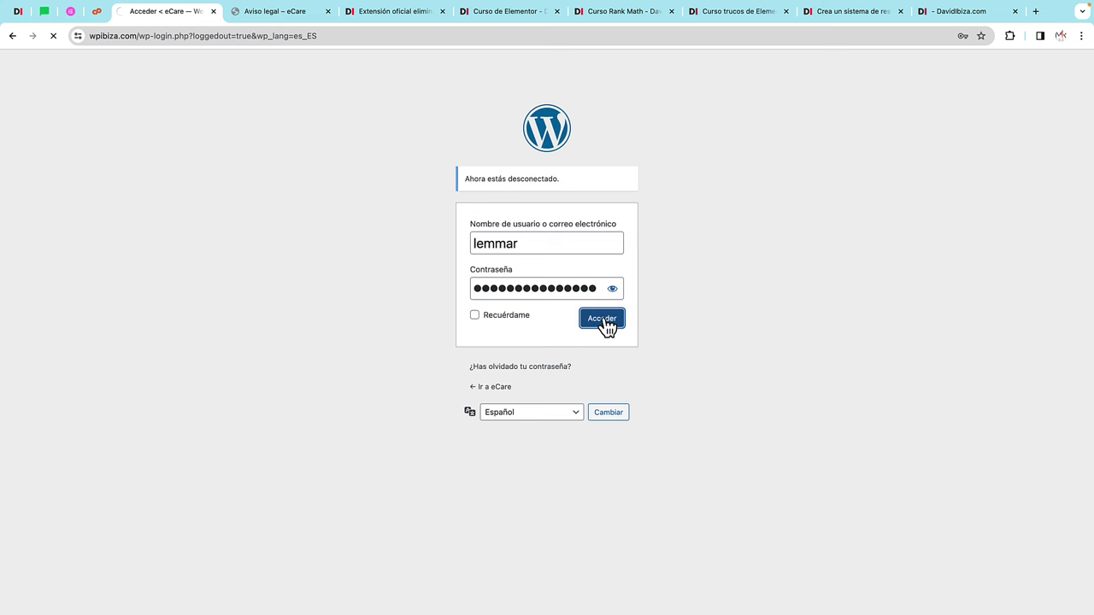
pyautogui.click(402, 353)
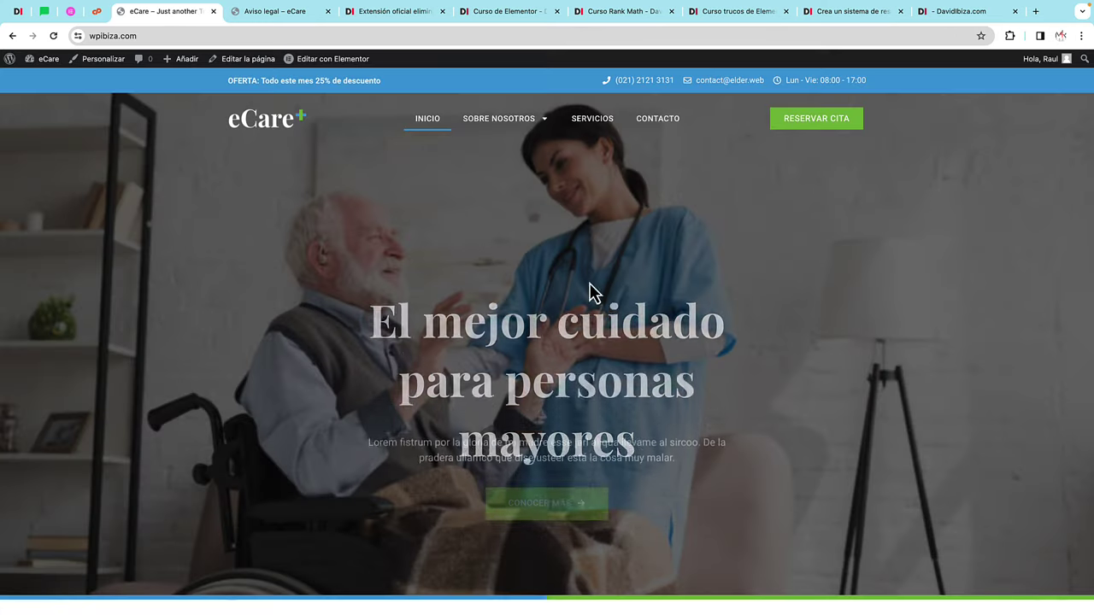
# Step: Delete the original administrator account from the users list, attributing all its content to the new administrator
pyautogui.moveTo(44, 62)
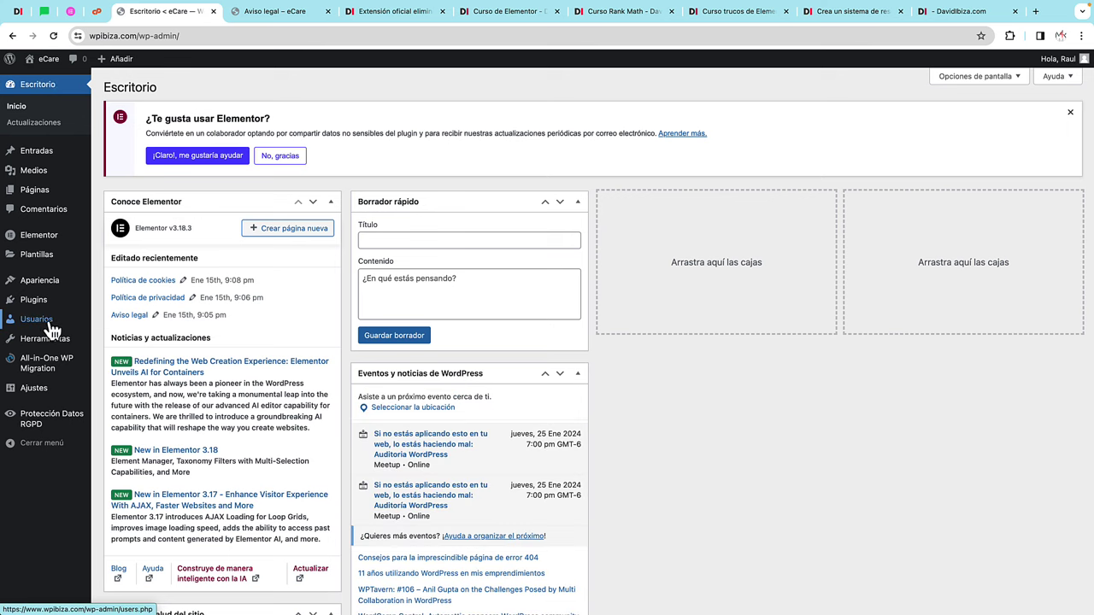
pyautogui.moveTo(48, 324)
pyautogui.click(126, 328)
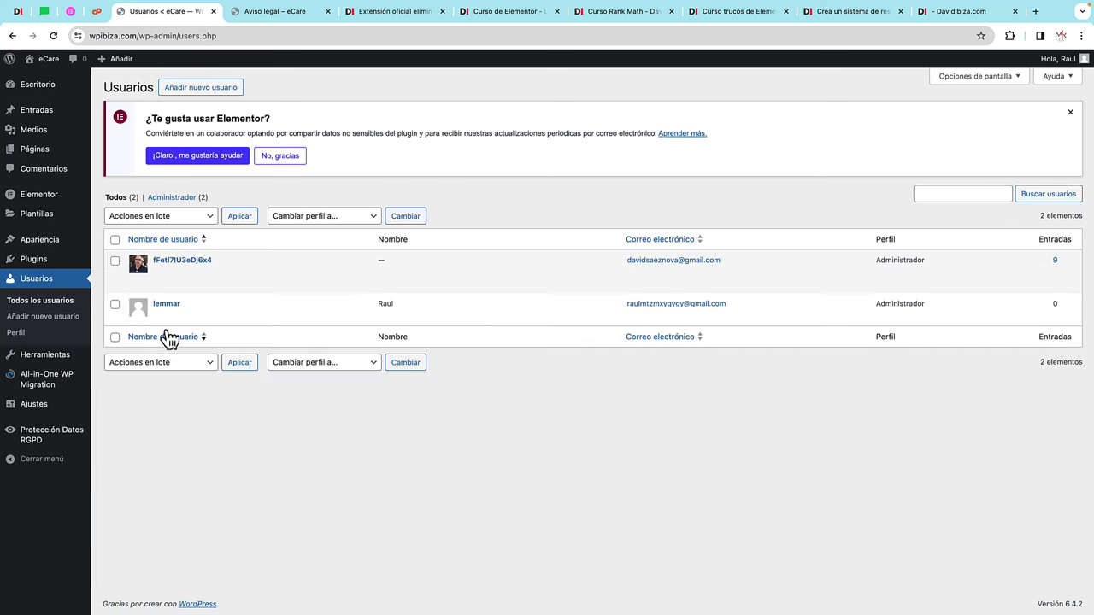
pyautogui.moveTo(173, 263)
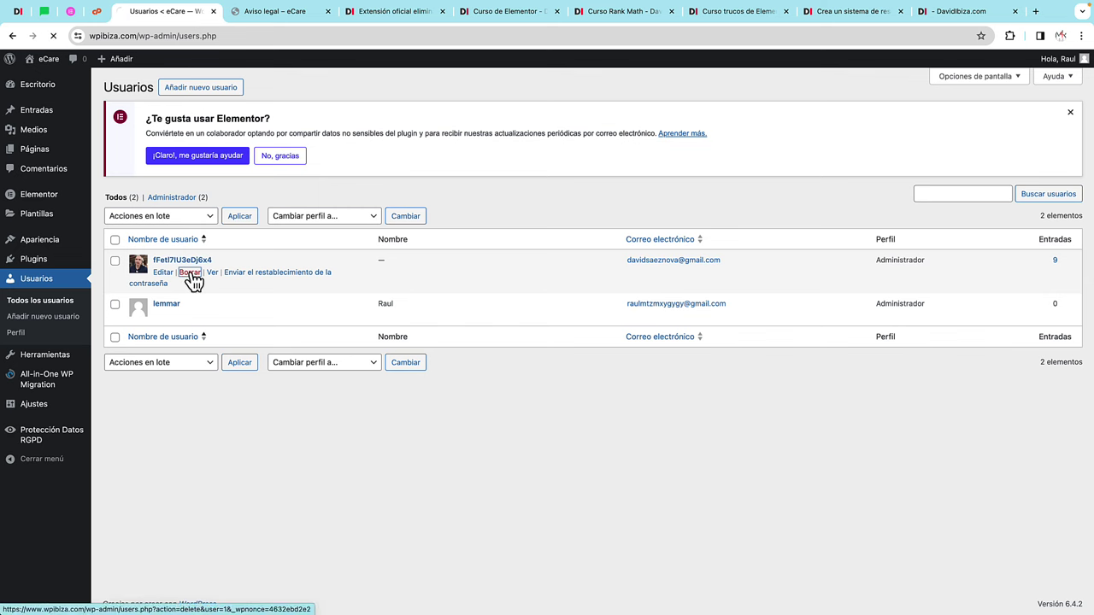
pyautogui.click(189, 272)
pyautogui.click(205, 268)
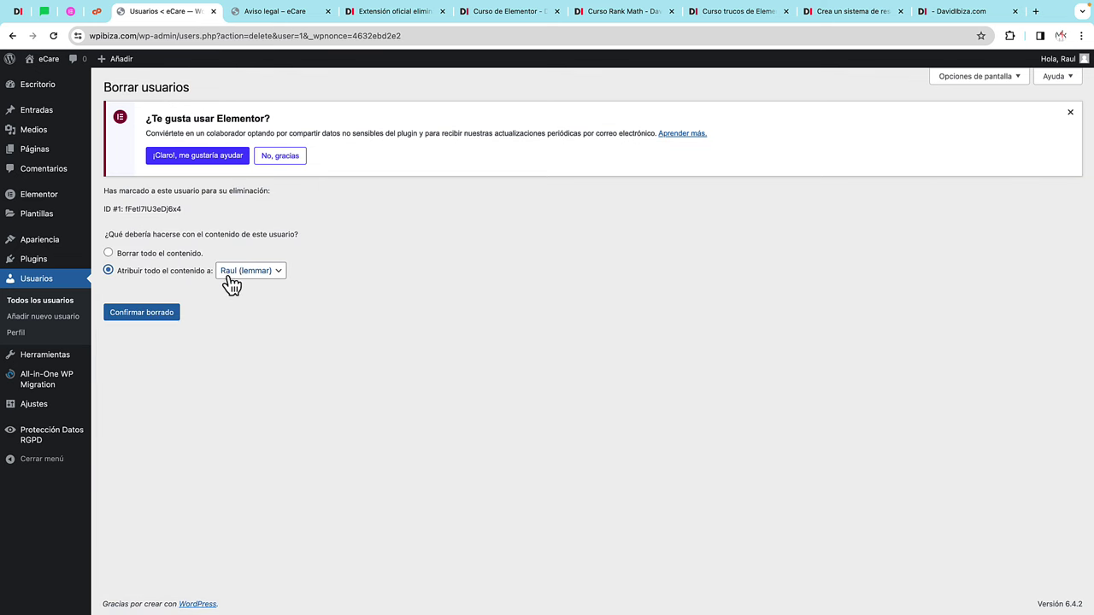
pyautogui.click(159, 316)
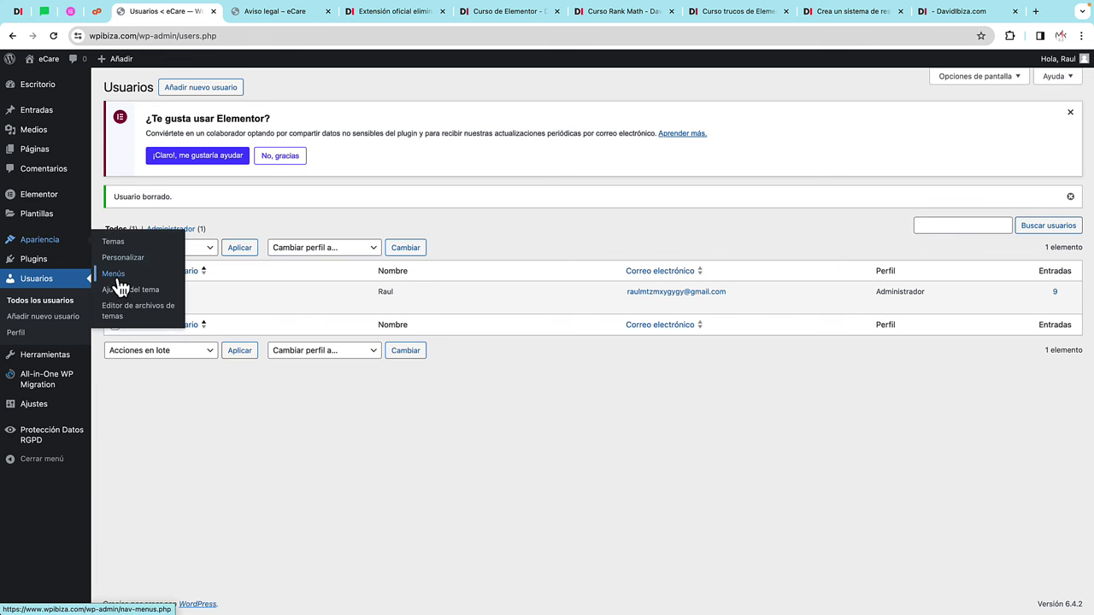
# Step: Open the WordPress menu editor and compare the Principal menu's structure with the navigation on the Aviso legal page
pyautogui.click(117, 286)
pyautogui.click(282, 13)
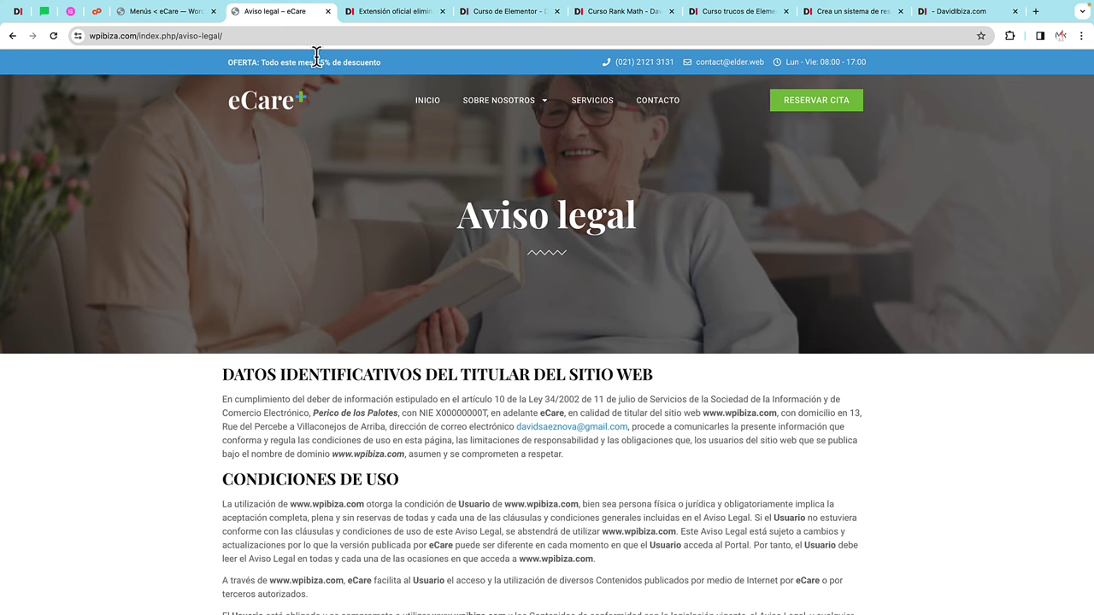
pyautogui.click(175, 23)
pyautogui.scroll(-3, 507, 316)
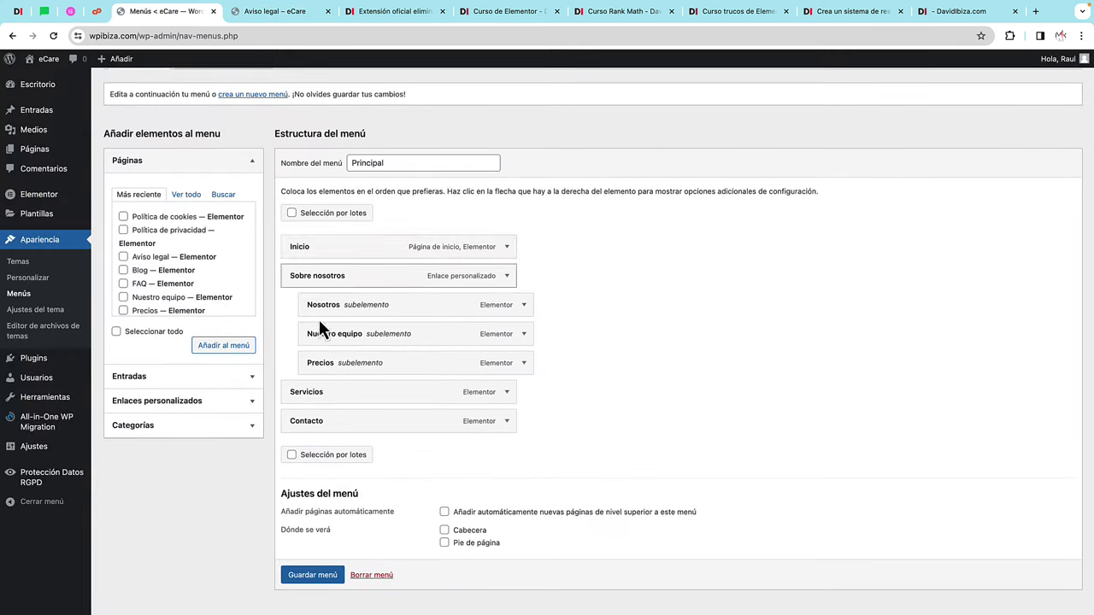
pyautogui.click(273, 15)
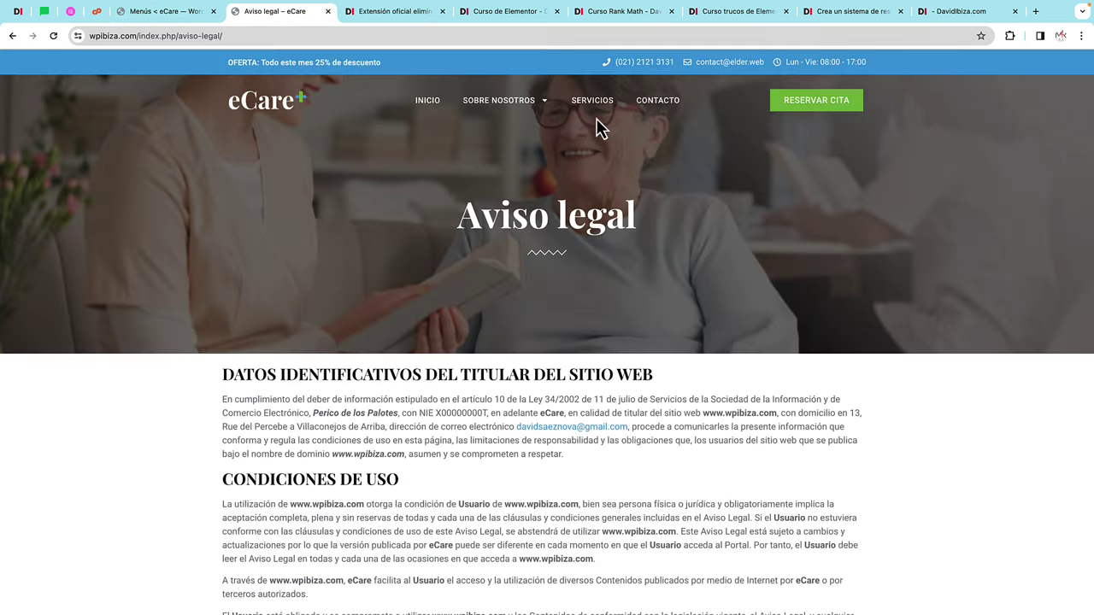
pyautogui.click(177, 19)
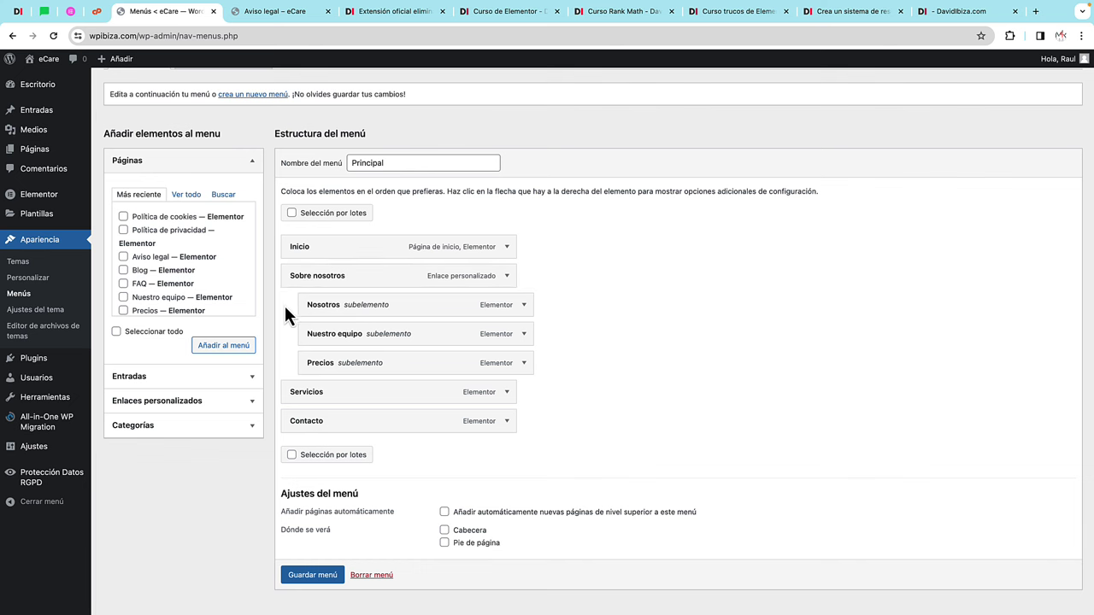
pyautogui.click(305, 19)
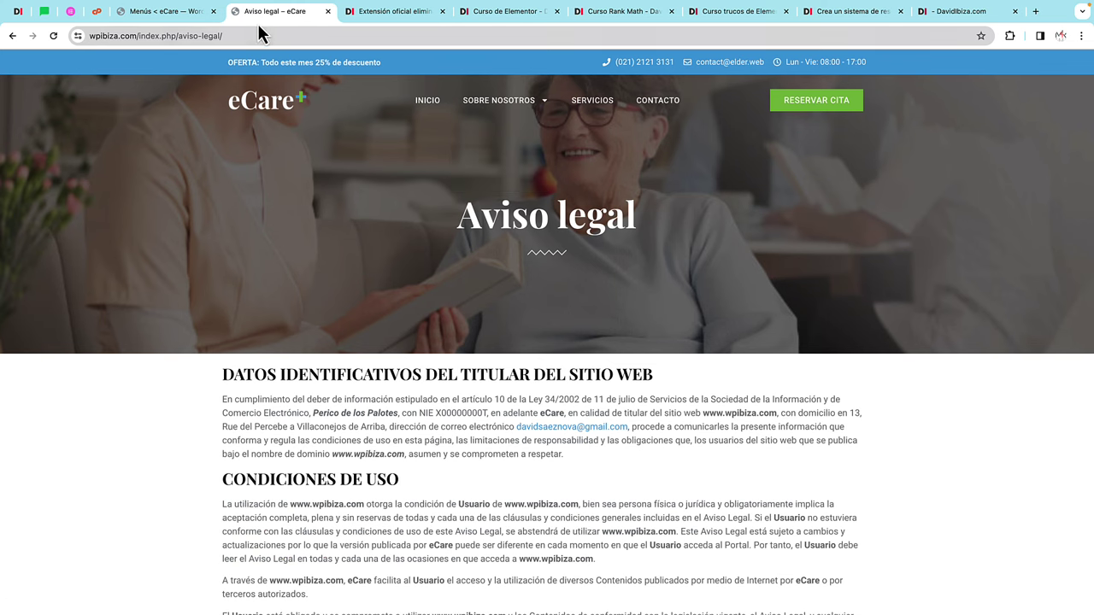
pyautogui.click(195, 12)
# Step: Show all pages available for the menu and save the Principal menu
pyautogui.click(189, 199)
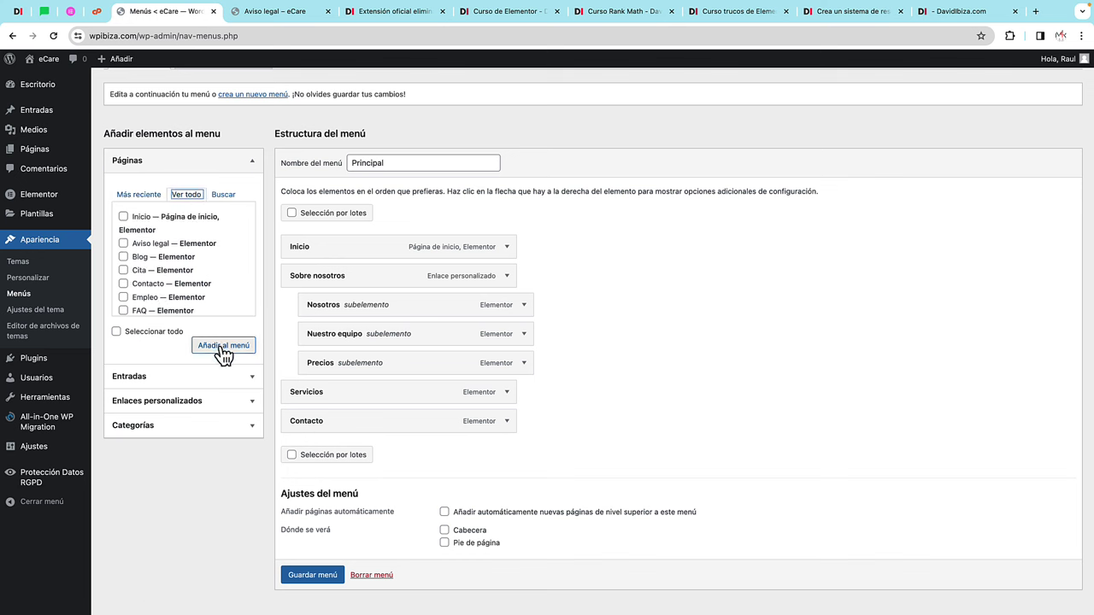
pyautogui.moveTo(305, 422)
pyautogui.mouseDown()
pyautogui.moveTo(313, 398)
pyautogui.moveTo(331, 430)
pyautogui.moveTo(302, 431)
pyautogui.mouseUp()
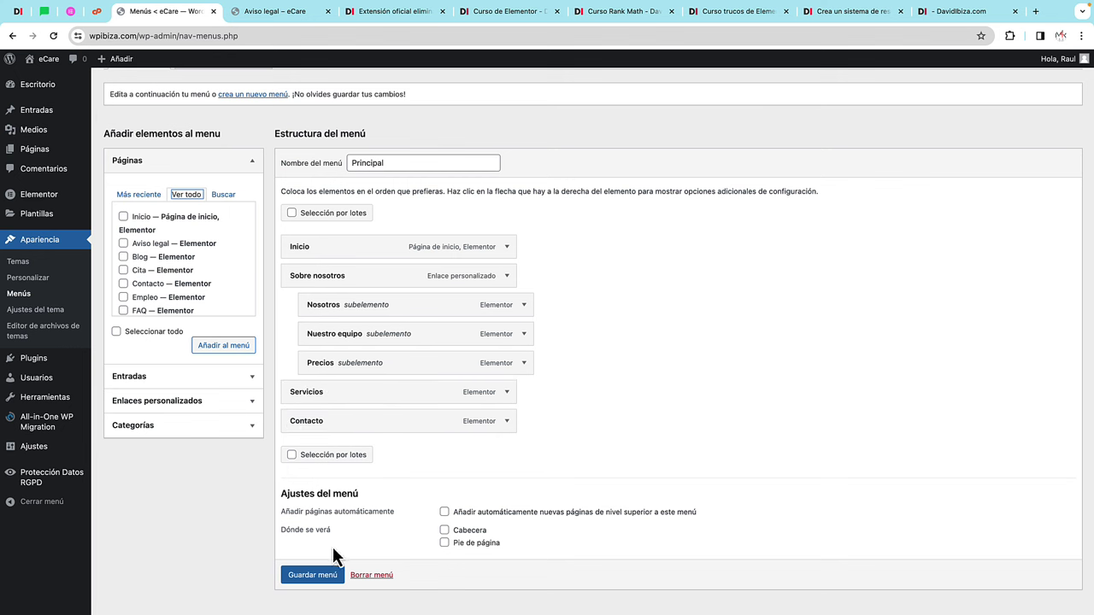
pyautogui.scroll(-1, 328, 581)
pyautogui.click(326, 577)
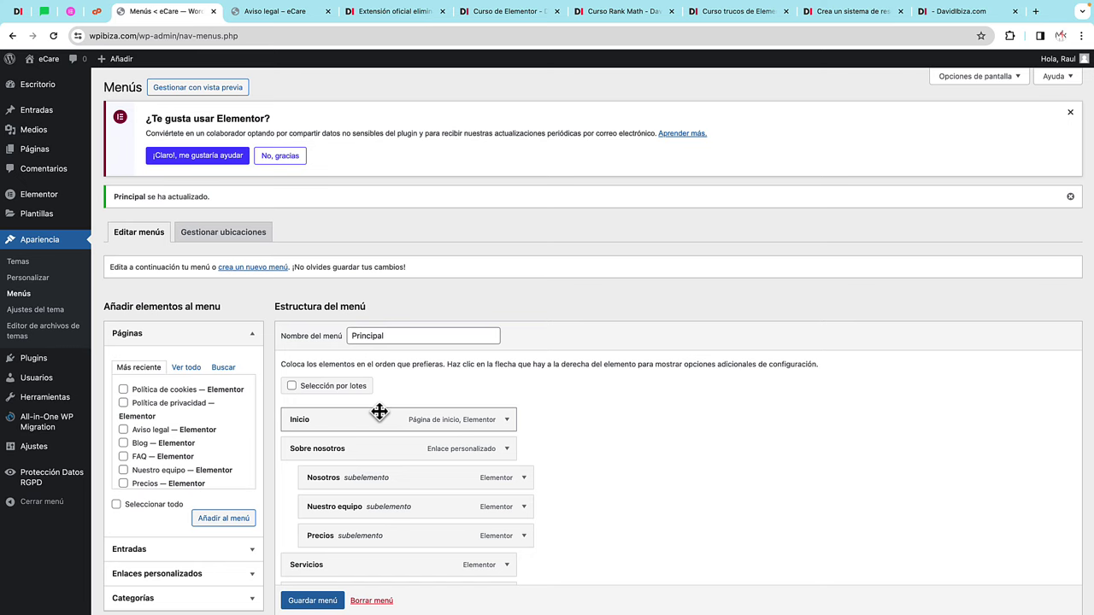
# Step: Examine the header and footer of the Aviso legal page and close that page
pyautogui.click(280, 13)
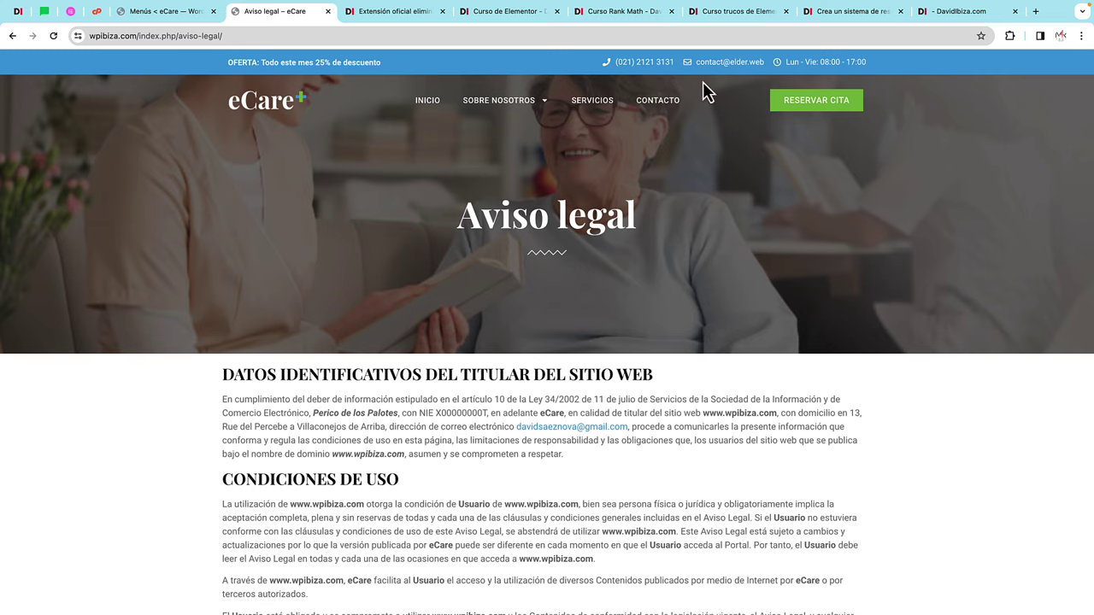
pyautogui.scroll(-15, 523, 154)
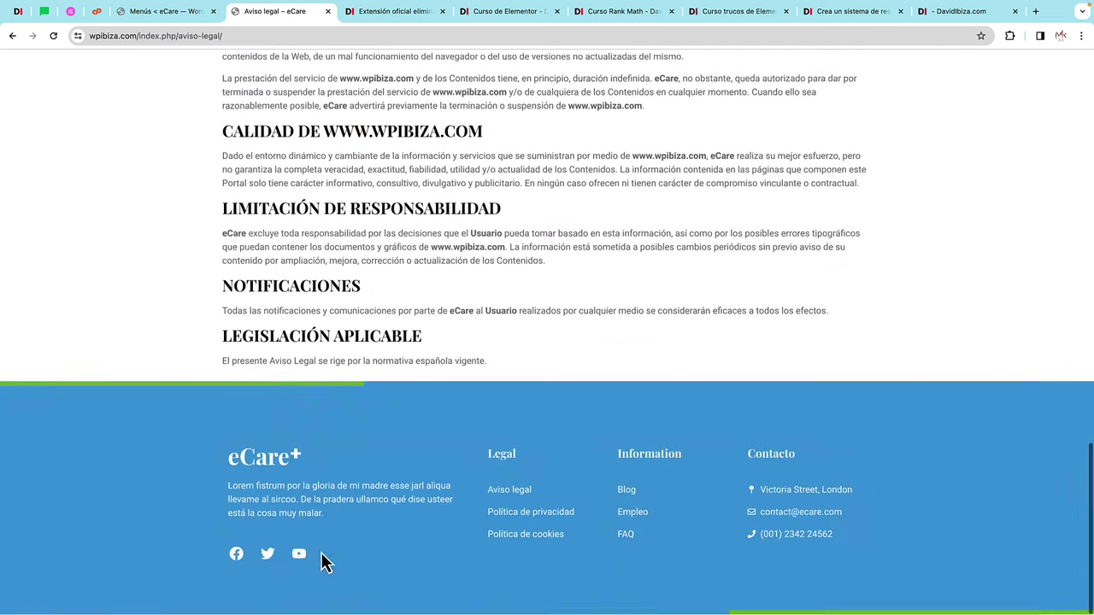
pyautogui.scroll(15, 451, 229)
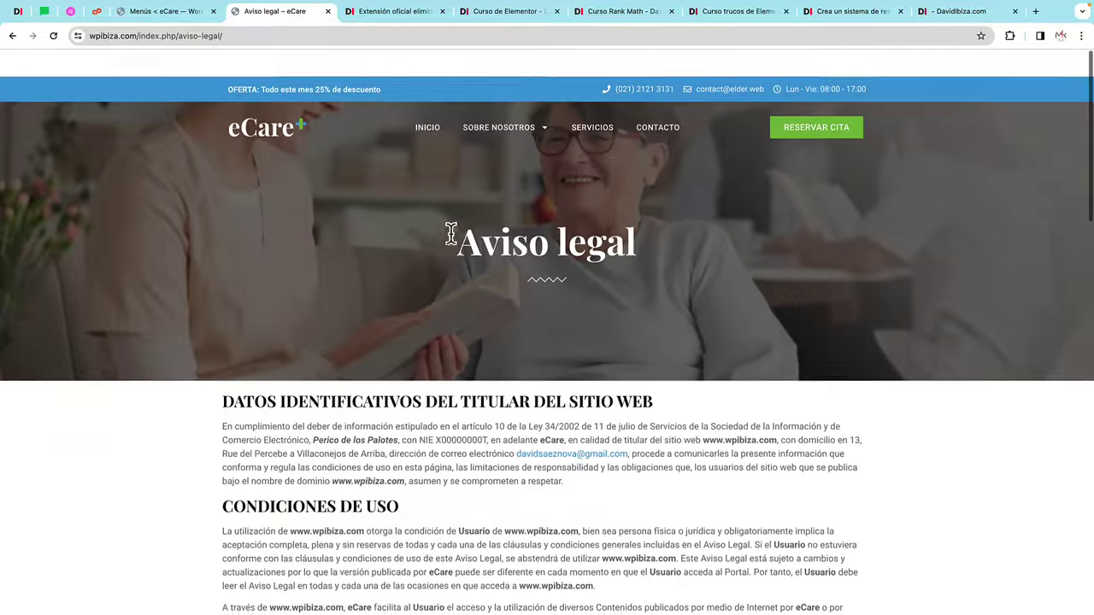
pyautogui.click(328, 12)
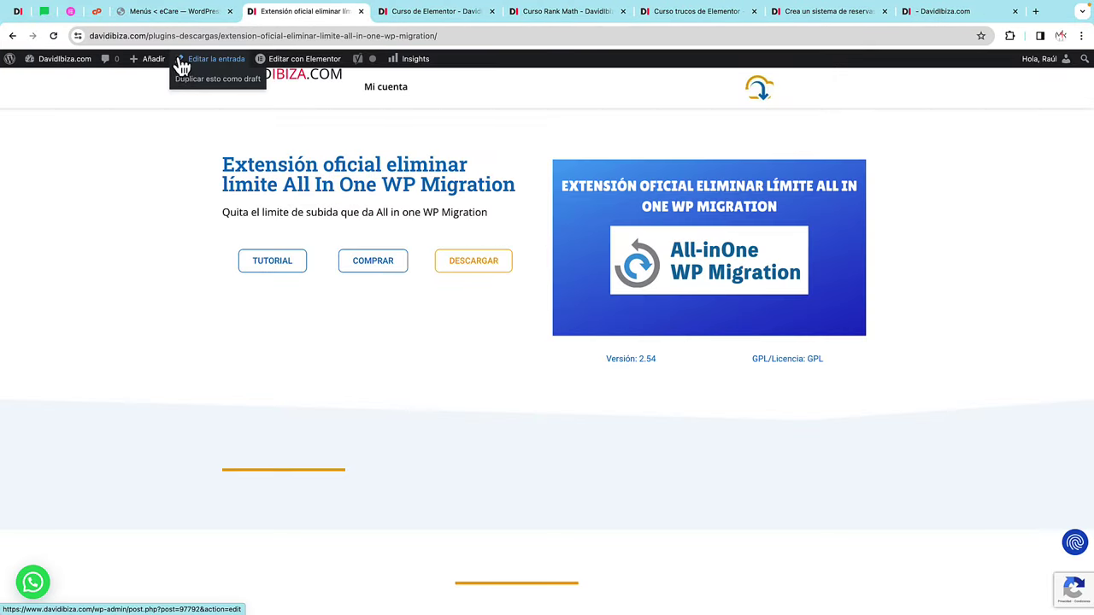
# Step: Open the eCare homepage in a new tab and examine its header and the Elementor editing options
pyautogui.click(153, 19)
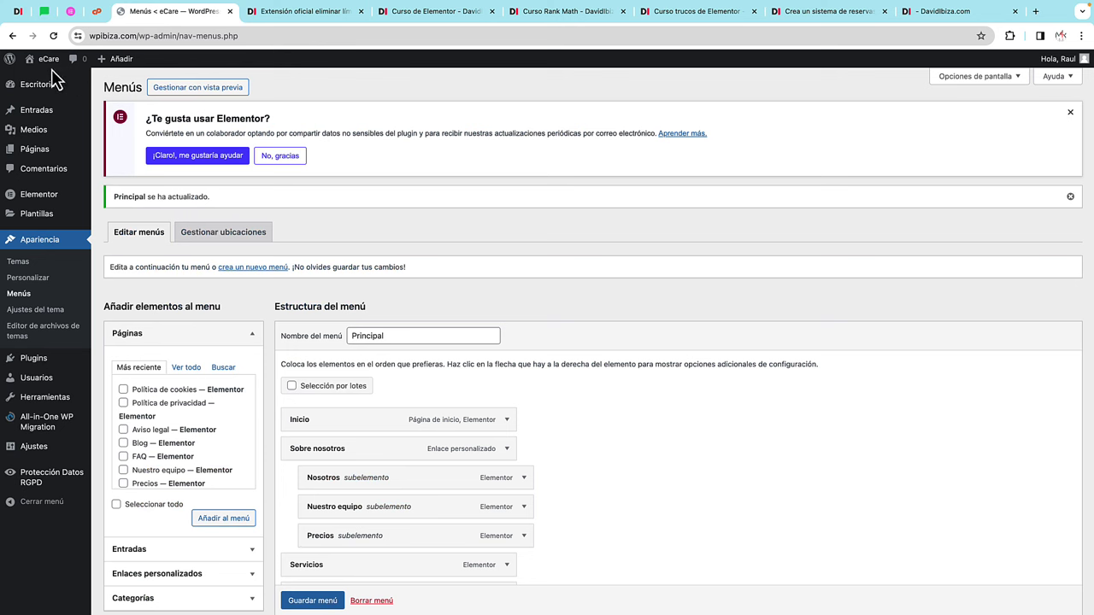
pyautogui.moveTo(53, 64)
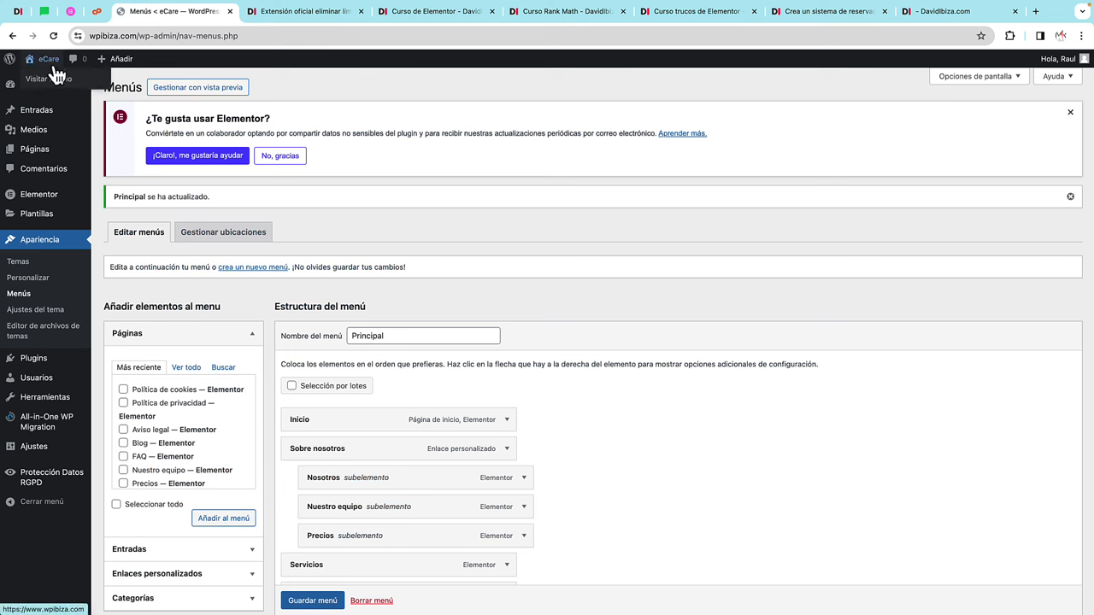
pyautogui.rightClick(57, 78)
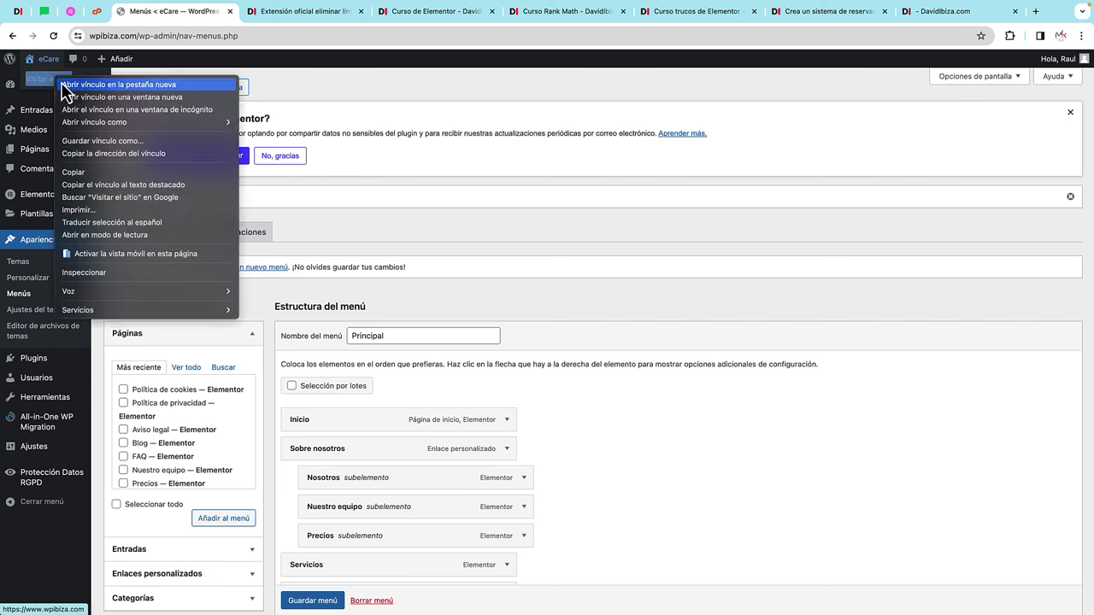
pyautogui.click(63, 85)
pyautogui.click(253, 19)
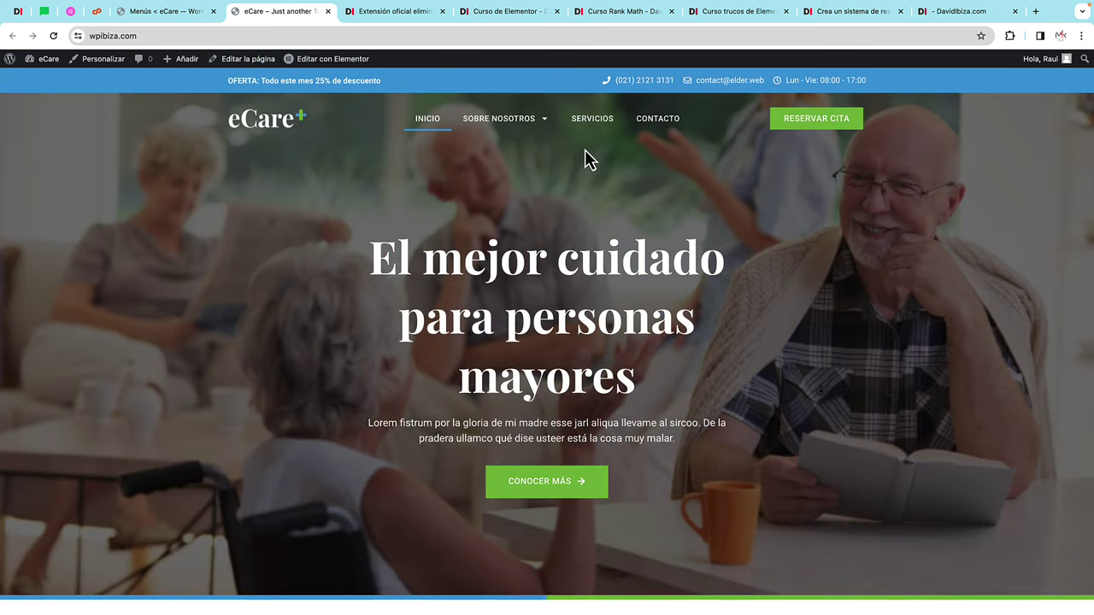
pyautogui.moveTo(326, 74)
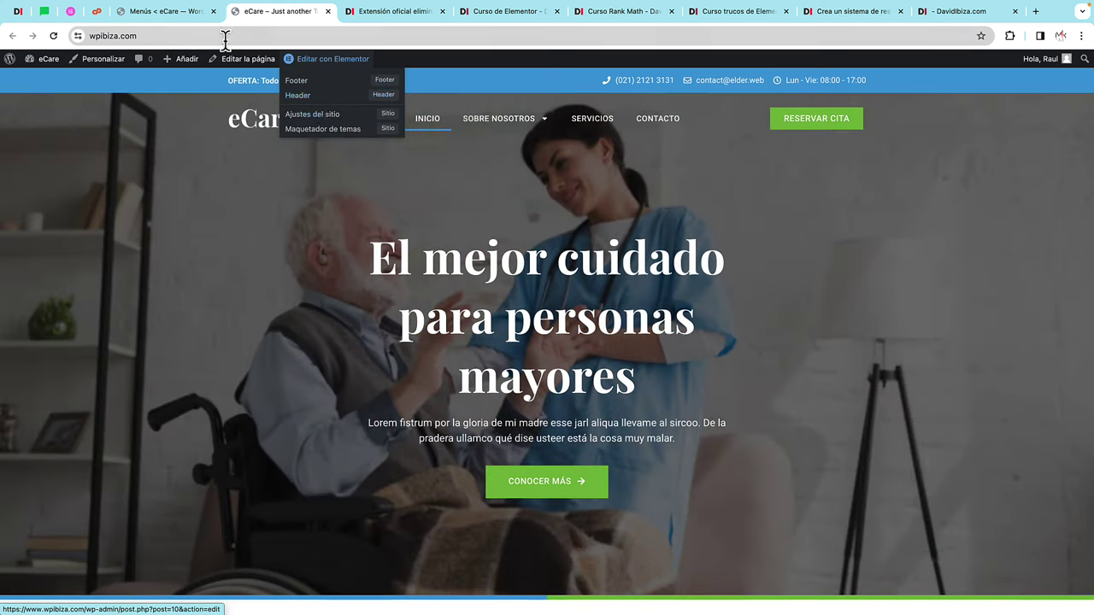
# Step: Open Elementor's Theme Builder in a new tab from the WordPress admin and switch to it
pyautogui.click(189, 15)
pyautogui.moveTo(56, 220)
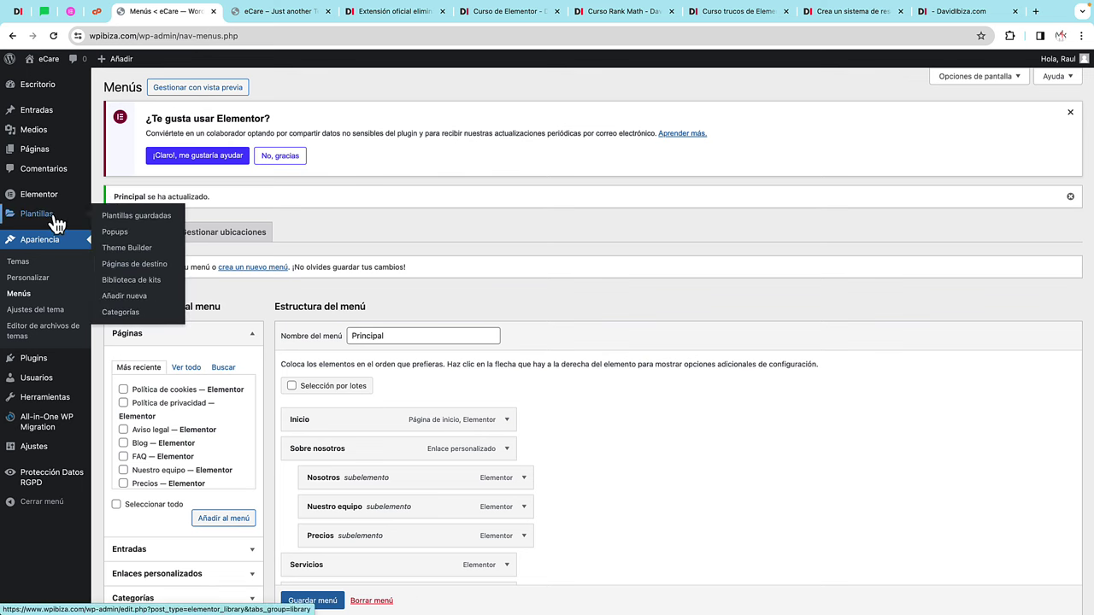
pyautogui.rightClick(144, 248)
pyautogui.click(158, 255)
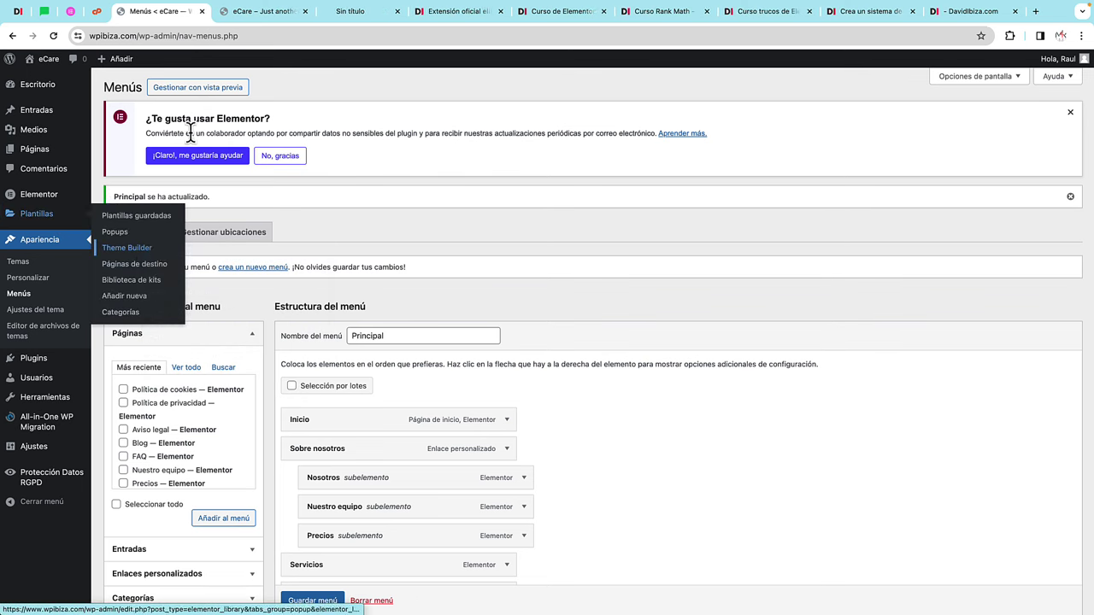
pyautogui.click(365, 13)
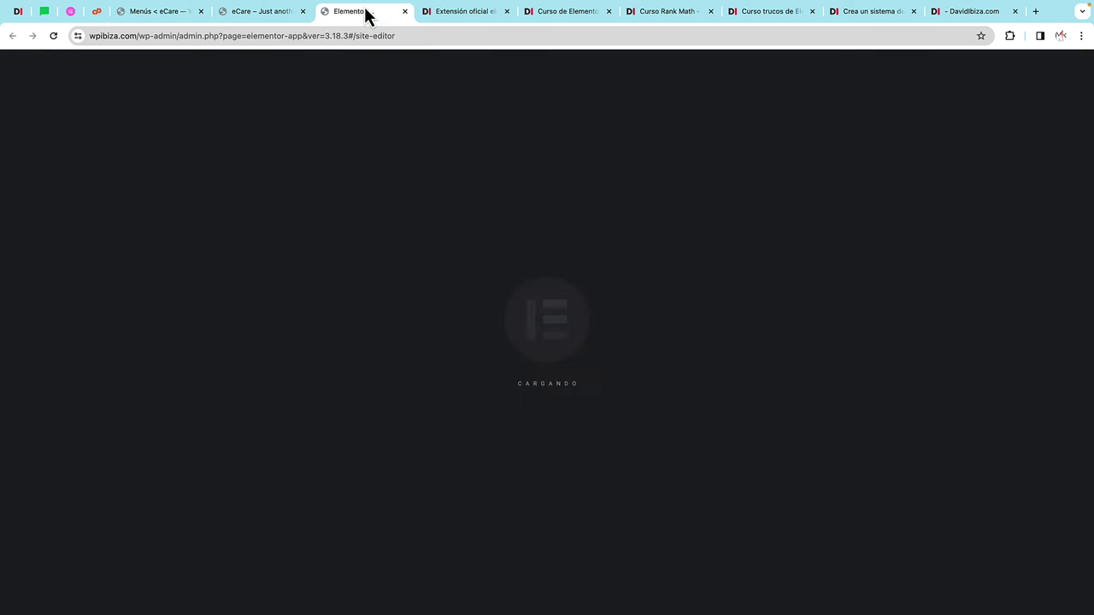
# Step: Review the site's global parts, open the Header template in Elementor from the homepage, and dismiss the Elementor AI notification
pyautogui.moveTo(243, 211)
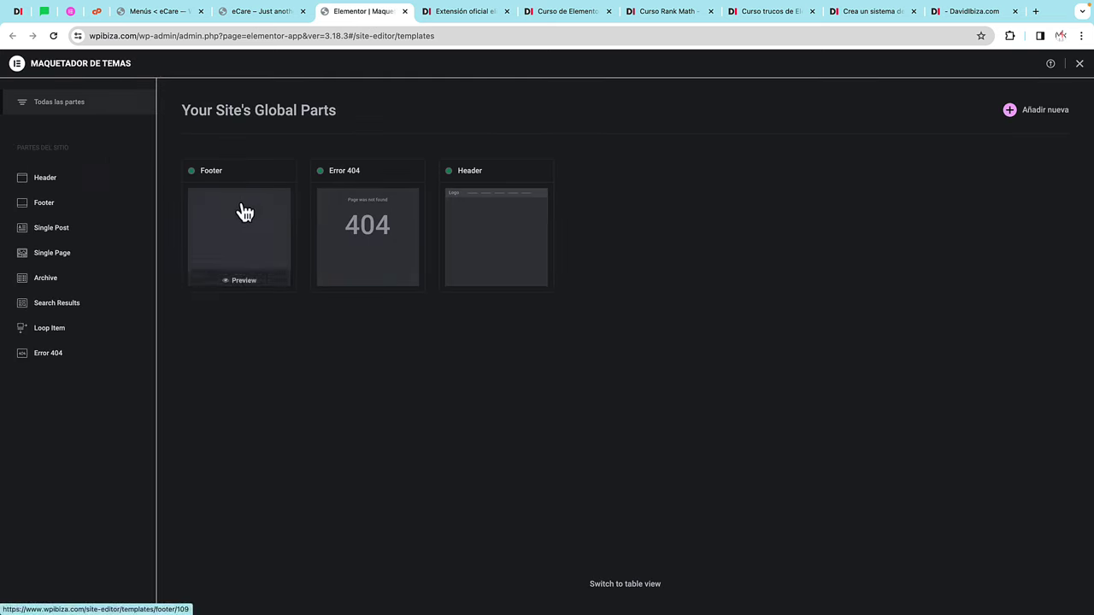
pyautogui.moveTo(481, 236)
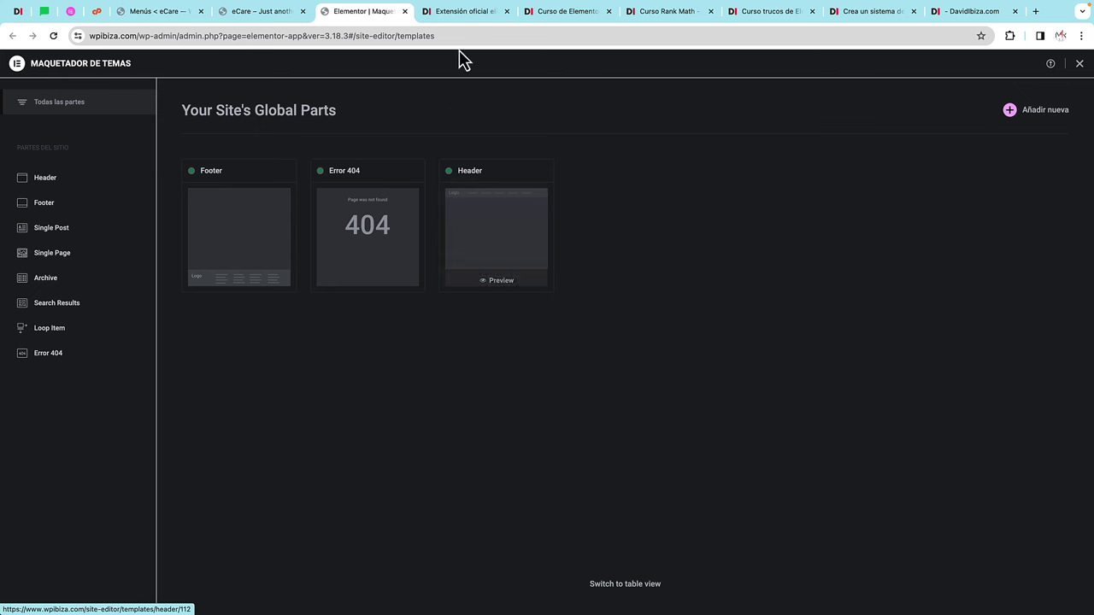
pyautogui.moveTo(462, 49)
pyautogui.moveTo(276, 19); pyautogui.dragTo(364, 23)
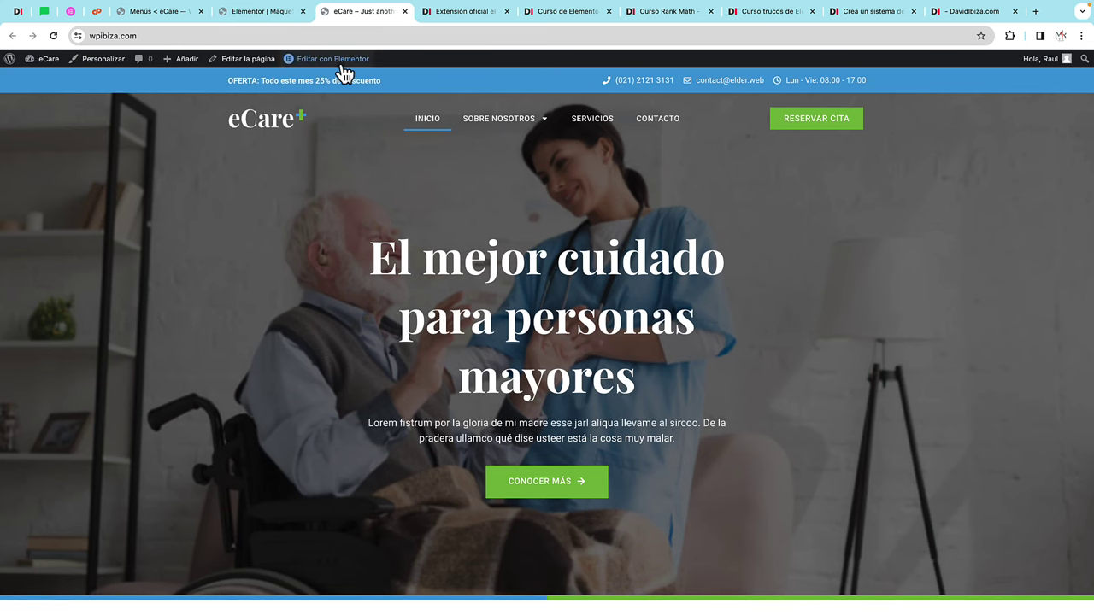
pyautogui.moveTo(329, 60)
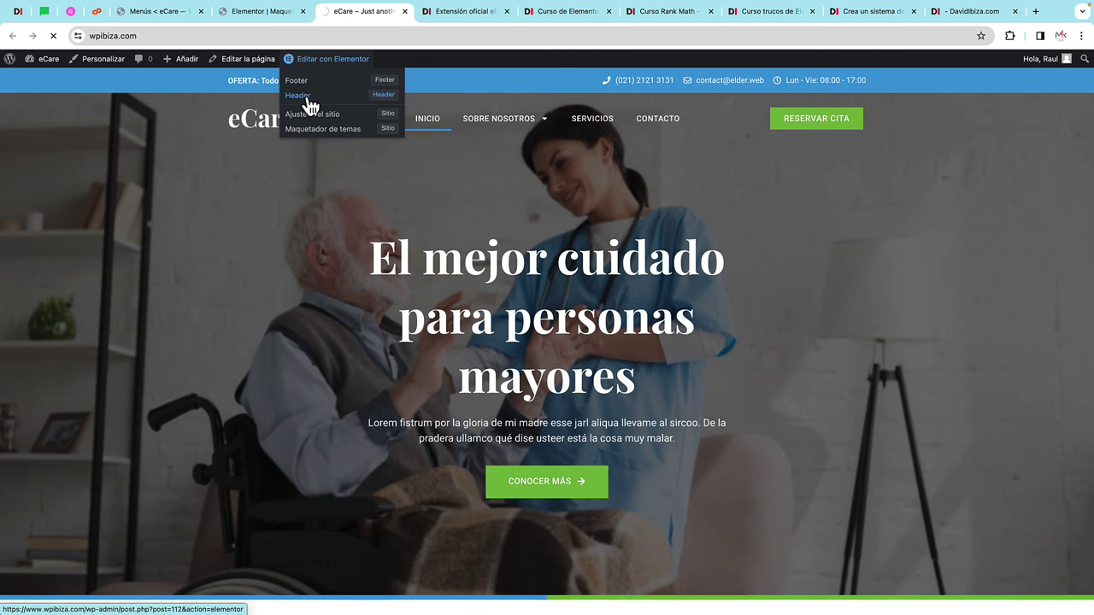
pyautogui.click(310, 106)
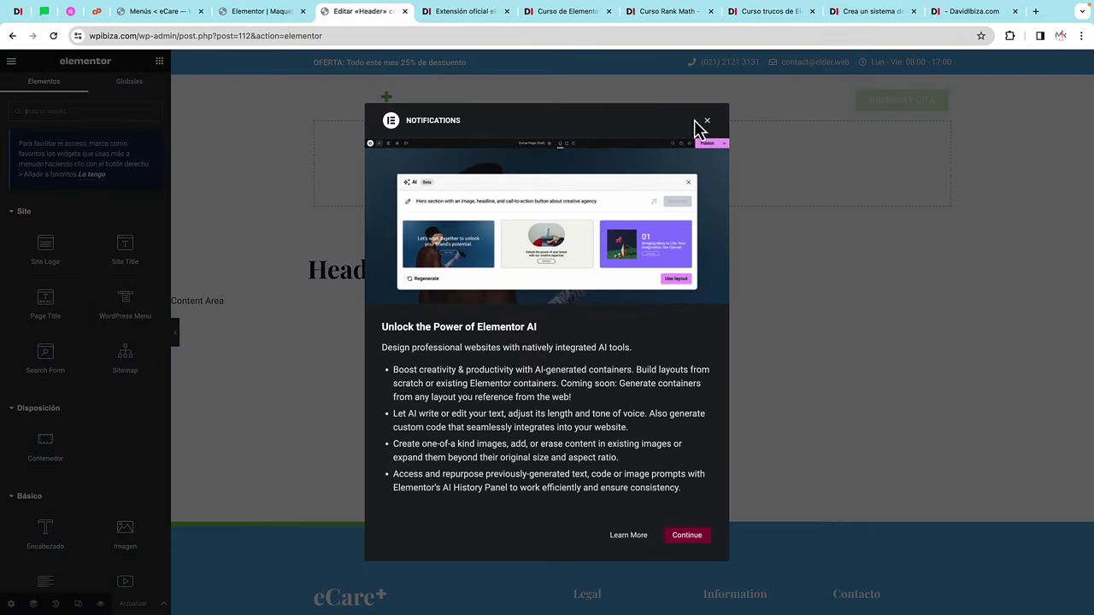
pyautogui.click(706, 120)
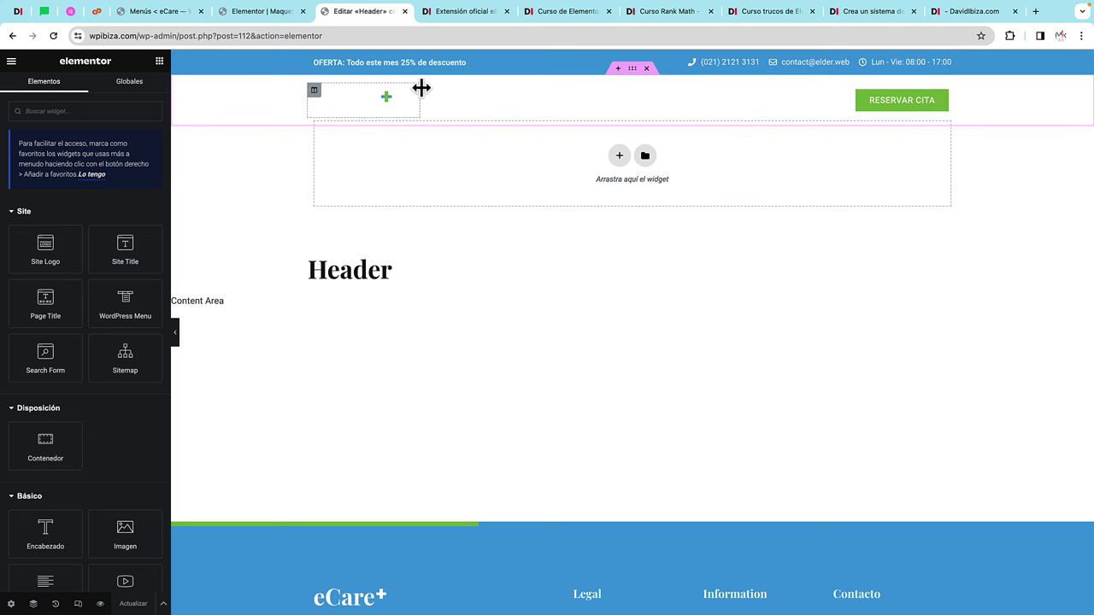
# Step: Examine the content, style and typography settings of the header's offer heading
pyautogui.click(425, 63)
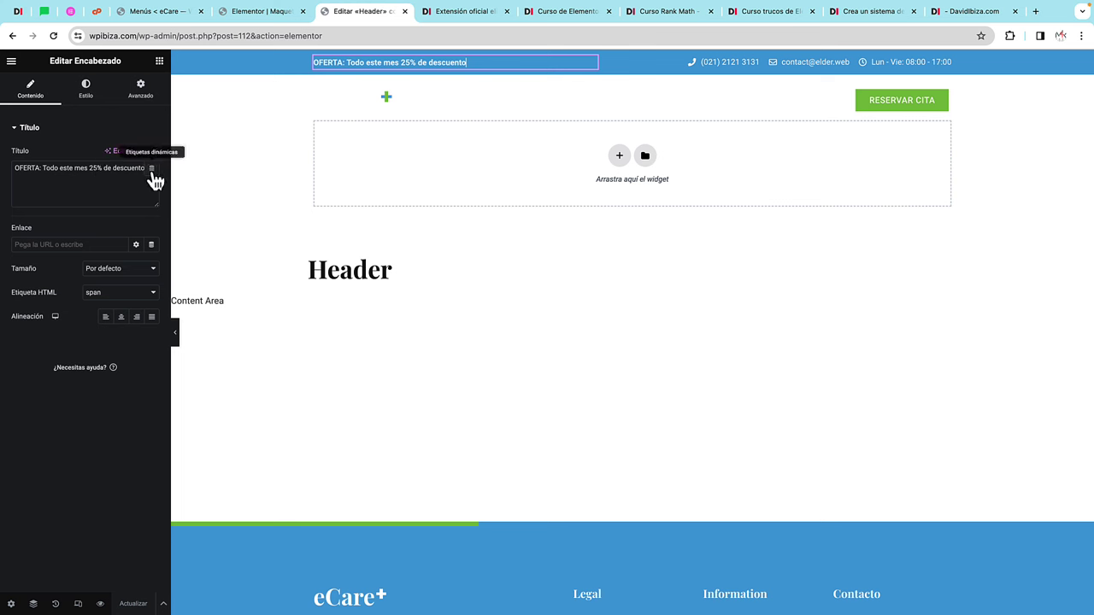
pyautogui.click(86, 92)
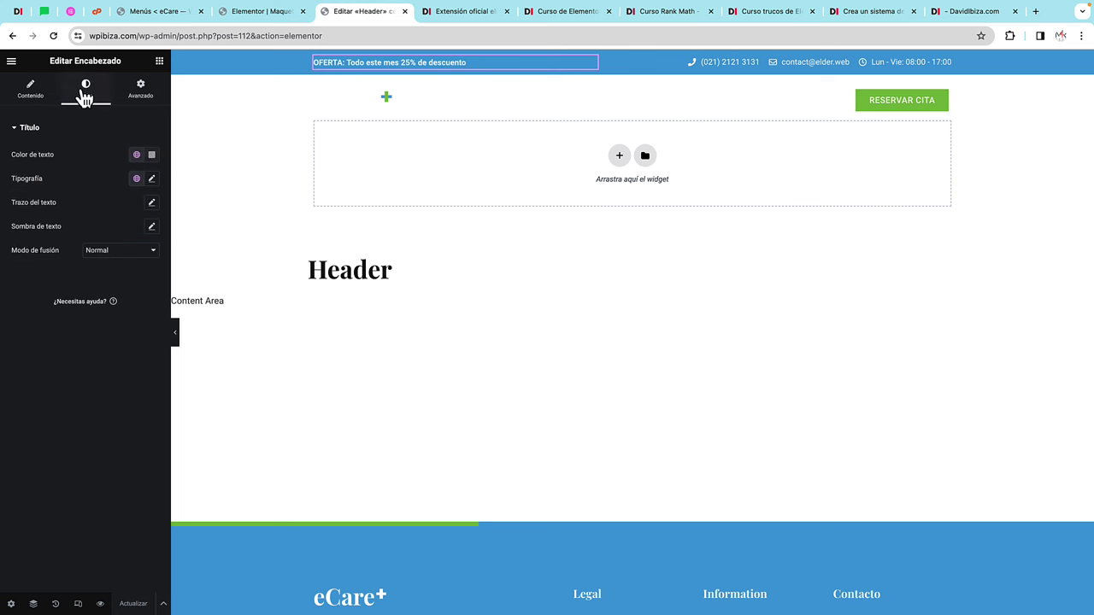
pyautogui.click(151, 178)
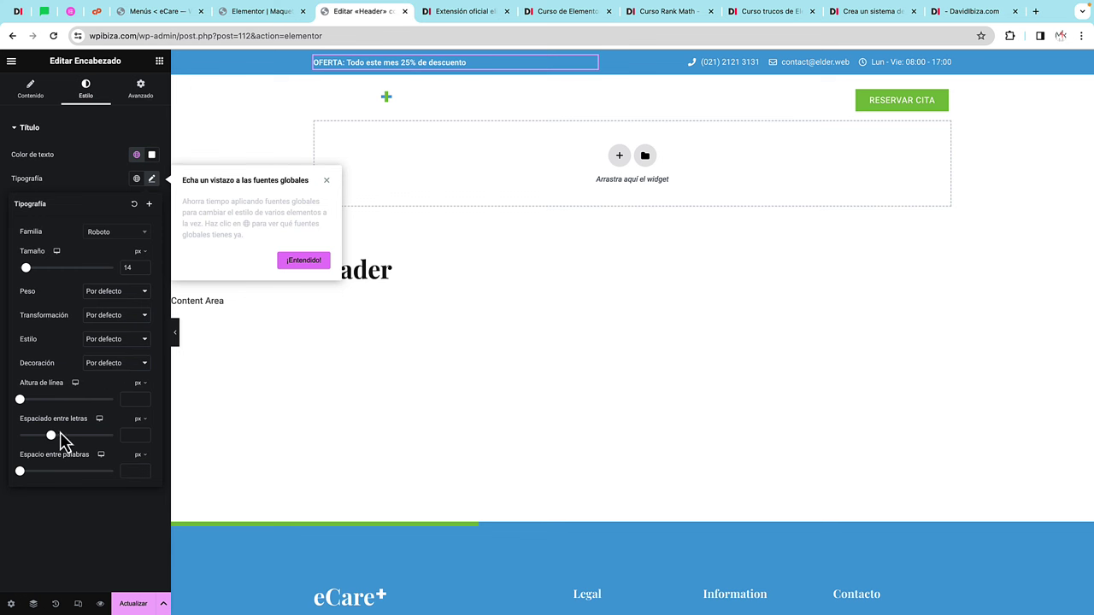
pyautogui.click(86, 523)
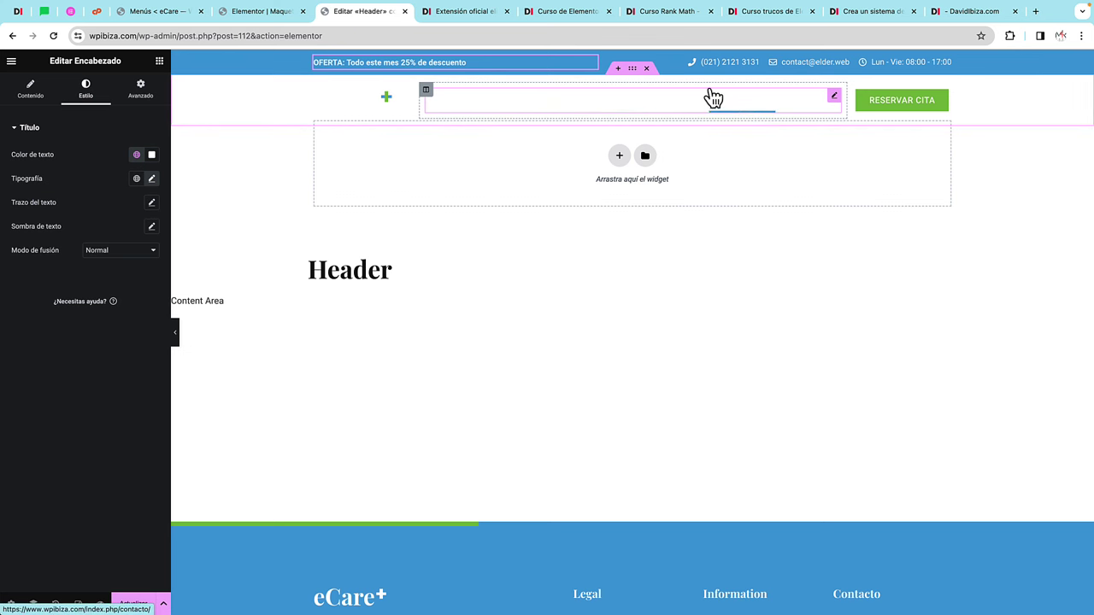
# Step: Examine the phone, e-mail and opening-hours items of the header's icon list
pyautogui.click(806, 61)
pyautogui.click(74, 200)
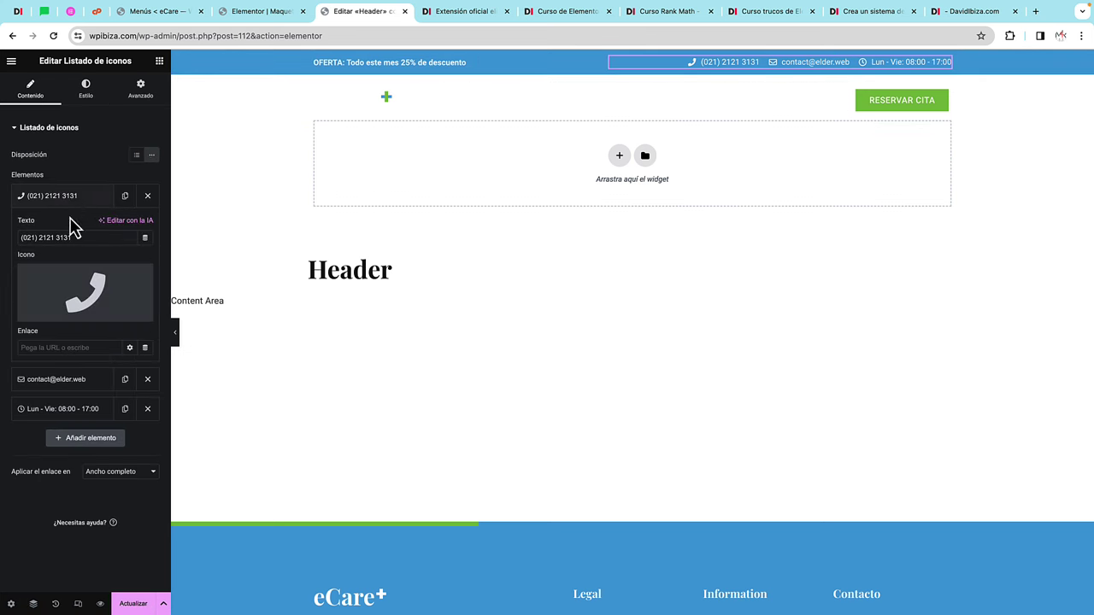
pyautogui.tripleClick(91, 236)
pyautogui.click(68, 382)
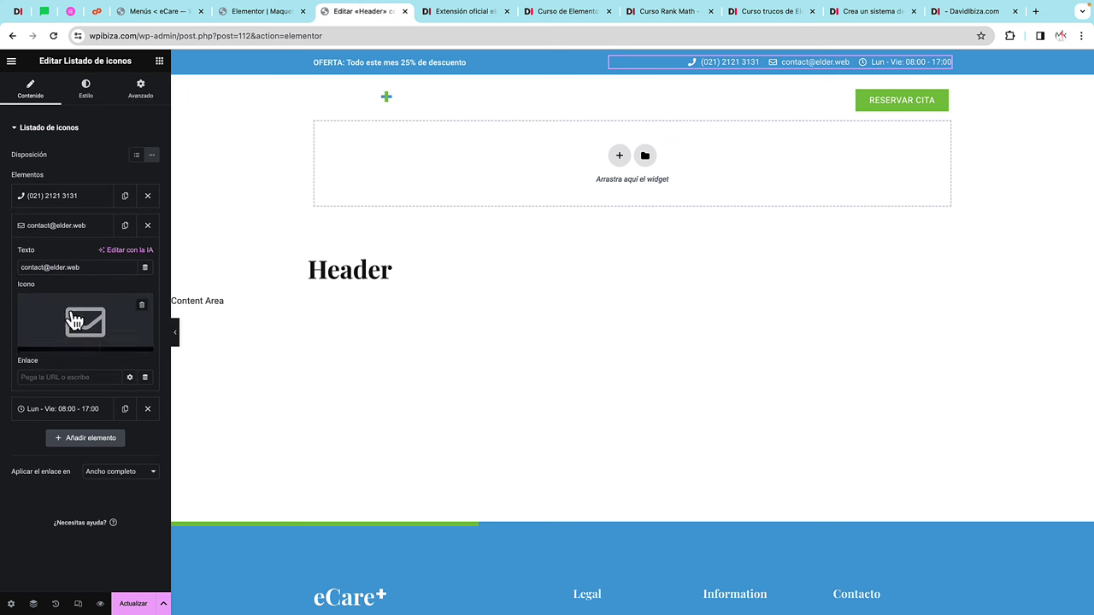
pyautogui.click(77, 412)
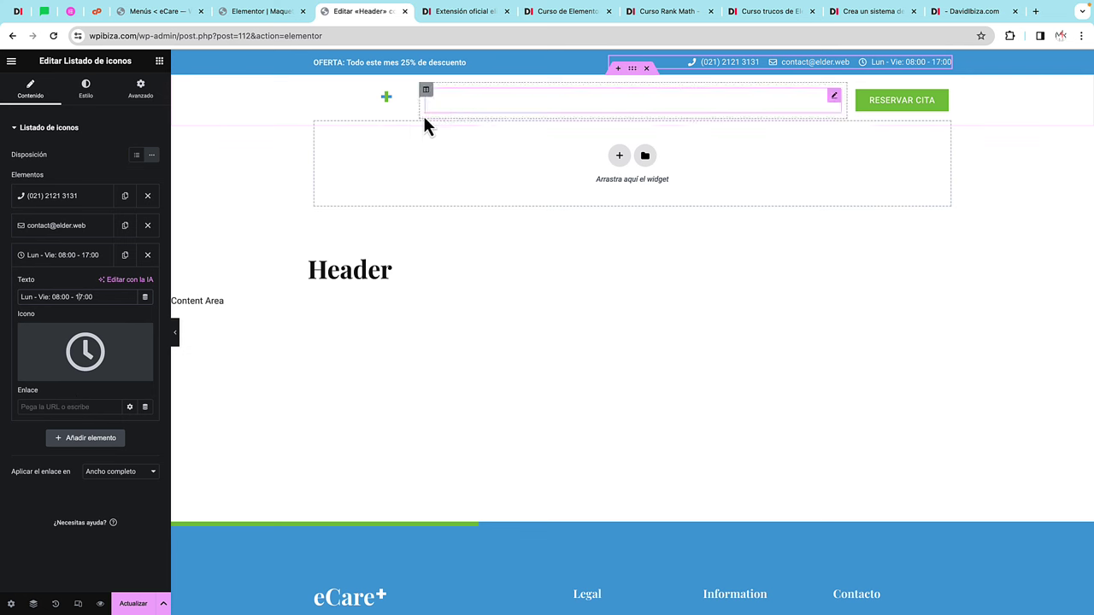
# Step: Inspect the header logo's file details and pixel dimensions in the media library and close it without replacing the image
pyautogui.click(380, 99)
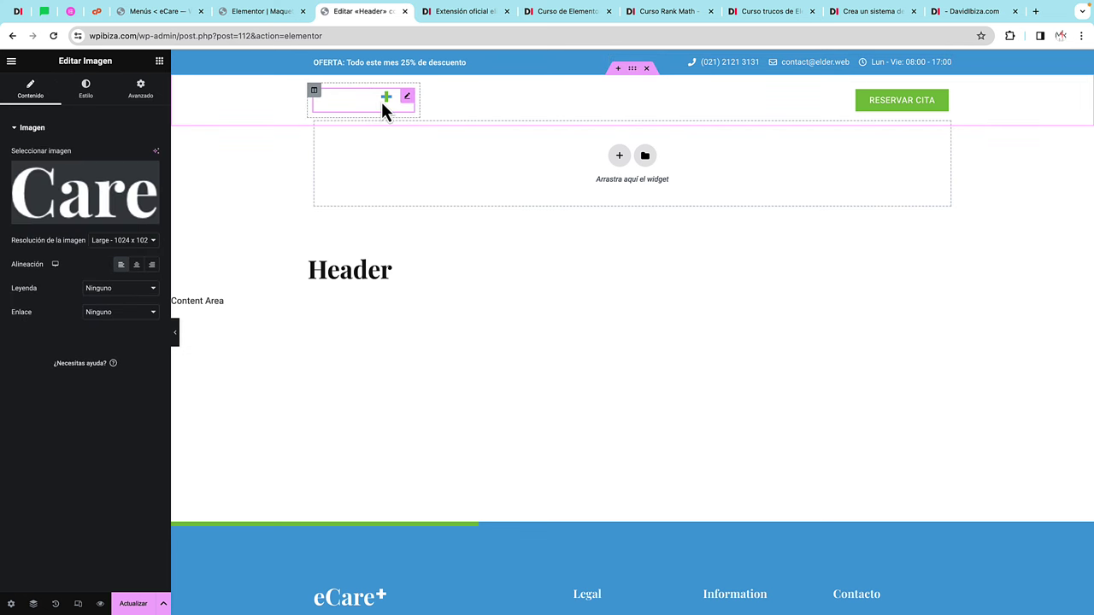
pyautogui.click(62, 198)
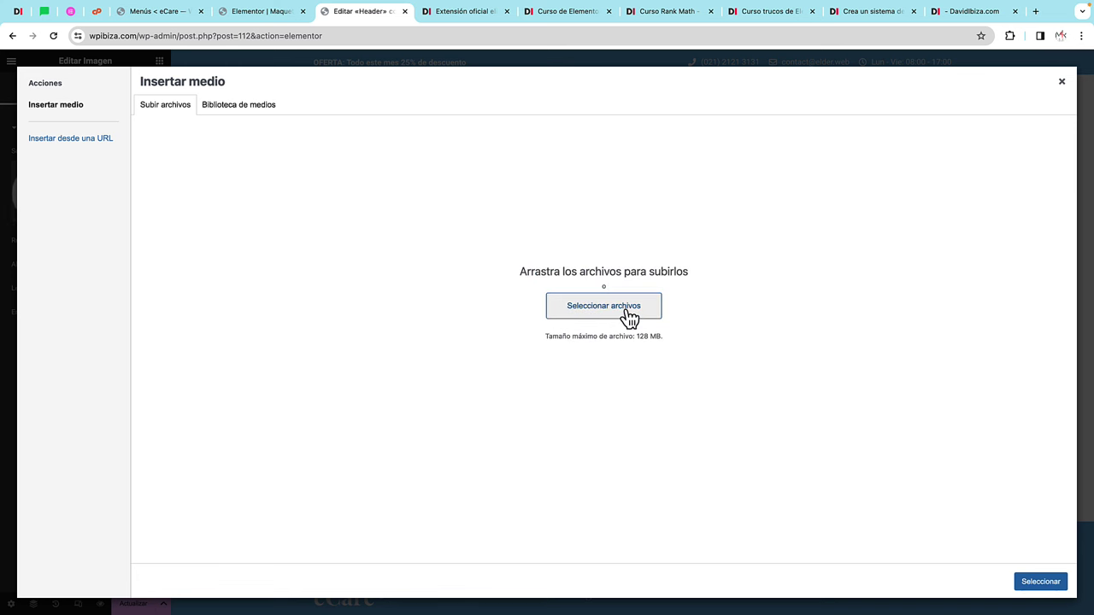
pyautogui.click(271, 109)
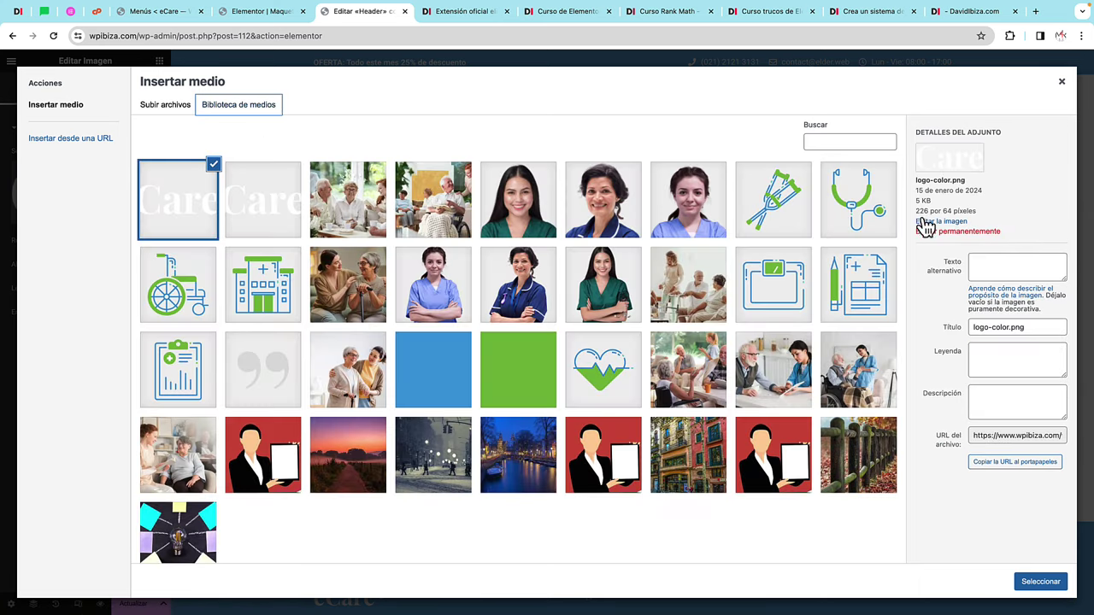
pyautogui.moveTo(917, 211); pyautogui.dragTo(973, 212)
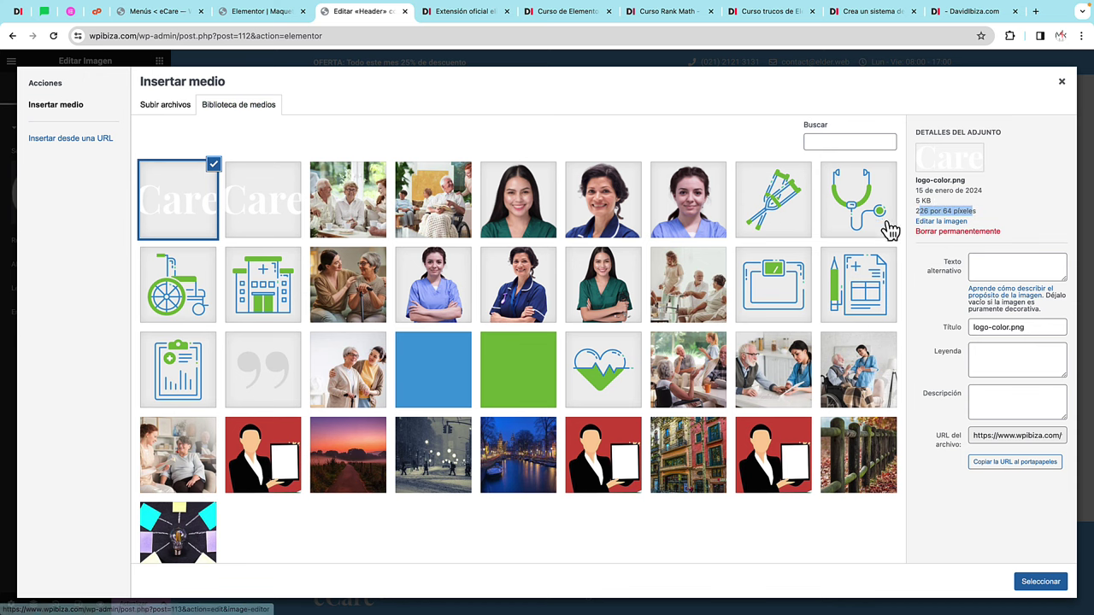
pyautogui.click(1062, 84)
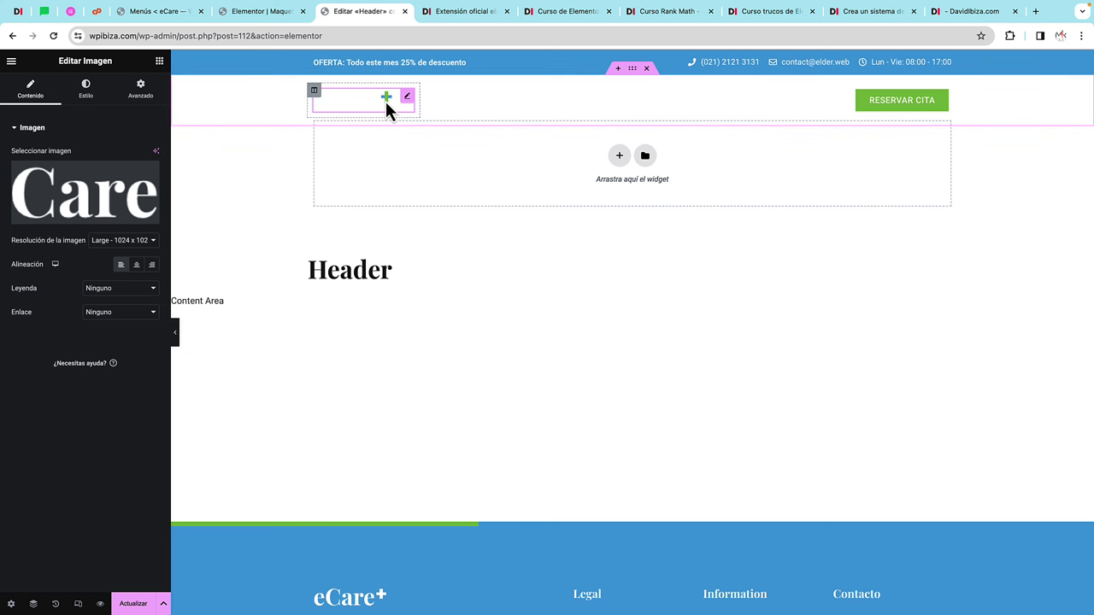
# Step: Examine the header's WordPress Menu widget settings, including its Normal, Hover and Active text colours
pyautogui.moveTo(385, 101); pyautogui.dragTo(602, 111)
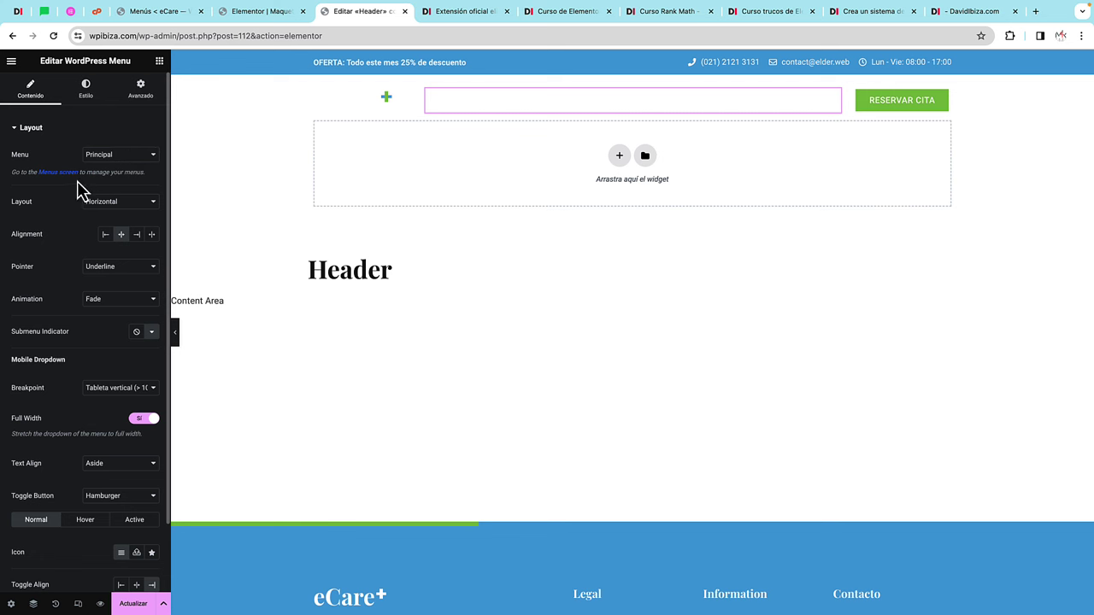
pyautogui.click(88, 94)
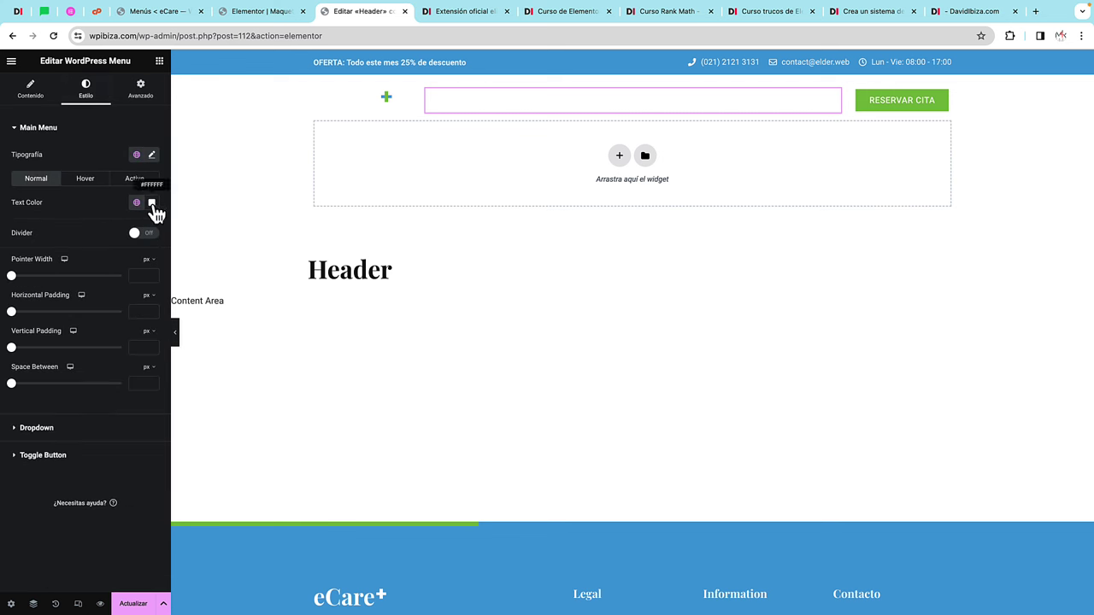
pyautogui.click(84, 182)
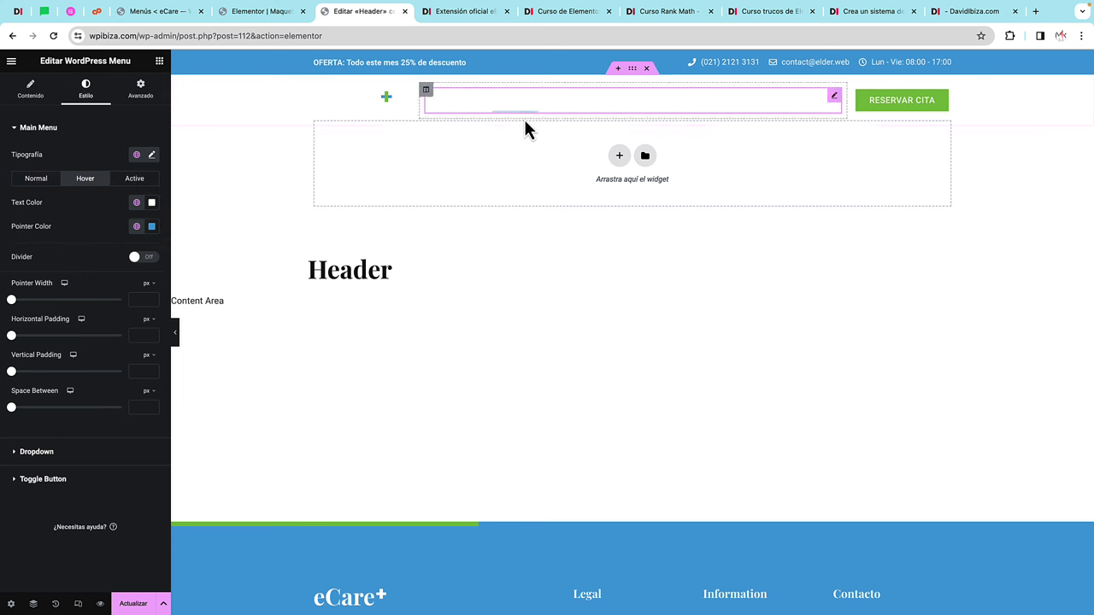
pyautogui.click(135, 182)
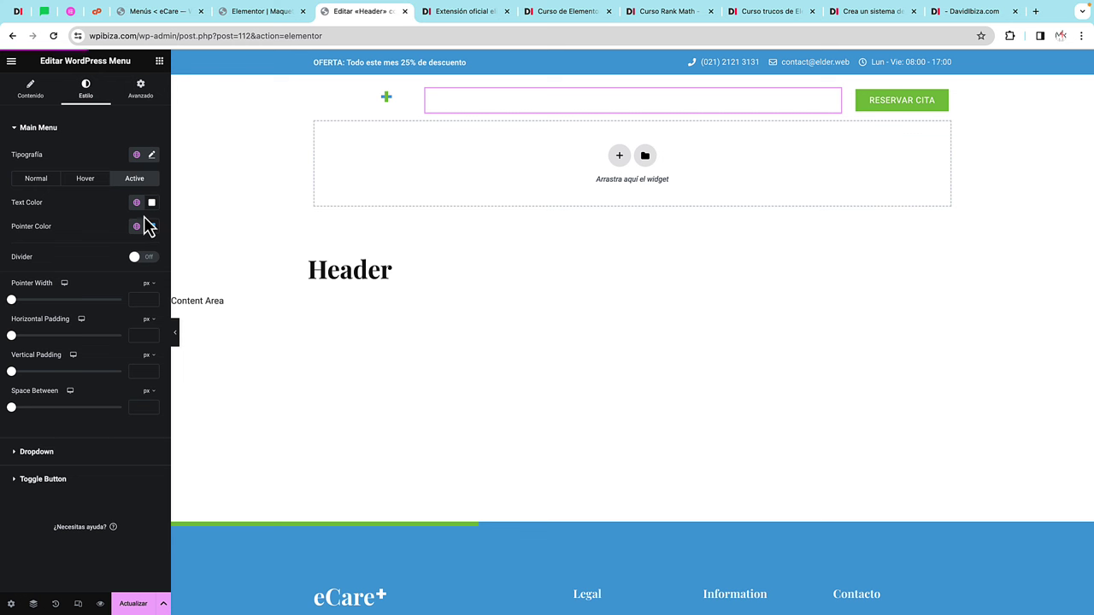
# Step: Examine the text, link options and Internal URL target of the header's Reservar cita button
pyautogui.click(898, 106)
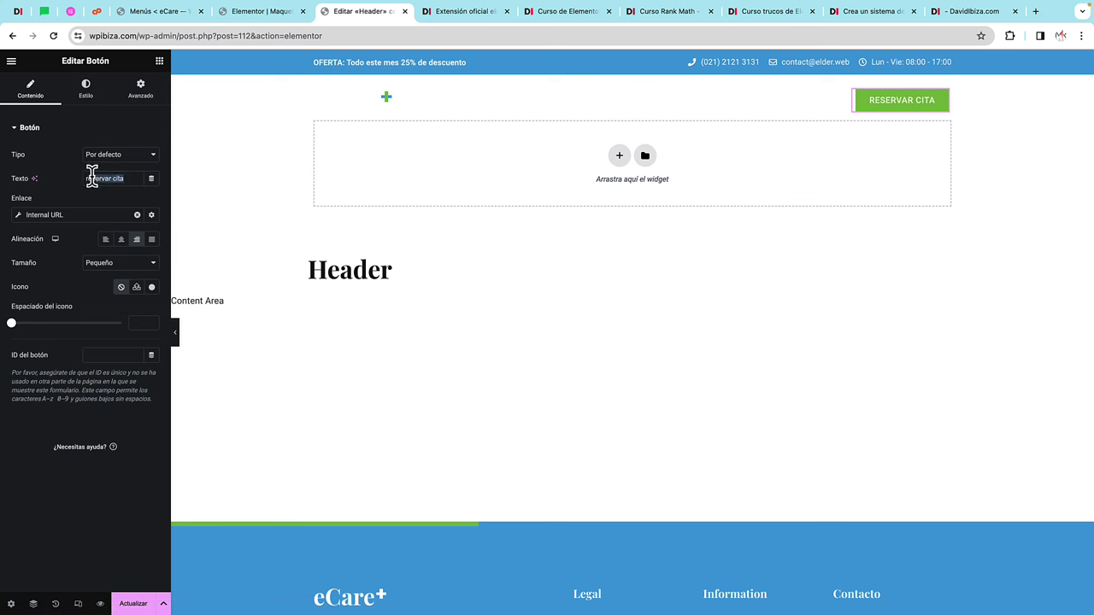
pyautogui.click(152, 215)
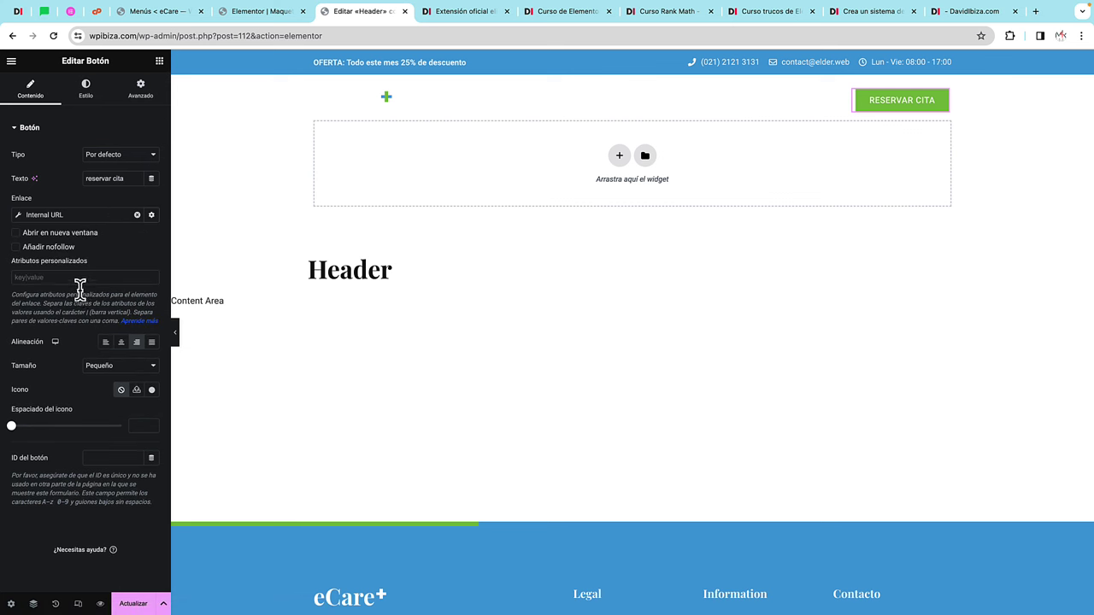
pyautogui.click(59, 215)
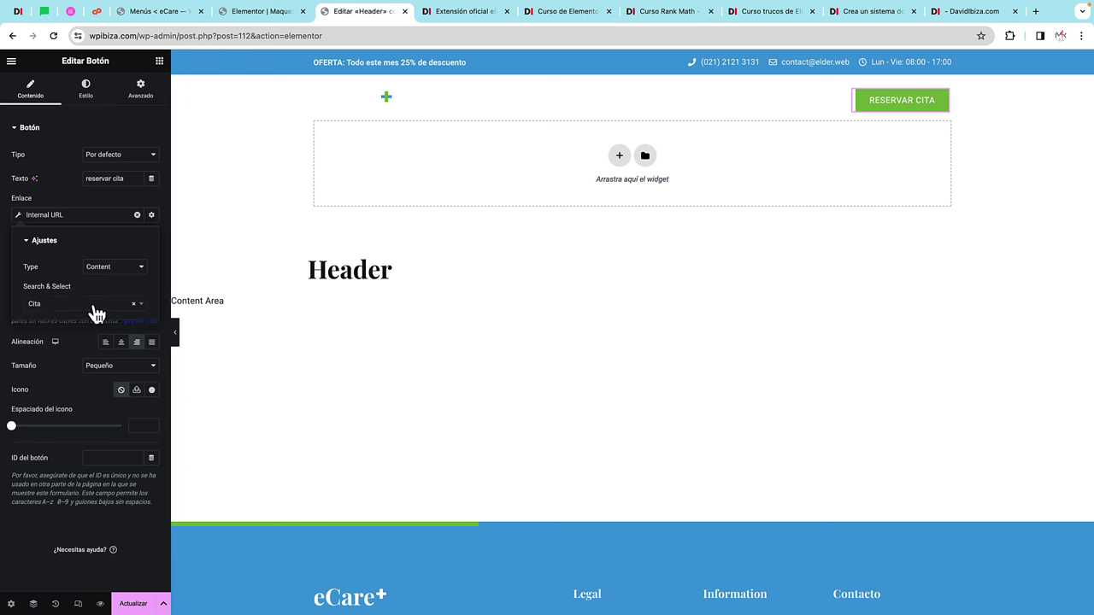
pyautogui.click(13, 218)
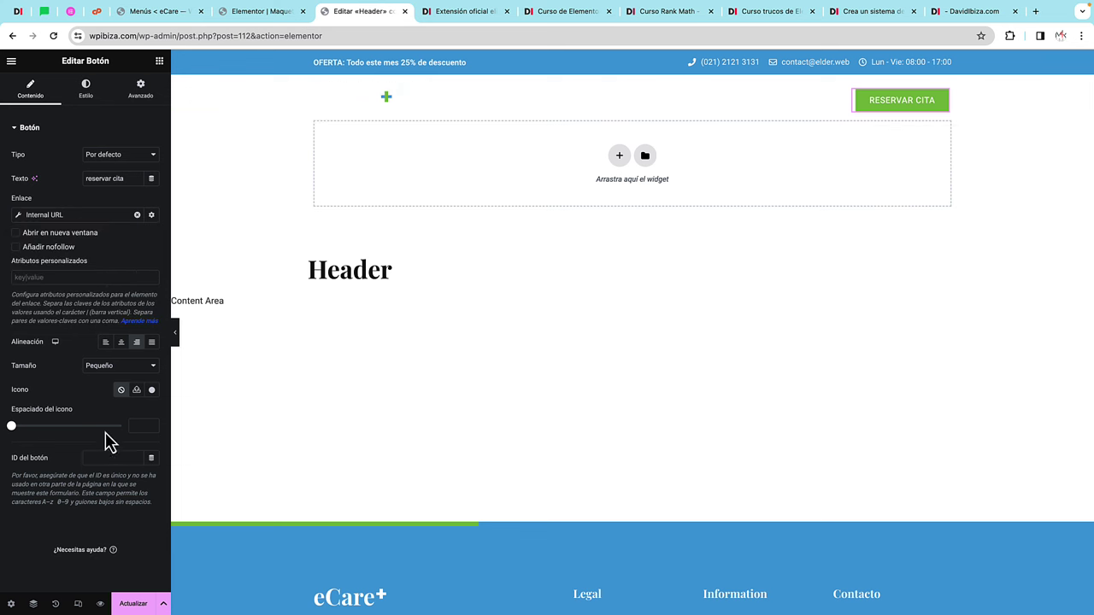
# Step: Preview the header in the vertical tablet and mobile layouts and return to the desktop layout
pyautogui.click(78, 603)
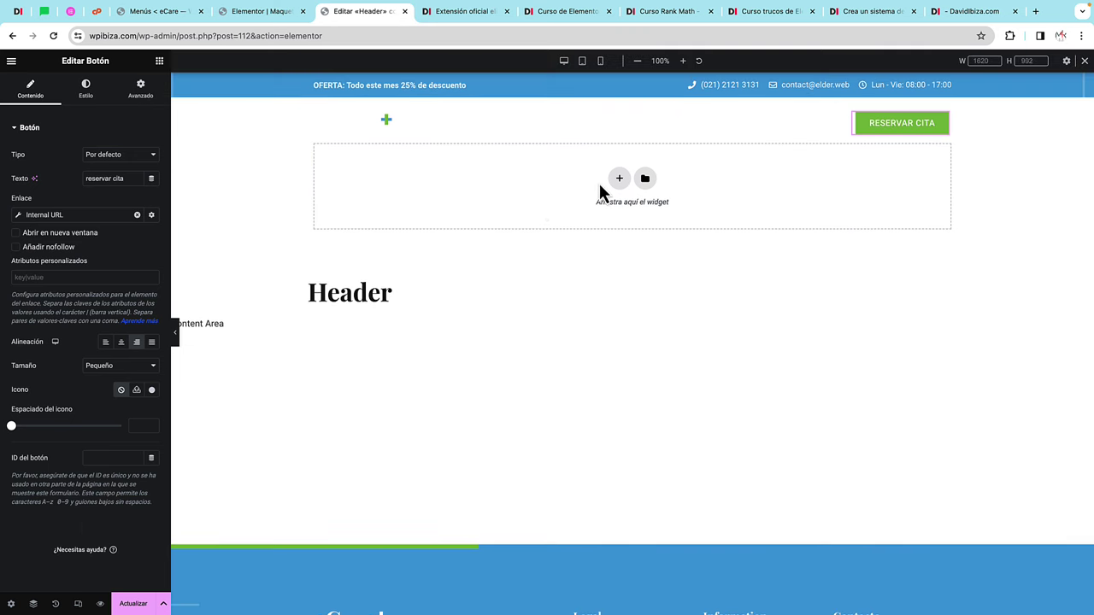
pyautogui.click(582, 62)
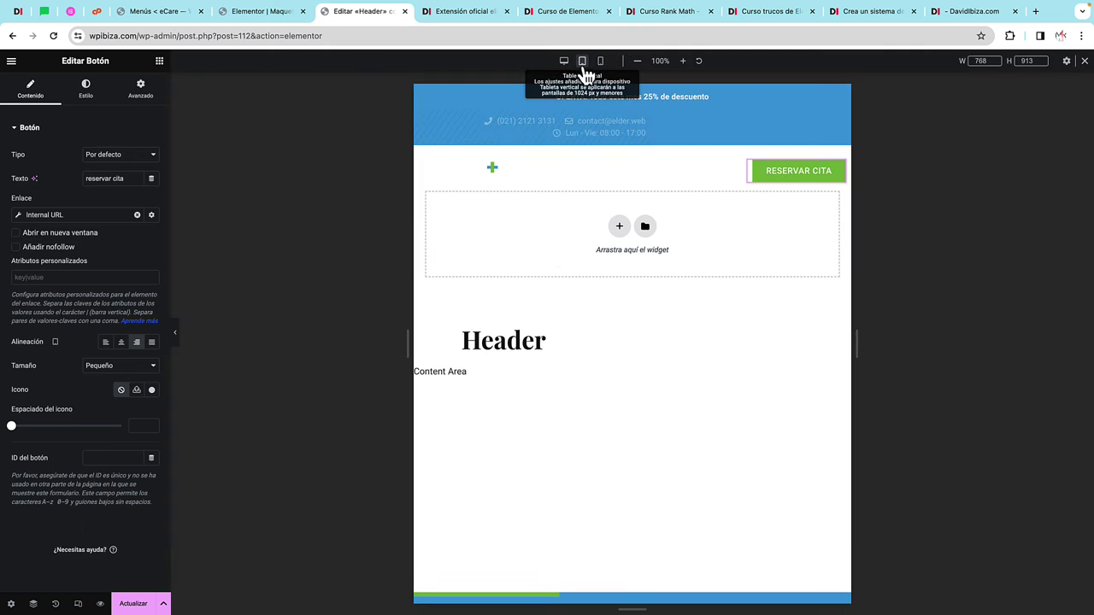
pyautogui.click(600, 62)
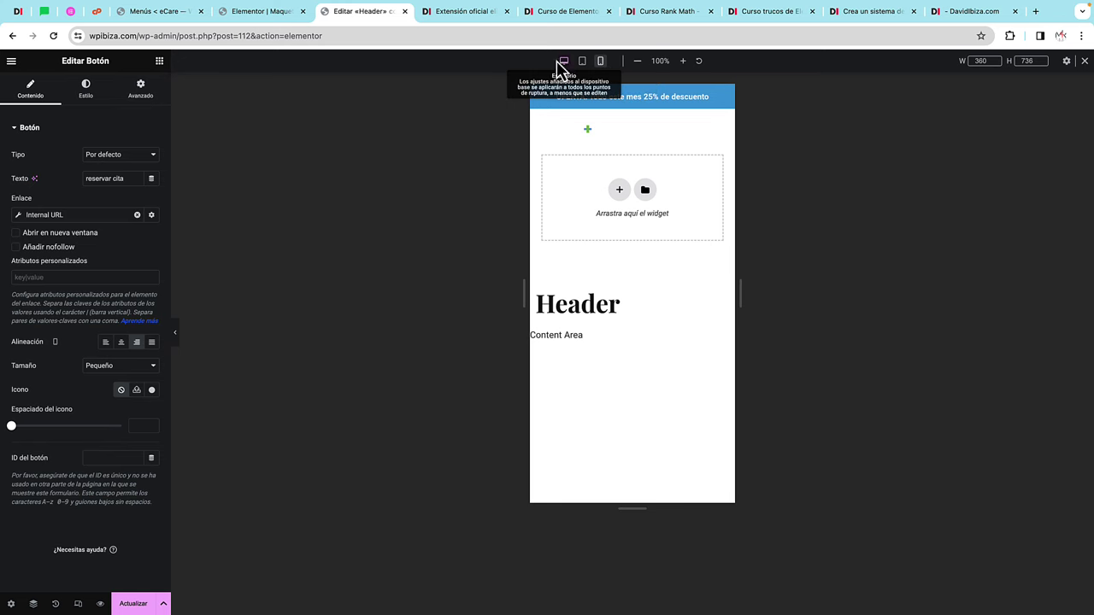
pyautogui.click(563, 61)
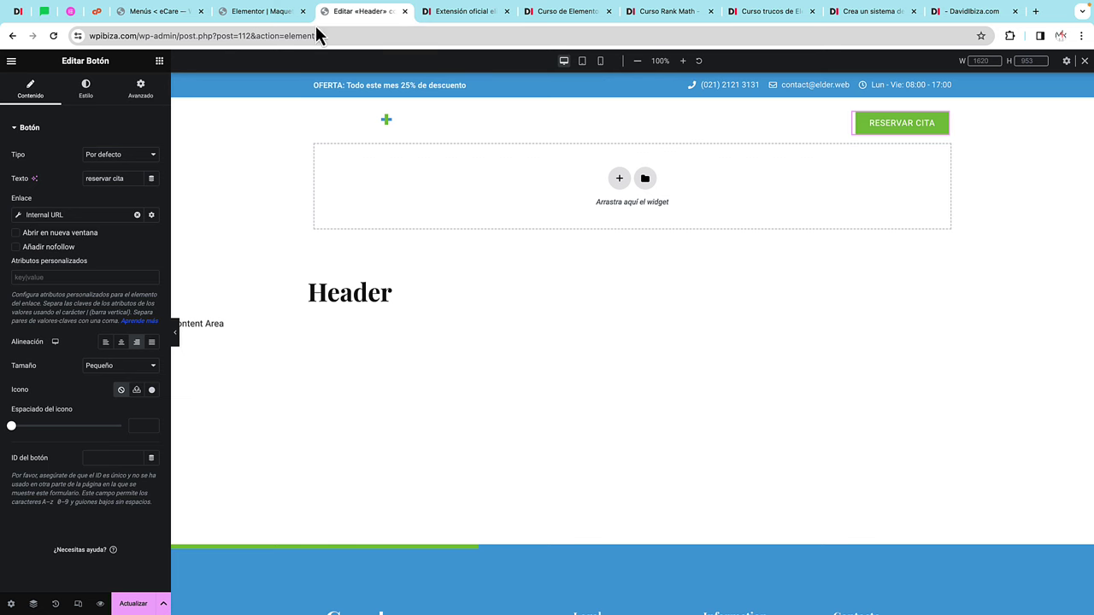
# Step: Close the header editor, open the Footer template from the Theme Builder for editing in a new tab, and switch to it
pyautogui.click(405, 11)
pyautogui.click(590, 231)
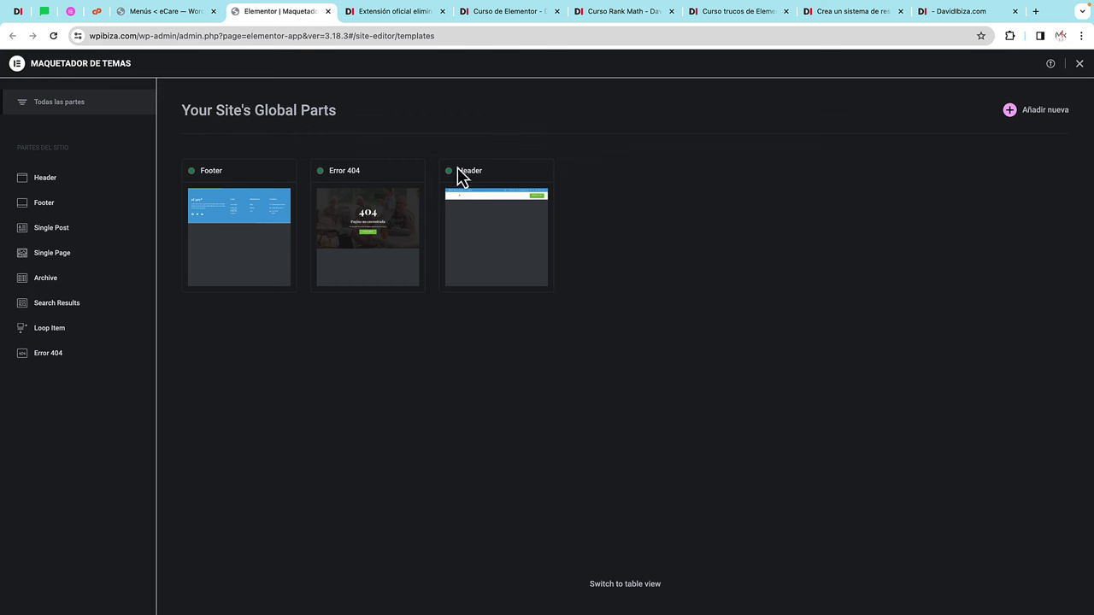
pyautogui.click(250, 224)
pyautogui.rightClick(1034, 174)
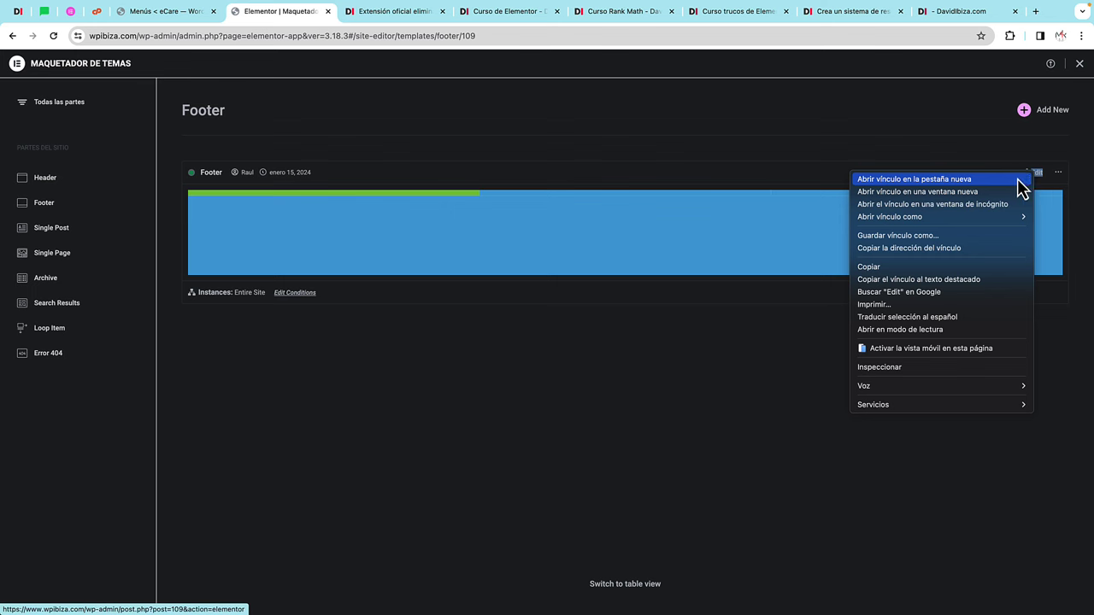
pyautogui.click(1017, 179)
pyautogui.click(360, 21)
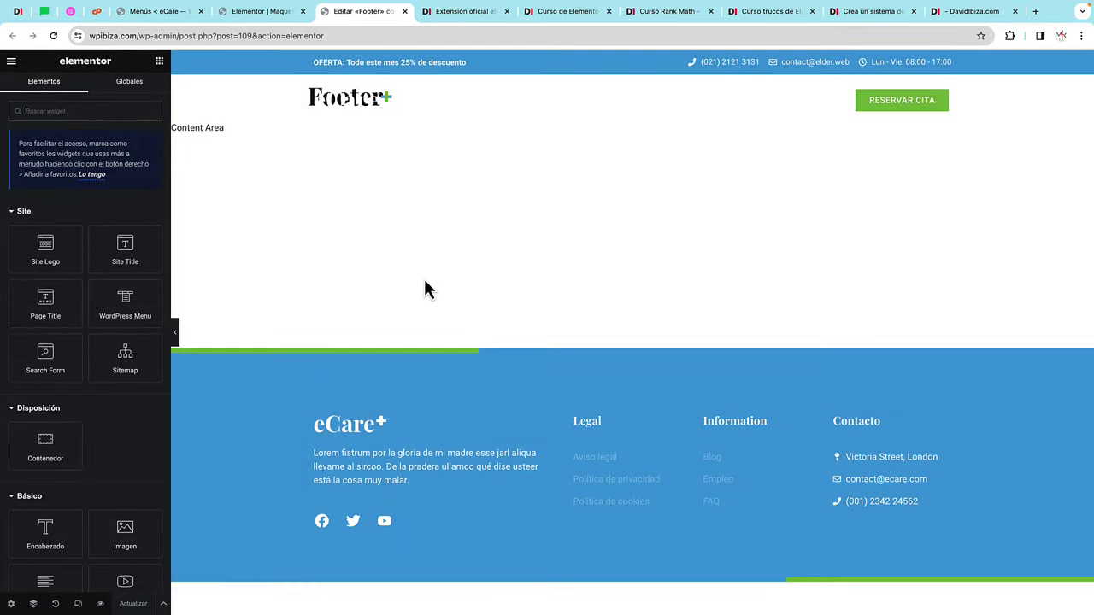
# Step: Select the blue footer section and examine its background style settings
pyautogui.scroll(-2, 574, 340)
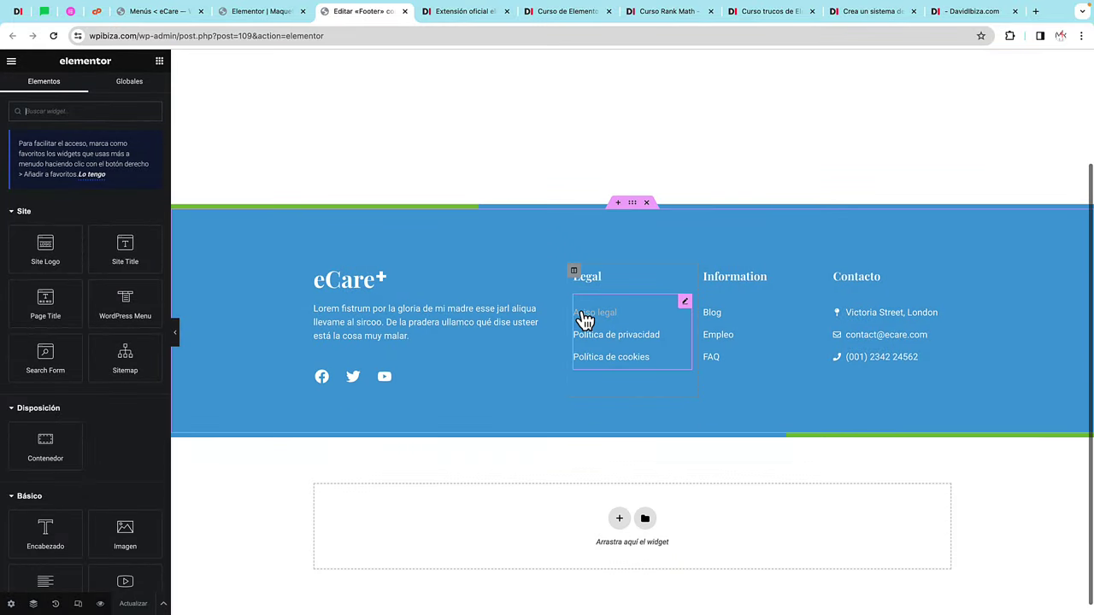
pyautogui.click(634, 205)
pyautogui.click(88, 90)
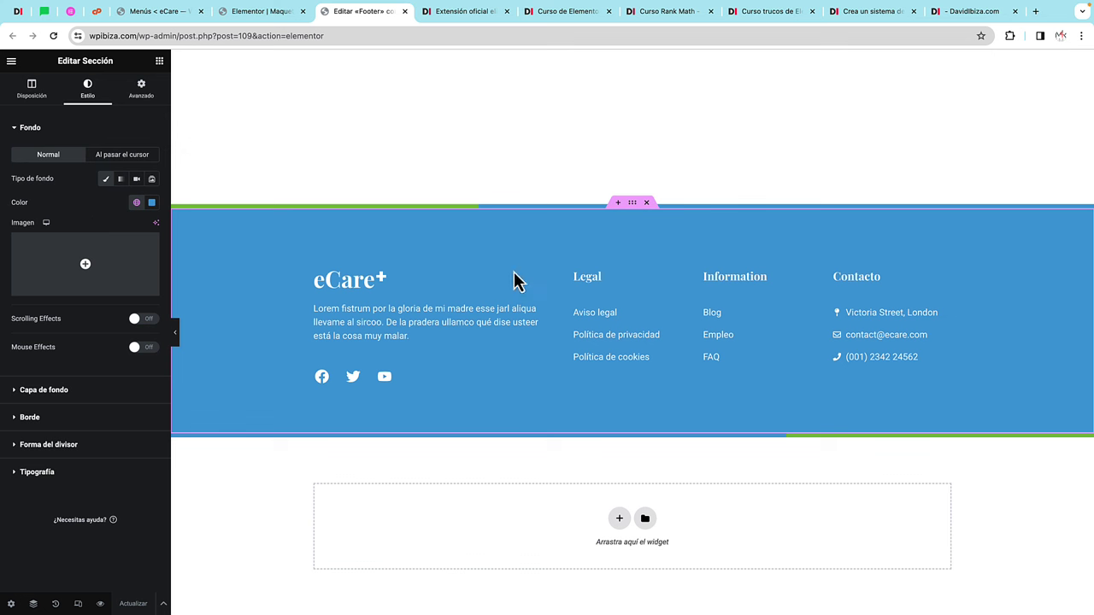
# Step: Examine the footer's logo image, description text and social icons, including the Facebook icon's link settings
pyautogui.click(366, 293)
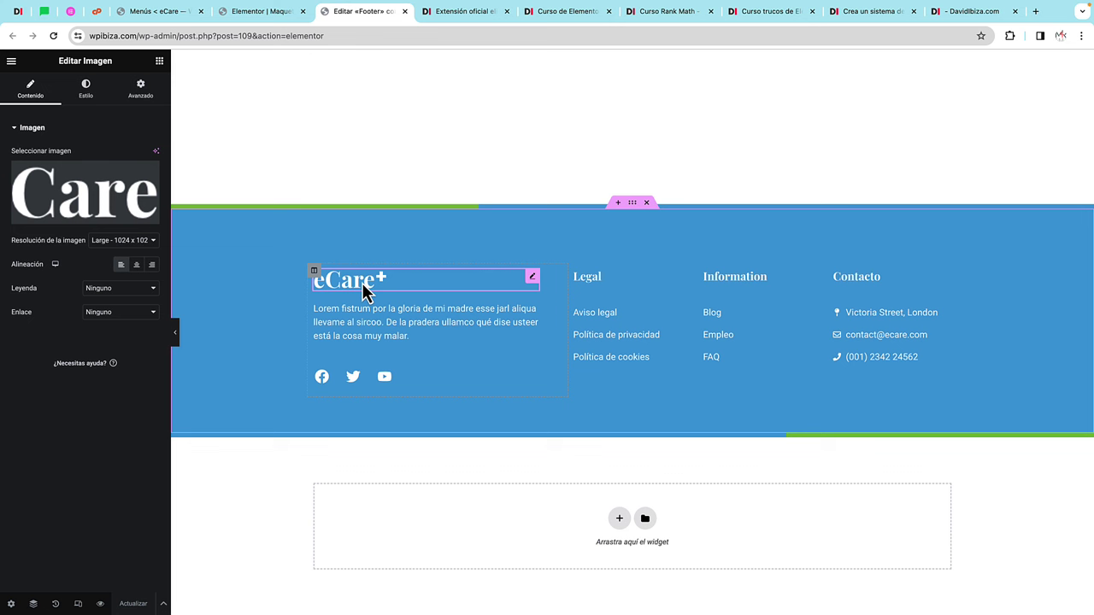
pyautogui.click(400, 329)
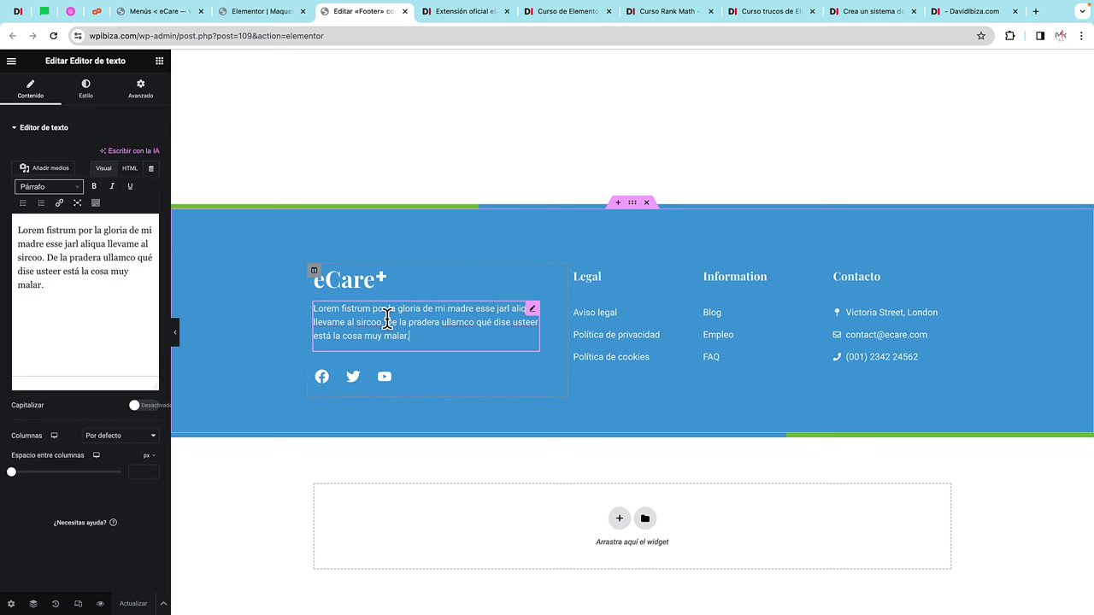
pyautogui.click(405, 383)
pyautogui.click(77, 175)
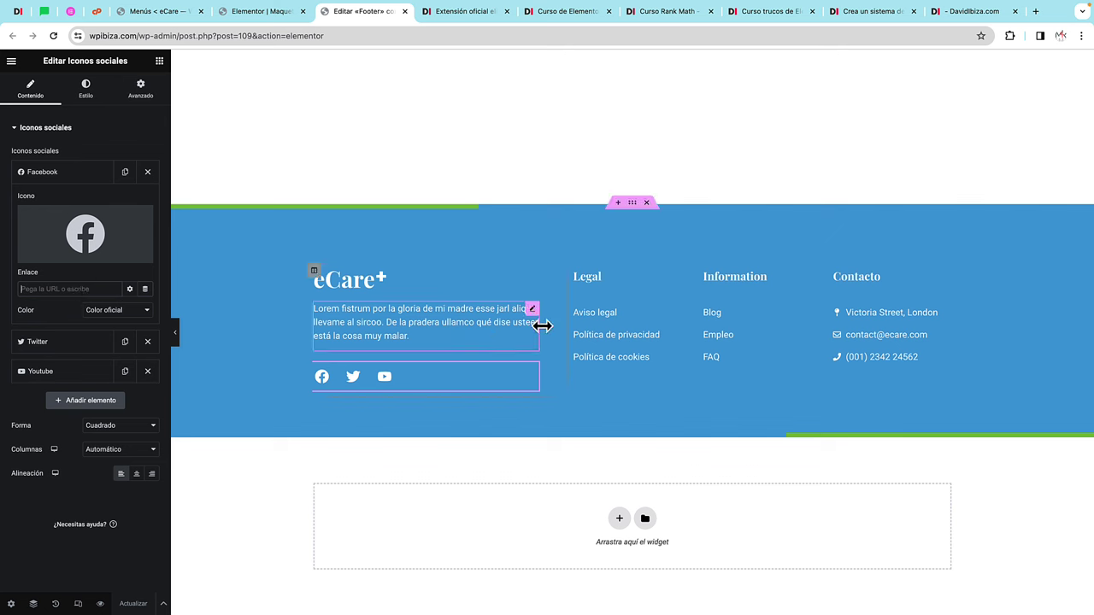
# Step: Examine the footer's Legal heading and the Internal URL target of the Aviso legal item in its icon list
pyautogui.click(605, 276)
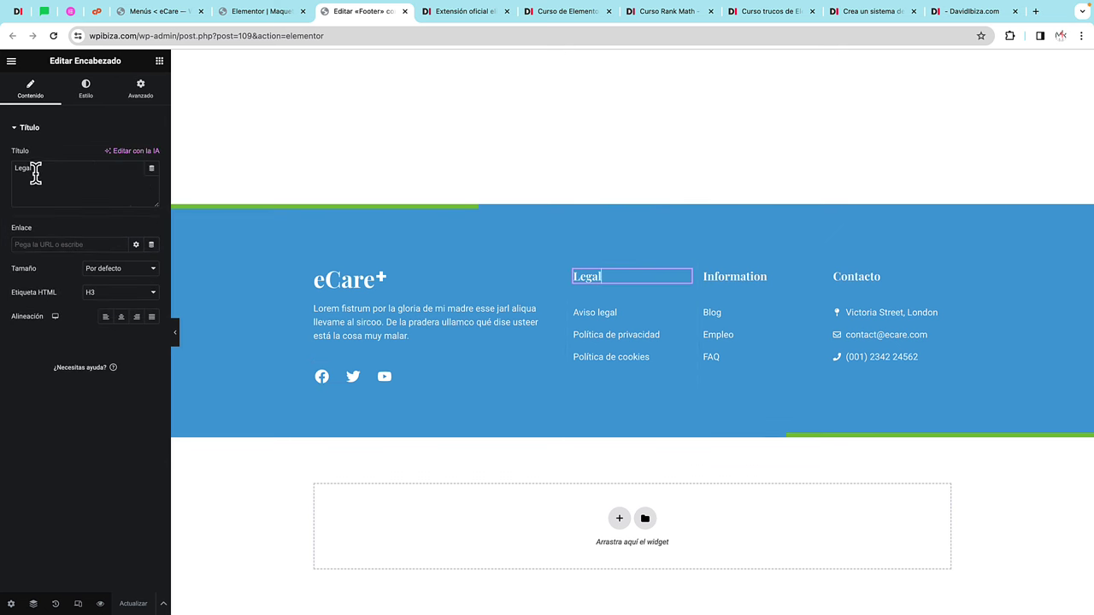
pyautogui.click(662, 346)
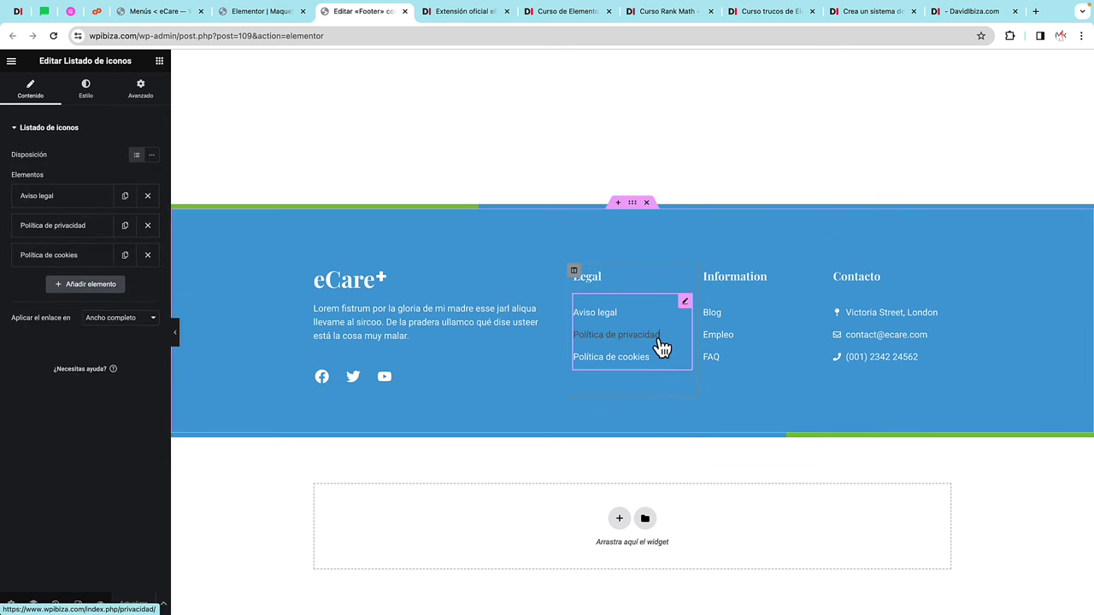
pyautogui.click(65, 198)
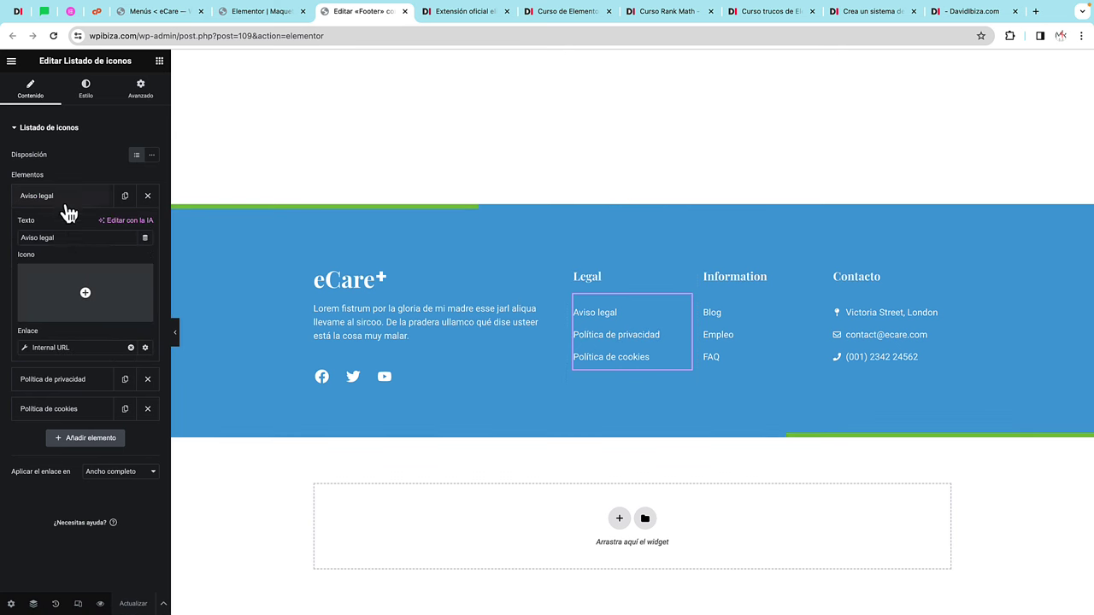
pyautogui.click(77, 349)
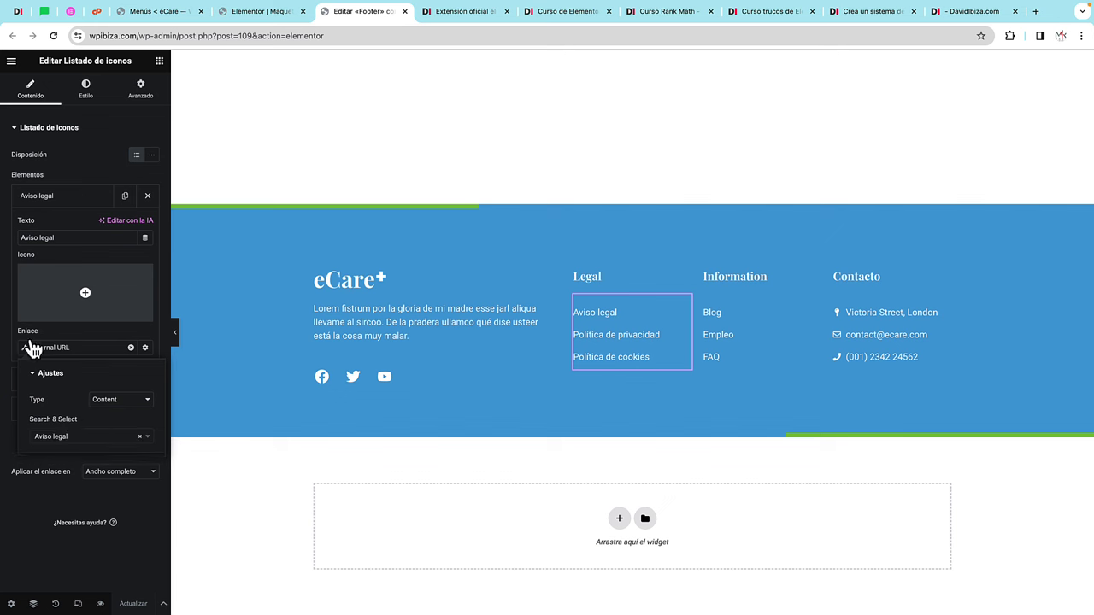
pyautogui.click(12, 282)
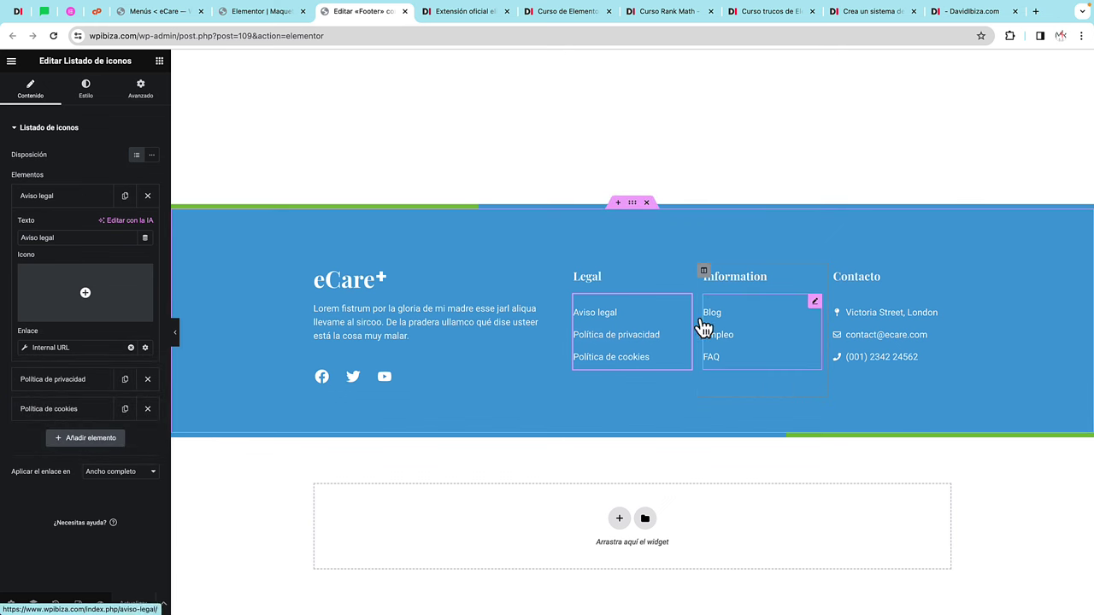
# Step: Examine the Information column's icon list and the settings of its Blog, Empleo and FAQ items
pyautogui.click(756, 276)
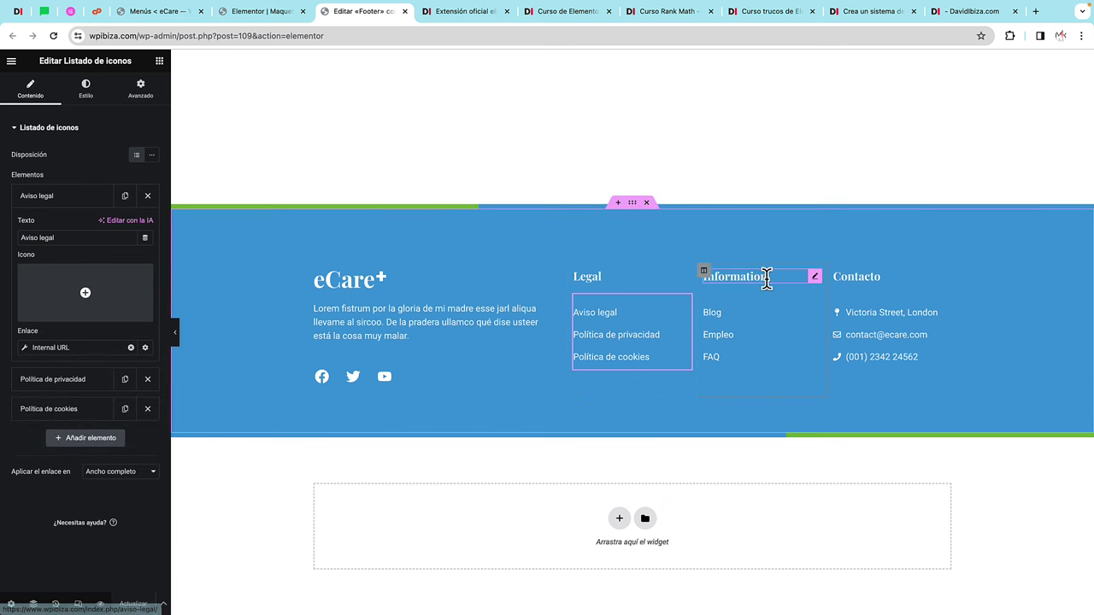
pyautogui.click(728, 321)
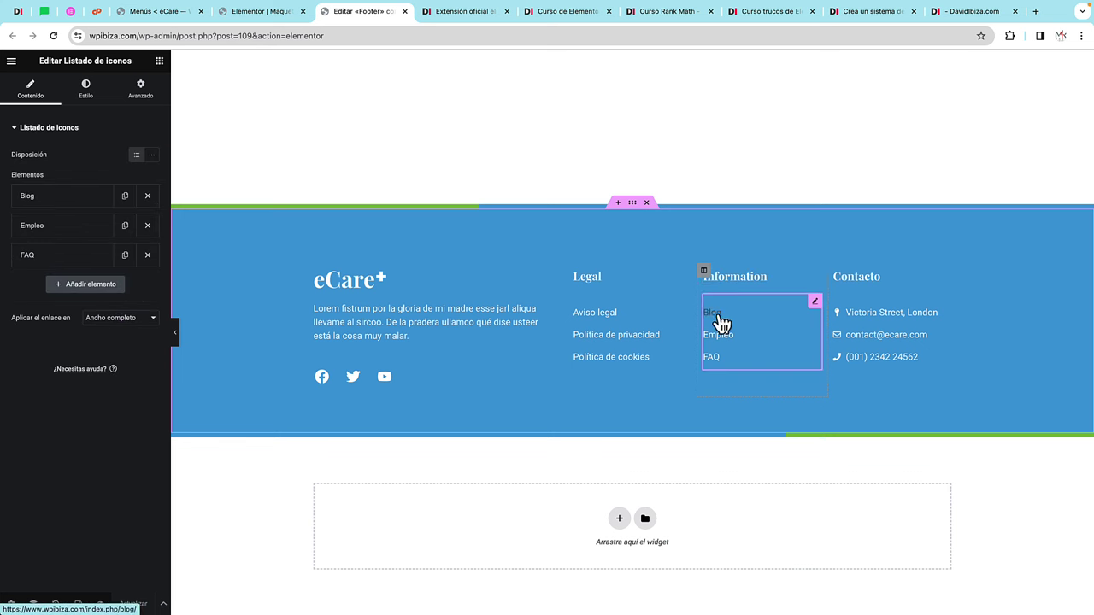
pyautogui.click(72, 198)
pyautogui.click(72, 382)
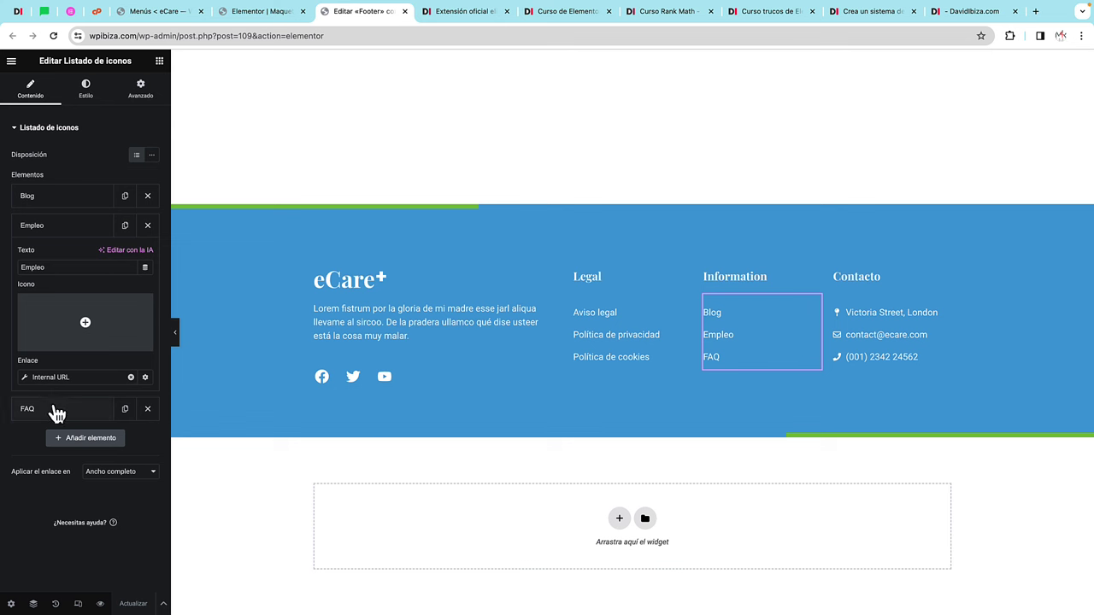
pyautogui.click(57, 410)
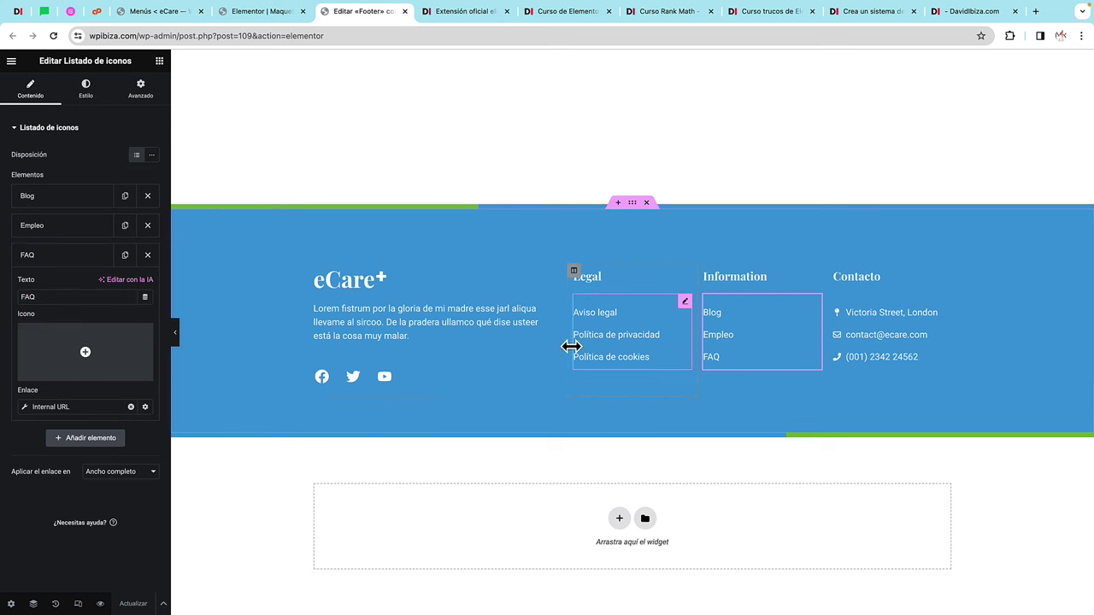
# Step: Examine the text, icon and link of the address, e-mail and phone items in the Contacto list
pyautogui.click(889, 333)
pyautogui.click(75, 202)
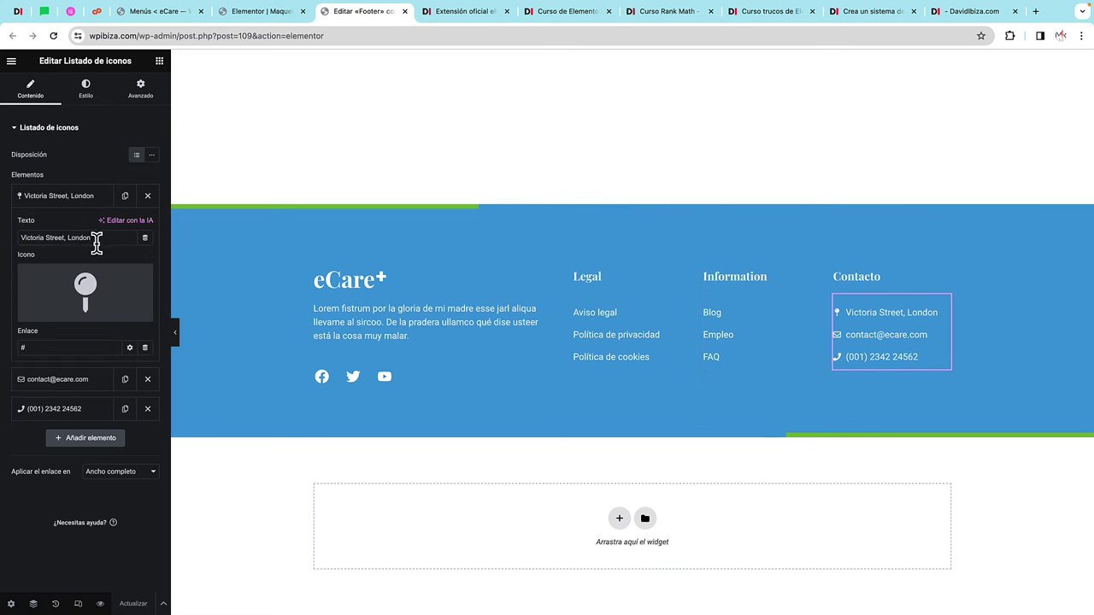
pyautogui.click(83, 386)
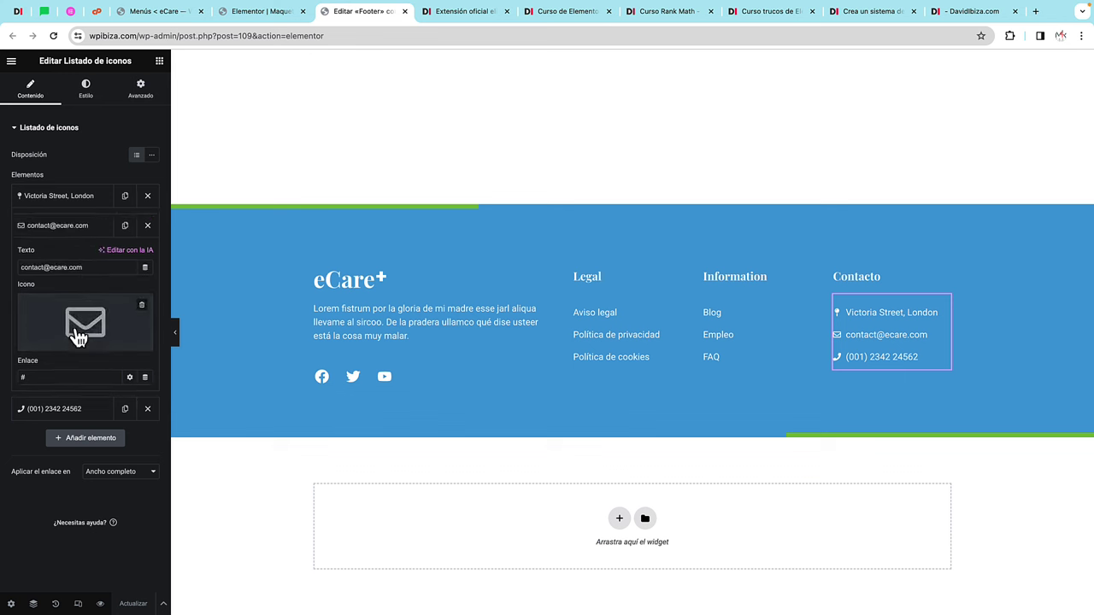
pyautogui.click(67, 413)
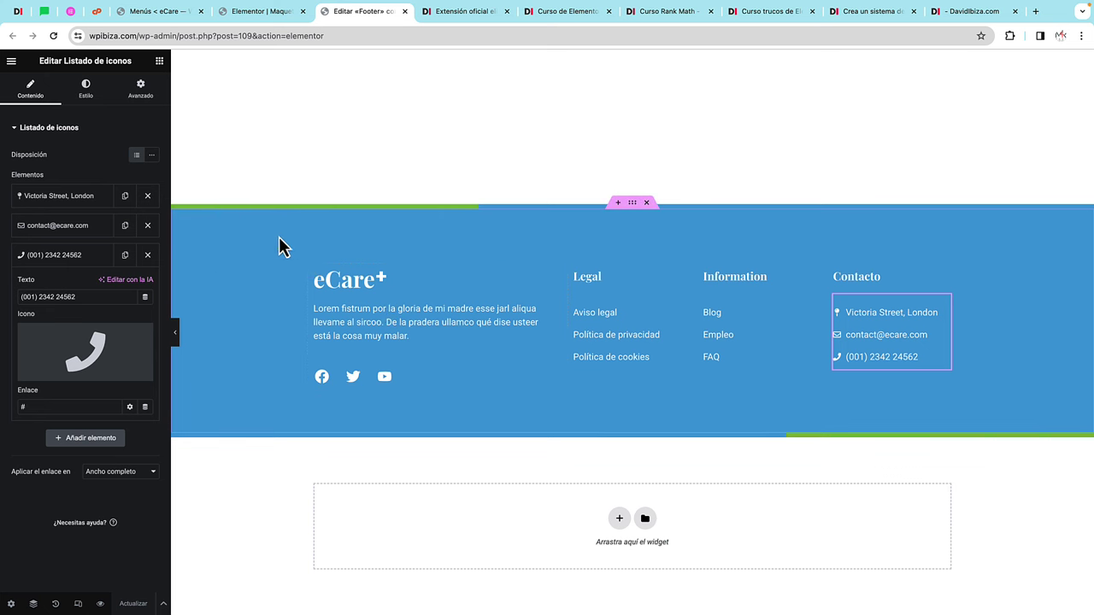
# Step: Open the site settings, review the global colors in the style guide preview, and save on leaving them
pyautogui.click(159, 62)
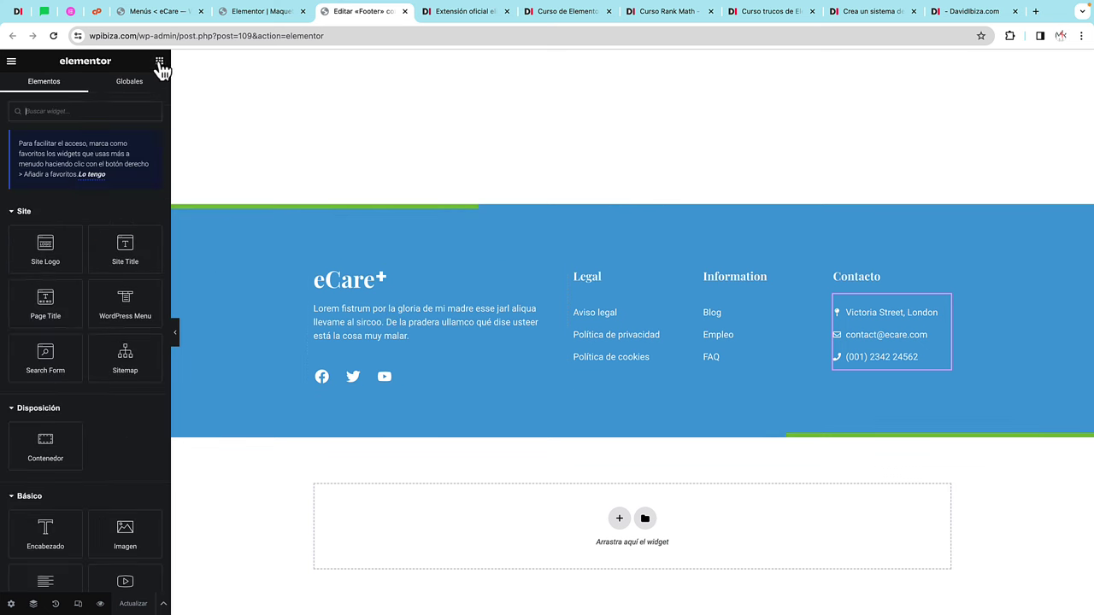
pyautogui.click(13, 65)
pyautogui.click(66, 114)
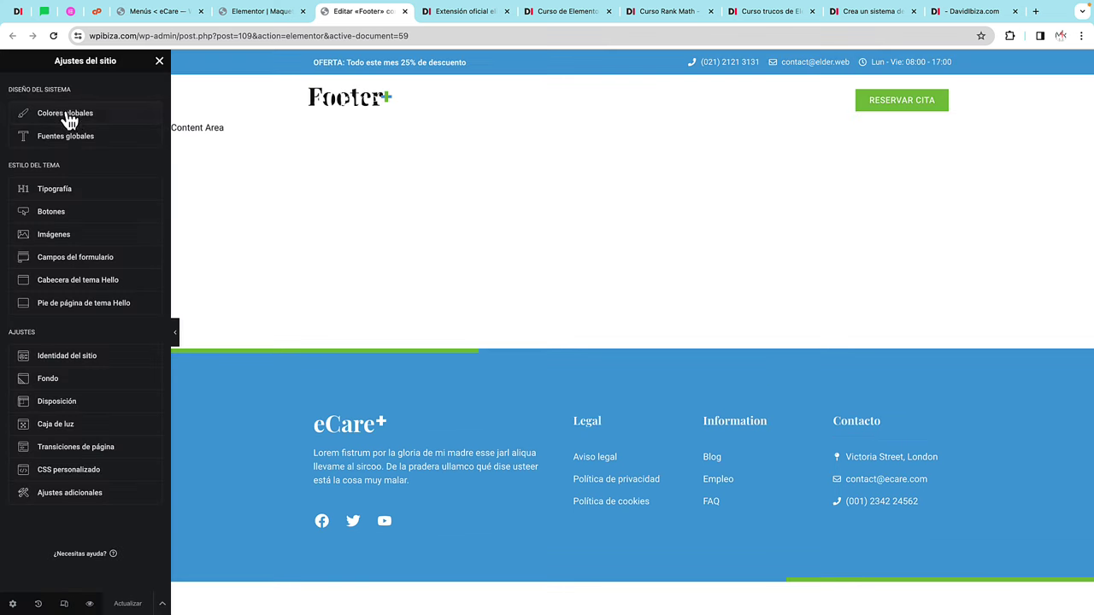
pyautogui.click(74, 117)
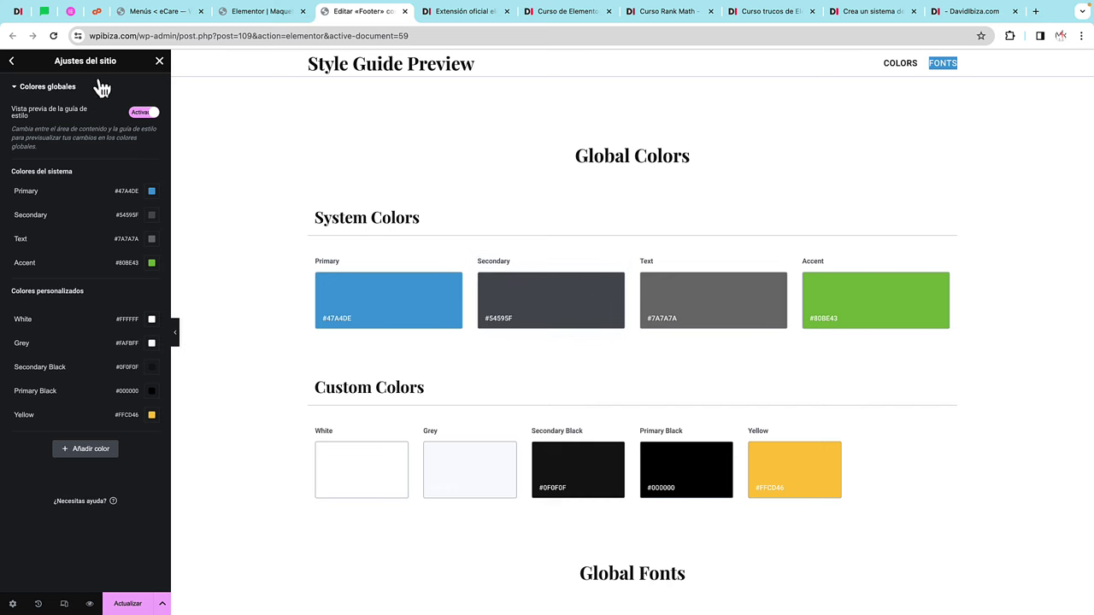
pyautogui.click(8, 62)
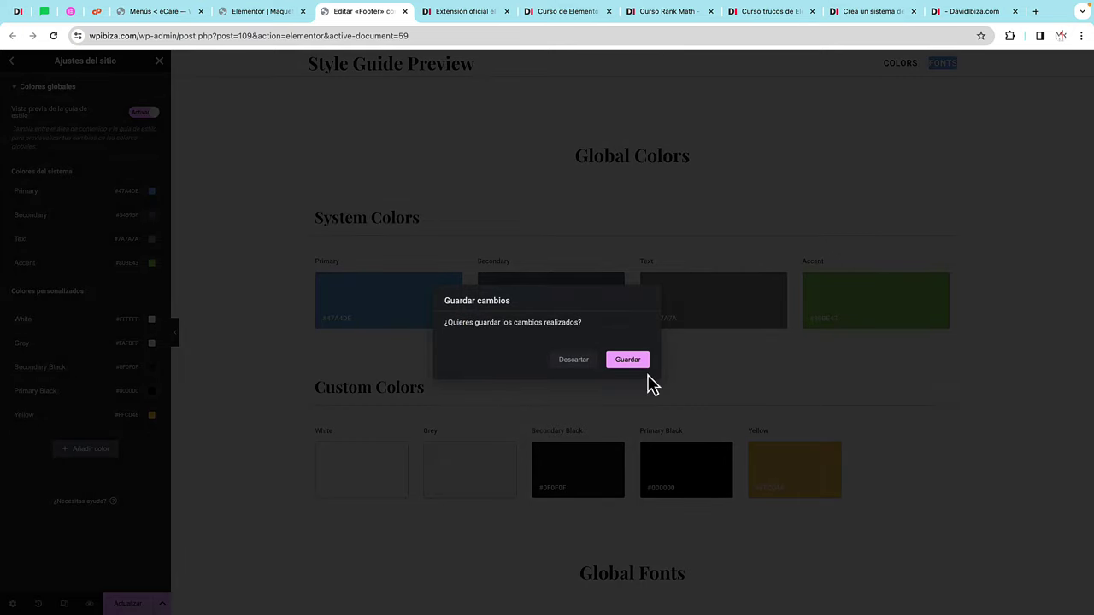
pyautogui.click(610, 362)
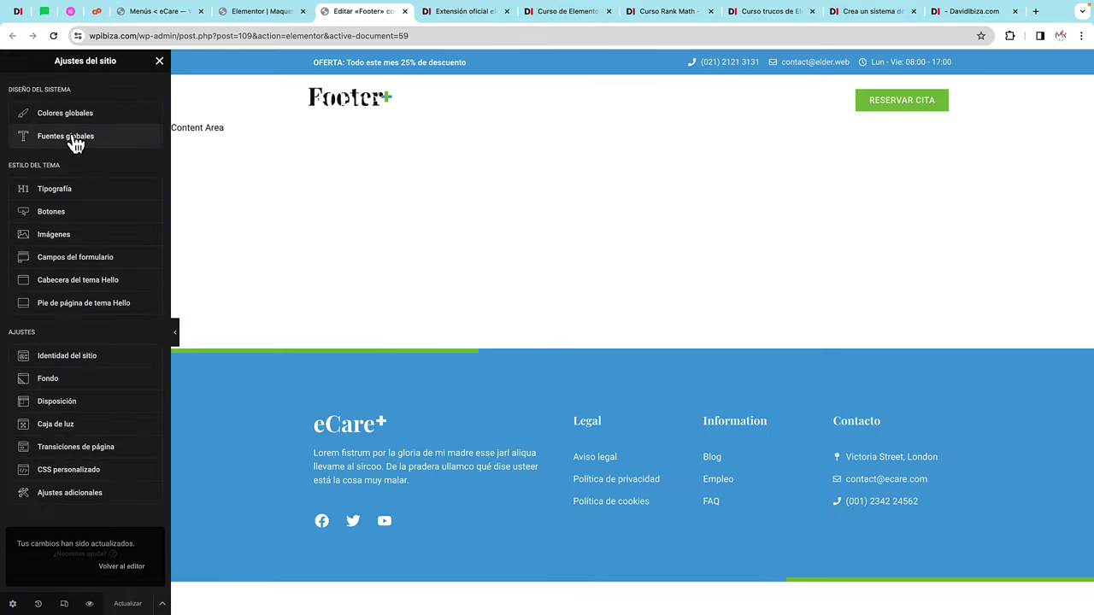
# Step: Review the global fonts, save on leaving them, and close the site settings
pyautogui.click(76, 143)
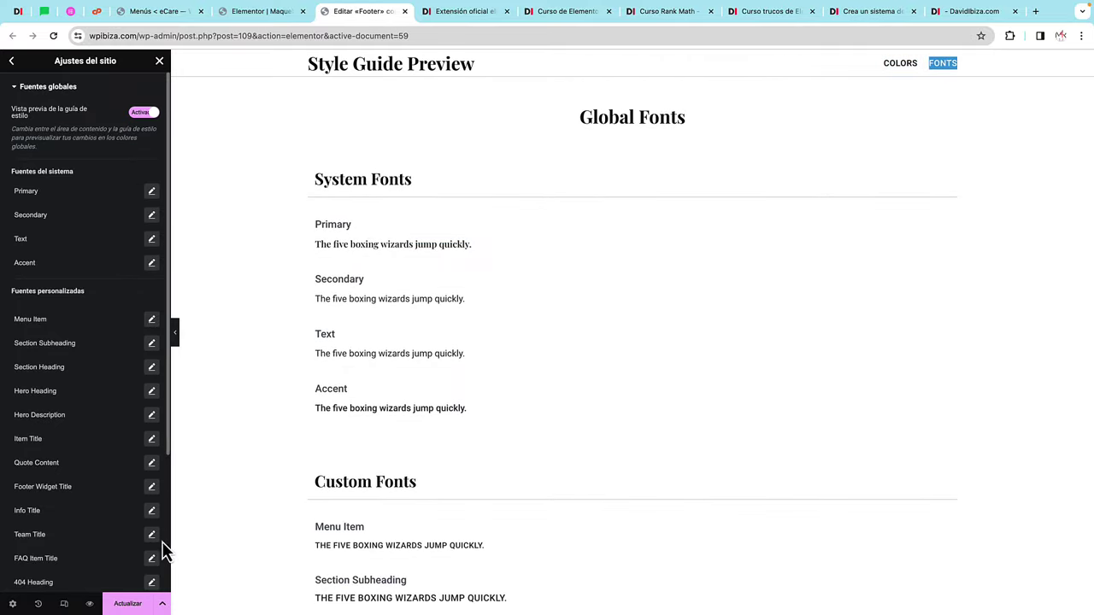
pyautogui.click(13, 62)
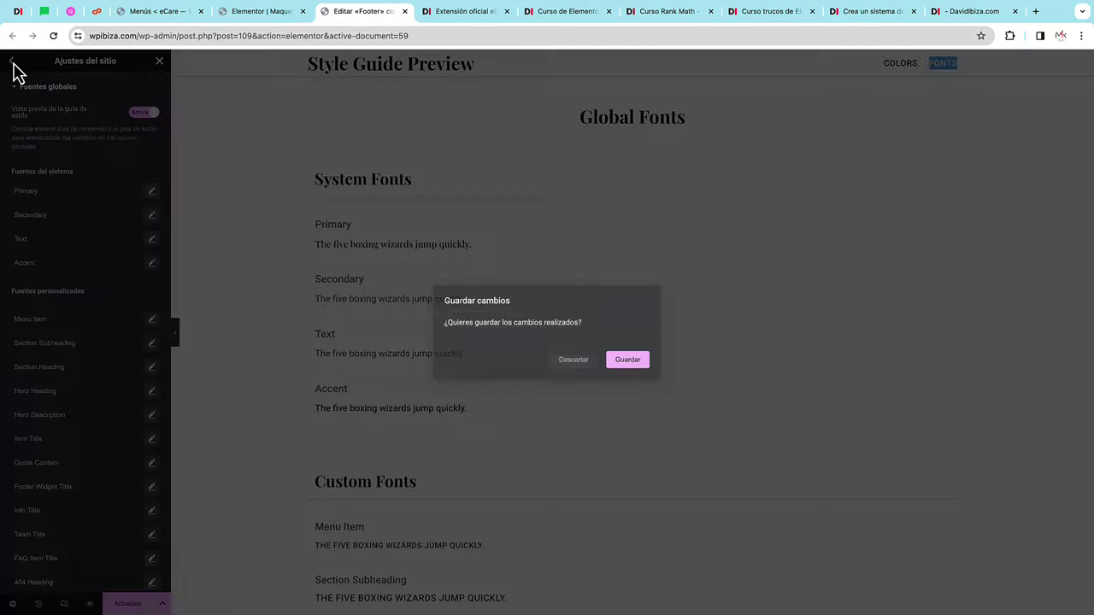
pyautogui.click(620, 362)
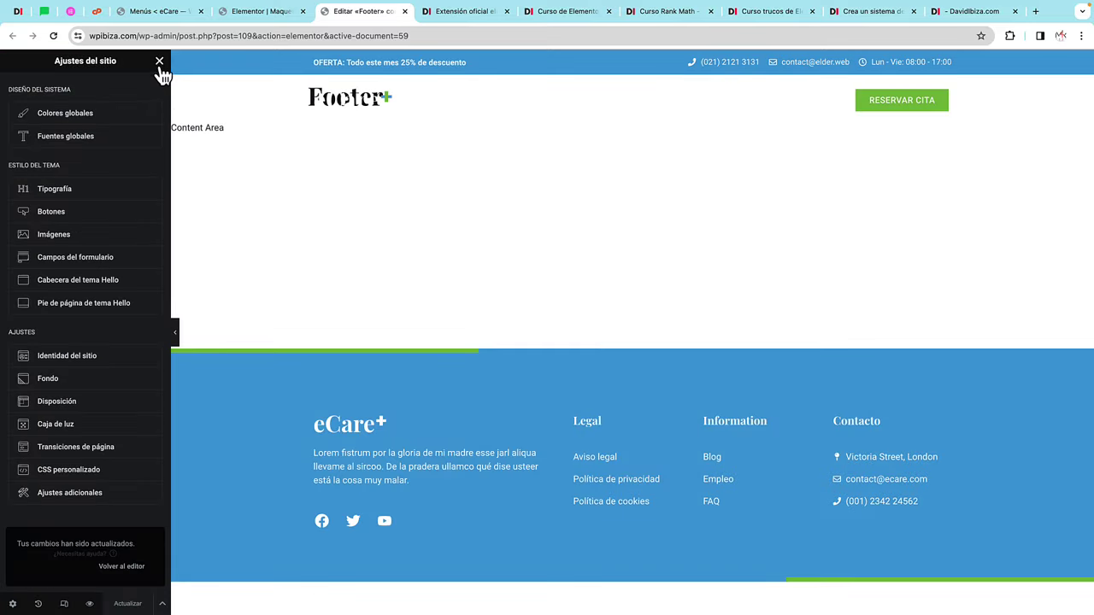
pyautogui.click(159, 63)
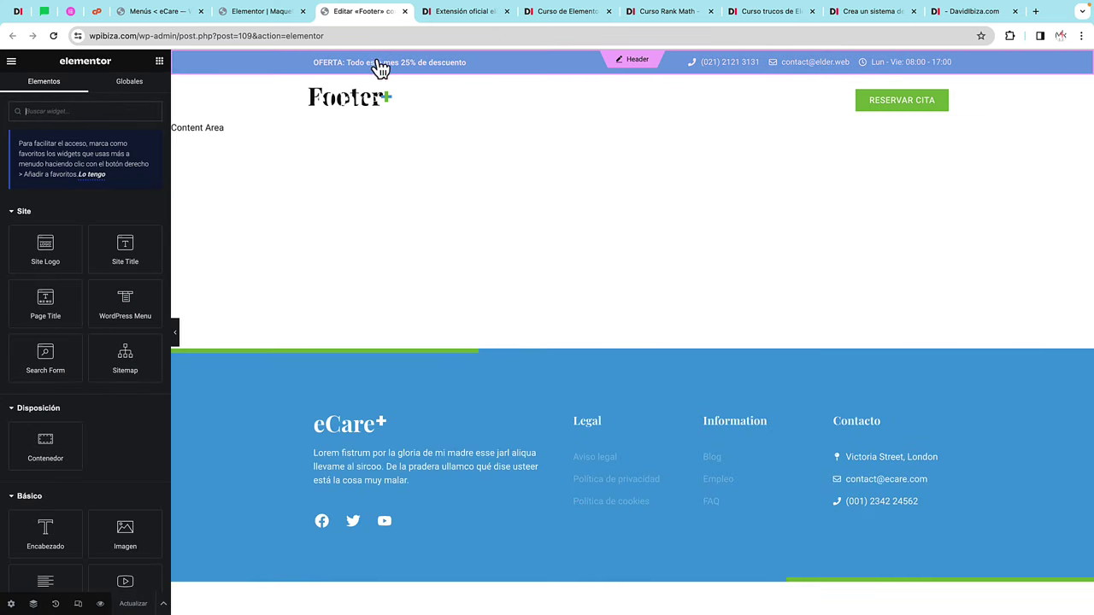
# Step: Close the footer editor, open the Error 404 template from the Theme Builder for editing in a new tab, and switch to it
pyautogui.click(404, 11)
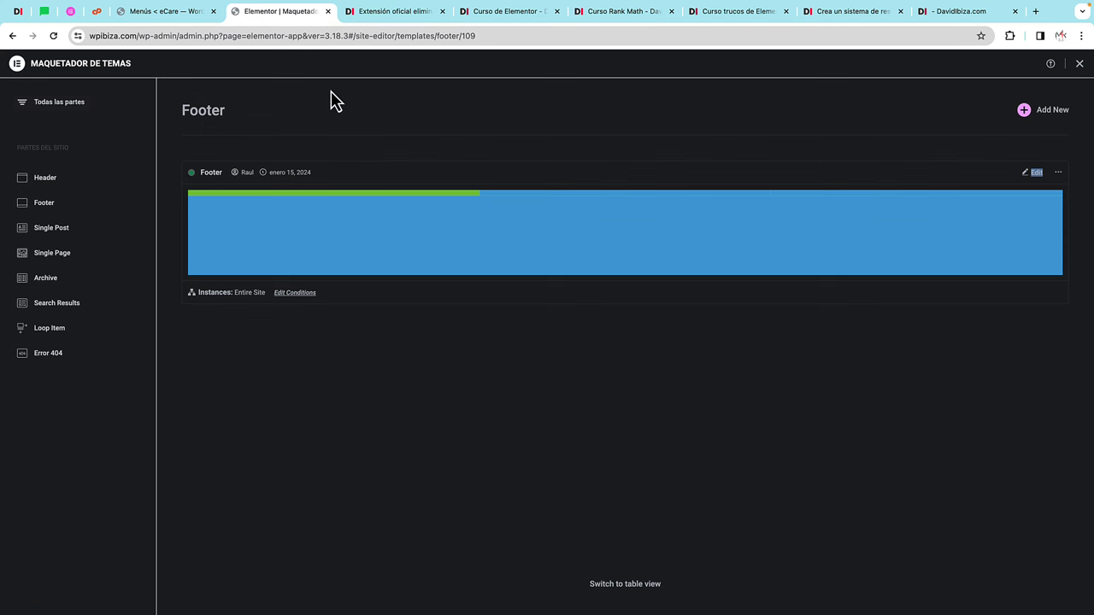
pyautogui.click(61, 104)
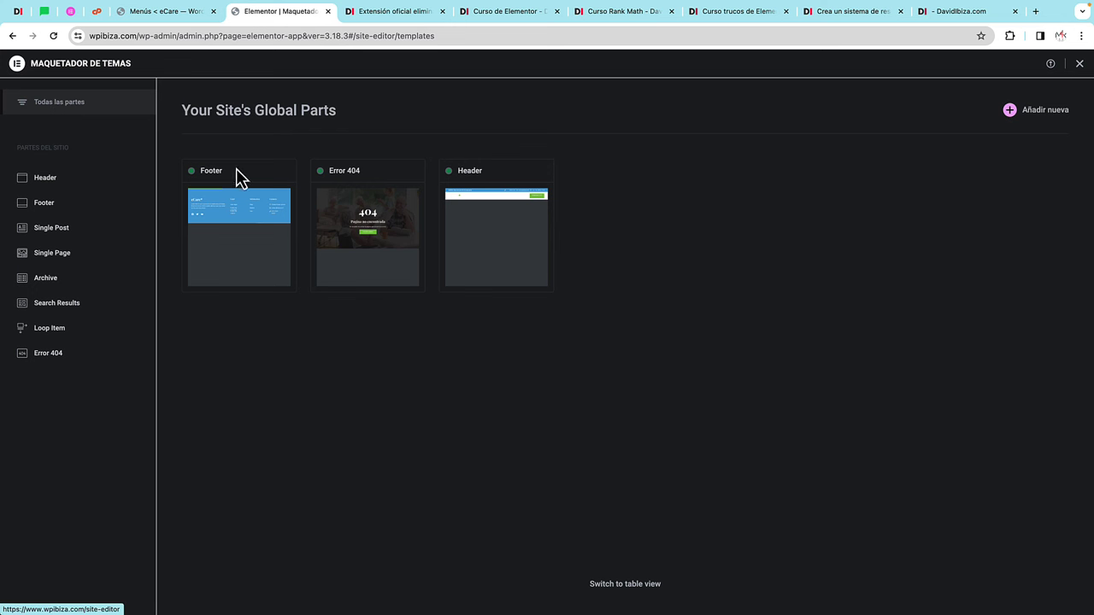
pyautogui.click(400, 240)
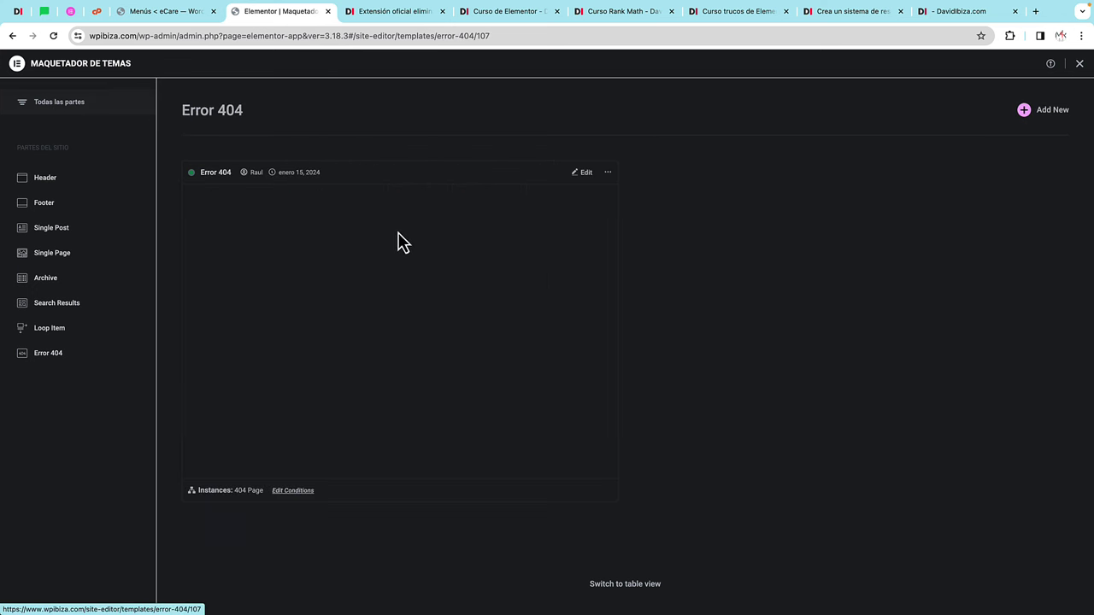
pyautogui.rightClick(589, 174)
pyautogui.click(605, 180)
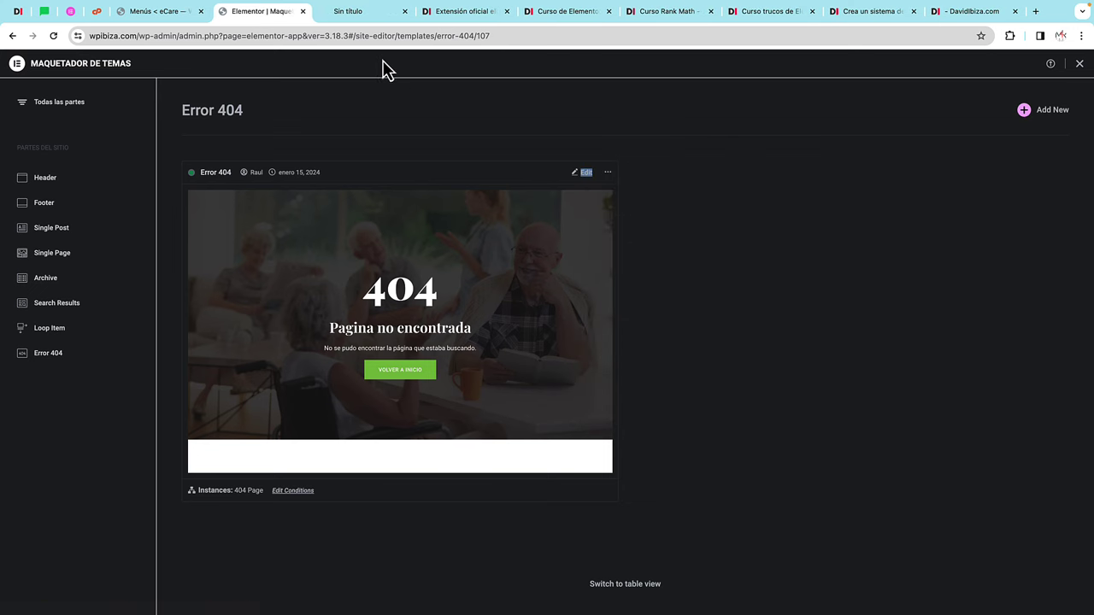
pyautogui.click(360, 19)
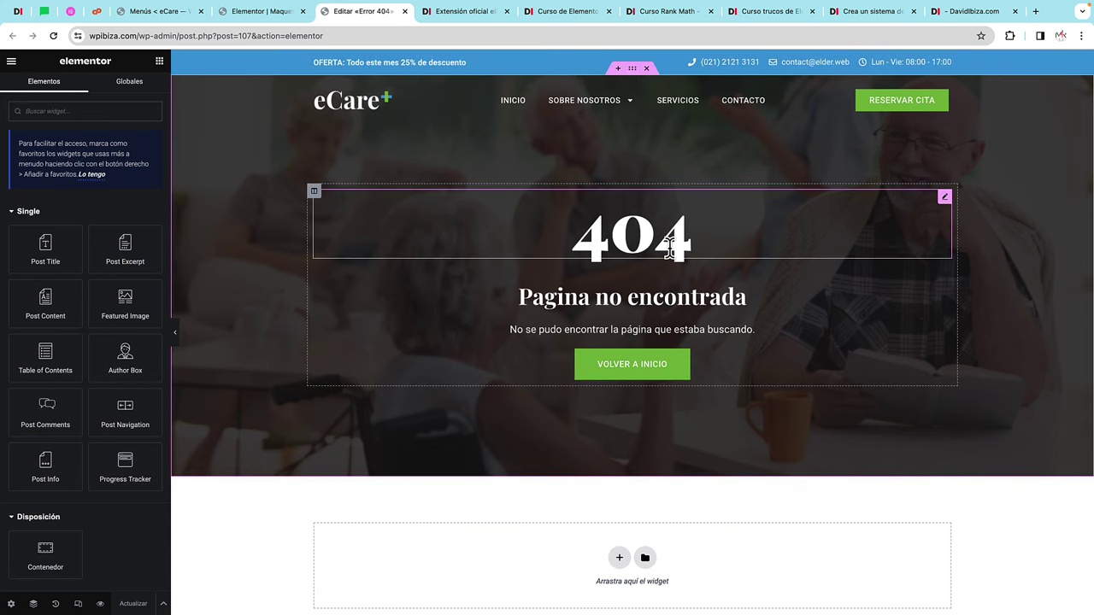
# Step: Examine the Error 404 template's 404 heading, subheading, message text and Volver a inicio button settings
pyautogui.click(669, 247)
pyautogui.click(570, 306)
pyautogui.click(567, 329)
pyautogui.click(641, 379)
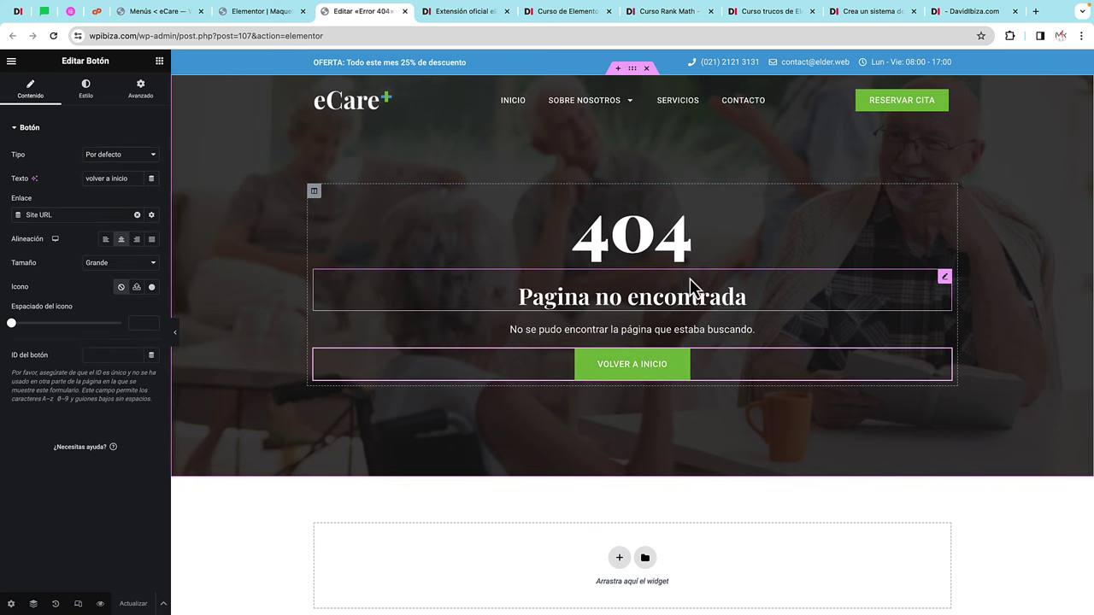
# Step: Close the Error 404 editor and Theme Builder, open Plantillas guardadas in a new tab, and look through the saved templates
pyautogui.click(405, 11)
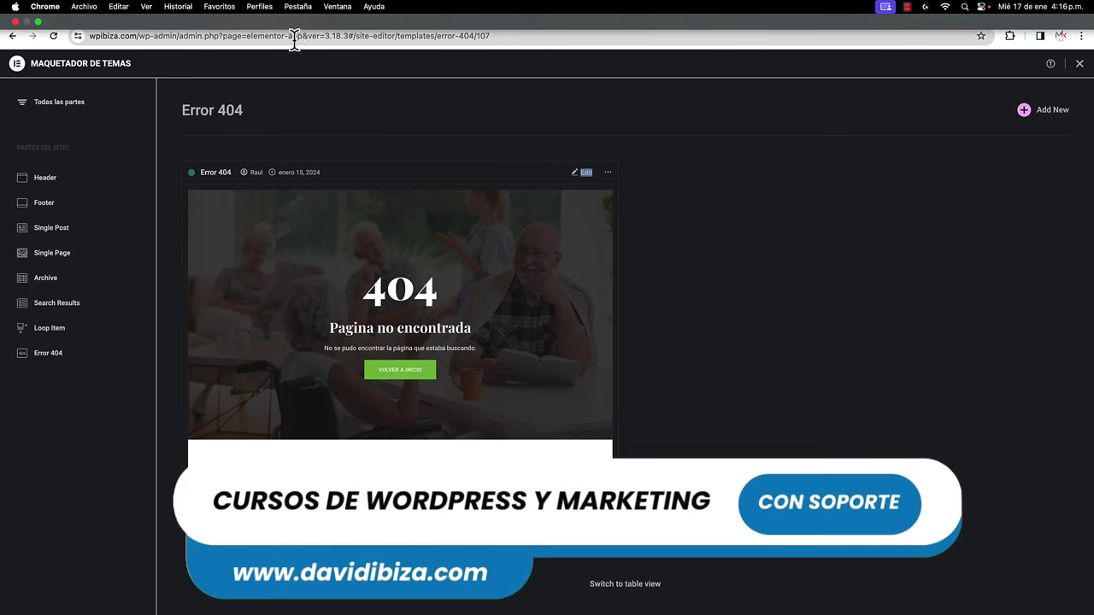
pyautogui.click(303, 12)
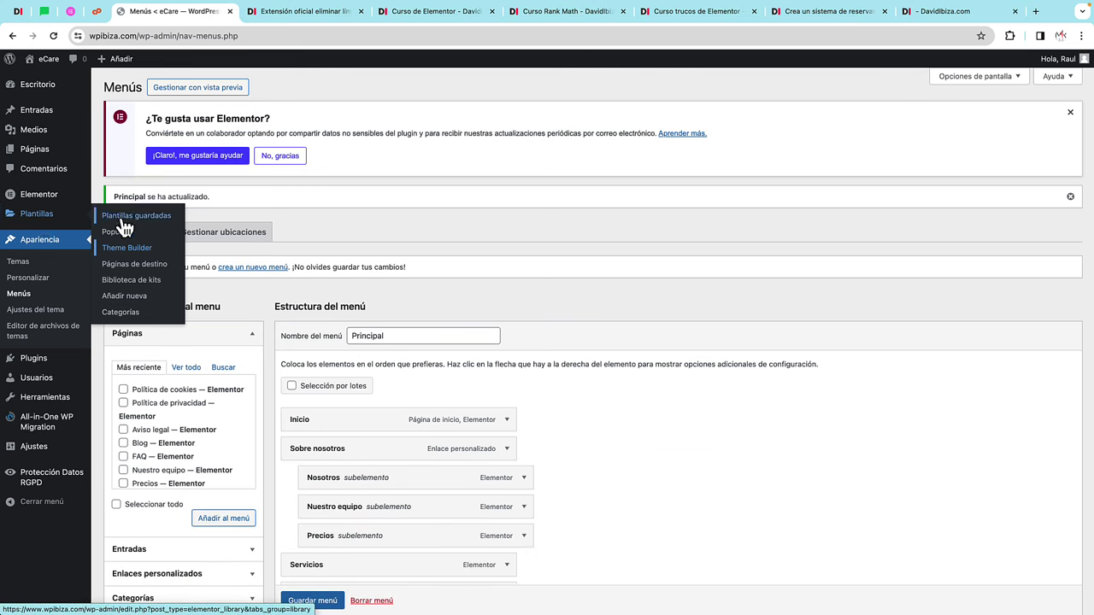
pyautogui.rightClick(122, 226)
pyautogui.click(137, 225)
pyautogui.click(280, 13)
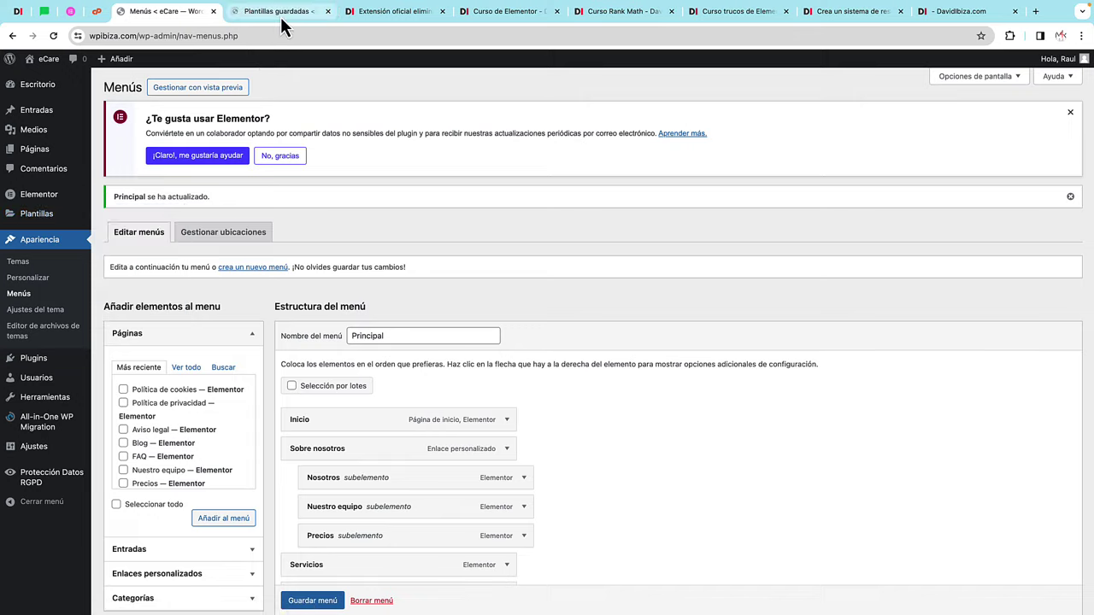
pyautogui.scroll(-5, 278, 321)
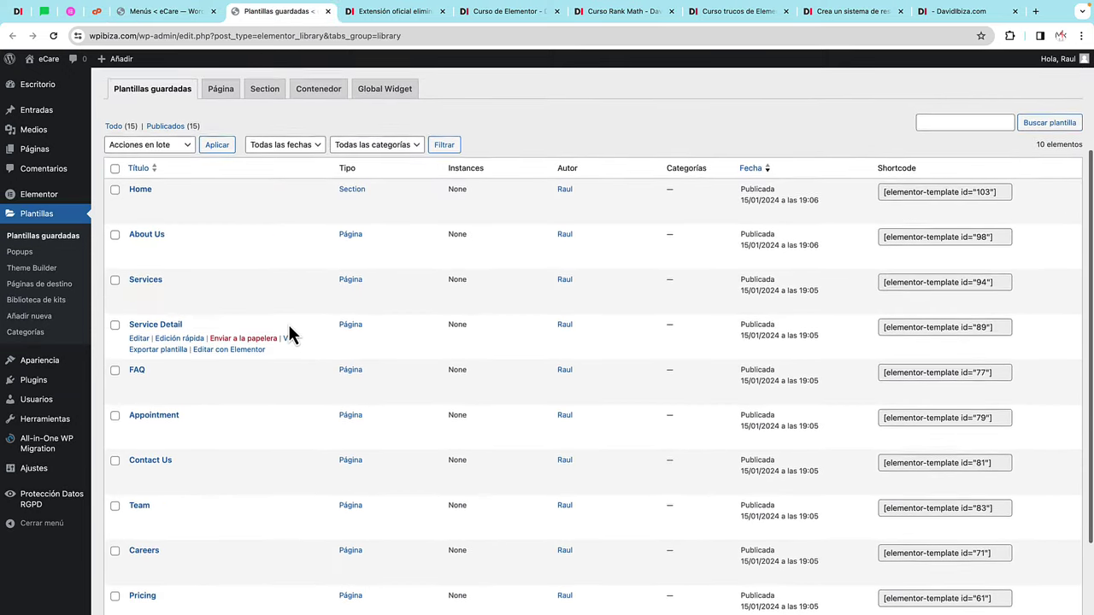
pyautogui.scroll(5, 292, 332)
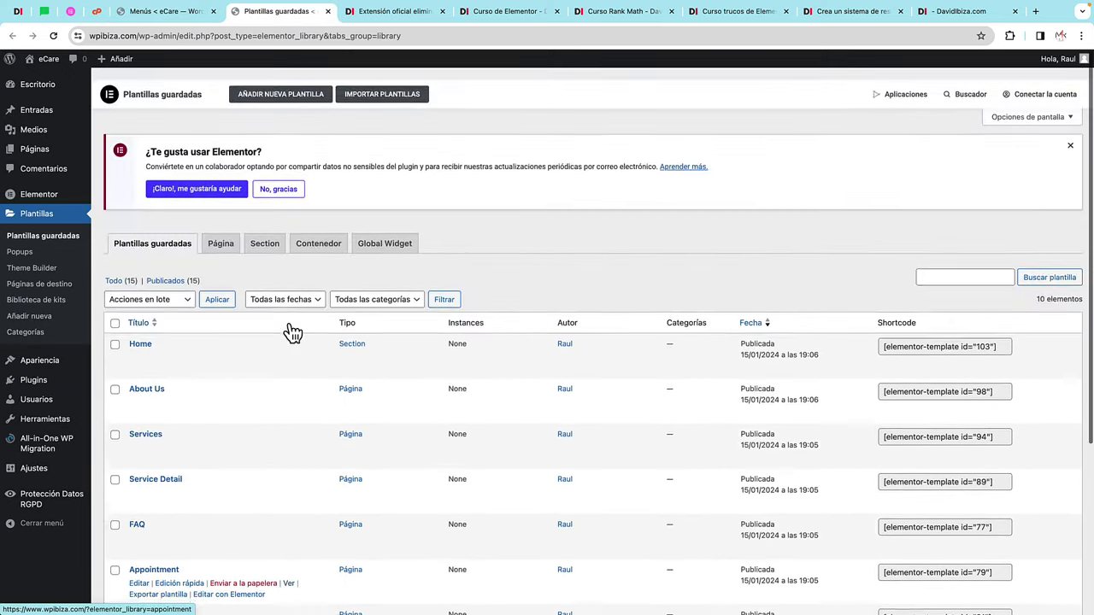
# Step: Go to the Páginas list, open the site's home page in a new tab, and open it for editing with Elementor
pyautogui.moveTo(7, 202)
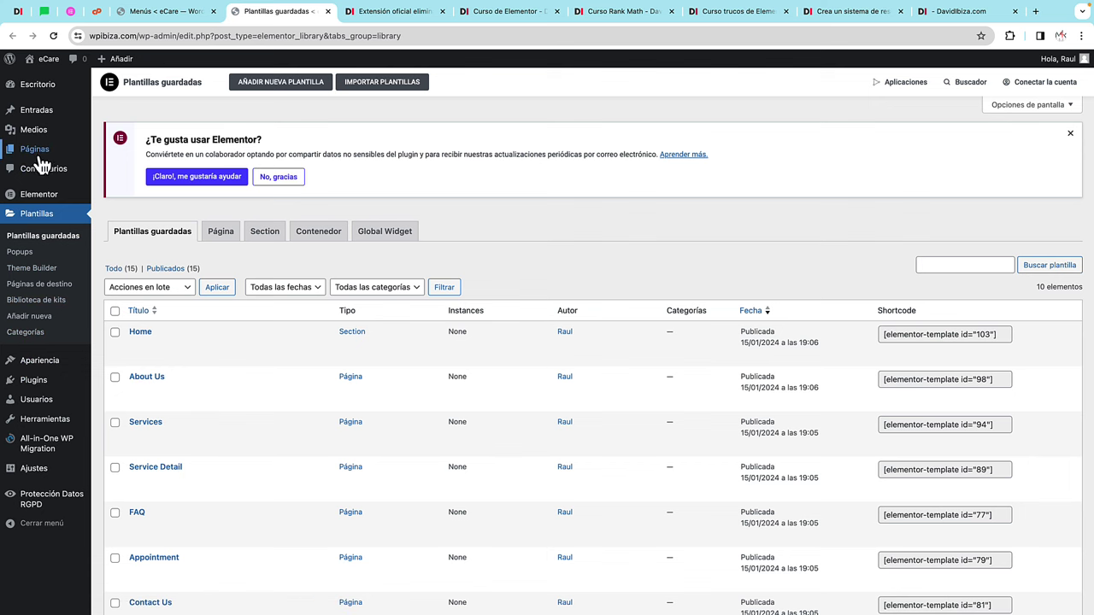
pyautogui.moveTo(40, 154)
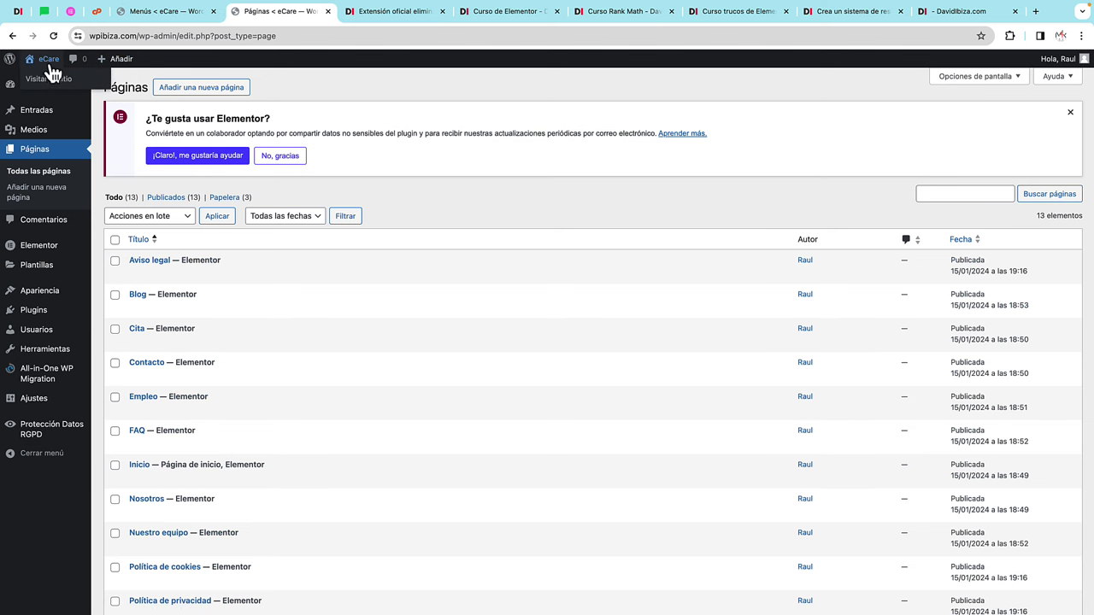
pyautogui.rightClick(38, 79)
pyautogui.click(273, 56)
pyautogui.click(357, 16)
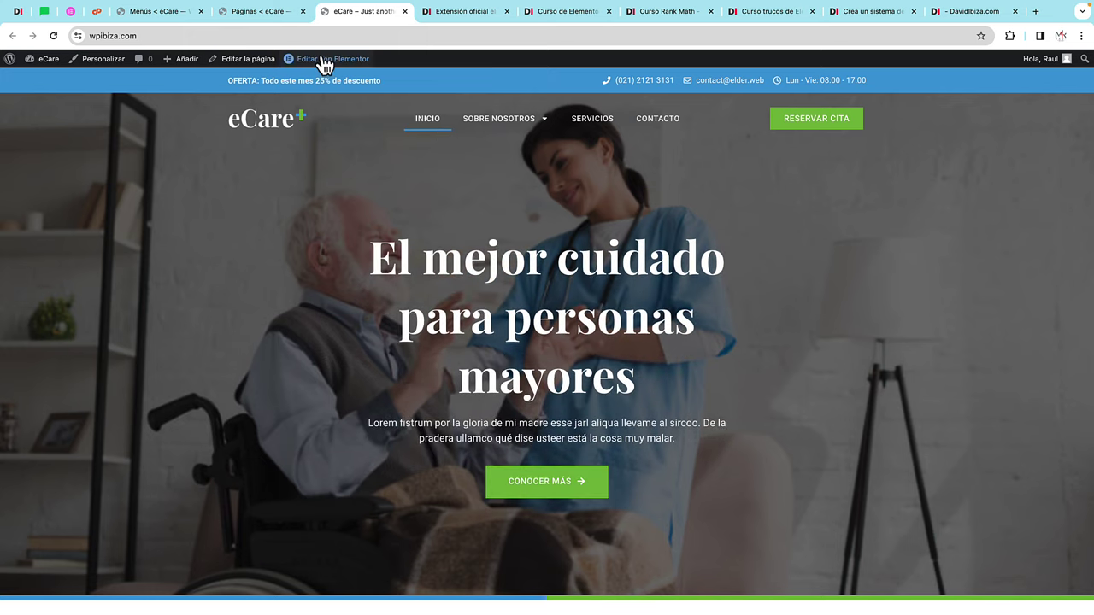
pyautogui.moveTo(324, 64)
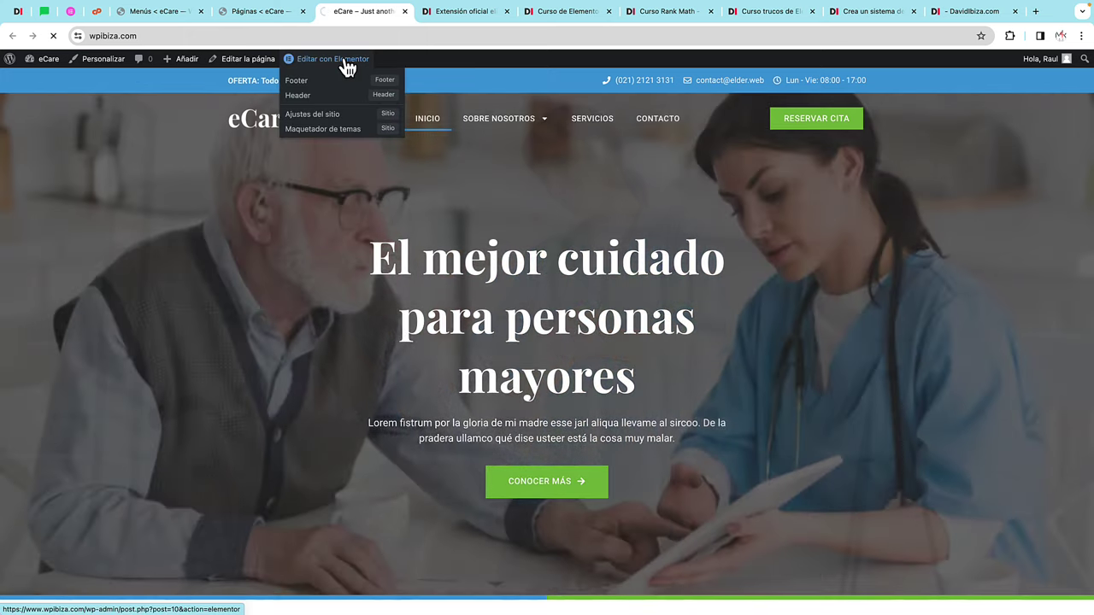
pyautogui.click(346, 60)
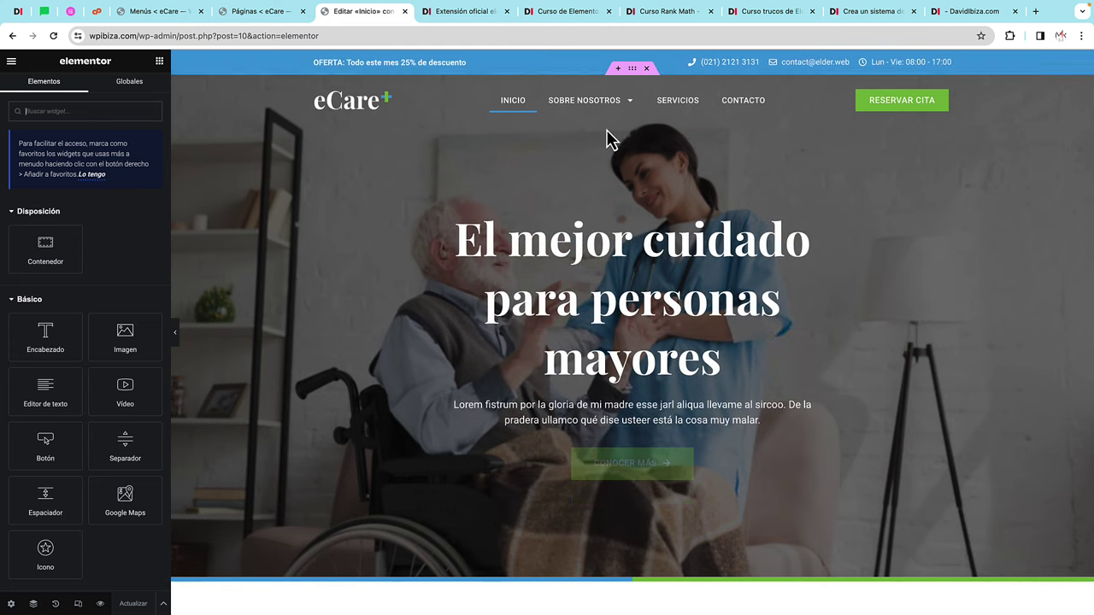
# Step: Show the Navigator, select the first section, and examine its background slideshow and Capa de fondo style settings
pyautogui.click(34, 605)
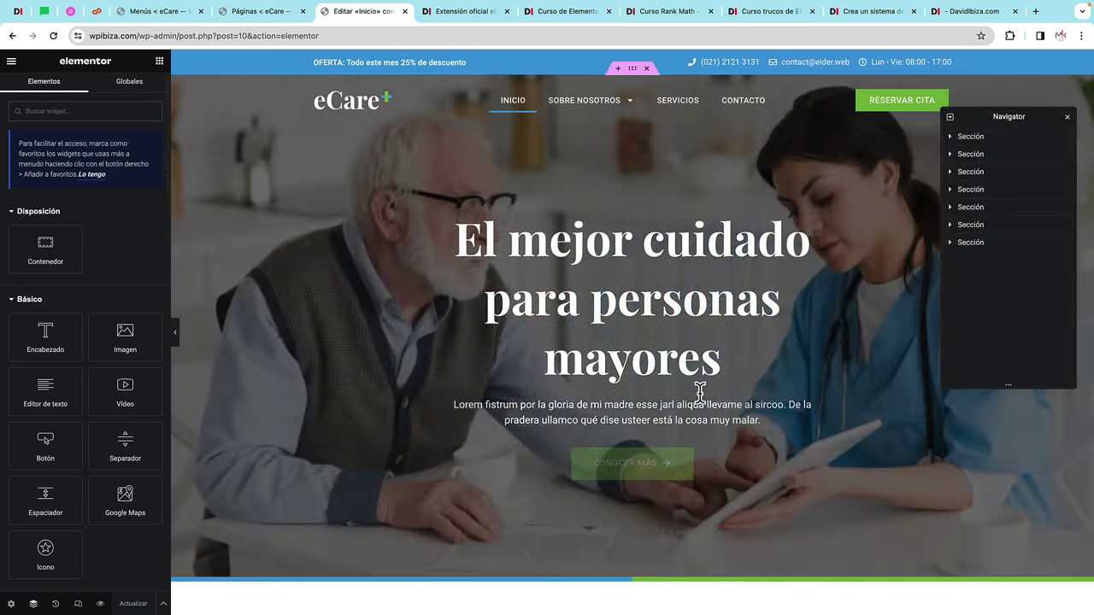
pyautogui.click(1003, 137)
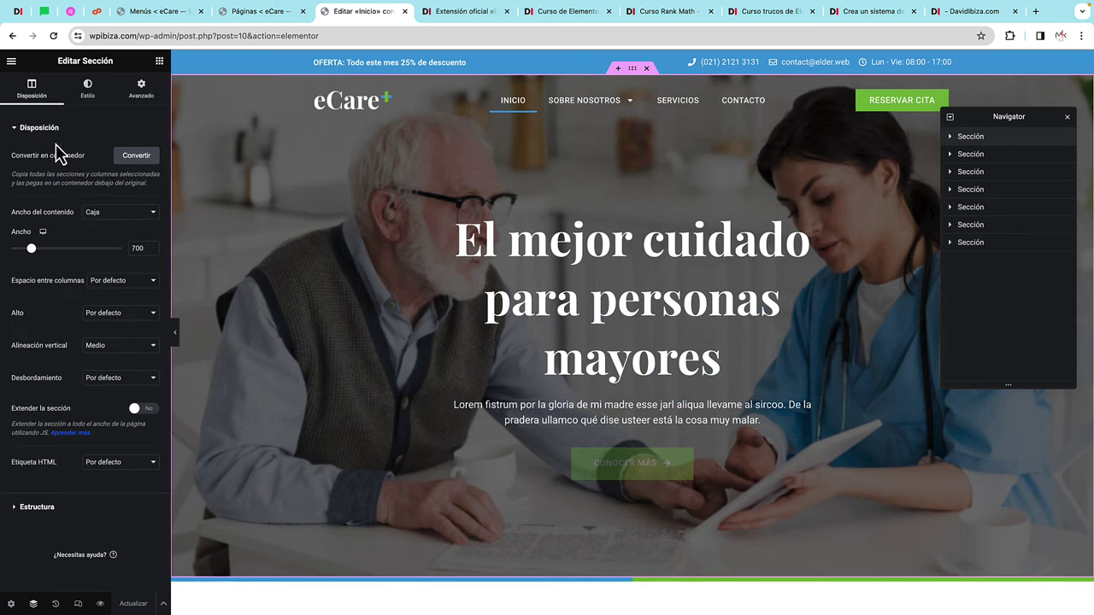
pyautogui.click(86, 93)
pyautogui.moveTo(125, 244)
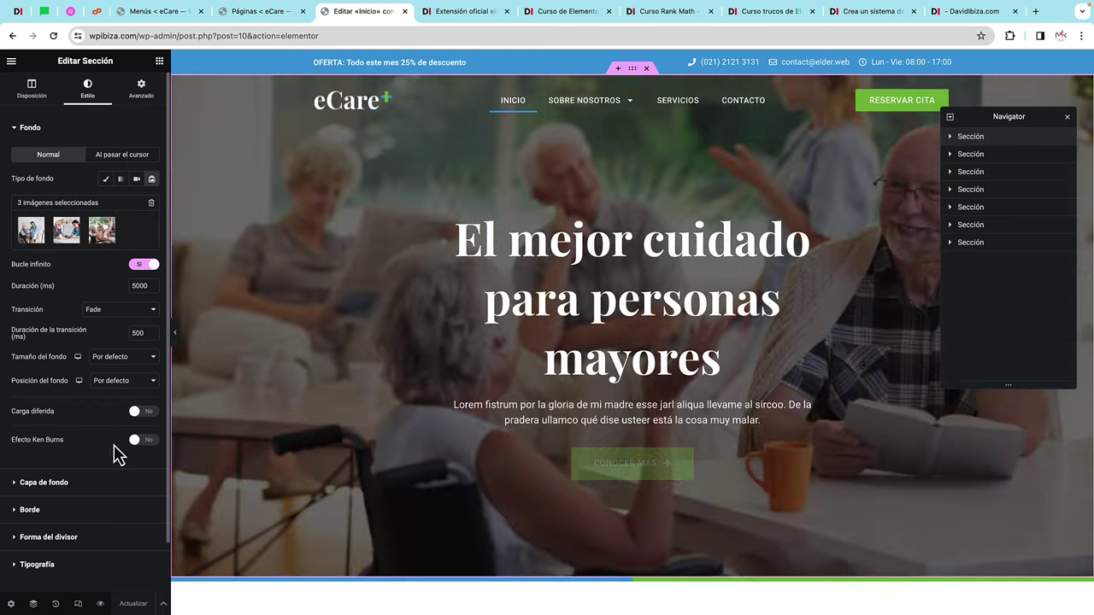
pyautogui.click(97, 484)
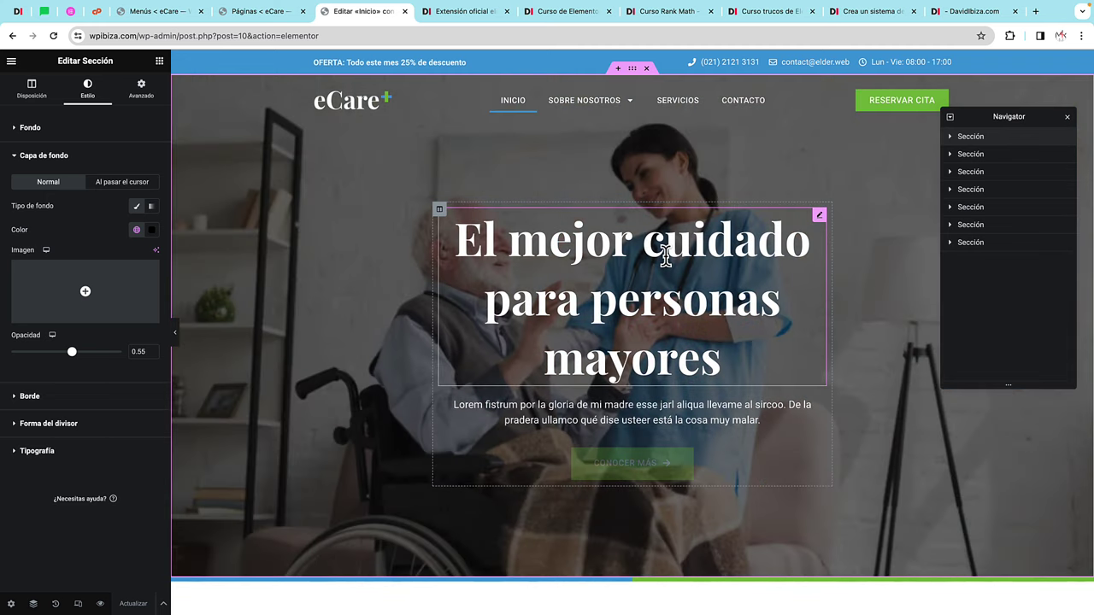
# Step: Examine the hero's main heading and its style, the intro text, and the Conocer más button's text and internal link settings
pyautogui.click(676, 238)
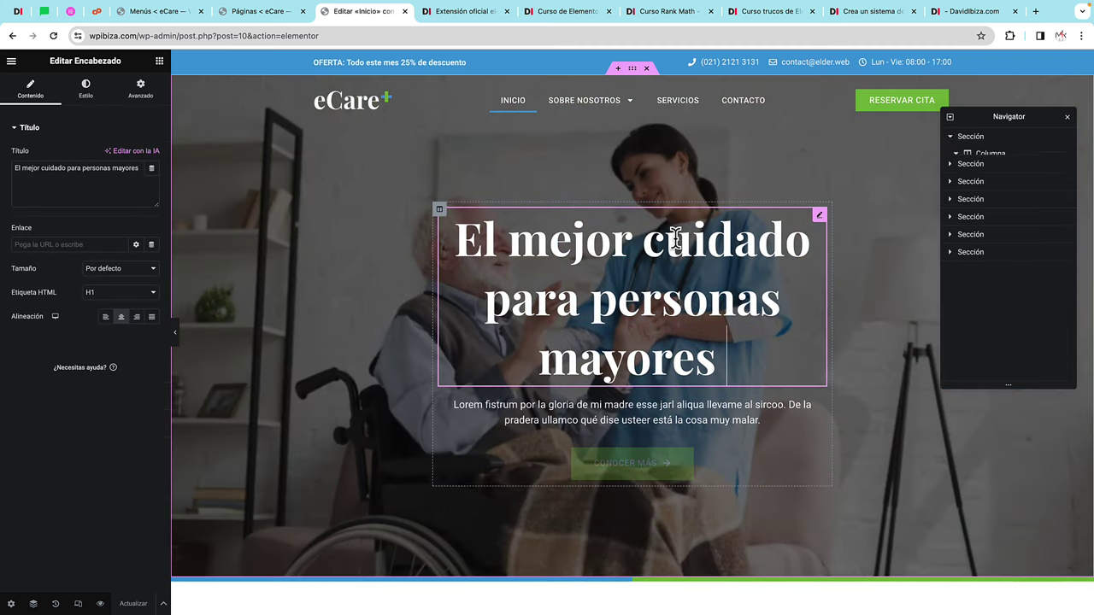
pyautogui.click(84, 91)
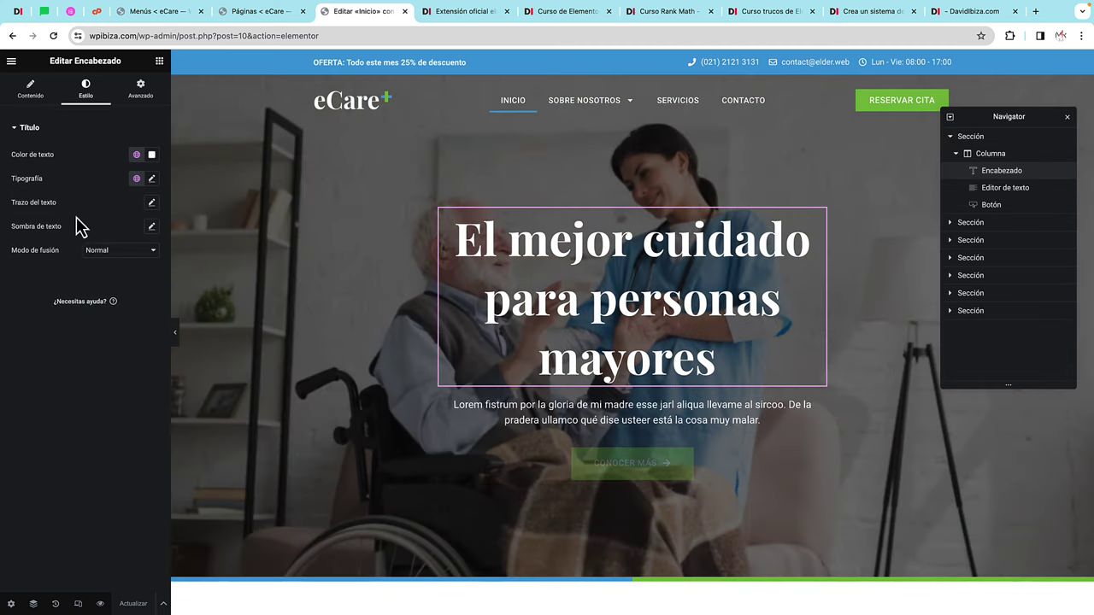
pyautogui.click(648, 410)
pyautogui.click(699, 475)
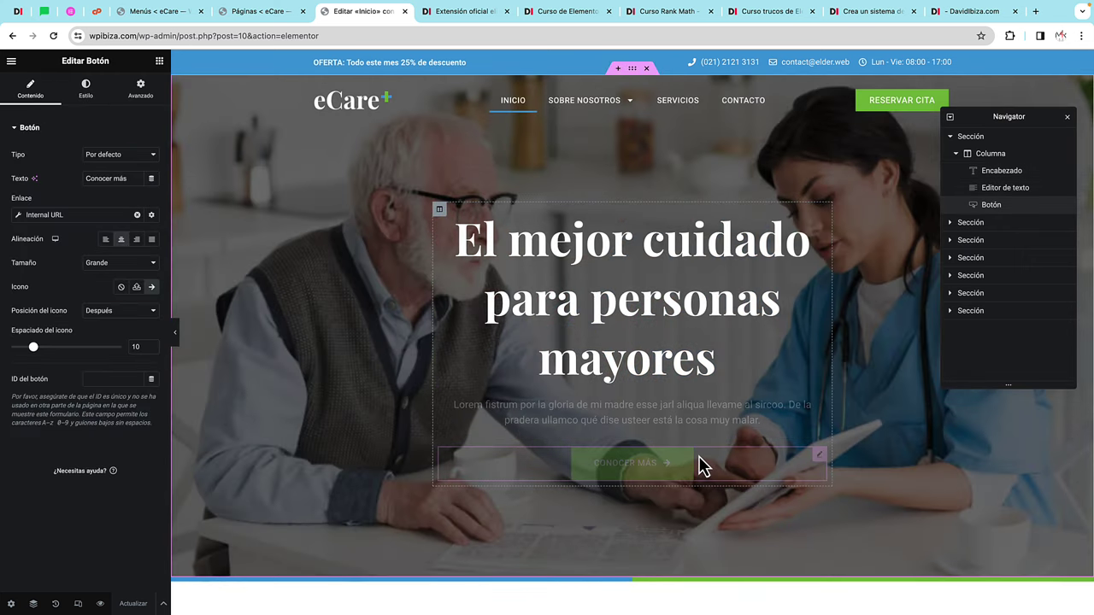
pyautogui.moveTo(128, 179); pyautogui.dragTo(78, 184)
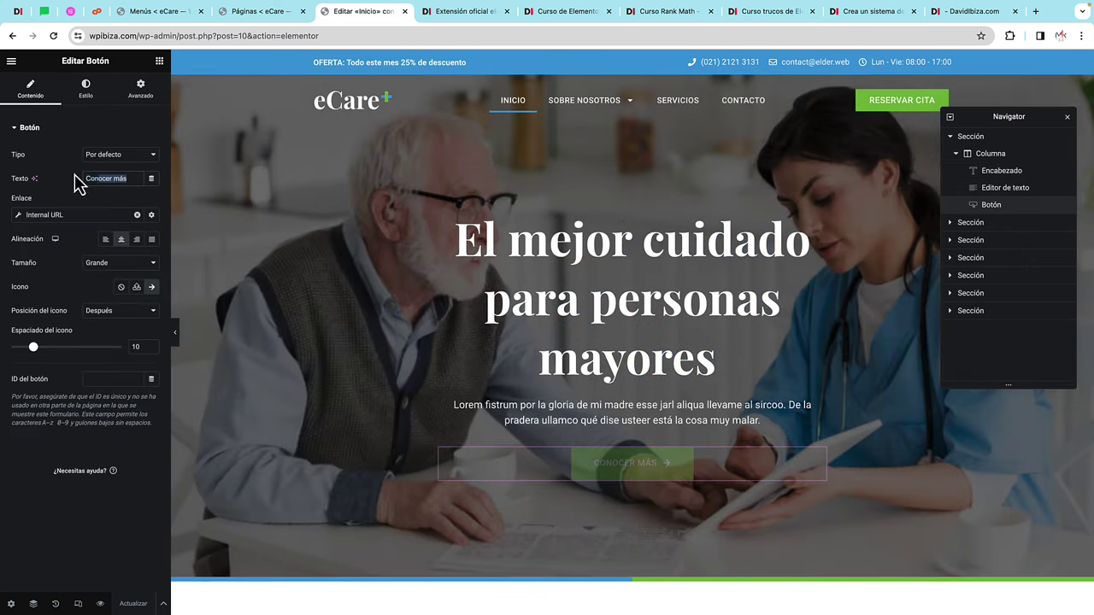
pyautogui.click(87, 220)
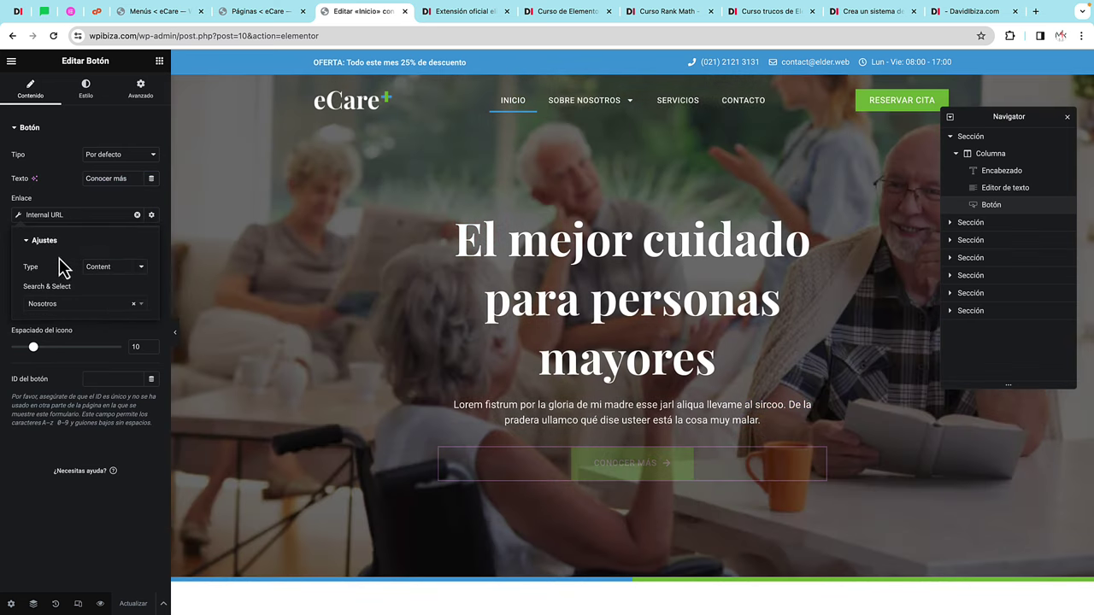
pyautogui.click(65, 305)
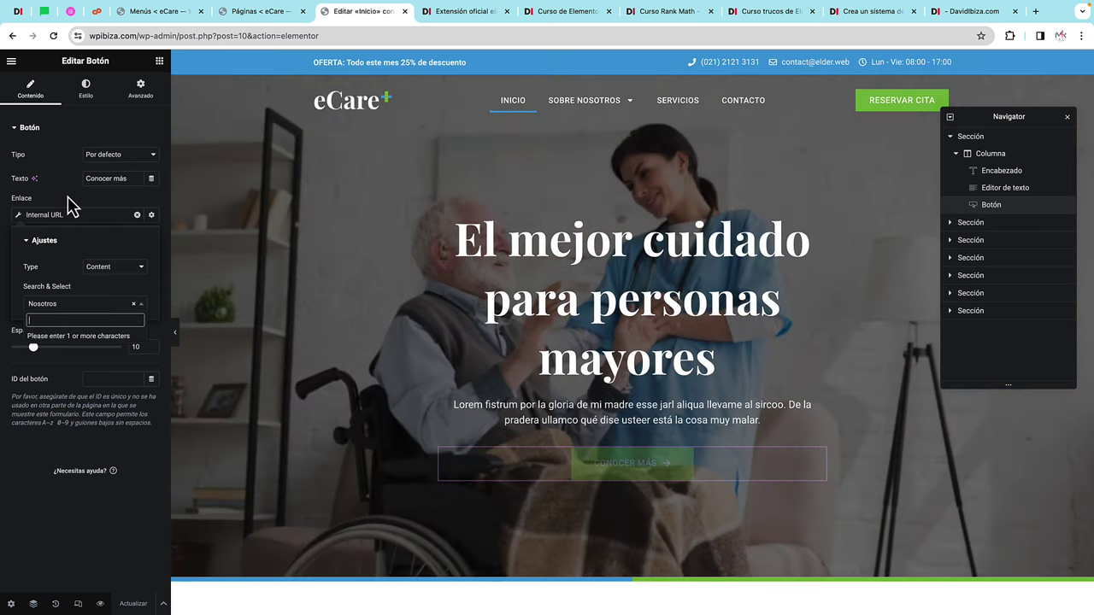
pyautogui.click(73, 206)
# Step: Examine the video widget's YouTube link in the Nosotros section and close the video lightbox
pyautogui.scroll(-4, 355, 289)
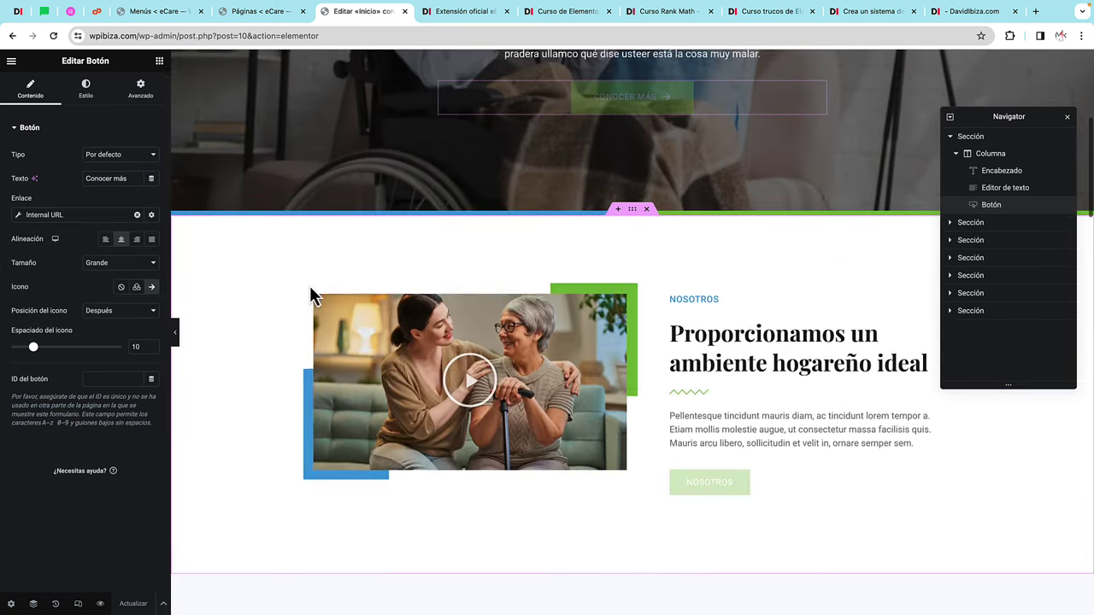
pyautogui.click(501, 347)
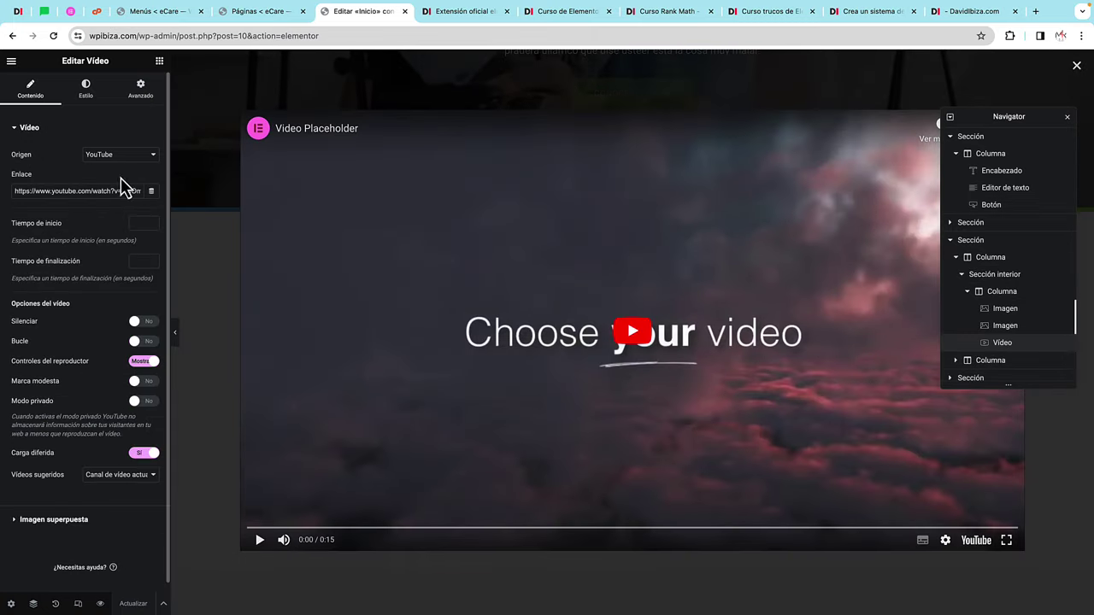
pyautogui.moveTo(18, 190); pyautogui.dragTo(166, 200)
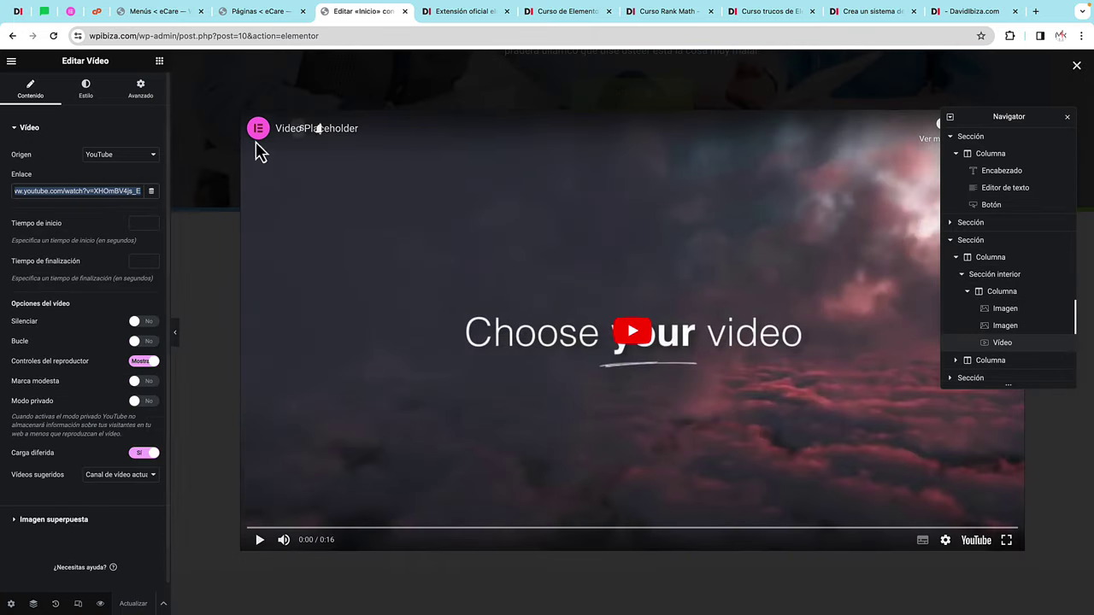
pyautogui.click(220, 168)
pyautogui.click(1076, 66)
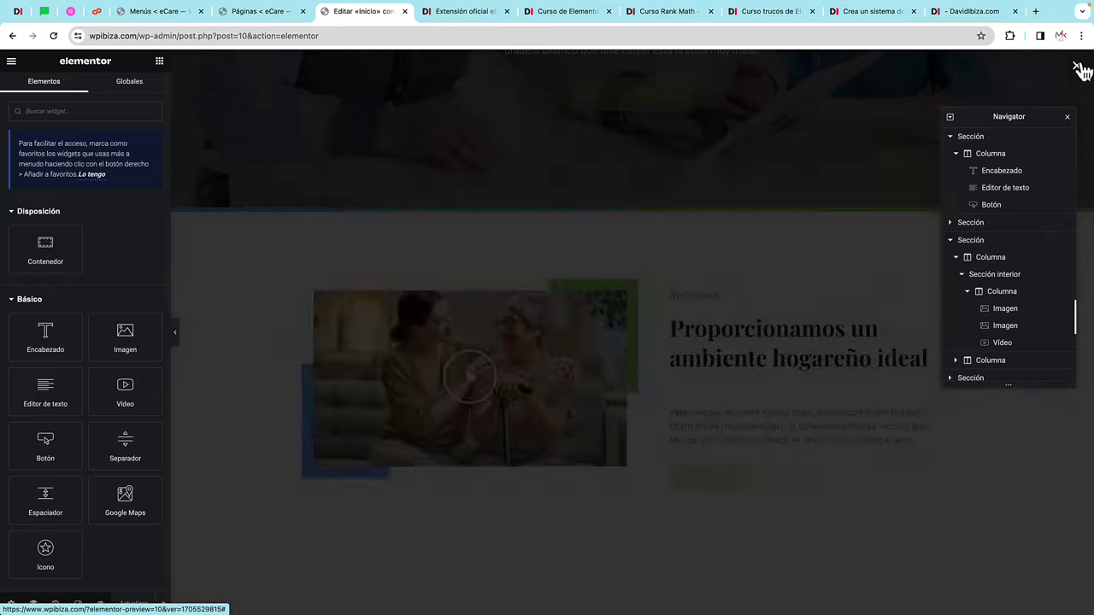
# Step: Examine the Nosotros section's label, heading, paragraph text and button settings, including the available widgets
pyautogui.scroll(-3, 785, 353)
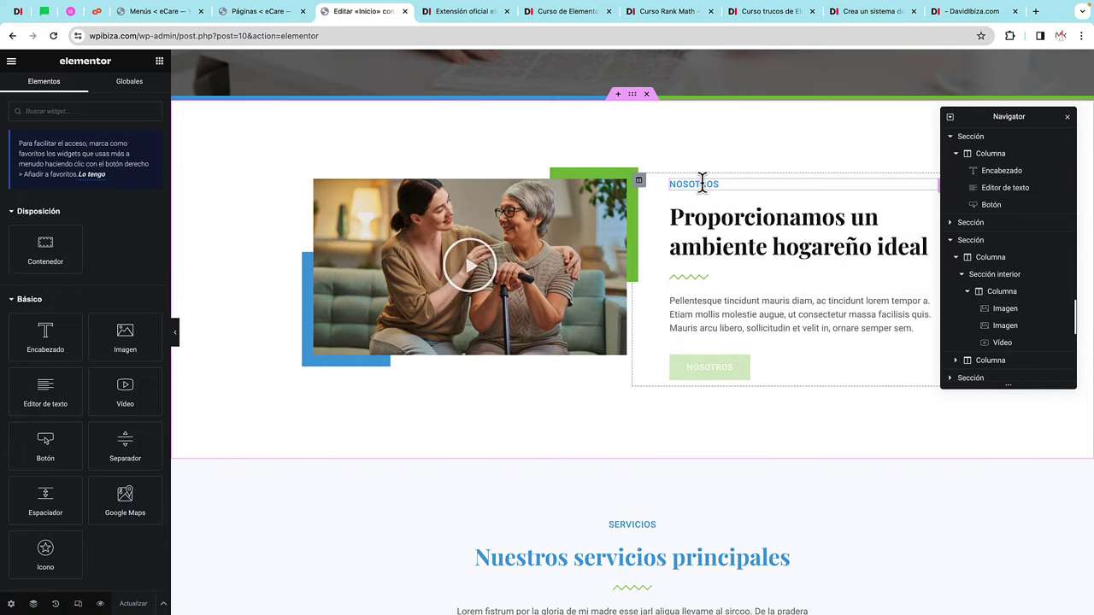
pyautogui.click(700, 183)
pyautogui.click(729, 221)
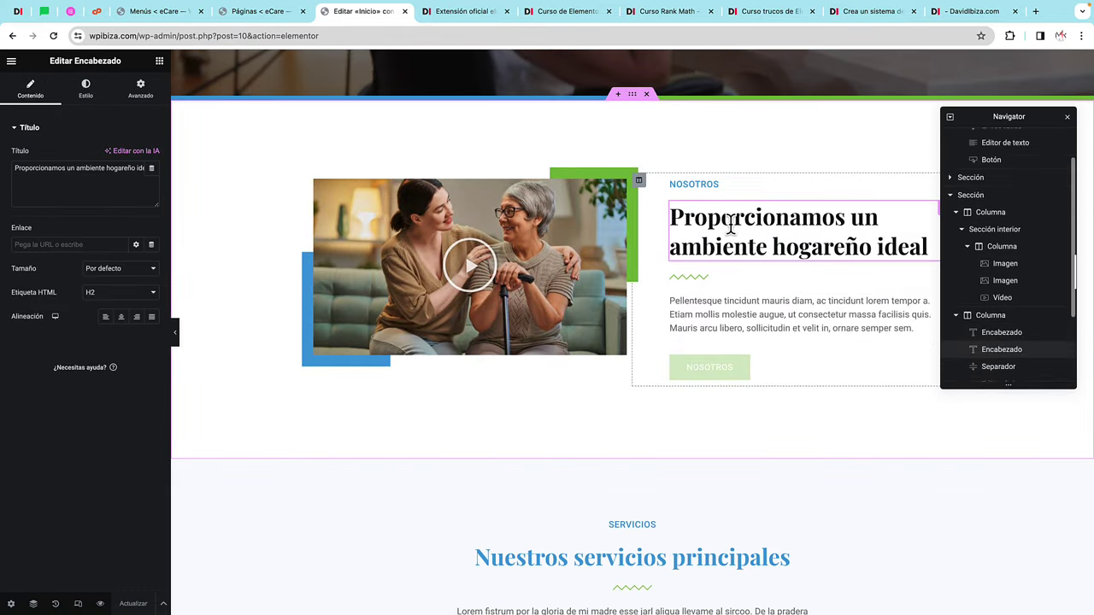
pyautogui.click(757, 322)
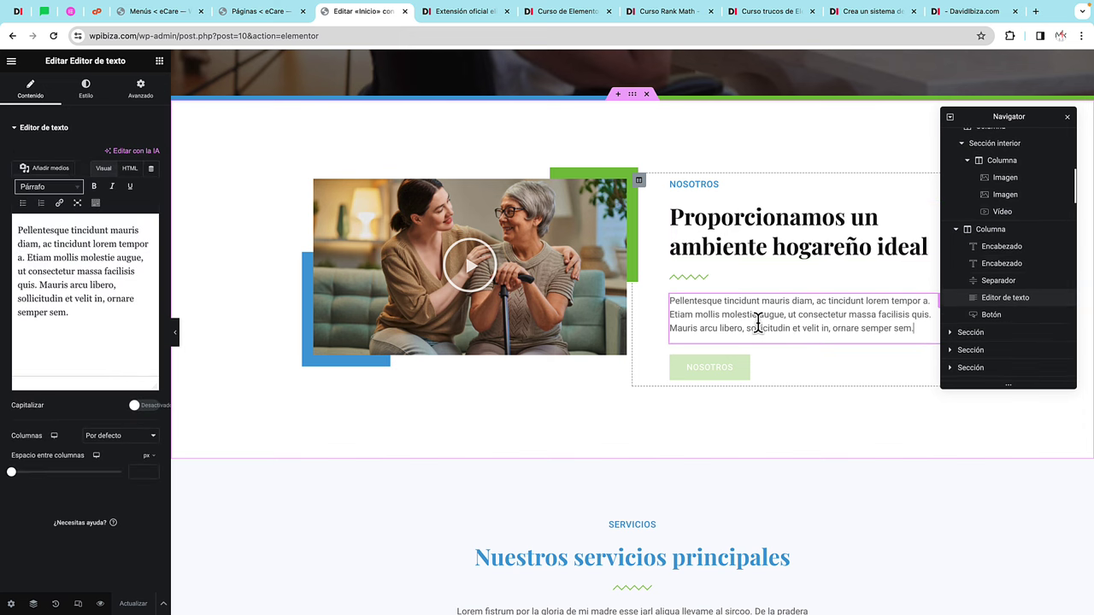
pyautogui.rightClick(714, 315)
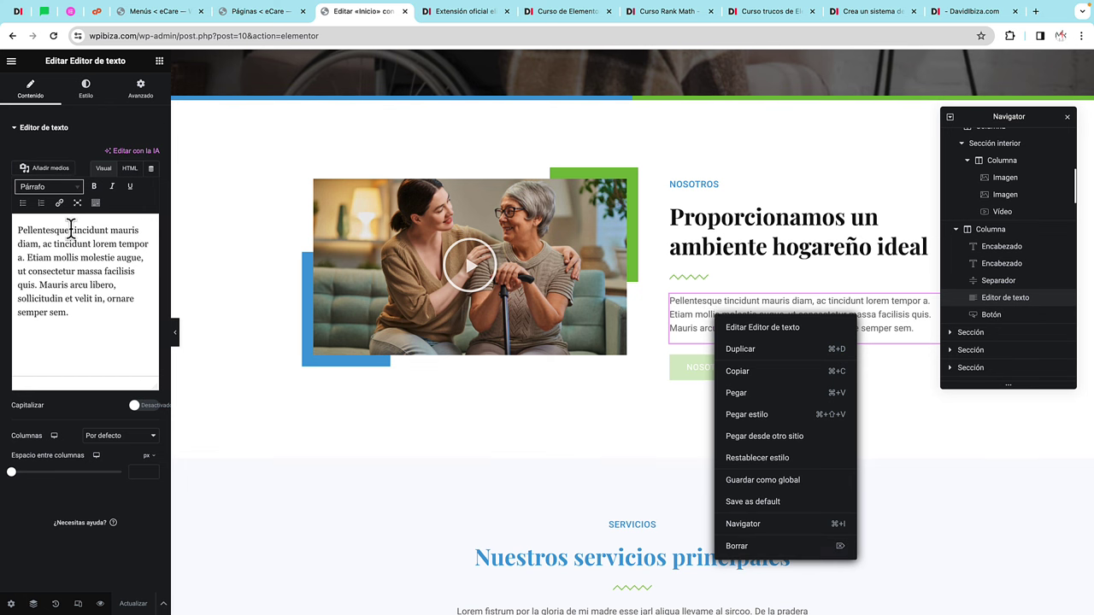
pyautogui.click(162, 69)
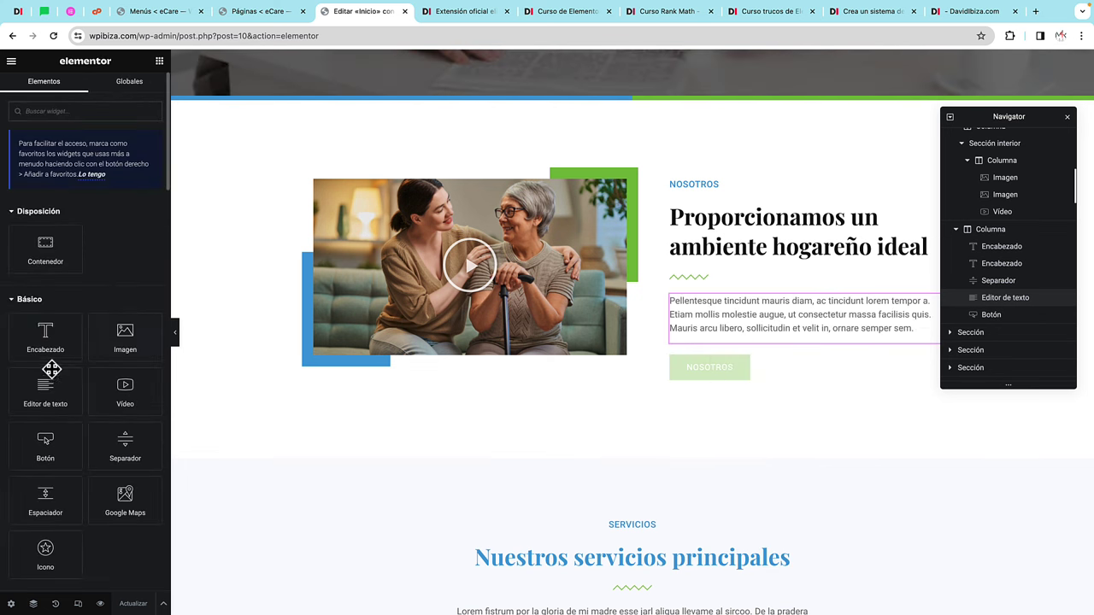
pyautogui.click(765, 370)
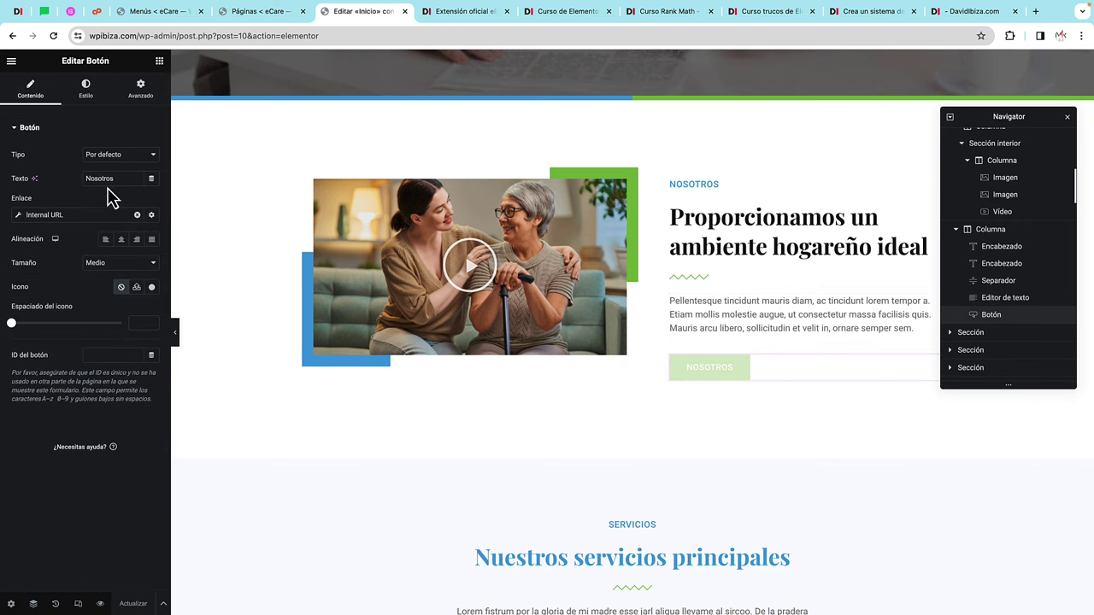
# Step: Examine the Servicios label, the Nuestros servicios principales heading and the introductory text of the services section
pyautogui.scroll(-5, 632, 328)
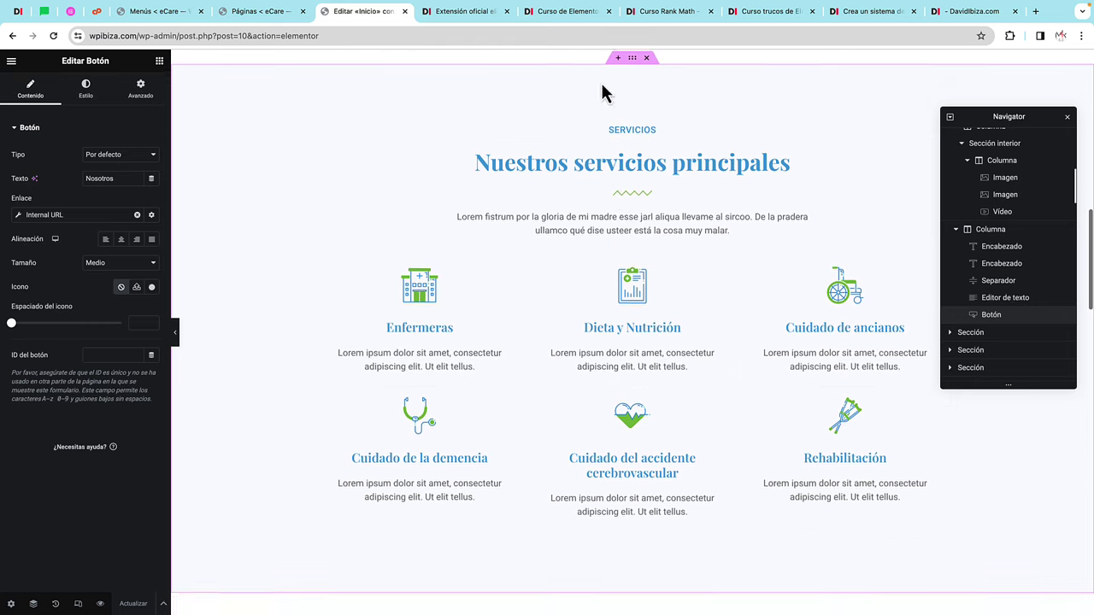
pyautogui.click(637, 128)
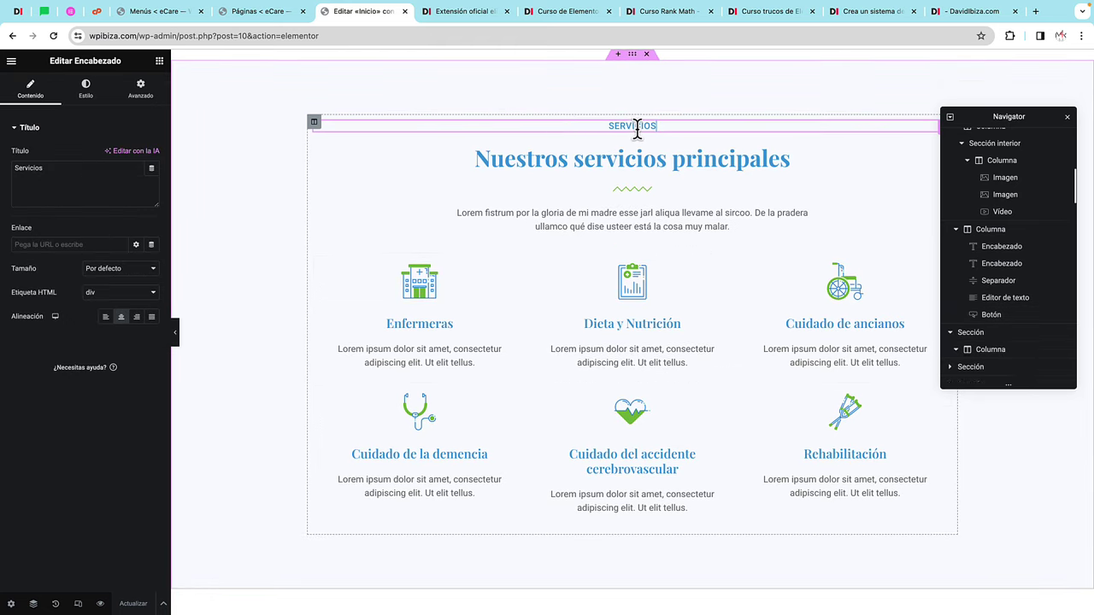
pyautogui.click(571, 163)
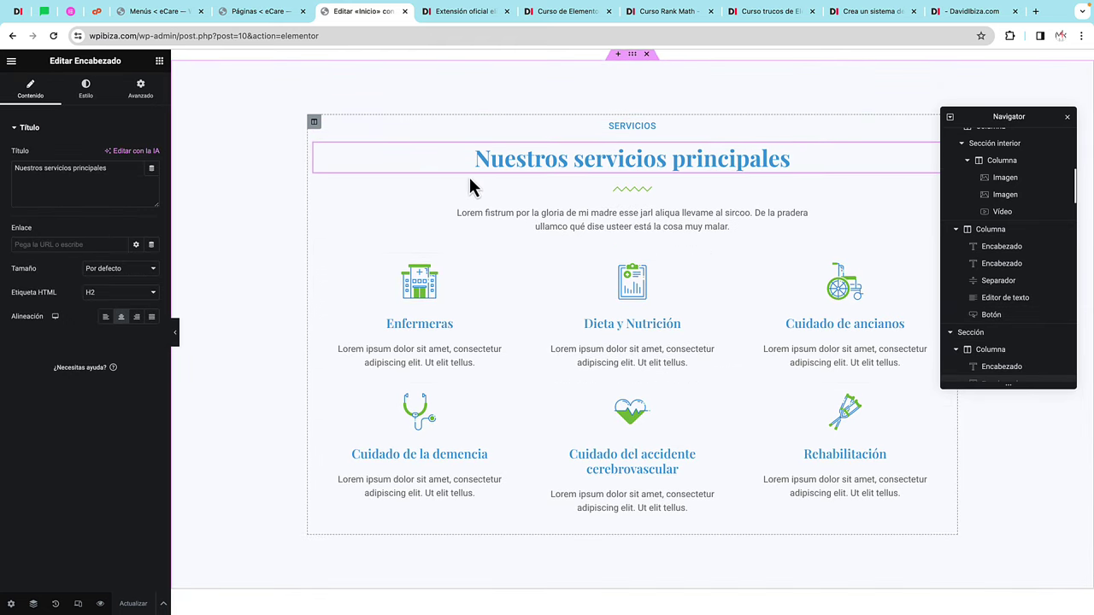
pyautogui.click(626, 224)
pyautogui.scroll(-2, 624, 225)
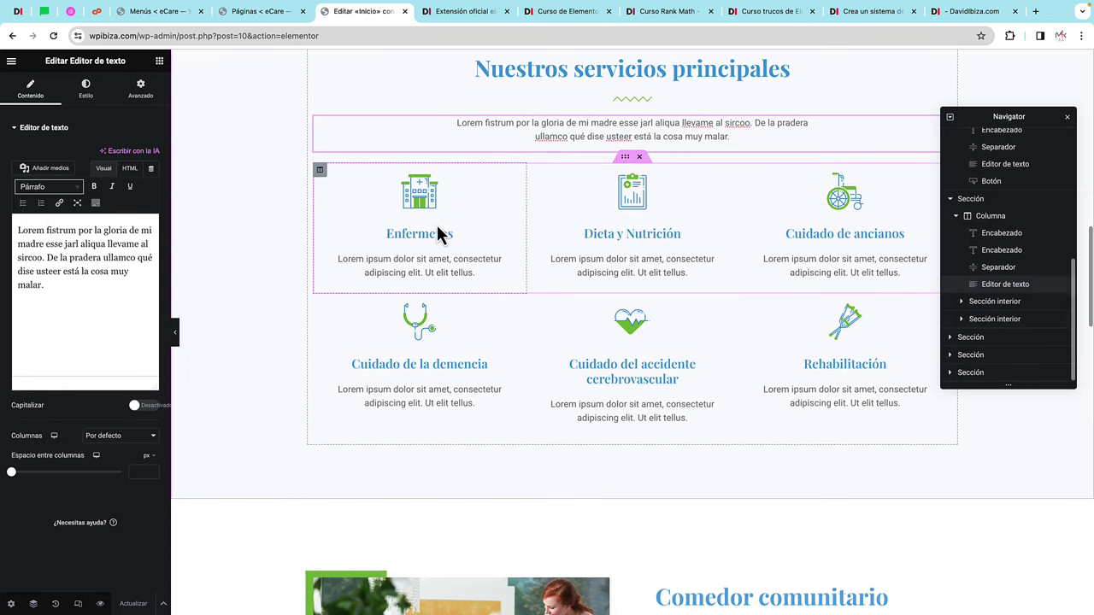
# Step: Examine the Enfermeras service's icon image and its style, title and description, and look over the content down to Comedor comunitario
pyautogui.click(422, 203)
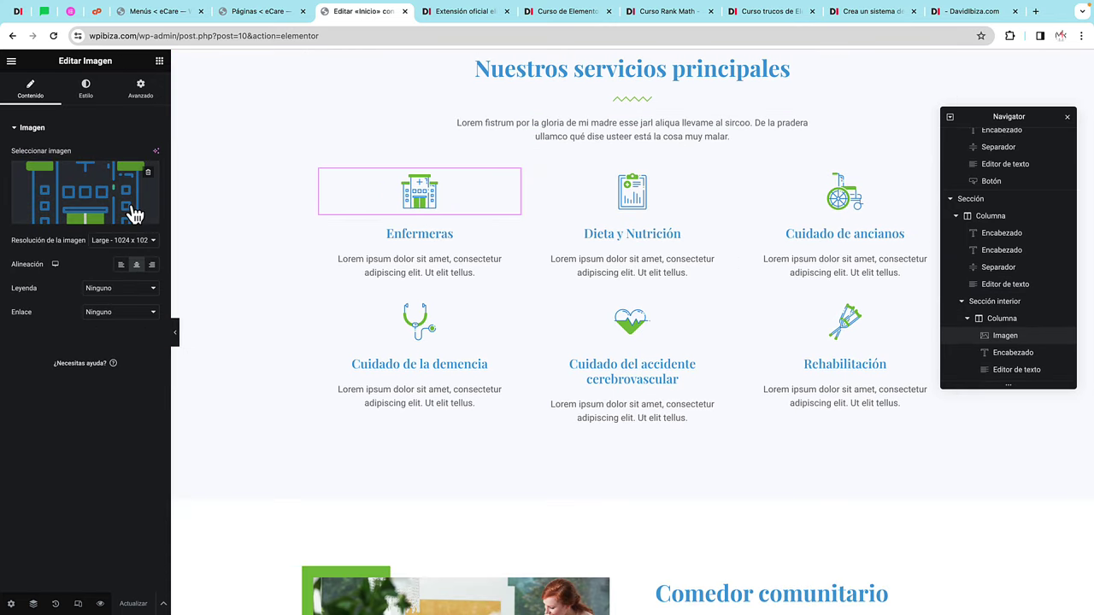
pyautogui.click(86, 99)
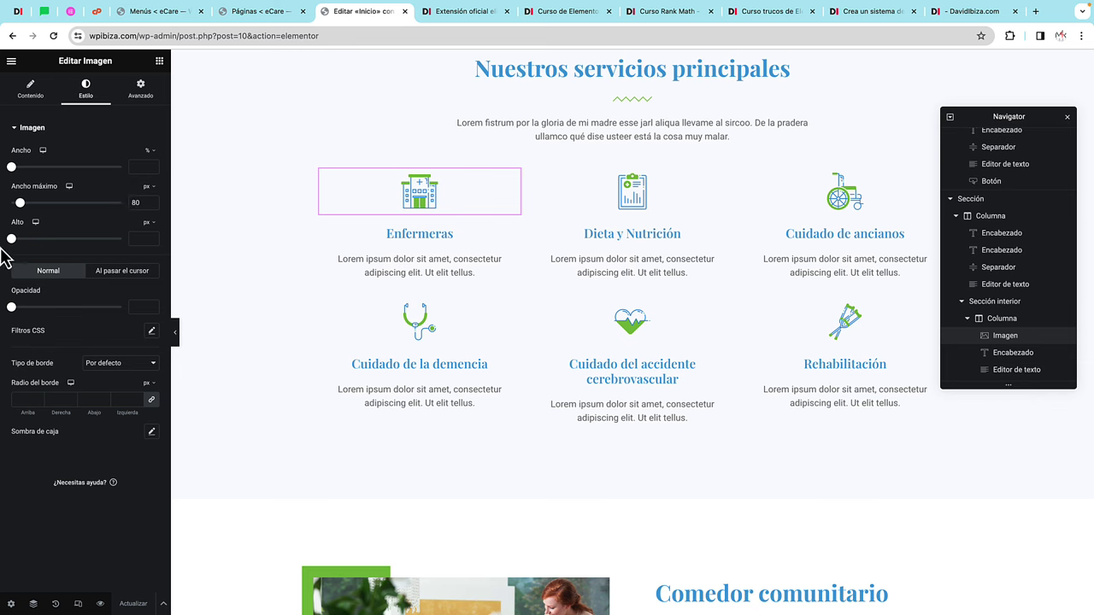
pyautogui.click(457, 235)
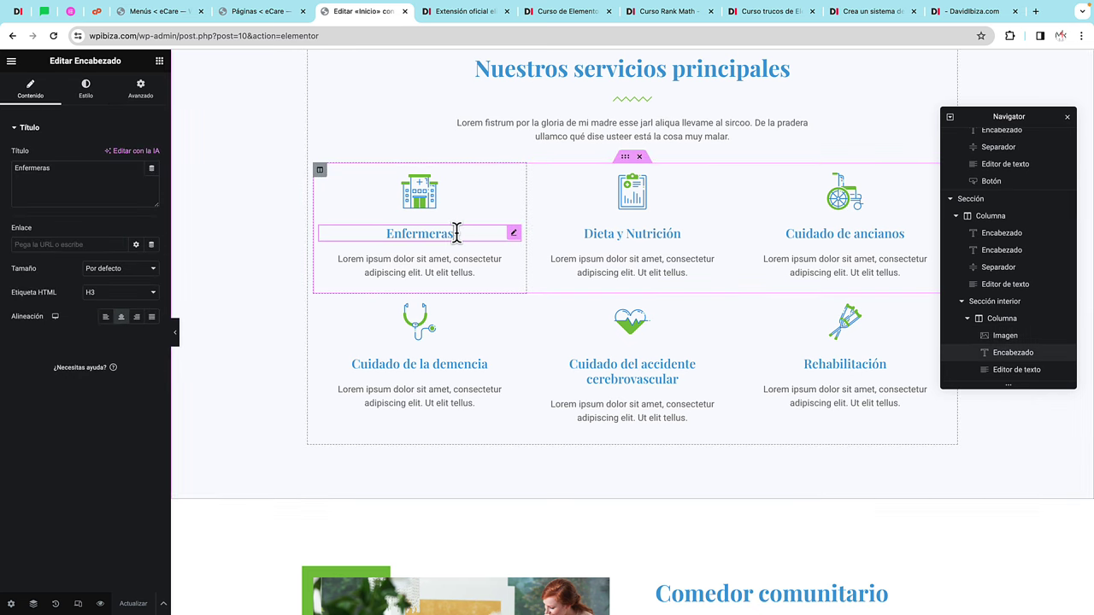
pyautogui.click(447, 262)
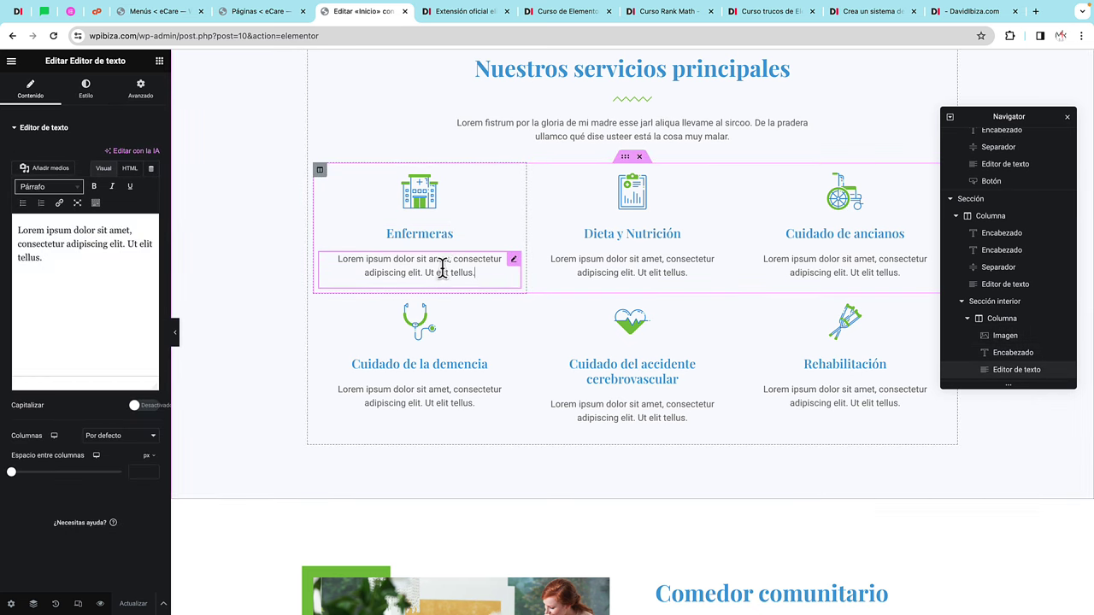
pyautogui.scroll(-1, 517, 332)
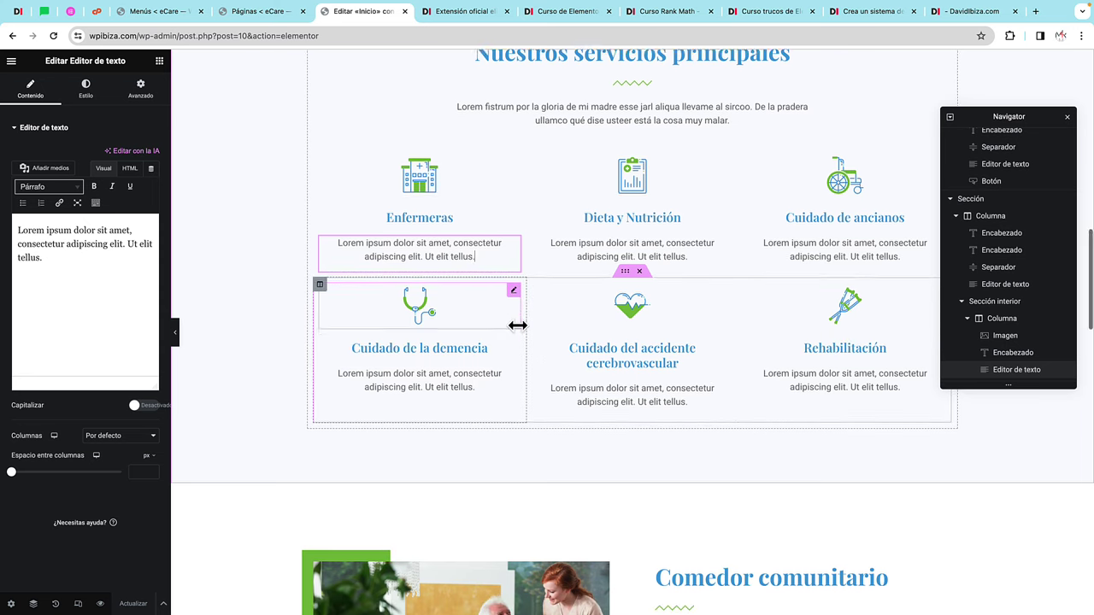
pyautogui.scroll(-5, 518, 325)
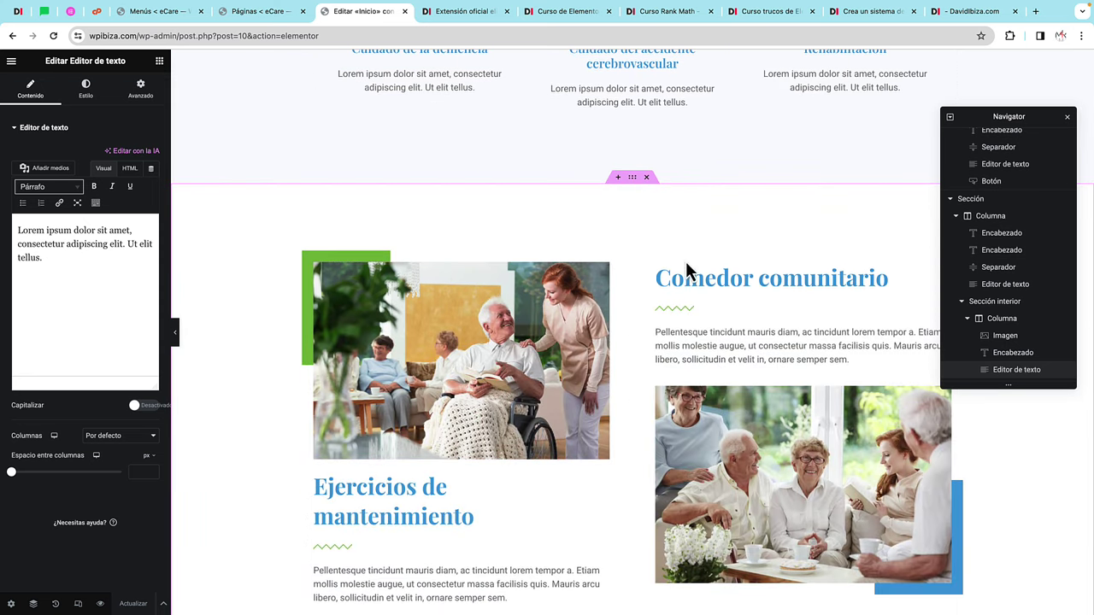
# Step: Examine the Comedor comunitario heading and the Ejercicios de mantenimiento image, including the media library's file upload option, and close the media dialog
pyautogui.scroll(-1, 703, 274)
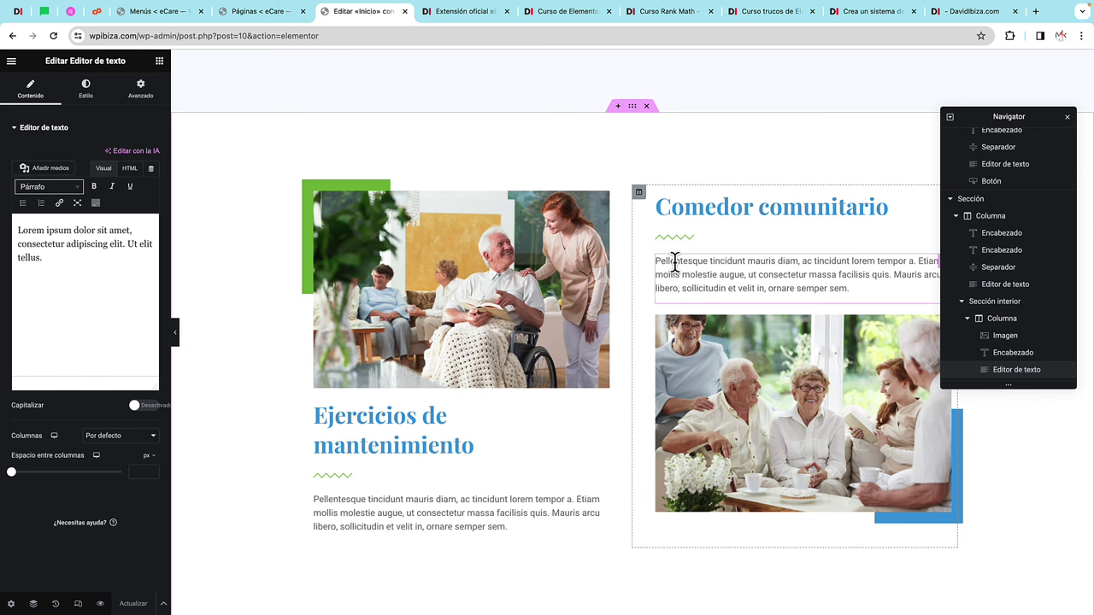
pyautogui.scroll(-1, 675, 262)
pyautogui.click(764, 151)
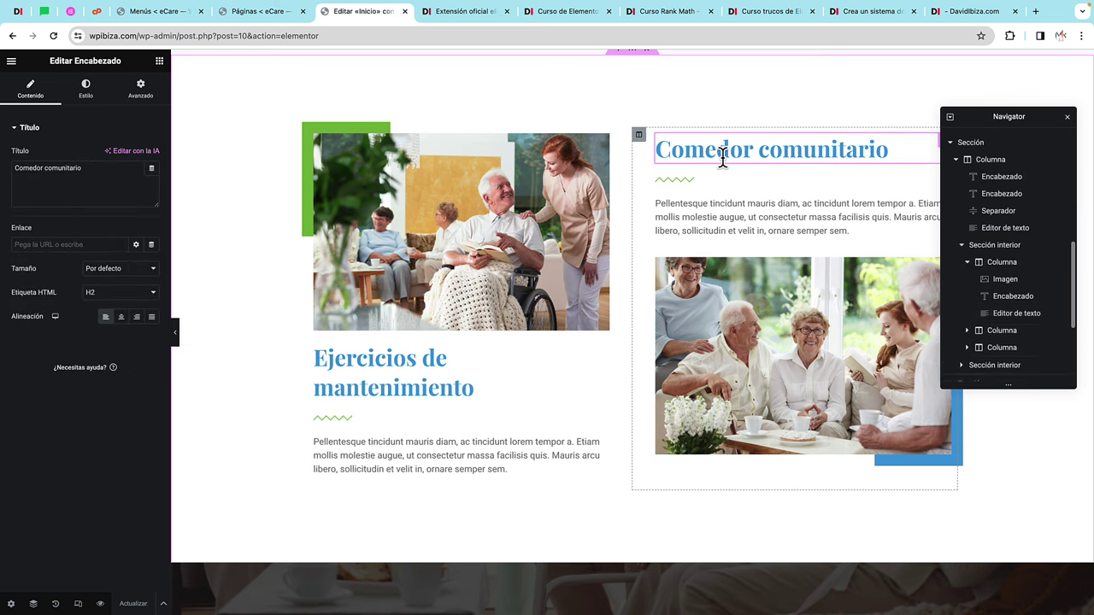
pyautogui.click(527, 205)
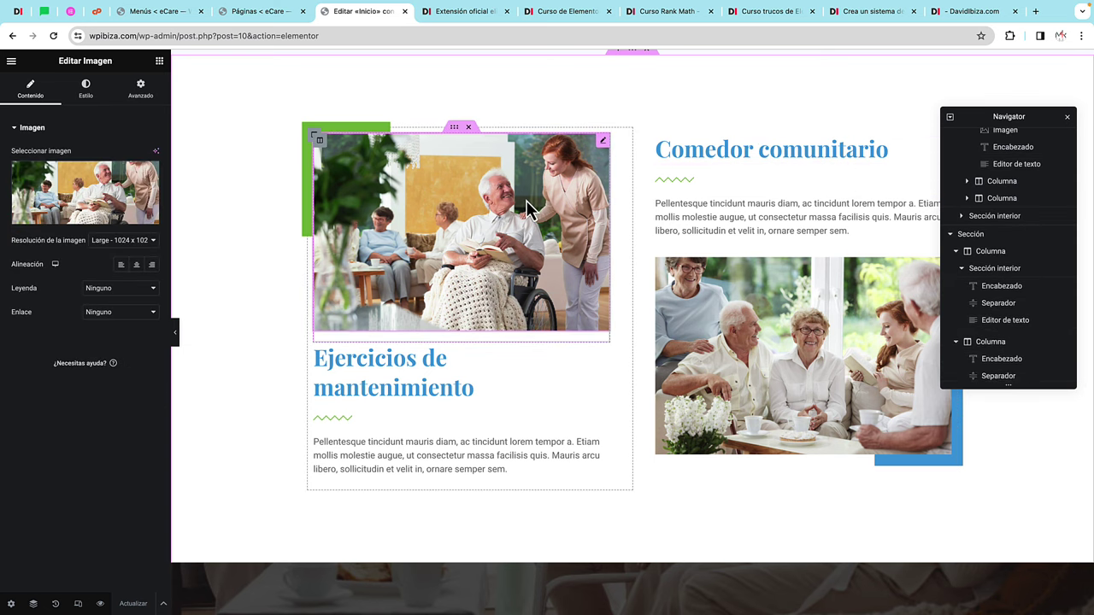
pyautogui.click(105, 191)
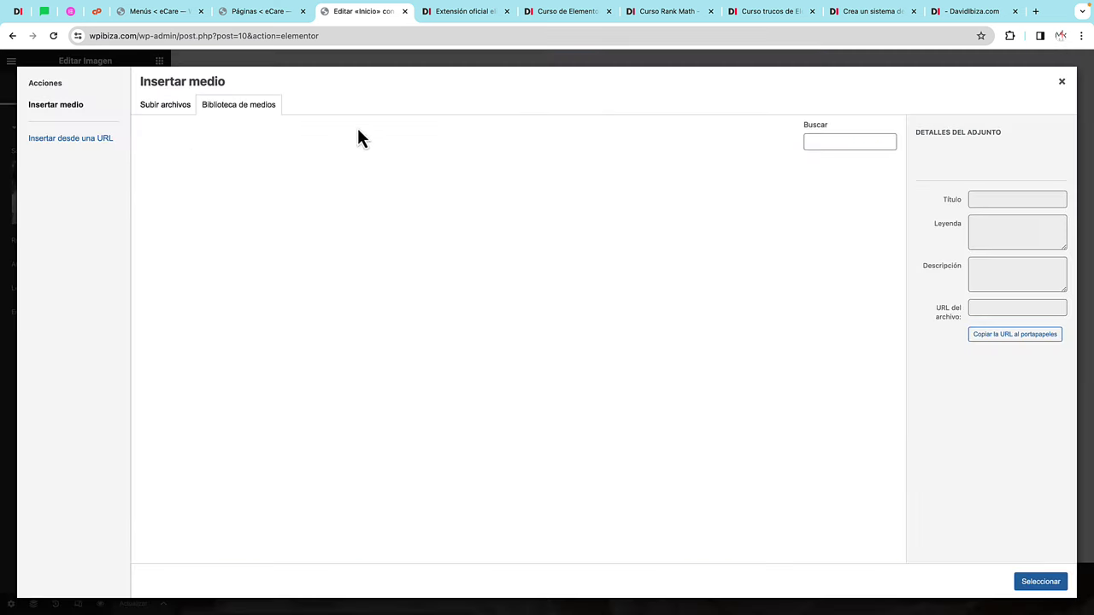
pyautogui.click(163, 106)
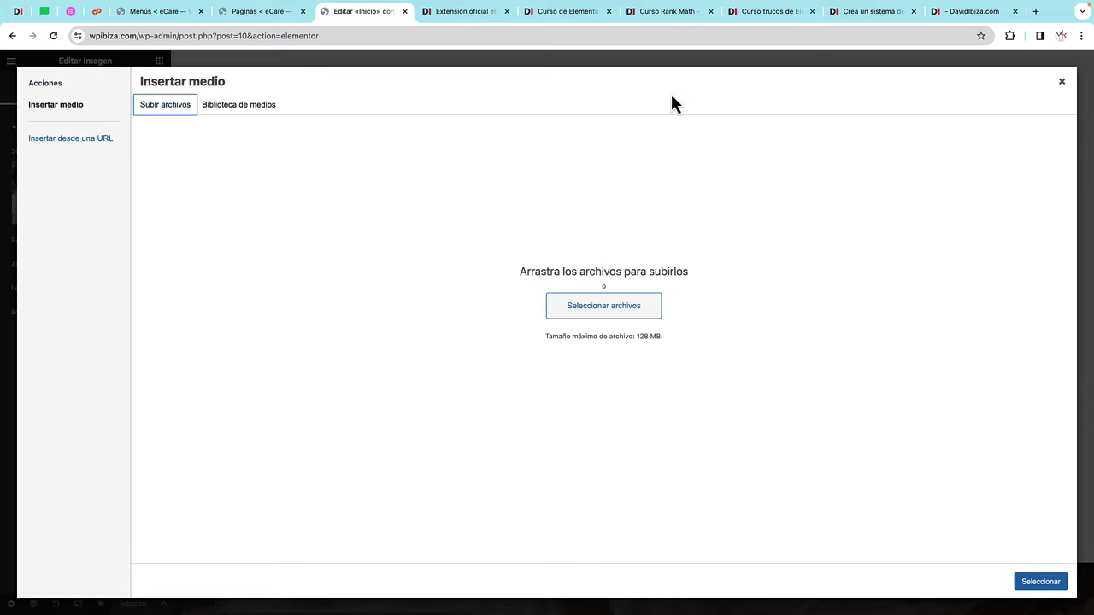
pyautogui.click(1061, 84)
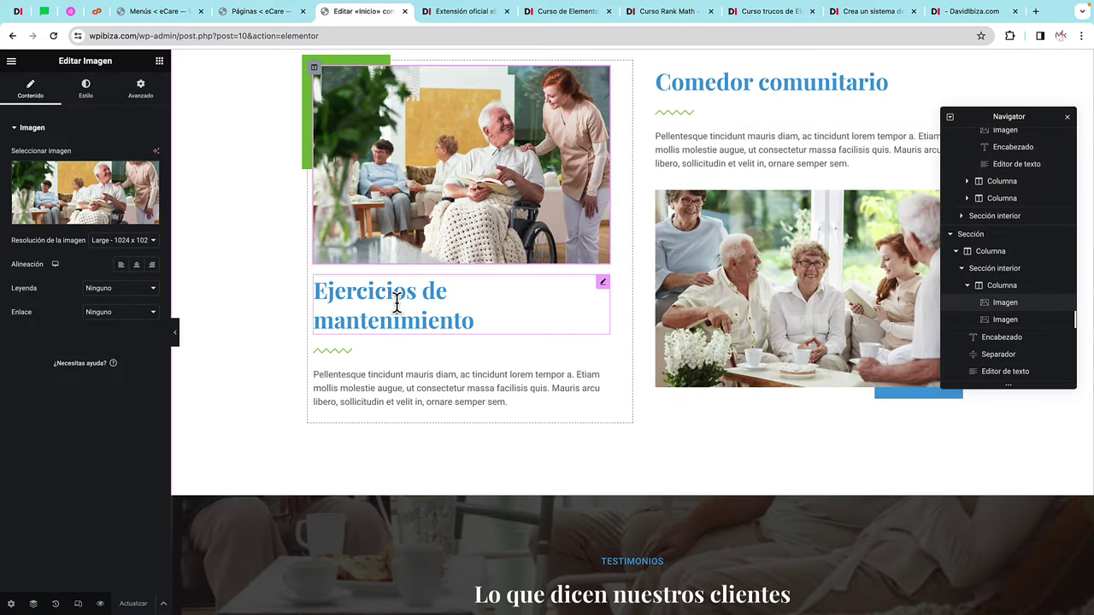
# Step: Examine the Ejercicios de mantenimiento heading and paragraph, and the image below the Comedor comunitario text
pyautogui.click(397, 301)
pyautogui.click(487, 386)
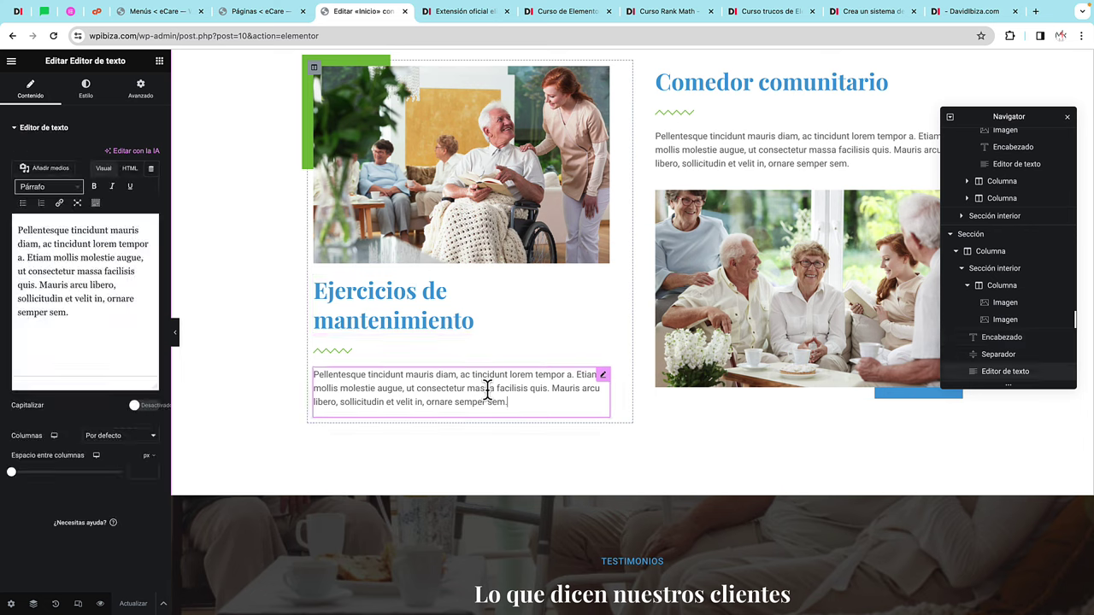
pyautogui.click(785, 326)
# Step: Examine the Testimonios section's background image settings, its label, the Lo que dicen nuestros clientes heading and the introductory text
pyautogui.scroll(-5, 779, 322)
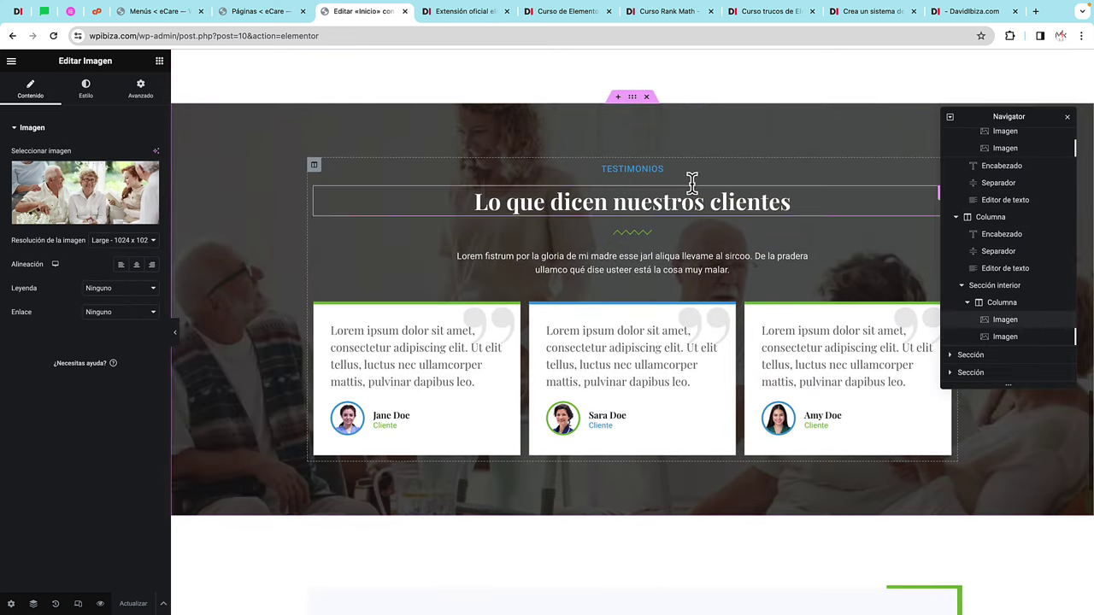
pyautogui.click(632, 98)
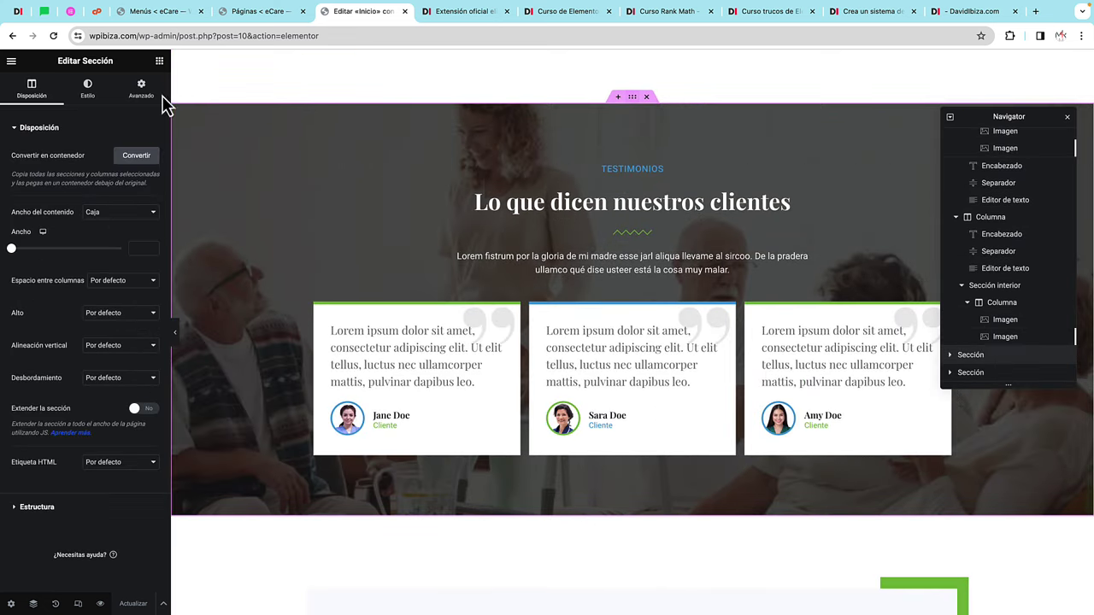
pyautogui.click(94, 98)
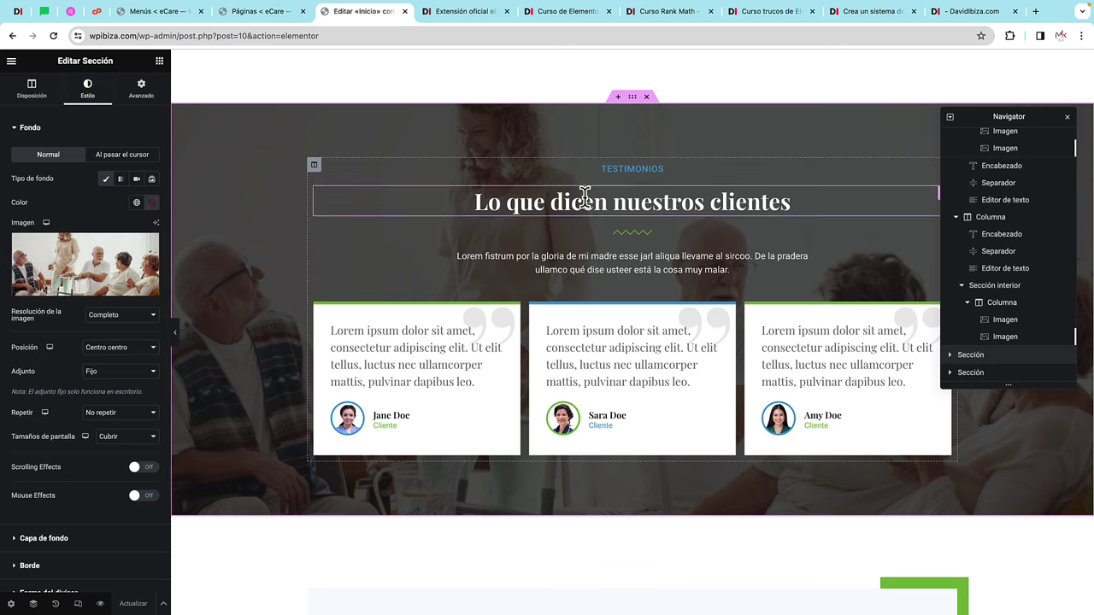
pyautogui.click(624, 169)
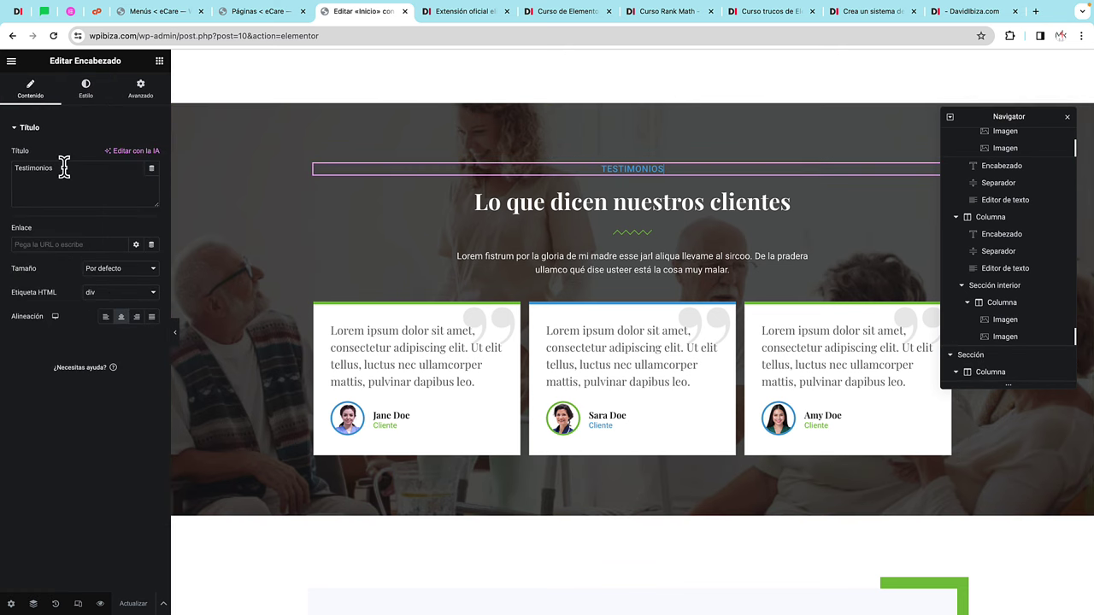
pyautogui.click(586, 199)
pyautogui.click(592, 259)
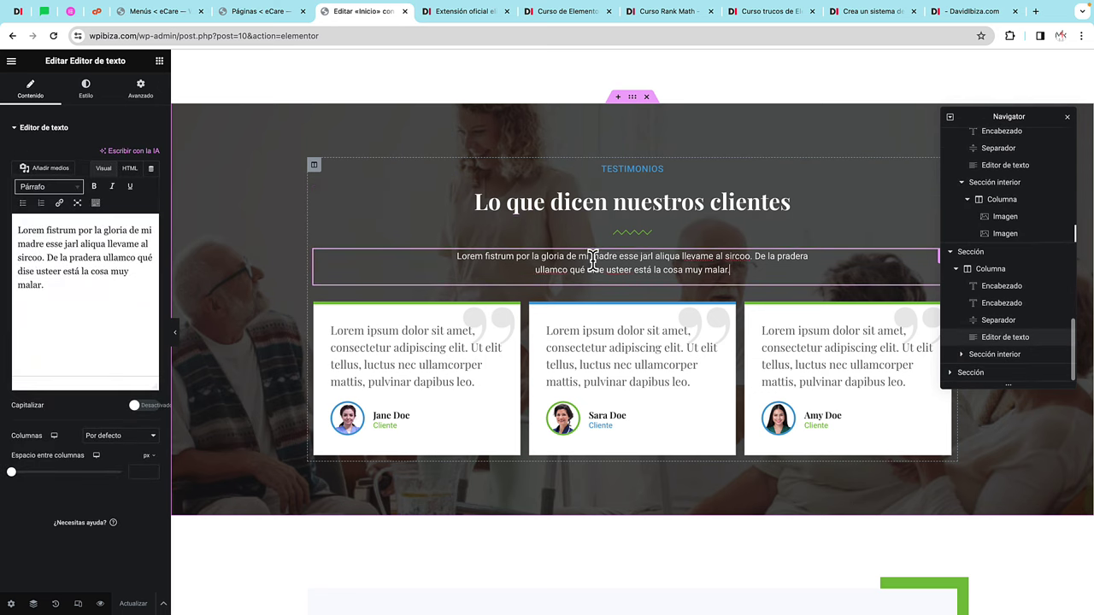
# Step: Examine the first testimonial card's content text, image, name and title fields
pyautogui.click(474, 329)
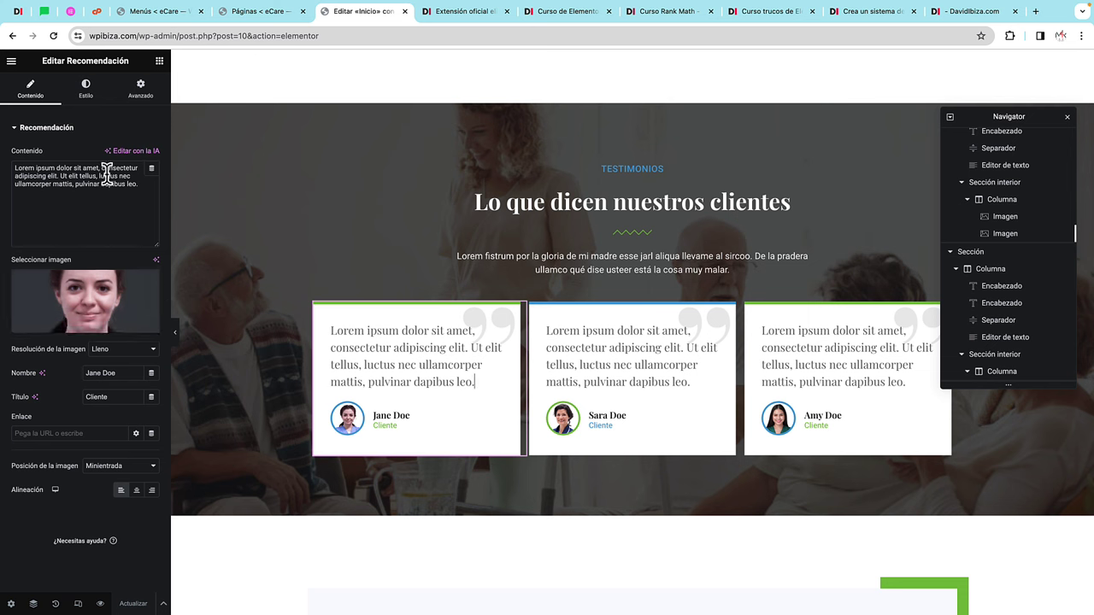
pyautogui.moveTo(139, 191); pyautogui.dragTo(5, 175)
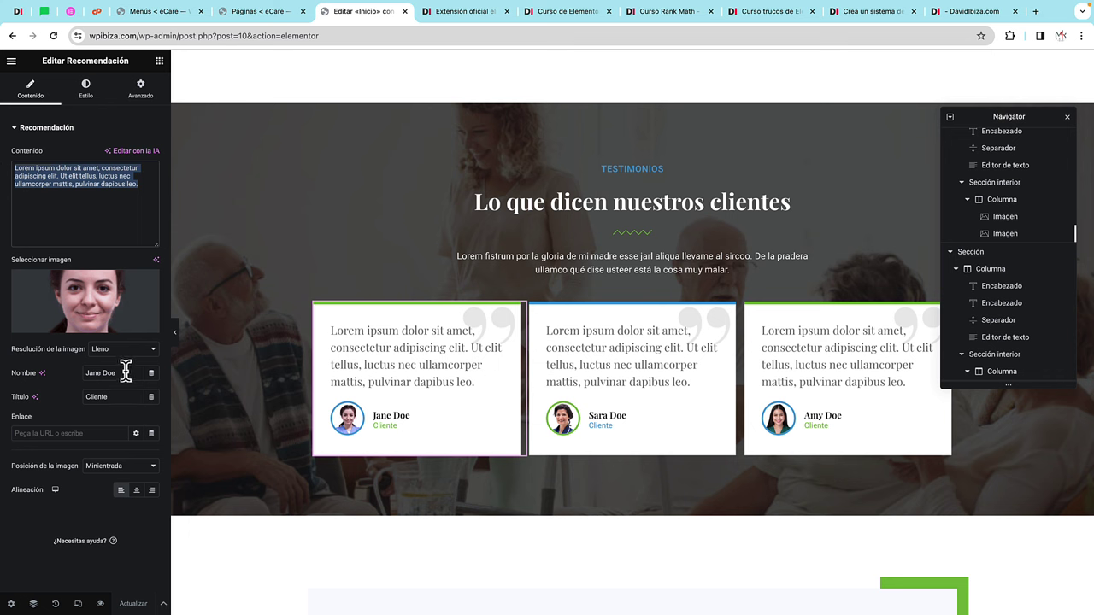
pyautogui.doubleClick(124, 398)
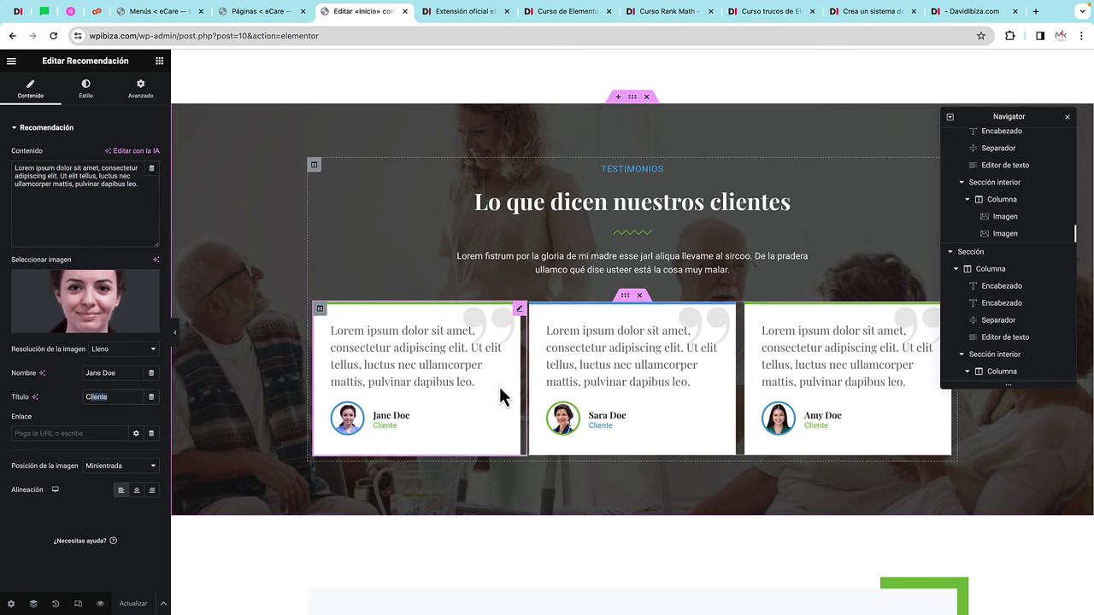
# Step: Examine the Póngase en contacto con nosotros heading, its text and the Contacto button's link, and look over the footer
pyautogui.scroll(-5, 728, 412)
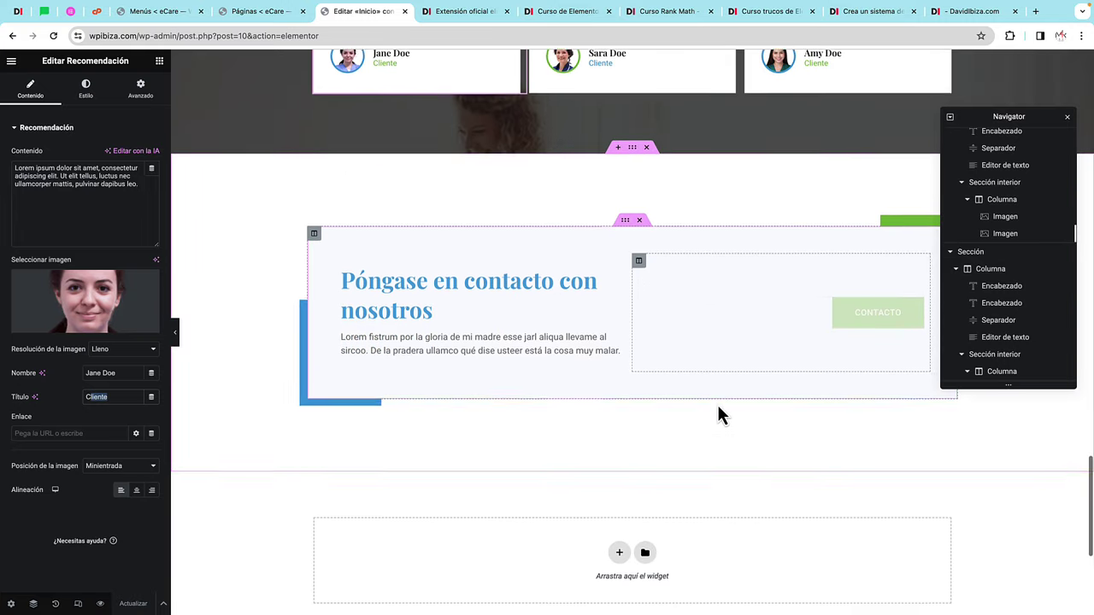
pyautogui.click(513, 281)
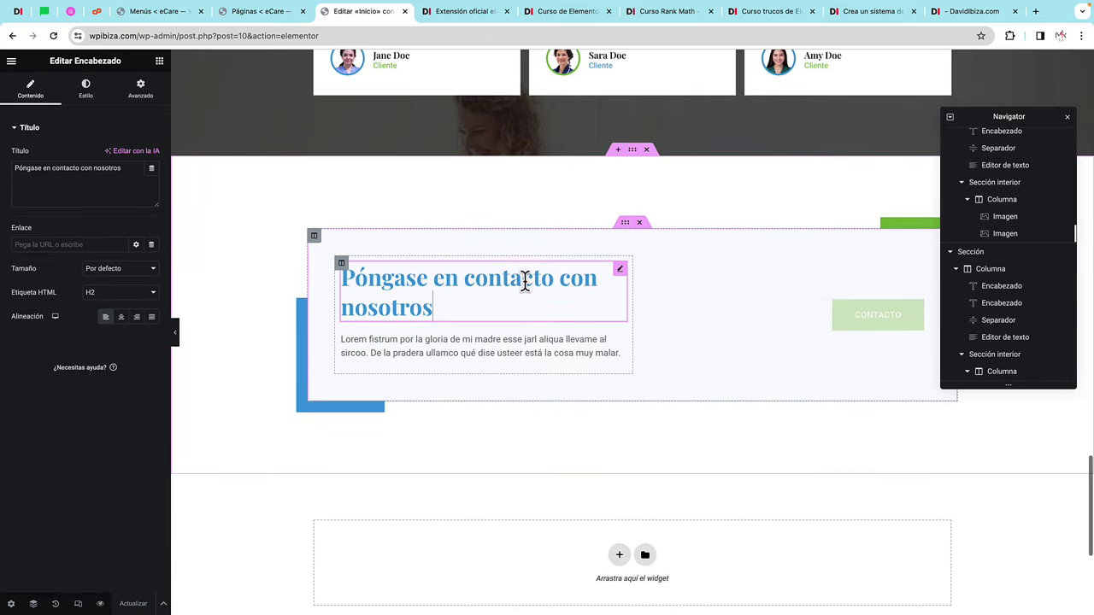
pyautogui.click(459, 351)
pyautogui.click(913, 323)
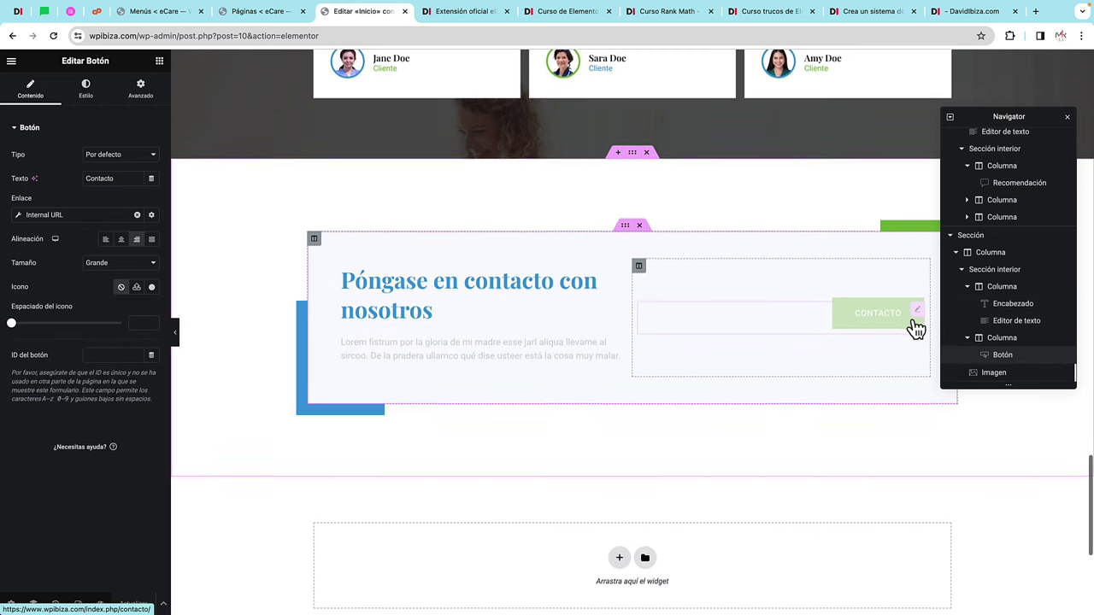
pyautogui.scroll(-3, 910, 322)
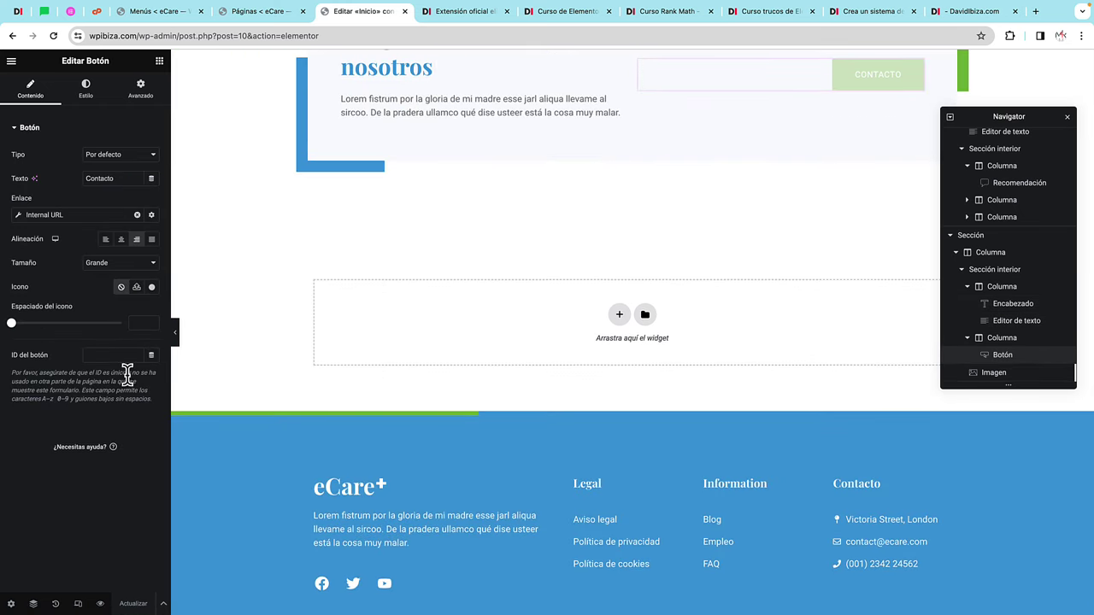
# Step: Leave the home page editor for the live site and open the Nosotros page for editing with Elementor
pyautogui.click(12, 61)
pyautogui.click(55, 257)
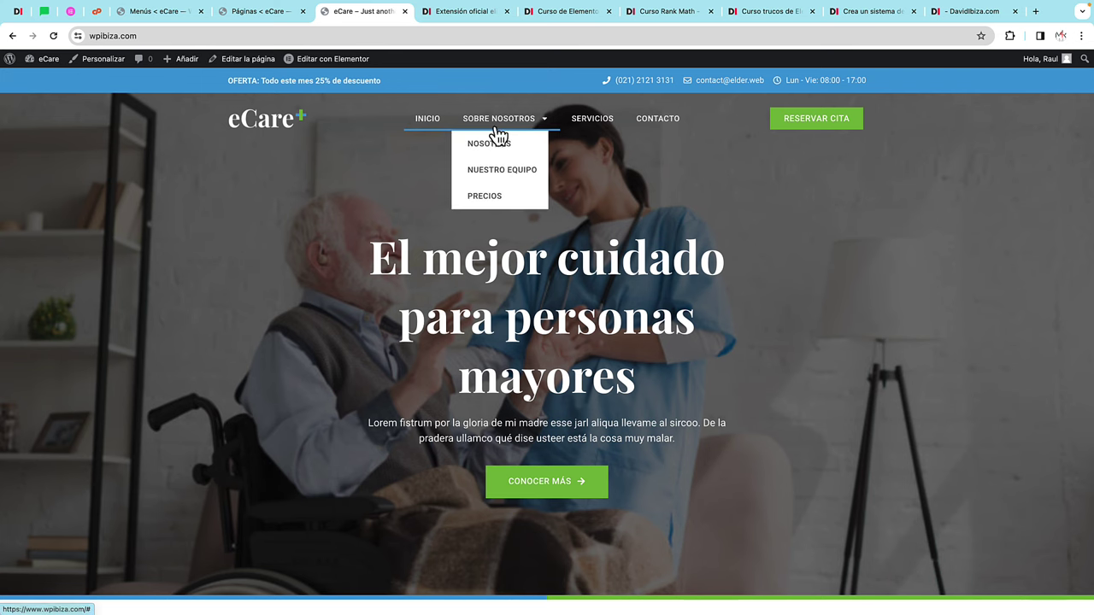
pyautogui.click(495, 144)
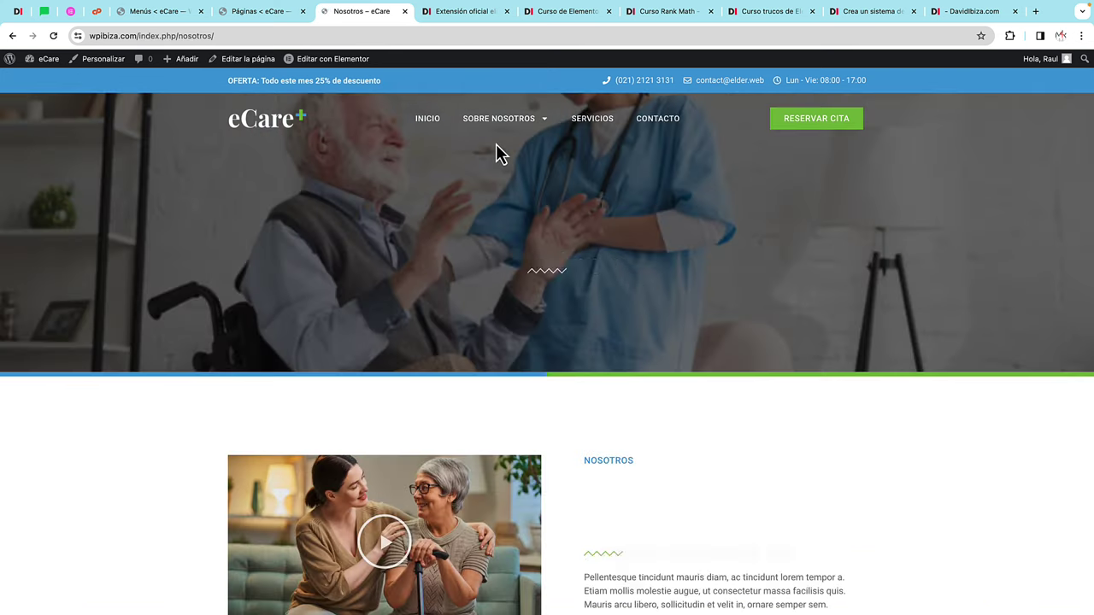
pyautogui.click(333, 59)
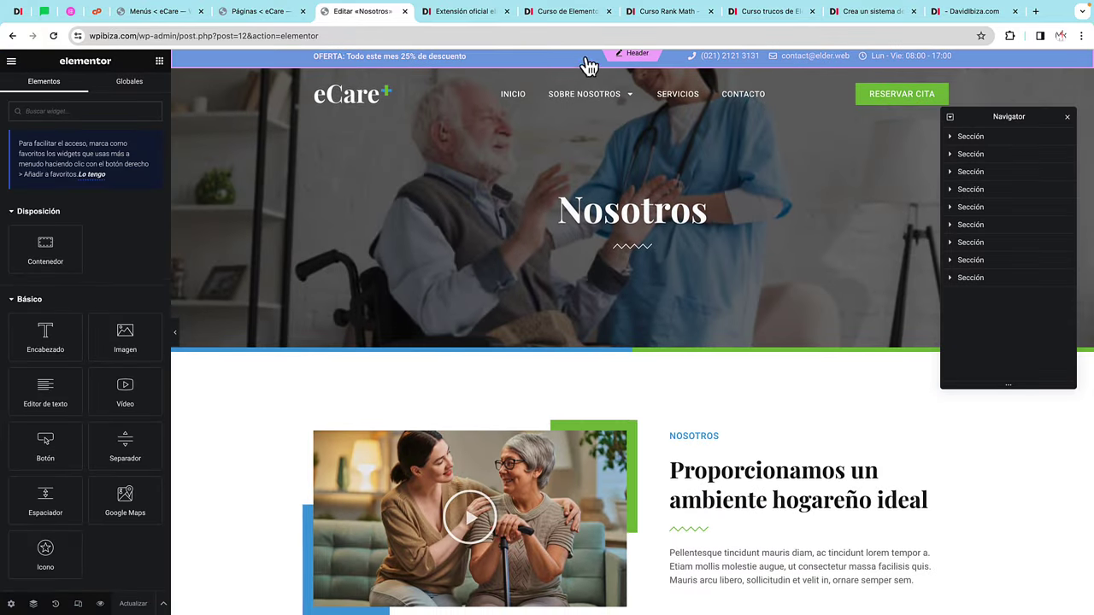
# Step: Examine the Nosotros page's hero background image, and the label, heading, paragraph and zigzag separator of the section beneath it
pyautogui.click(974, 139)
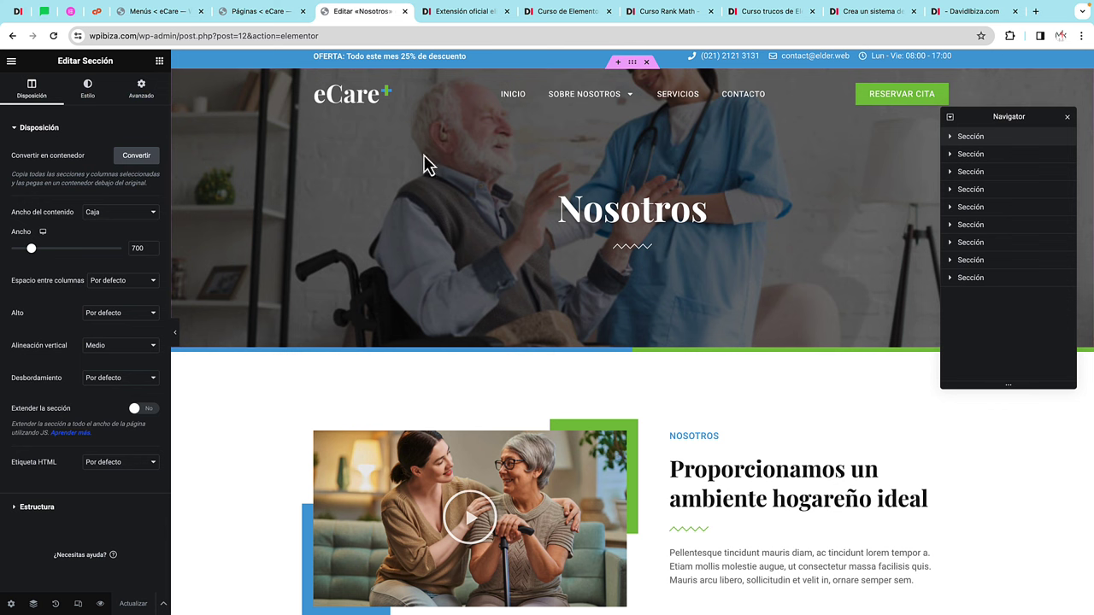
pyautogui.click(89, 102)
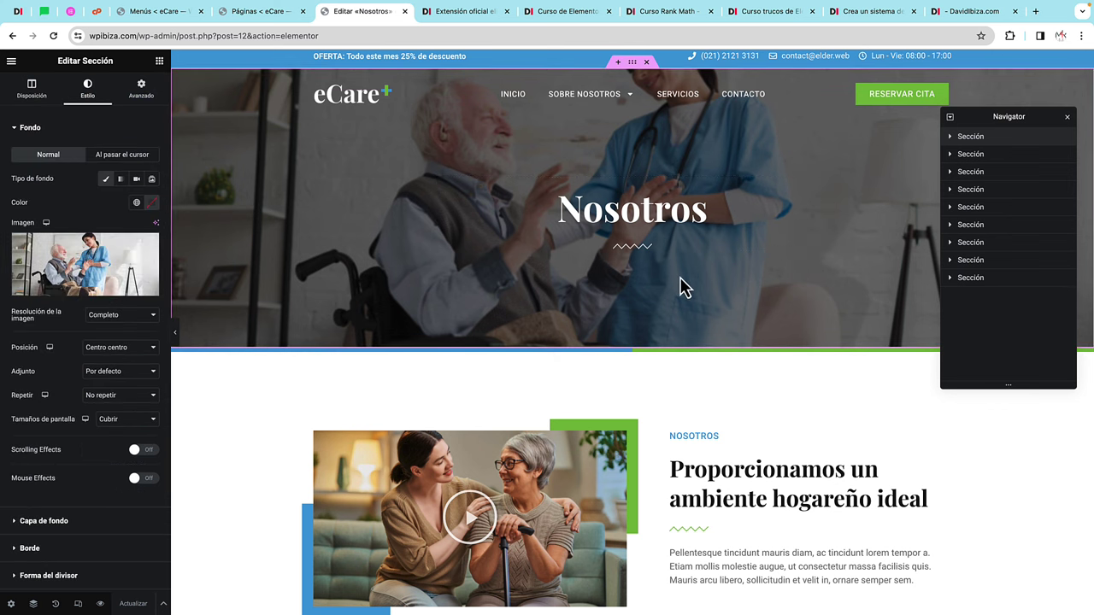
pyautogui.scroll(-3, 684, 286)
pyautogui.click(697, 312)
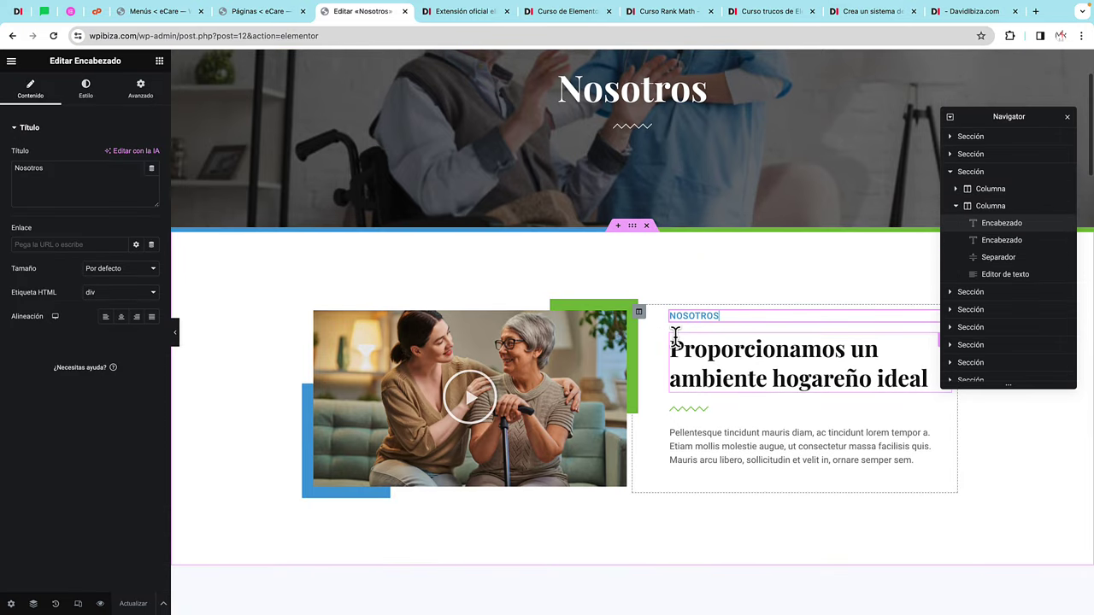
pyautogui.click(715, 361)
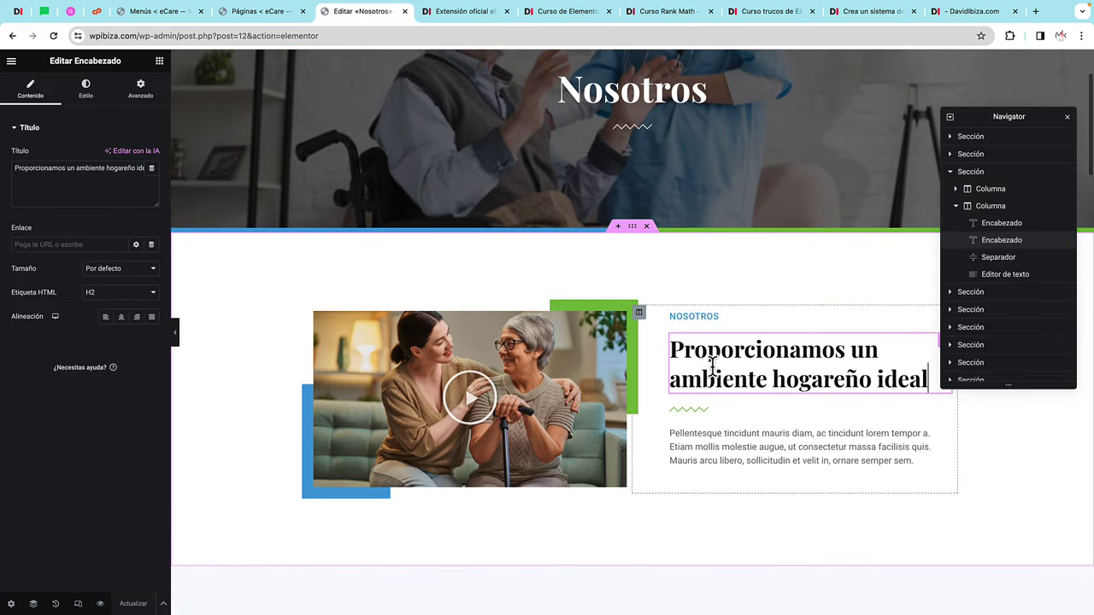
pyautogui.click(708, 436)
pyautogui.click(696, 412)
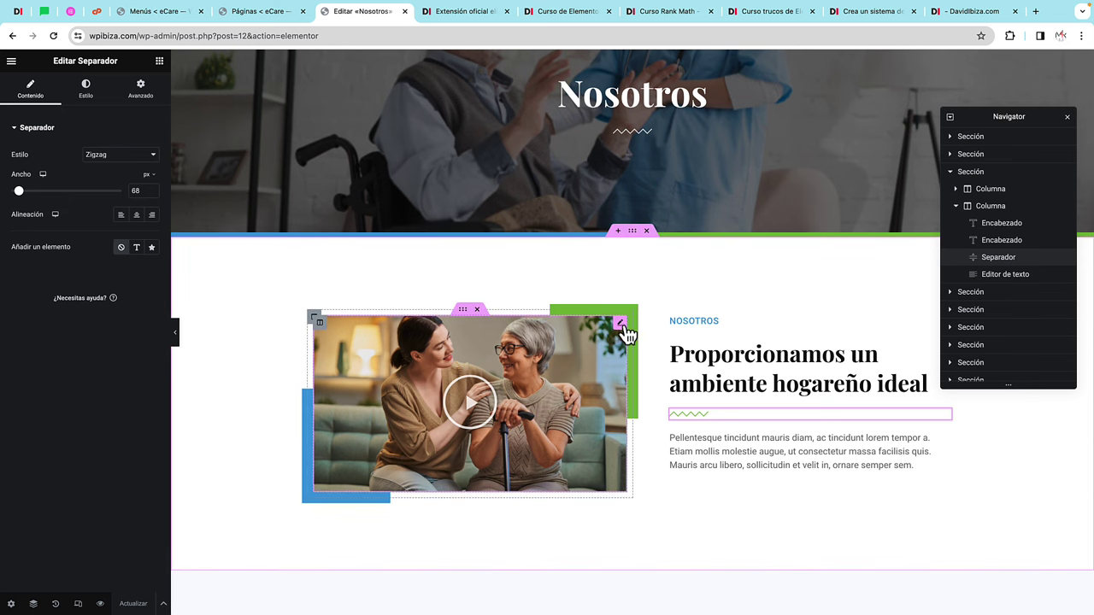
# Step: Examine the Nosotros page video widget's YouTube link and its overlay image settings
pyautogui.click(621, 330)
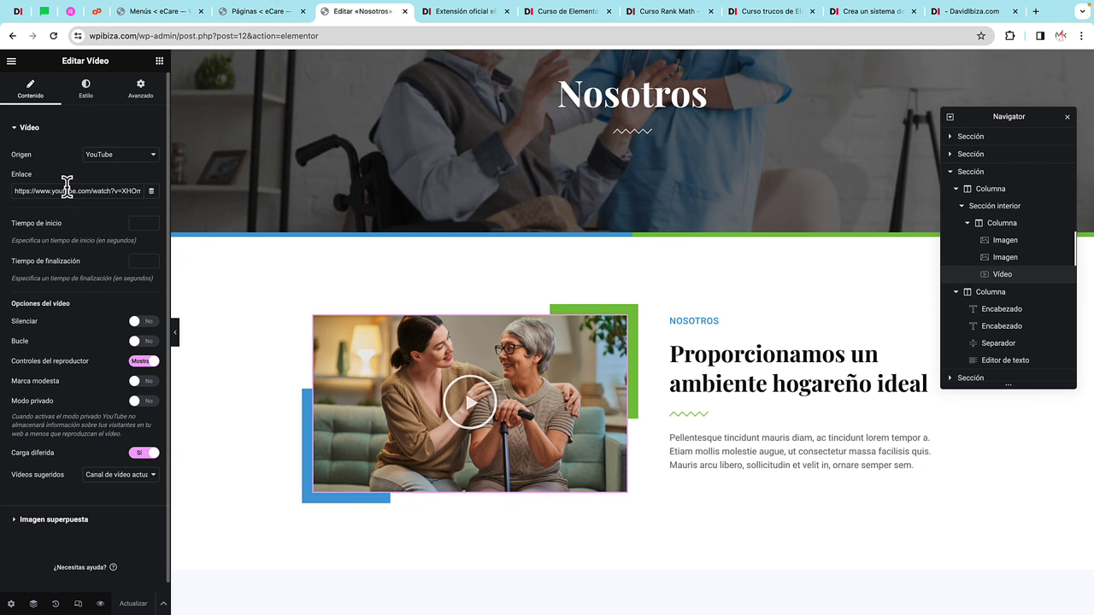
pyautogui.moveTo(12, 190); pyautogui.dragTo(117, 191)
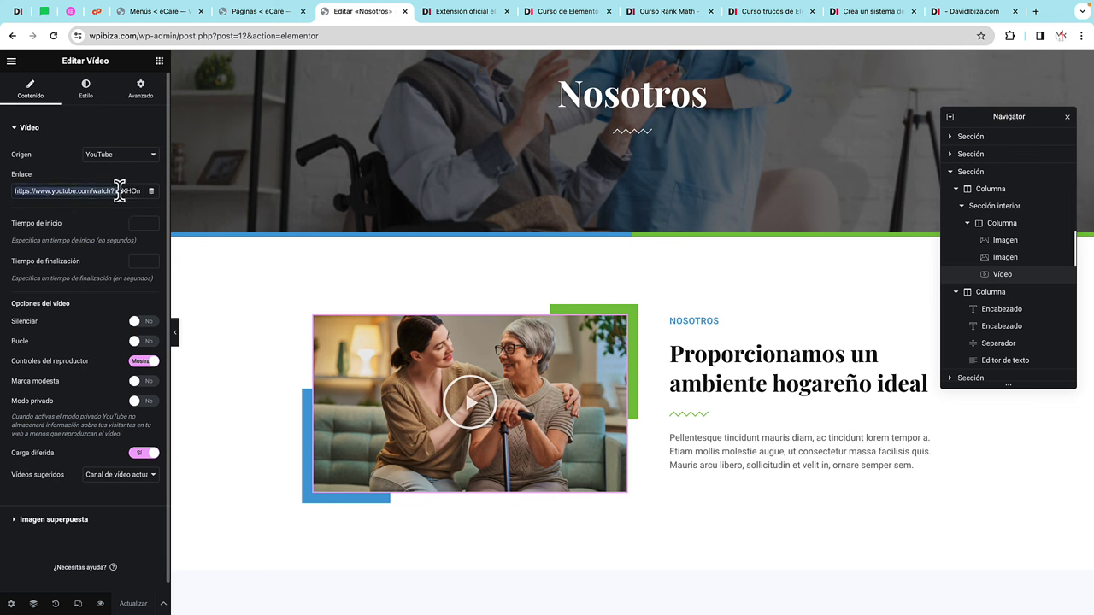
pyautogui.click(75, 519)
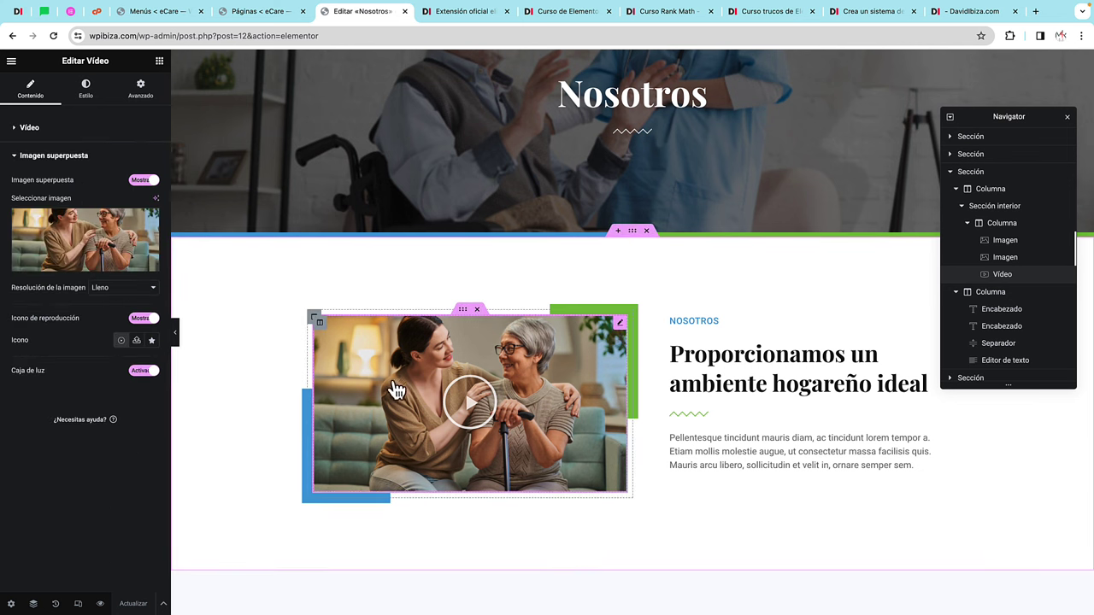
# Step: Examine the Visión y Misión label, separator and introductory text in the Nuestra visión y misión section
pyautogui.scroll(-5, 486, 417)
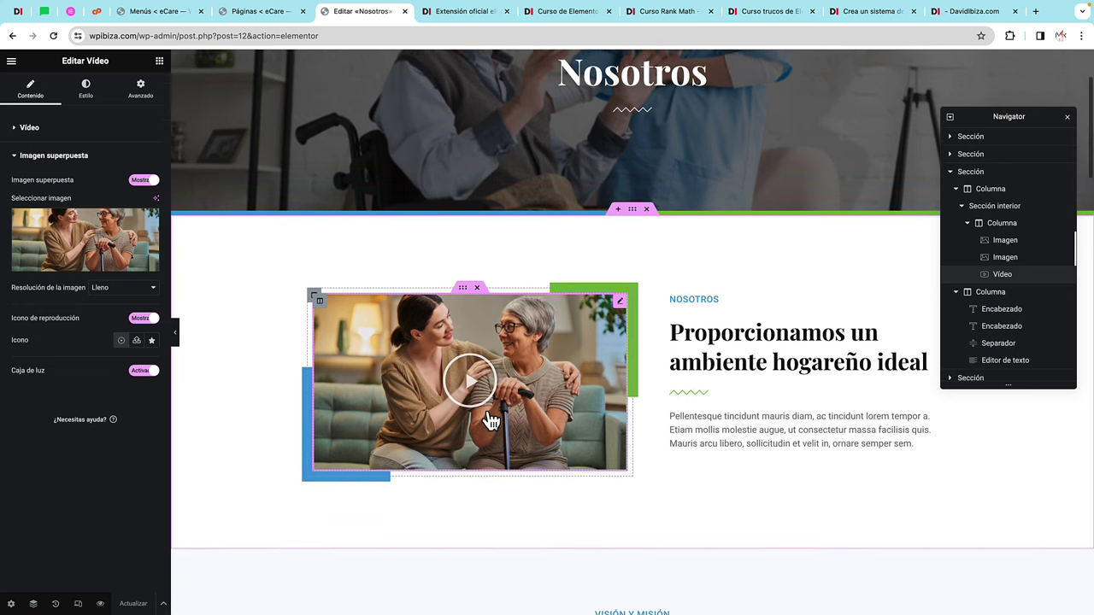
pyautogui.scroll(-4, 577, 427)
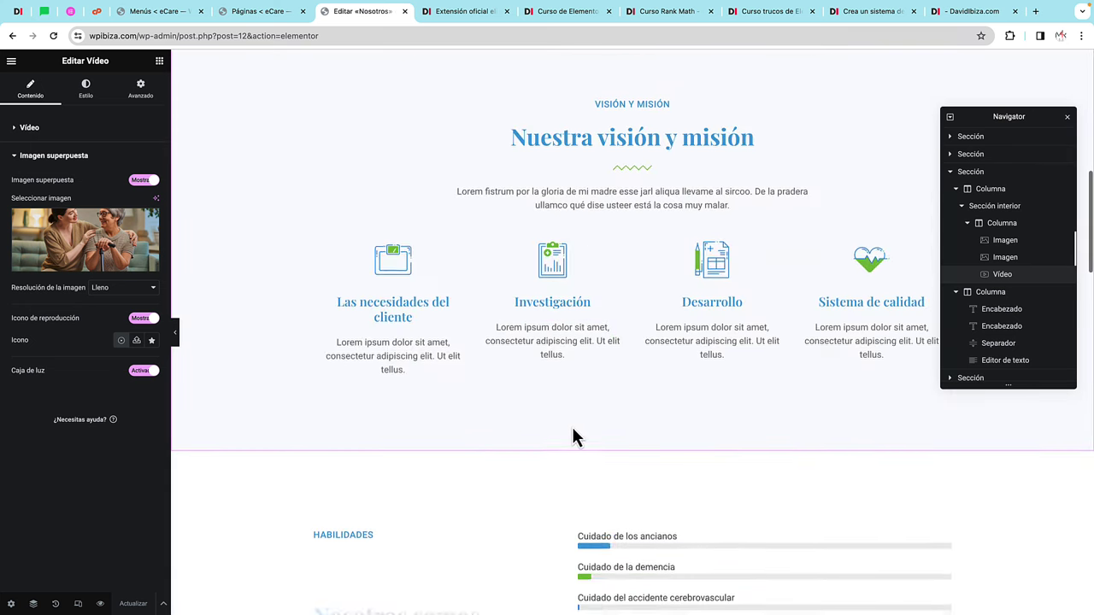
pyautogui.scroll(1, 586, 376)
pyautogui.click(620, 154)
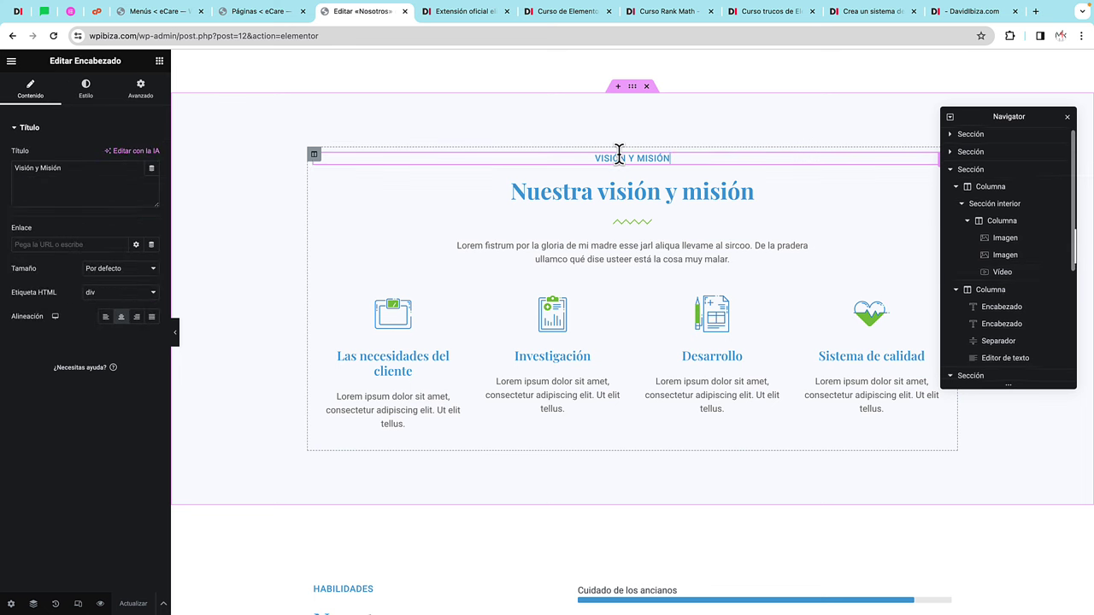
pyautogui.click(635, 222)
pyautogui.click(619, 246)
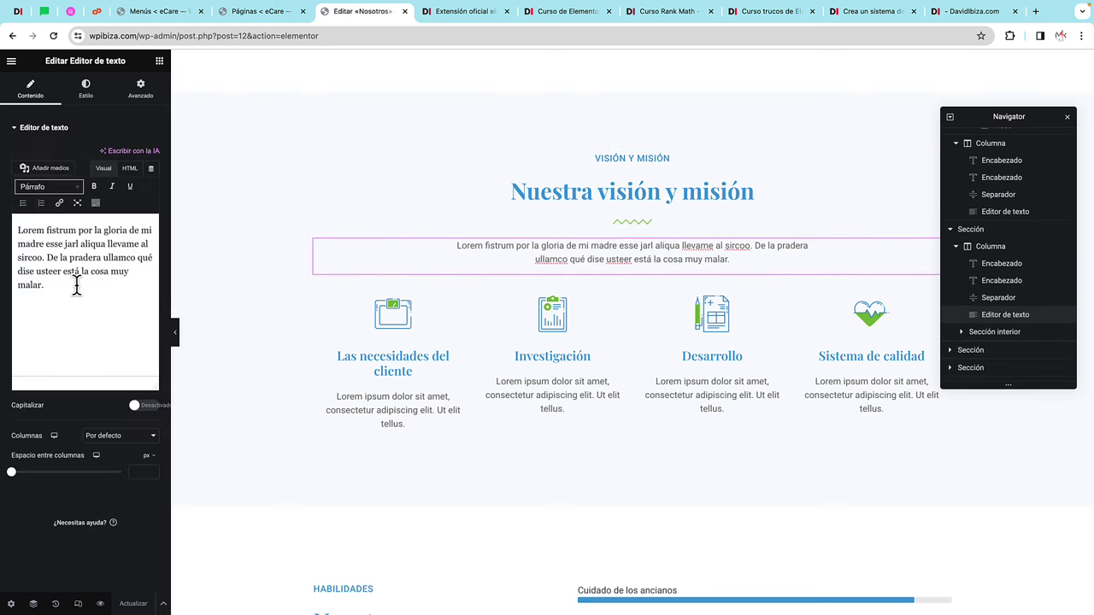
pyautogui.moveTo(103, 295); pyautogui.dragTo(6, 231)
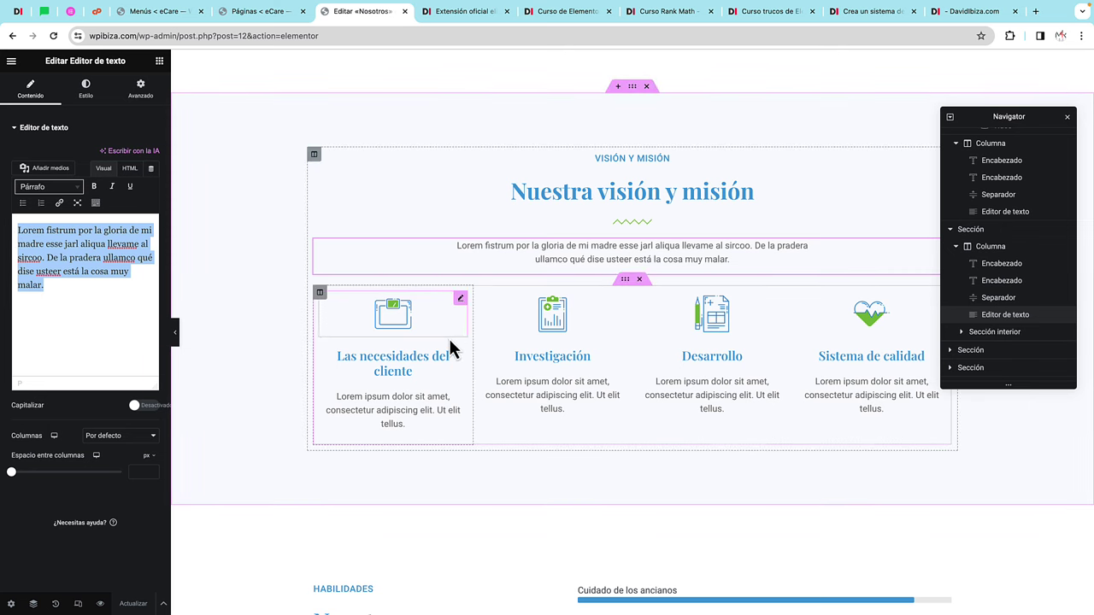
# Step: Examine the image, heading and description text of the Las necesidades del cliente column in the Nuestra visión y misión section
pyautogui.click(404, 320)
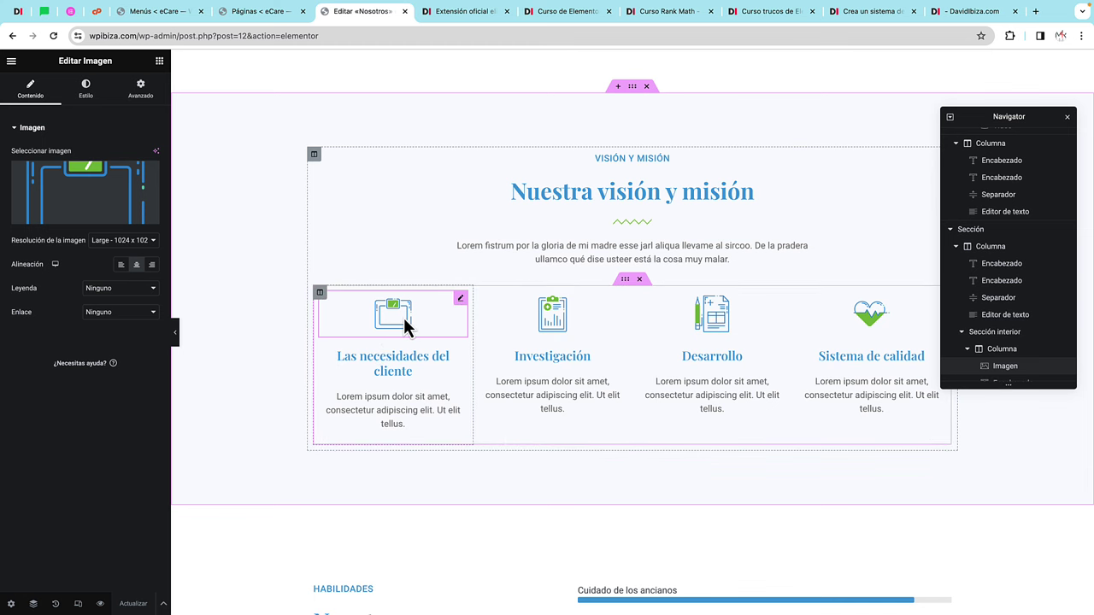
pyautogui.moveTo(100, 187)
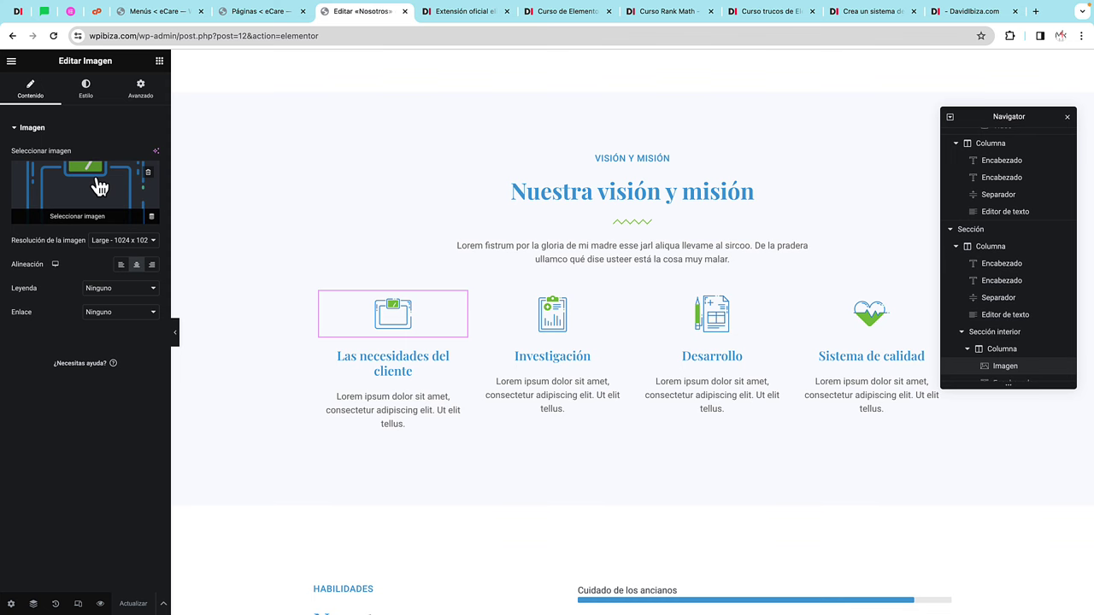
pyautogui.click(408, 359)
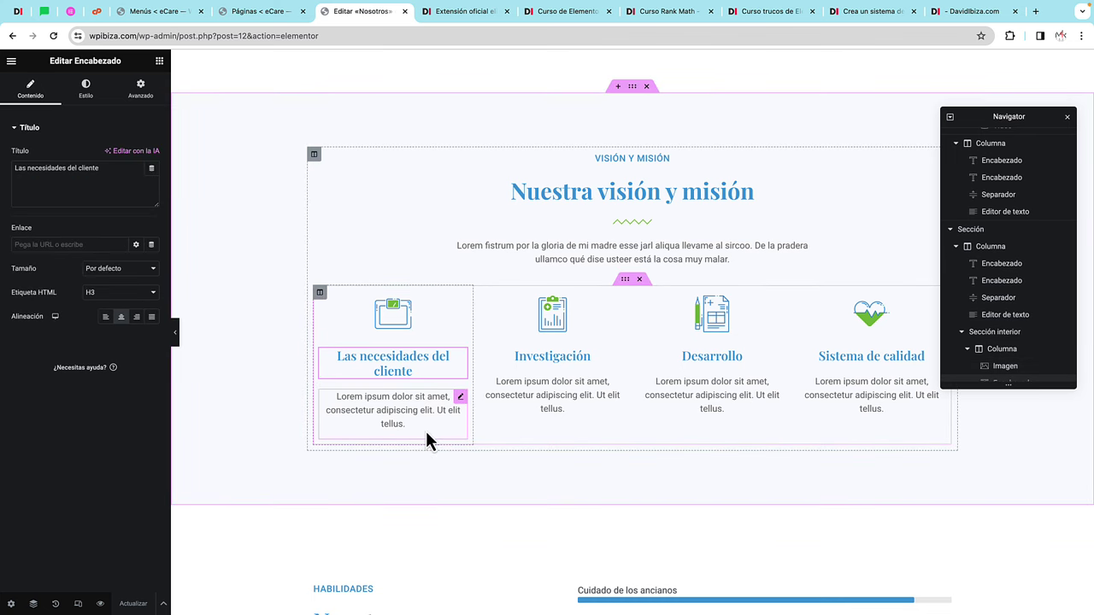
pyautogui.click(426, 431)
# Step: Examine the Habilidades section's label, heading, paragraph and separator, and the title of its Cuidado de los ancianos progress bar
pyautogui.scroll(-6, 425, 434)
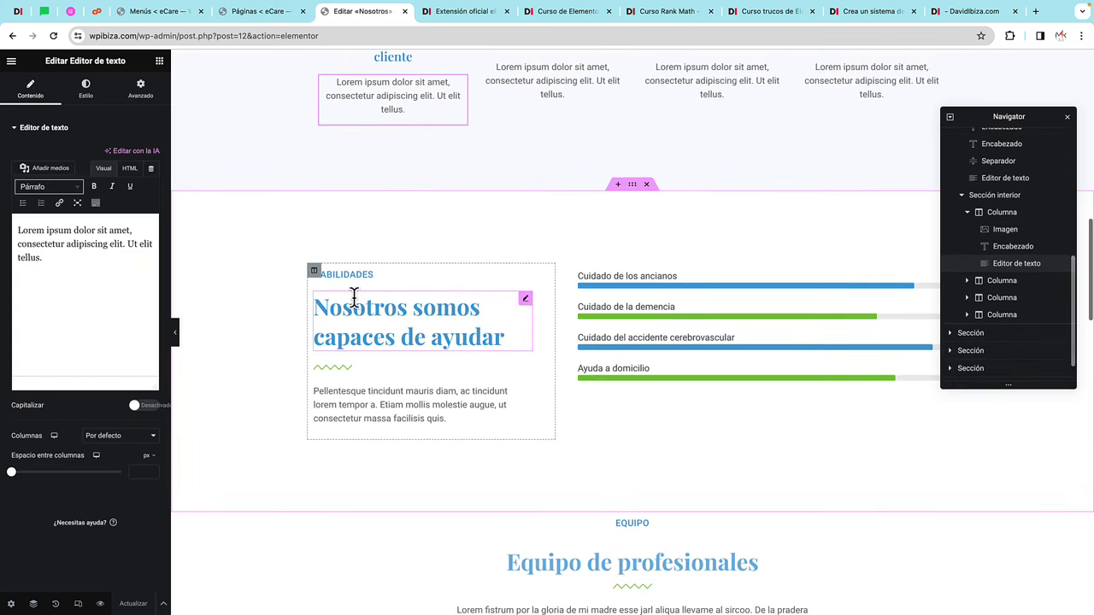
pyautogui.click(350, 274)
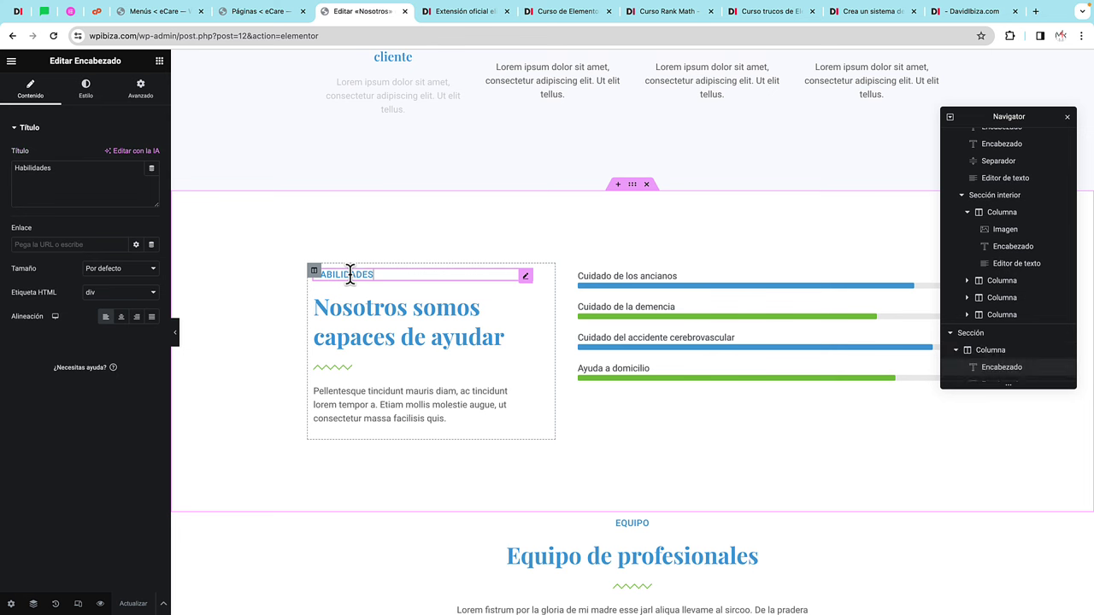
pyautogui.click(373, 317)
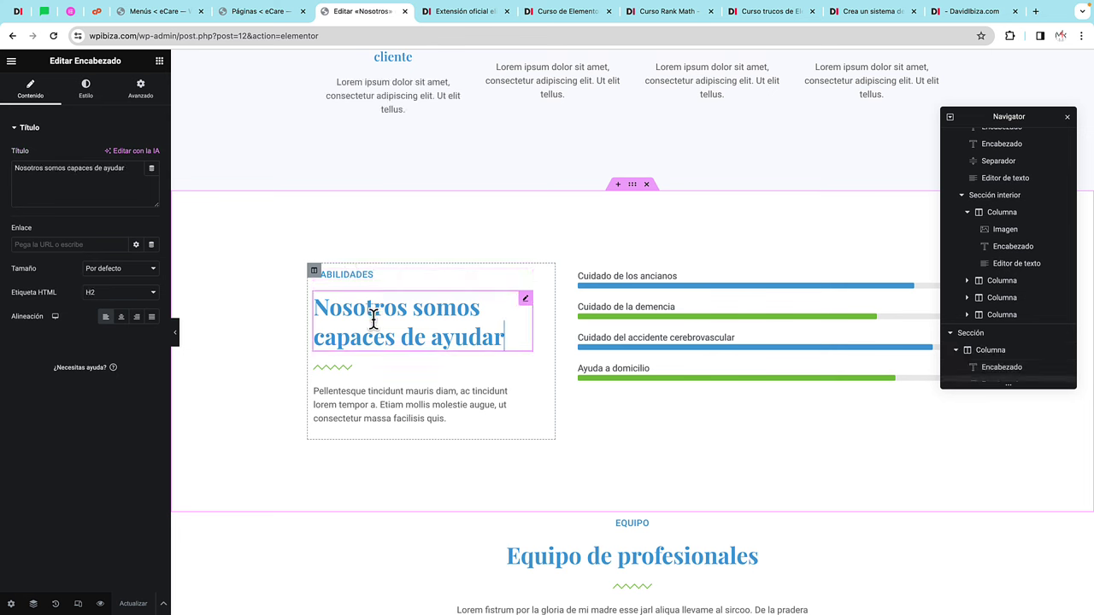
pyautogui.click(417, 406)
pyautogui.click(339, 367)
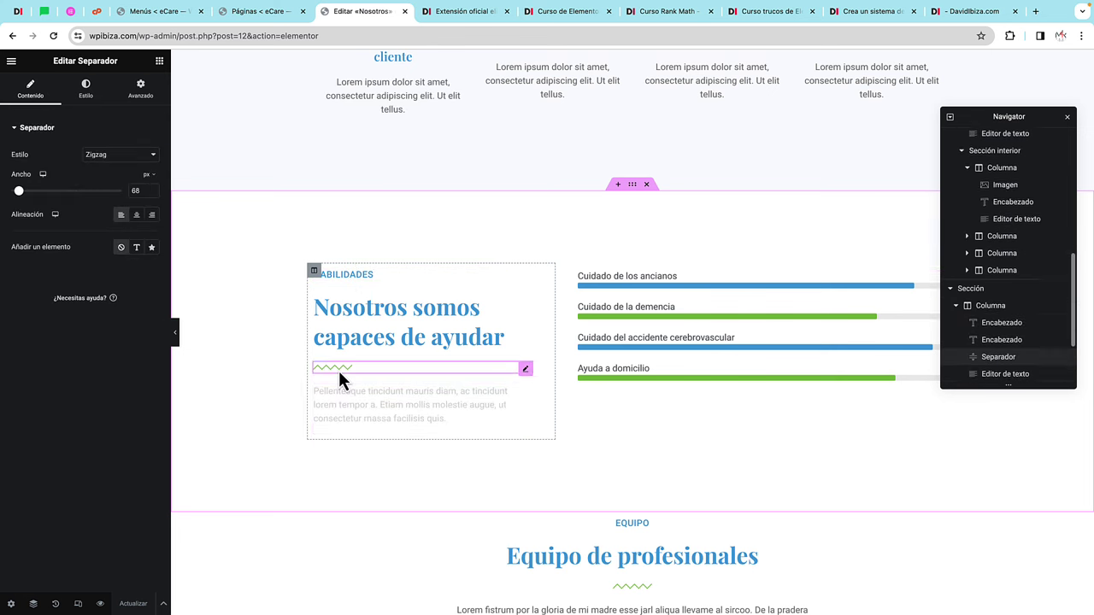
pyautogui.click(700, 286)
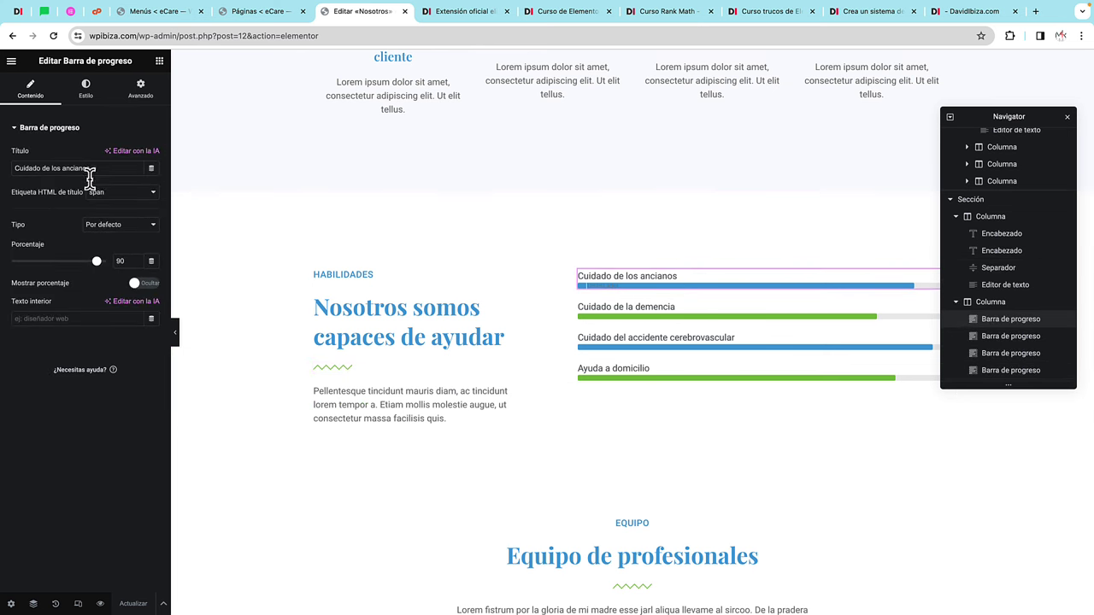
pyautogui.moveTo(100, 170); pyautogui.dragTo(4, 175)
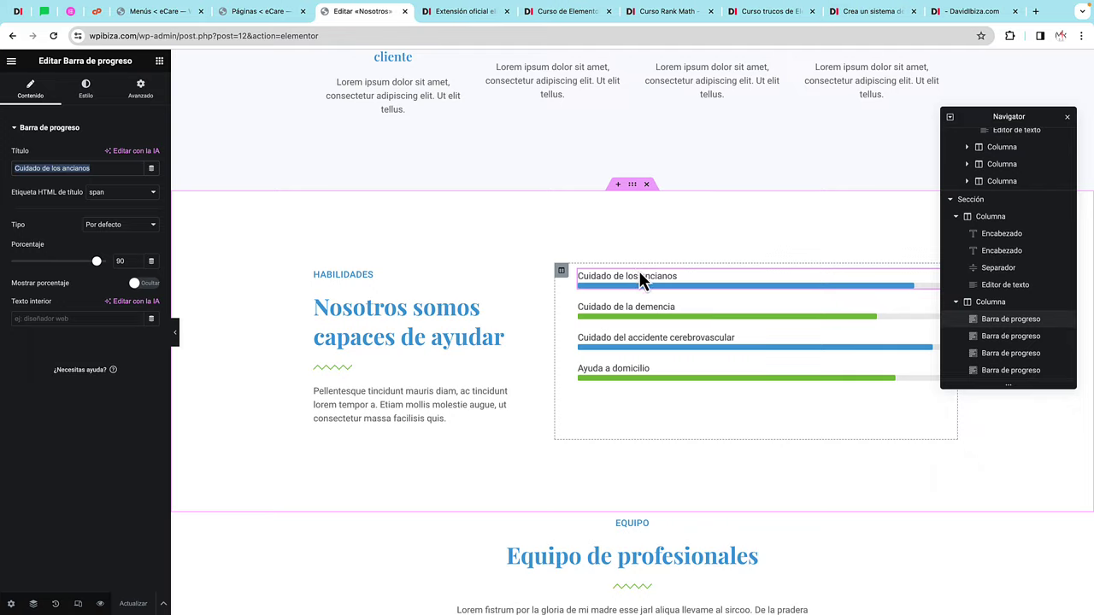
# Step: Examine the Equipo label, heading and introductory text of the Equipo de profesionales section
pyautogui.scroll(-6, 640, 276)
pyautogui.scroll(2, 652, 282)
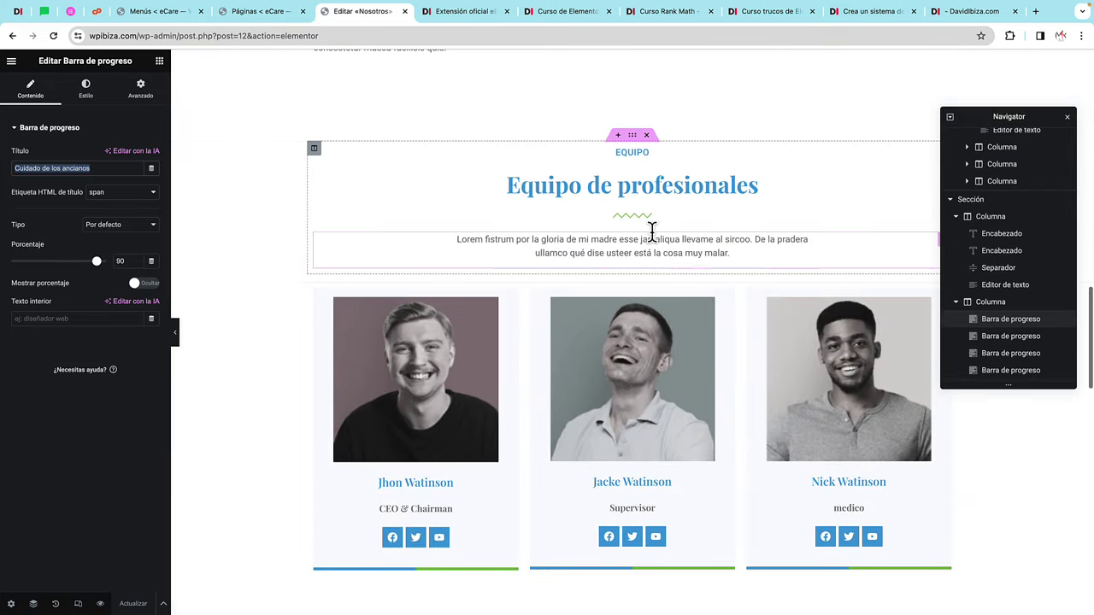
pyautogui.click(631, 152)
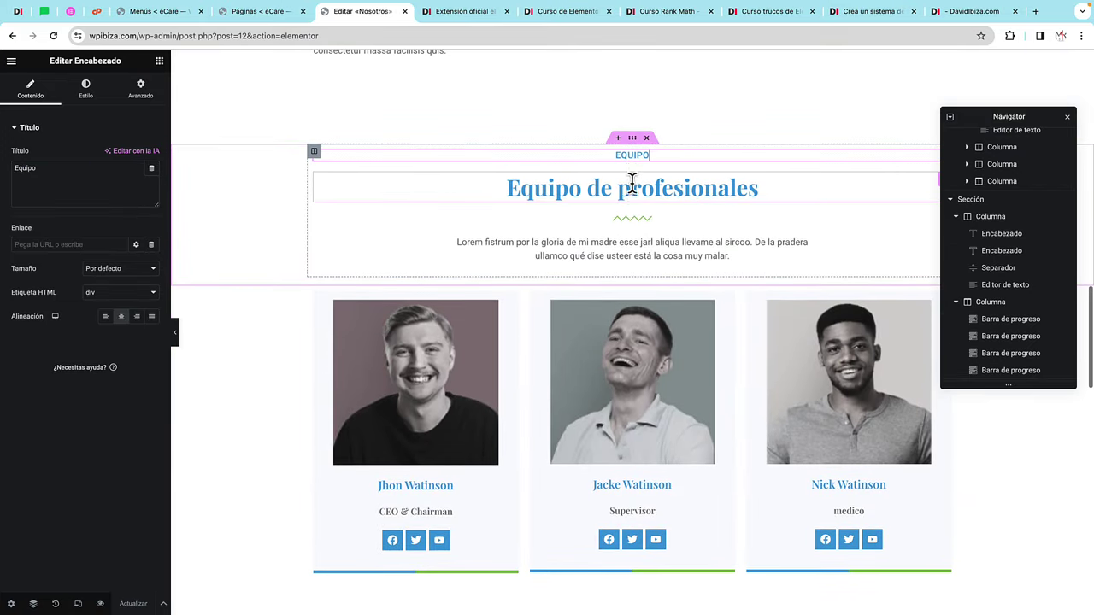
pyautogui.click(632, 188)
pyautogui.click(649, 237)
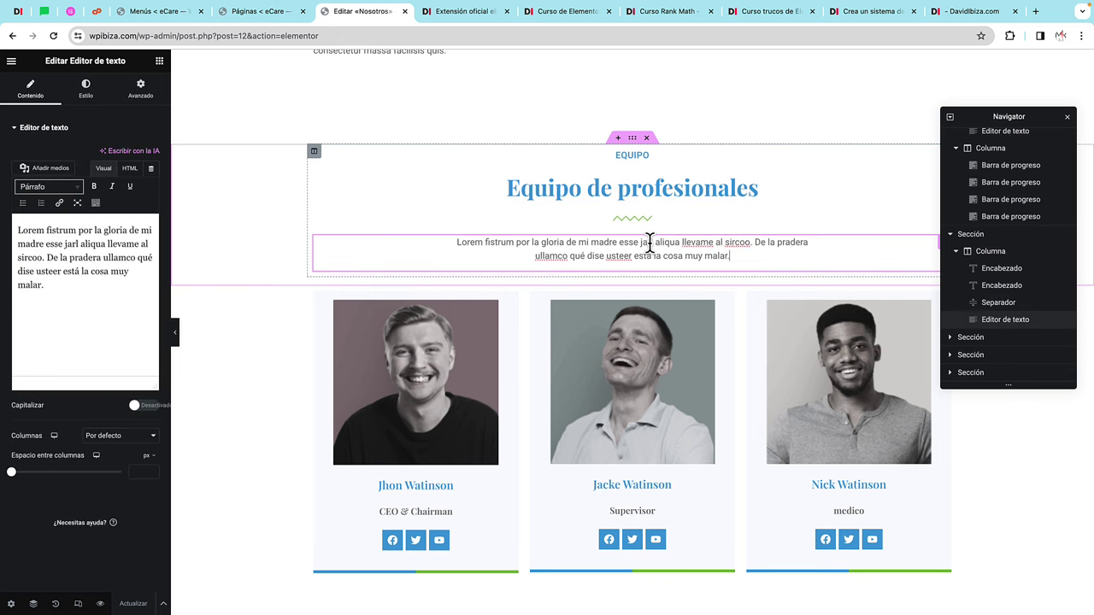
# Step: Examine the first team member card's photo, name heading, job title and social icons
pyautogui.click(431, 401)
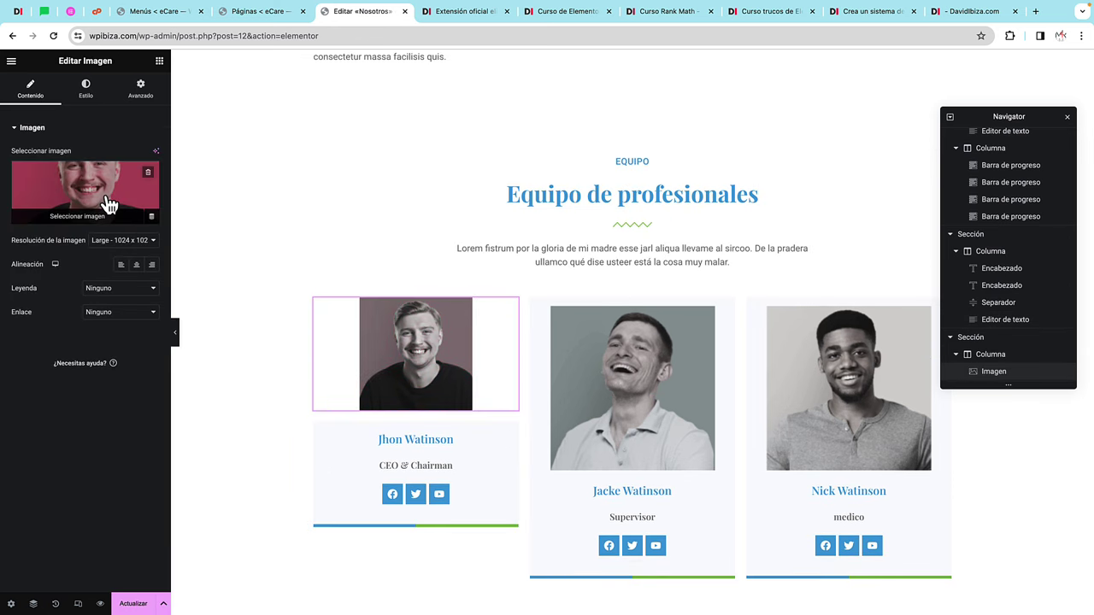
pyautogui.click(410, 441)
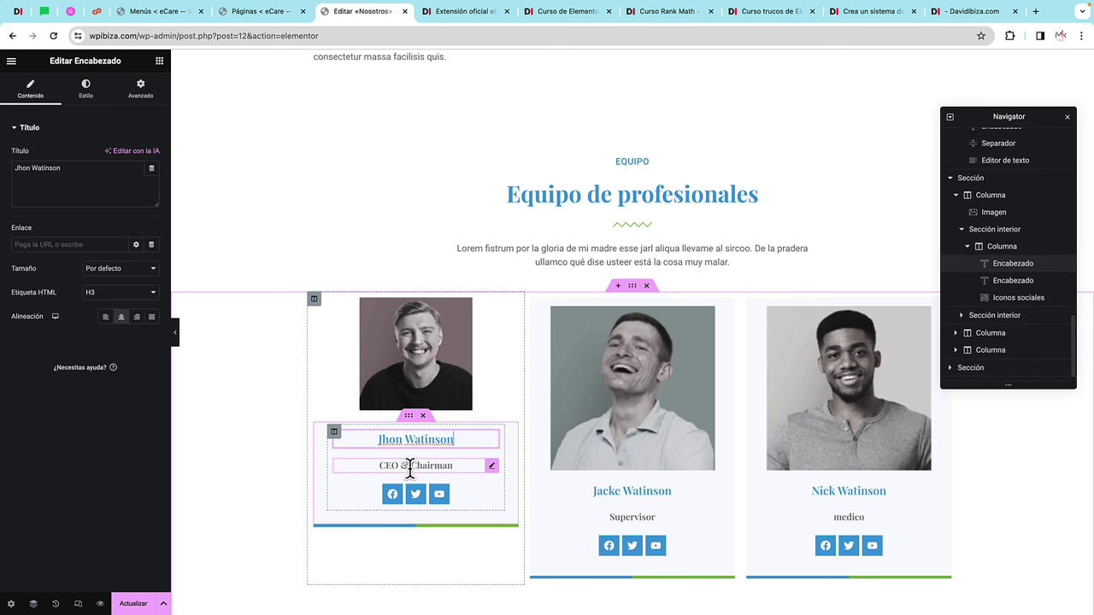
pyautogui.click(411, 466)
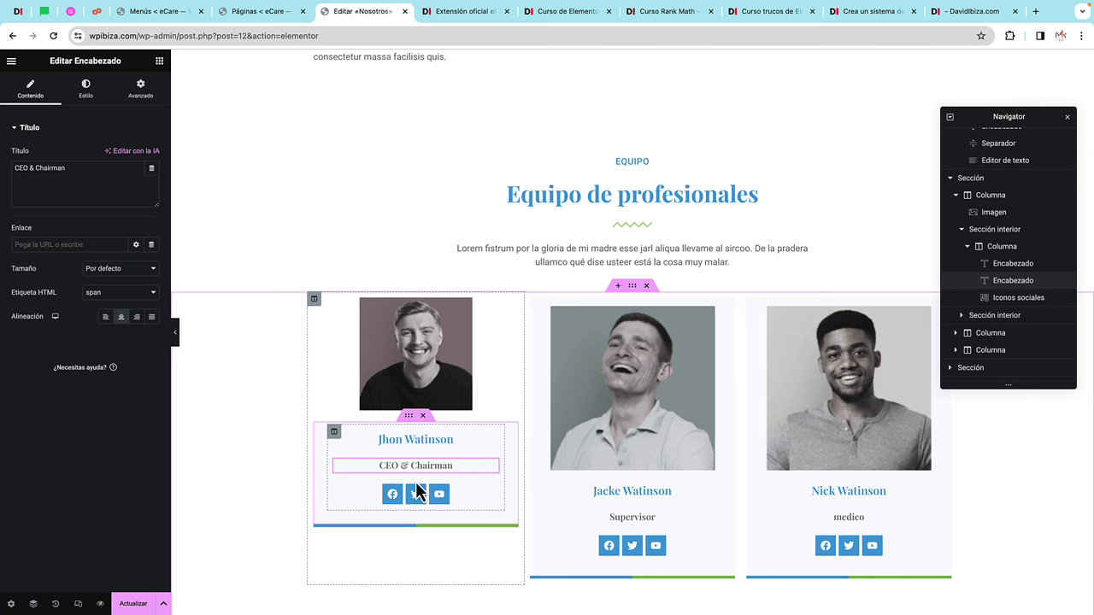
pyautogui.click(425, 502)
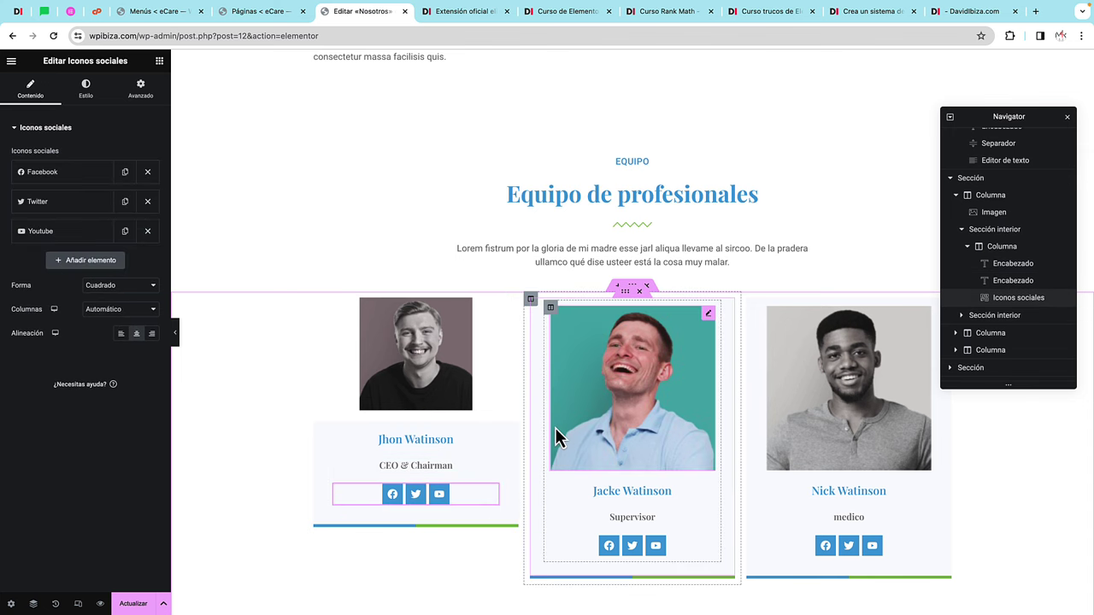
# Step: Examine the Testimonios section's background image and background overlay style settings
pyautogui.scroll(-5, 555, 427)
pyautogui.scroll(-1, 555, 435)
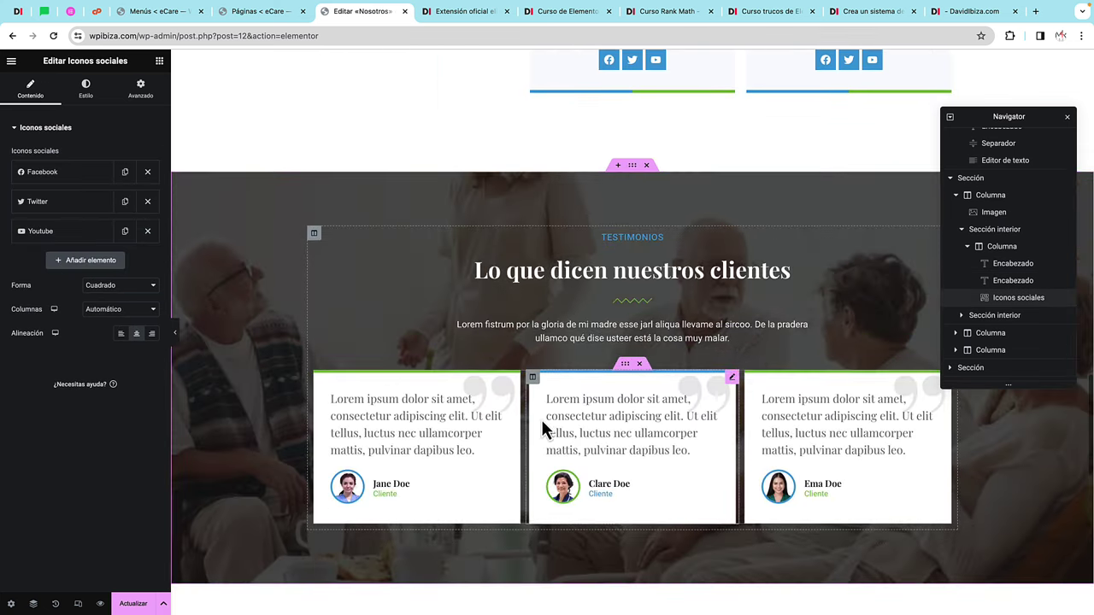
pyautogui.click(633, 171)
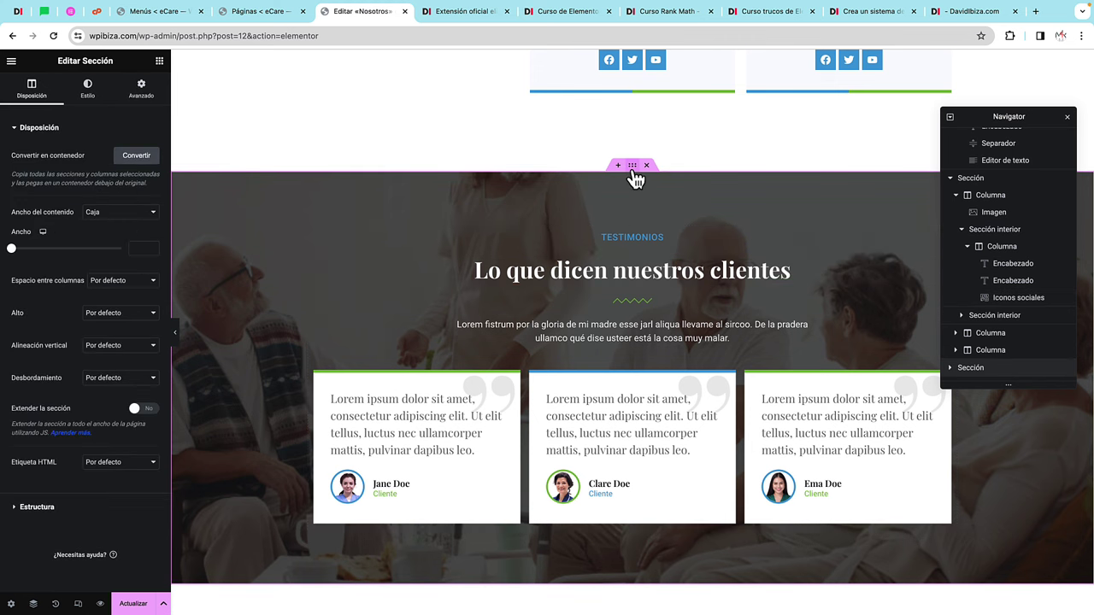
pyautogui.click(89, 92)
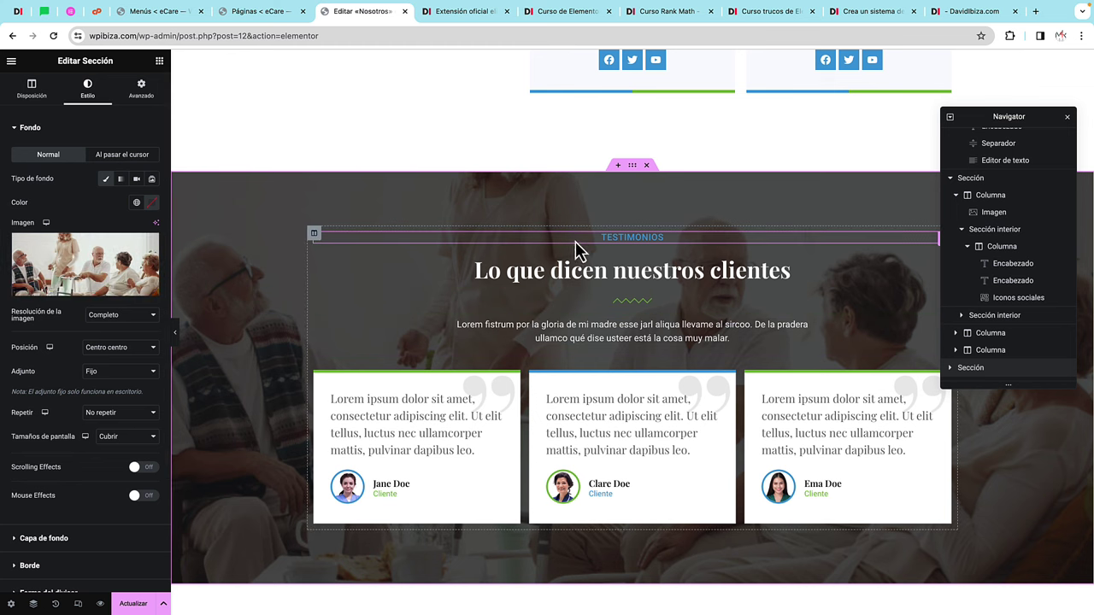
pyautogui.click(74, 552)
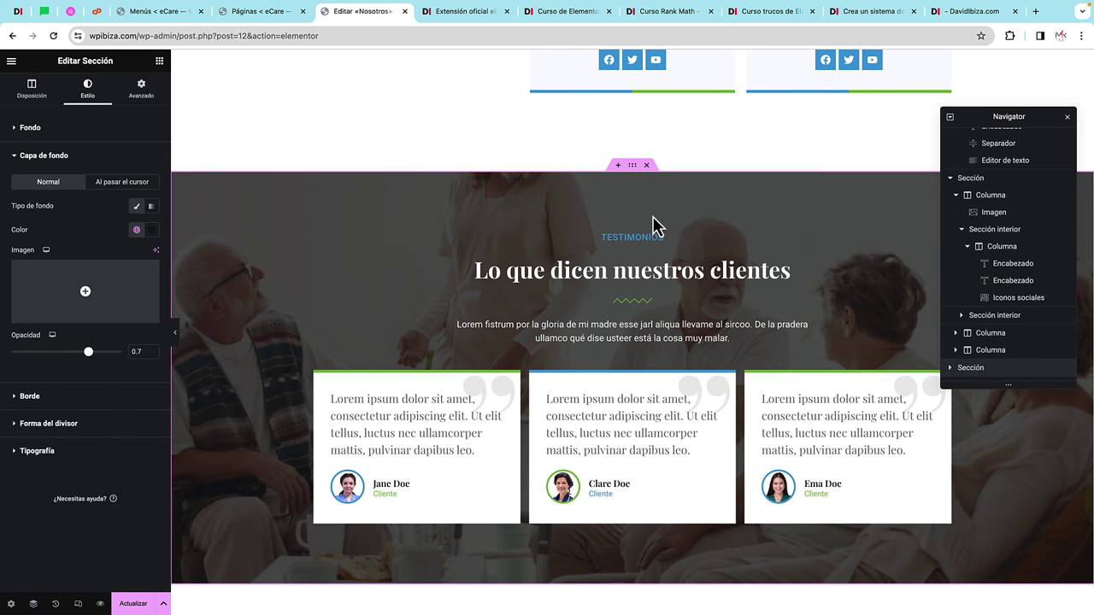
# Step: Examine the Testimonios label and its style, plus the Lo que dicen nuestros clientes heading, separator and introductory text
pyautogui.click(639, 237)
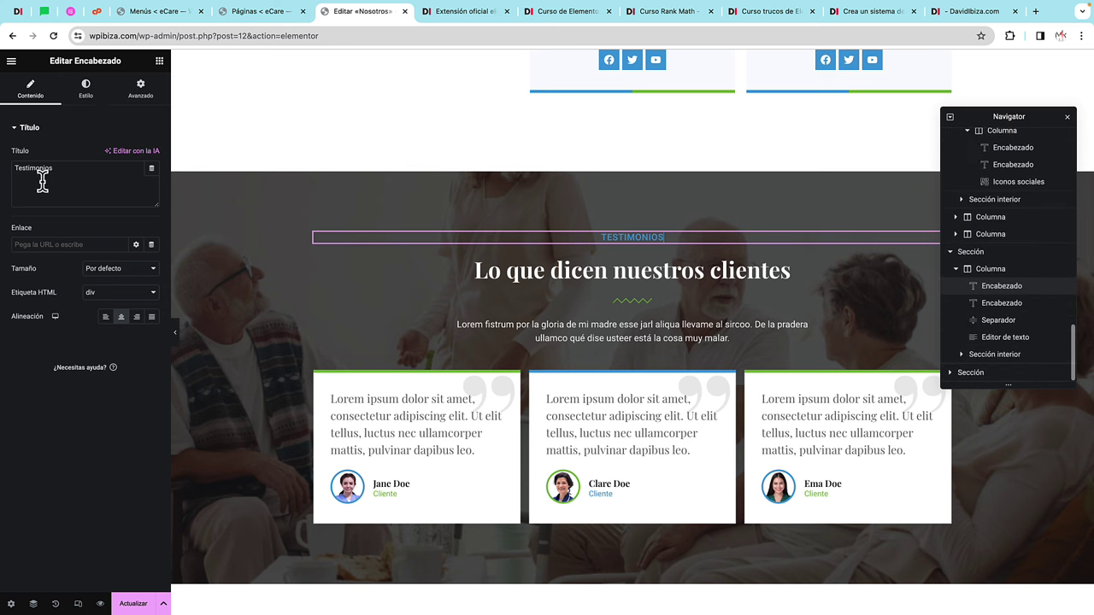
pyautogui.click(85, 93)
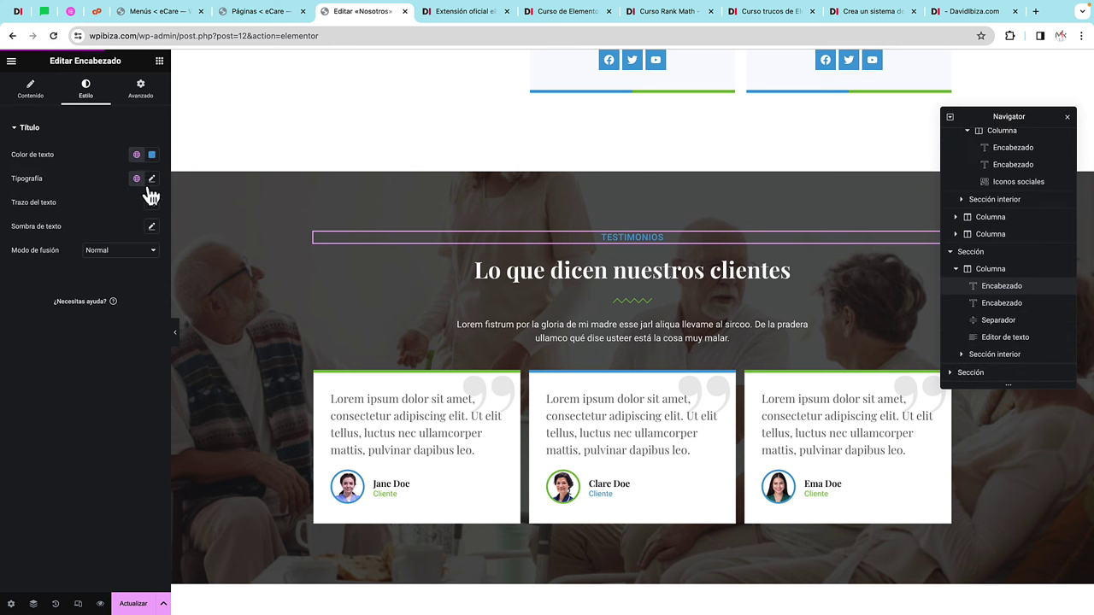
pyautogui.click(584, 267)
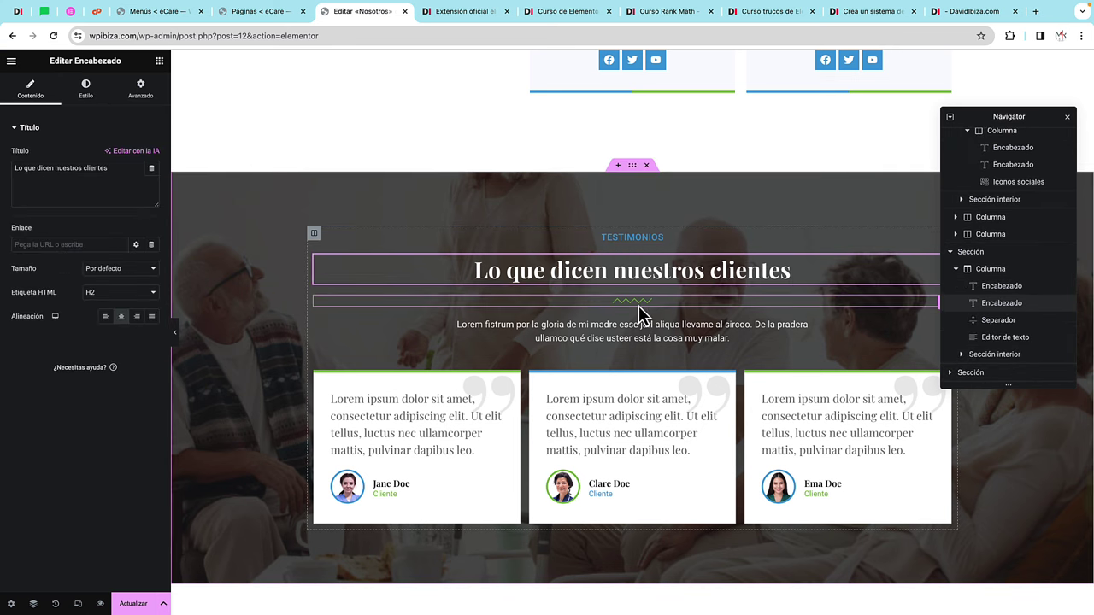
pyautogui.click(640, 307)
pyautogui.click(615, 340)
# Step: Examine the first testimonial's content, image, name and title fields, and view the contact section beneath the testimonials
pyautogui.scroll(-2, 616, 340)
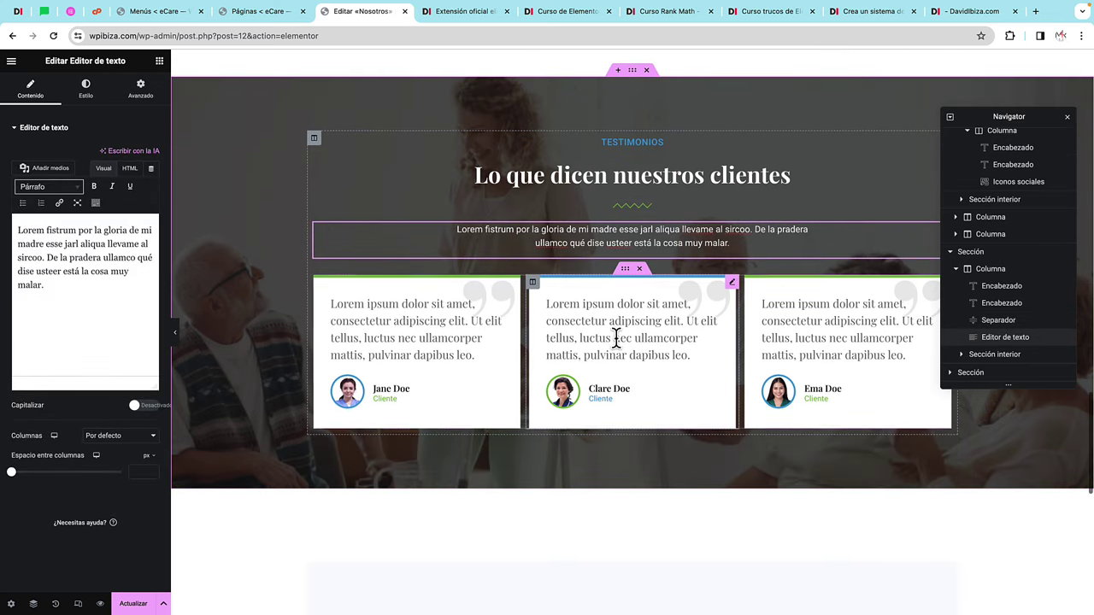
pyautogui.click(430, 325)
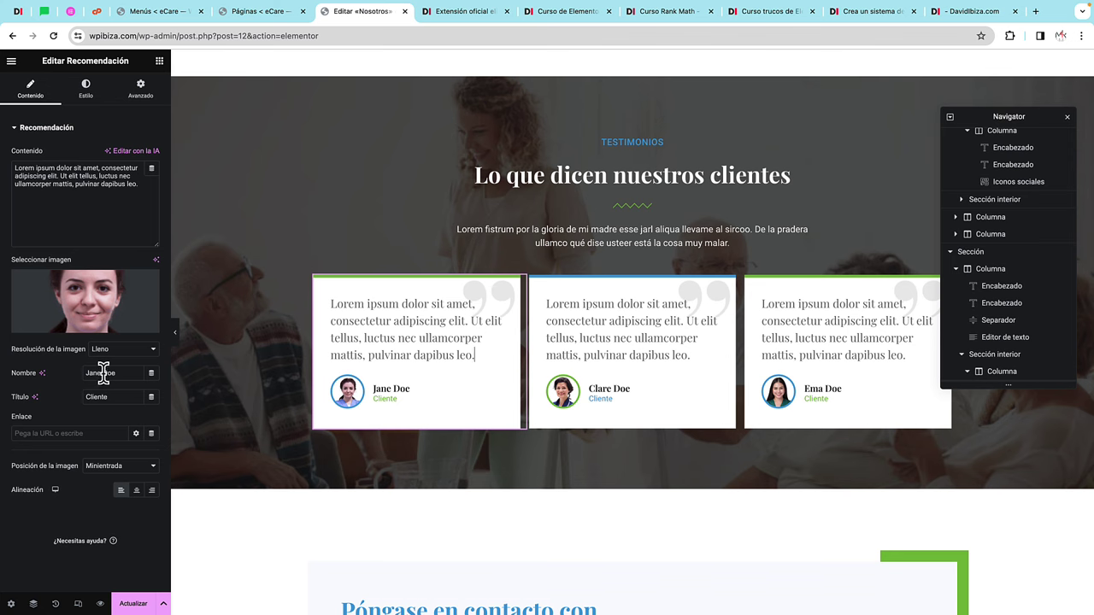
pyautogui.scroll(-5, 513, 401)
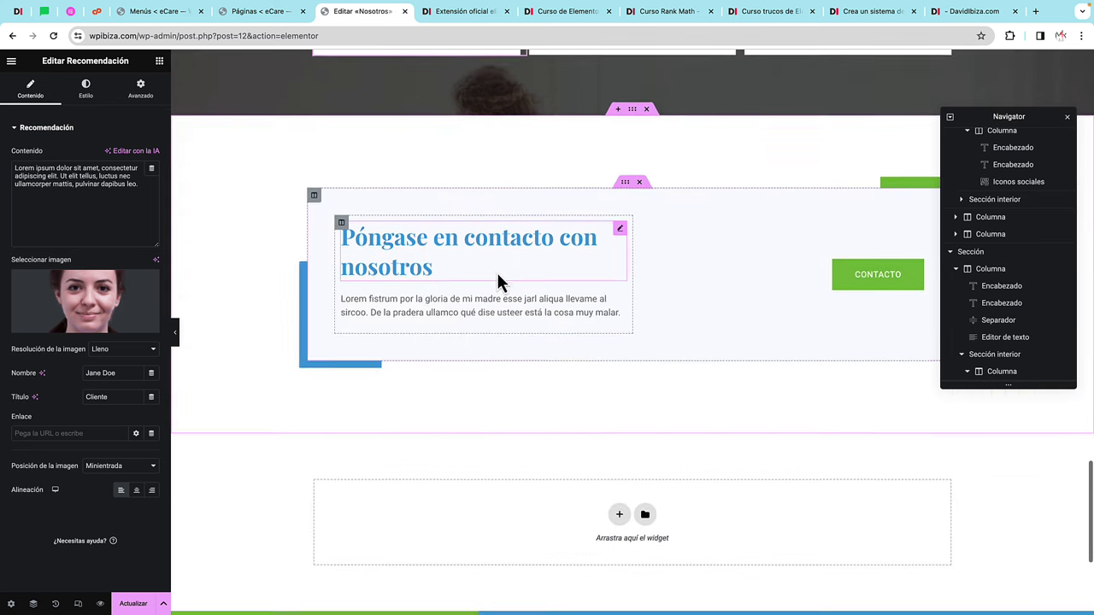
# Step: Leave the Nosotros editor without saving and look through the live Nosotros page
pyautogui.scroll(10, 781, 293)
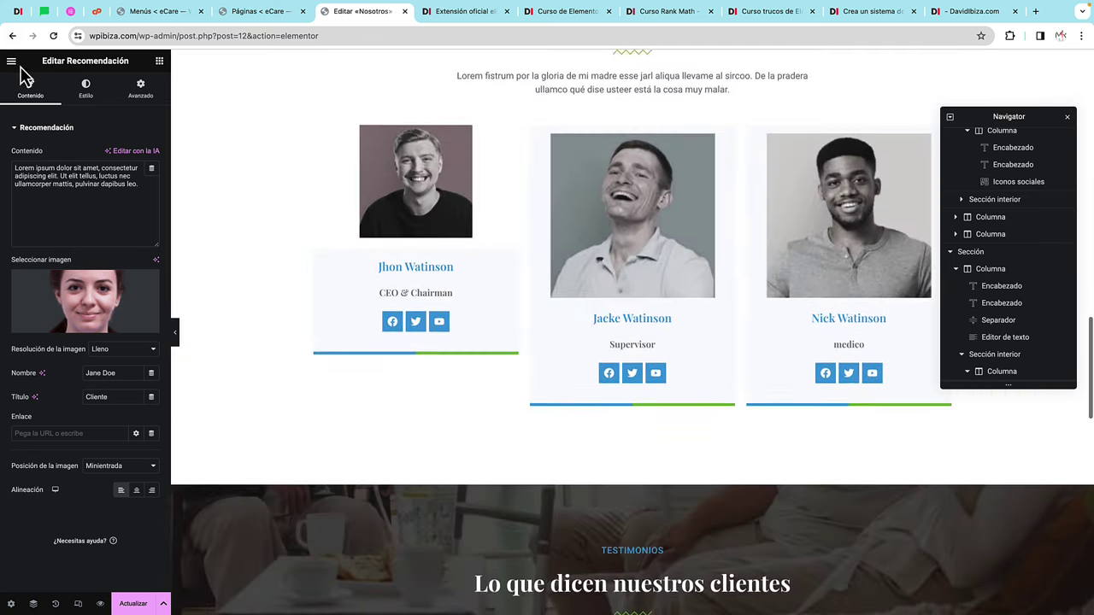
pyautogui.click(11, 61)
pyautogui.click(54, 257)
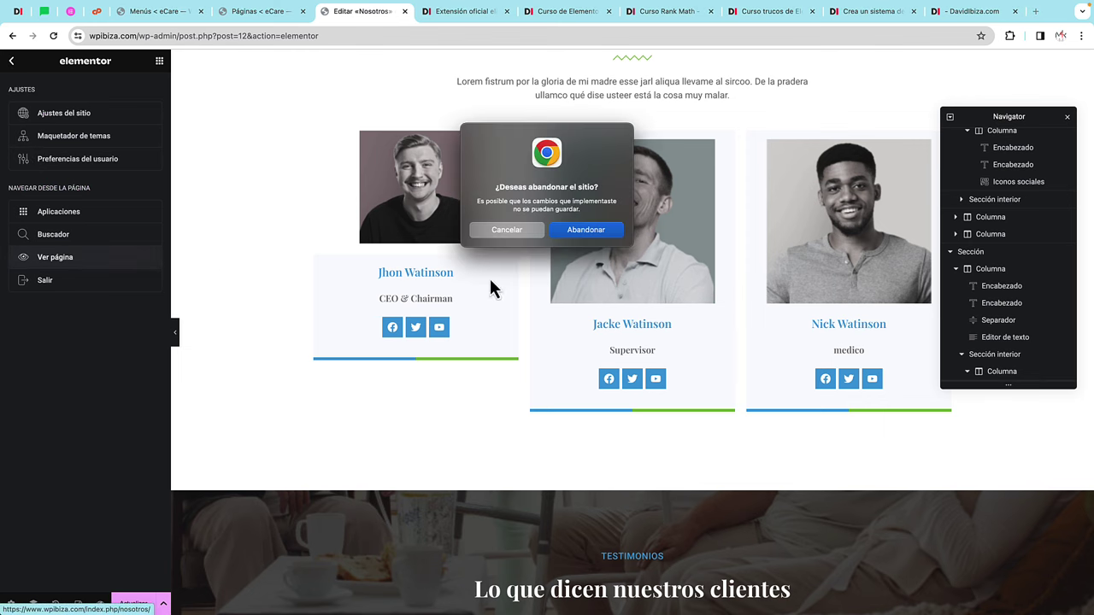
pyautogui.click(585, 230)
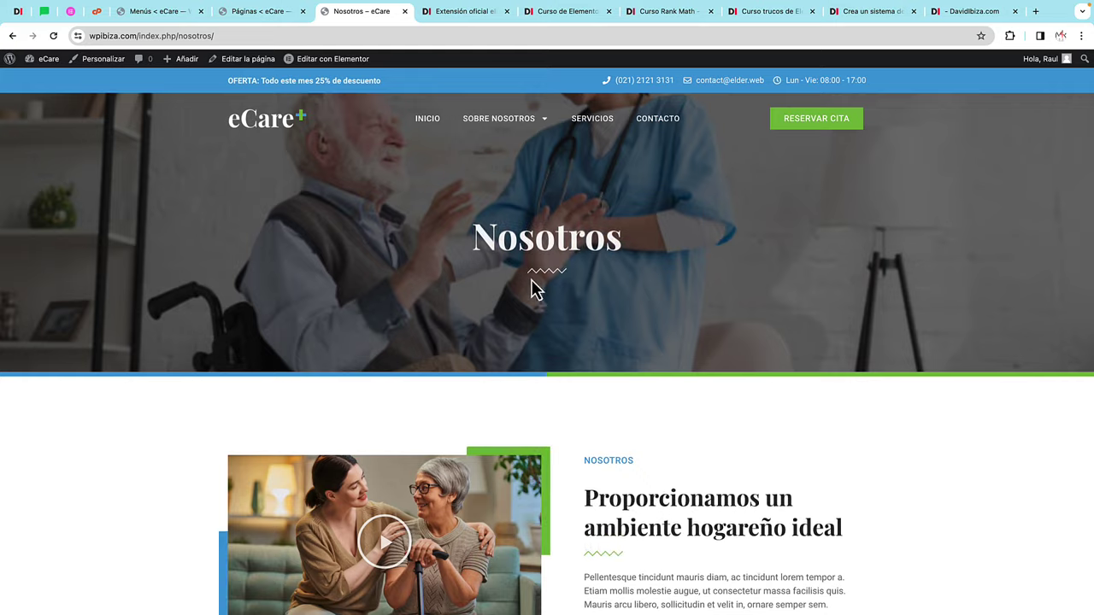
pyautogui.scroll(-10, 538, 277)
pyautogui.scroll(12, 535, 282)
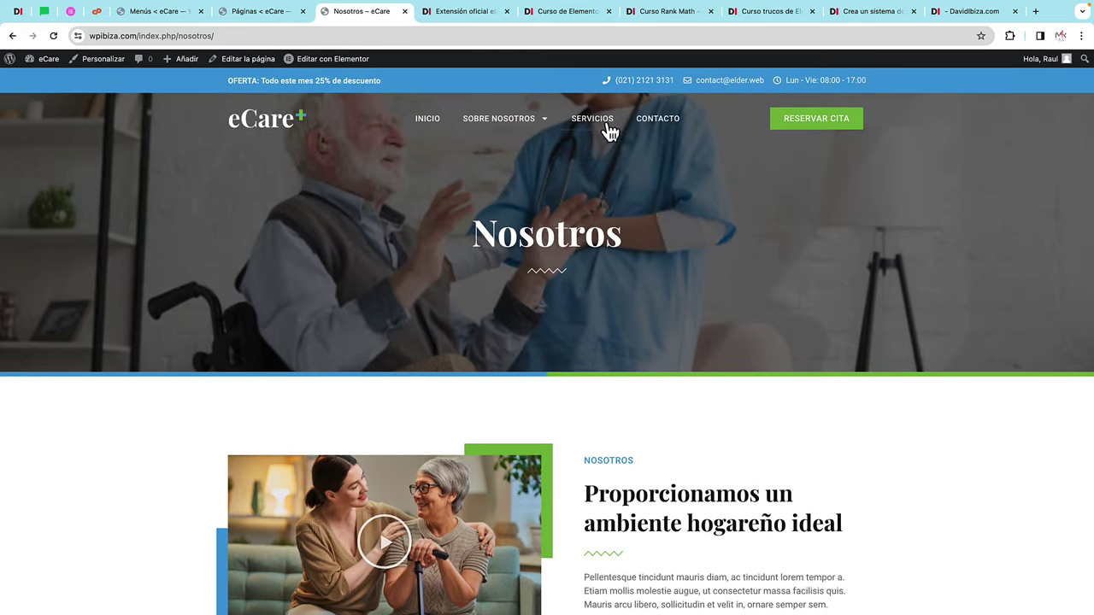
# Step: Open the live Servicios page and review its services, benefits, frequently asked questions and contact sections
pyautogui.click(592, 122)
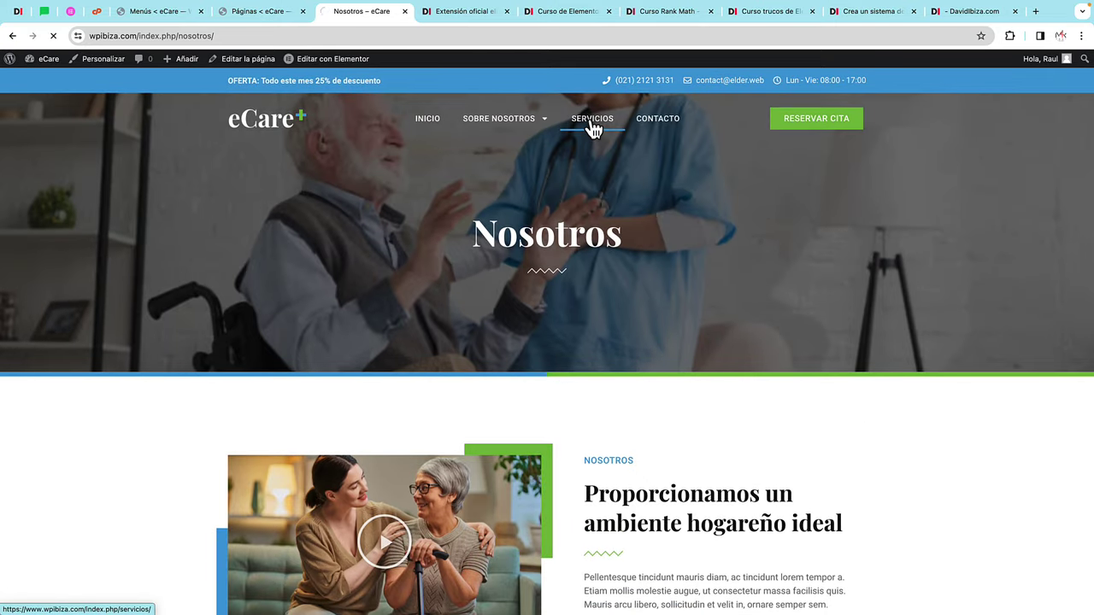
pyautogui.scroll(-8, 620, 237)
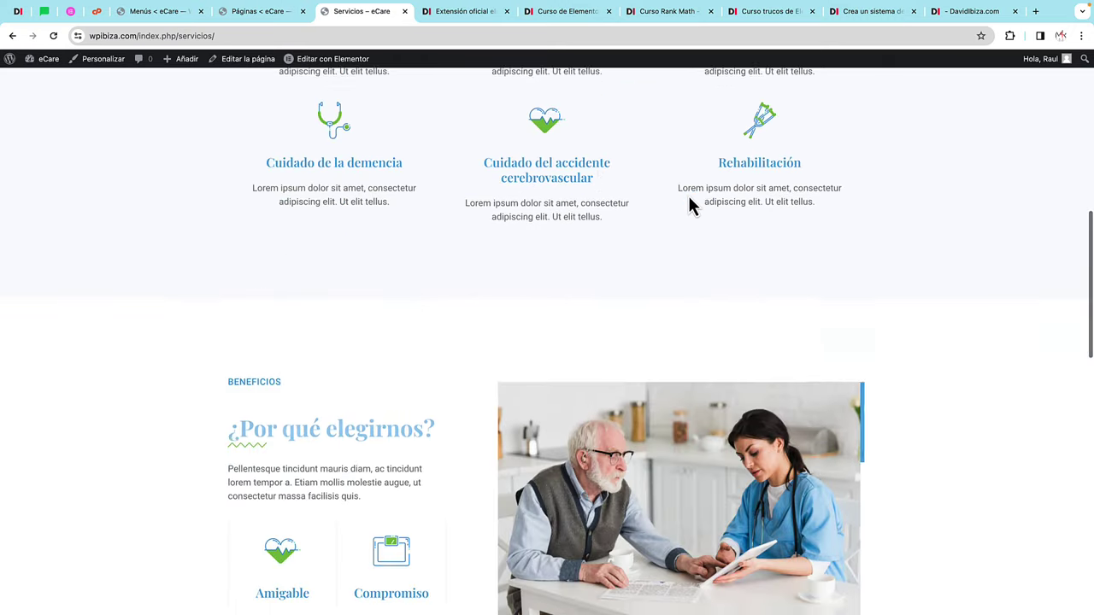
pyautogui.scroll(-8, 694, 266)
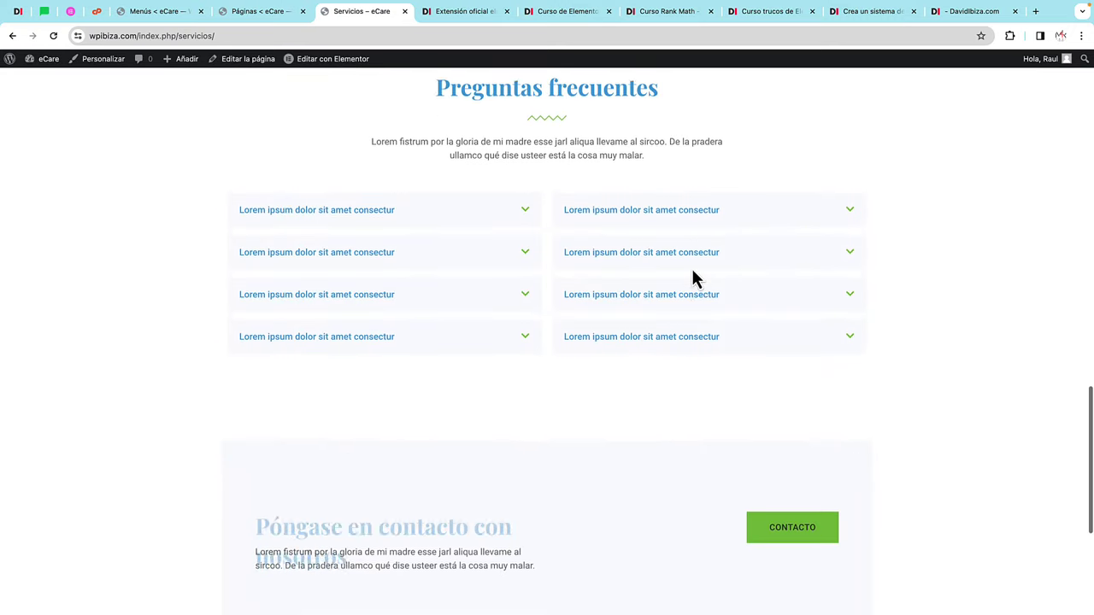
pyautogui.scroll(-5, 691, 269)
pyautogui.scroll(20, 691, 267)
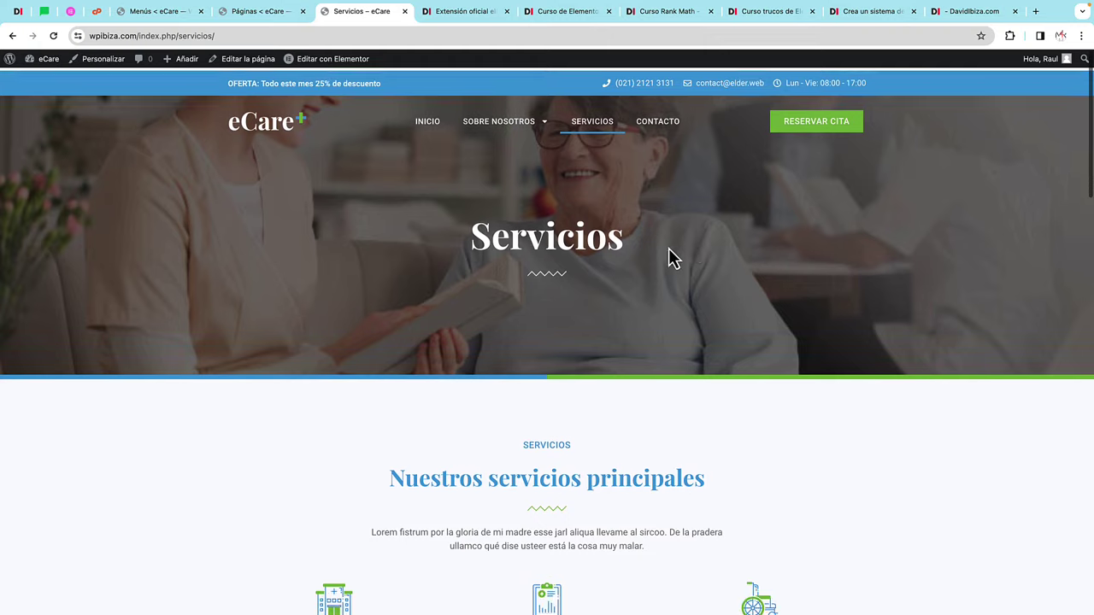
pyautogui.moveTo(521, 122)
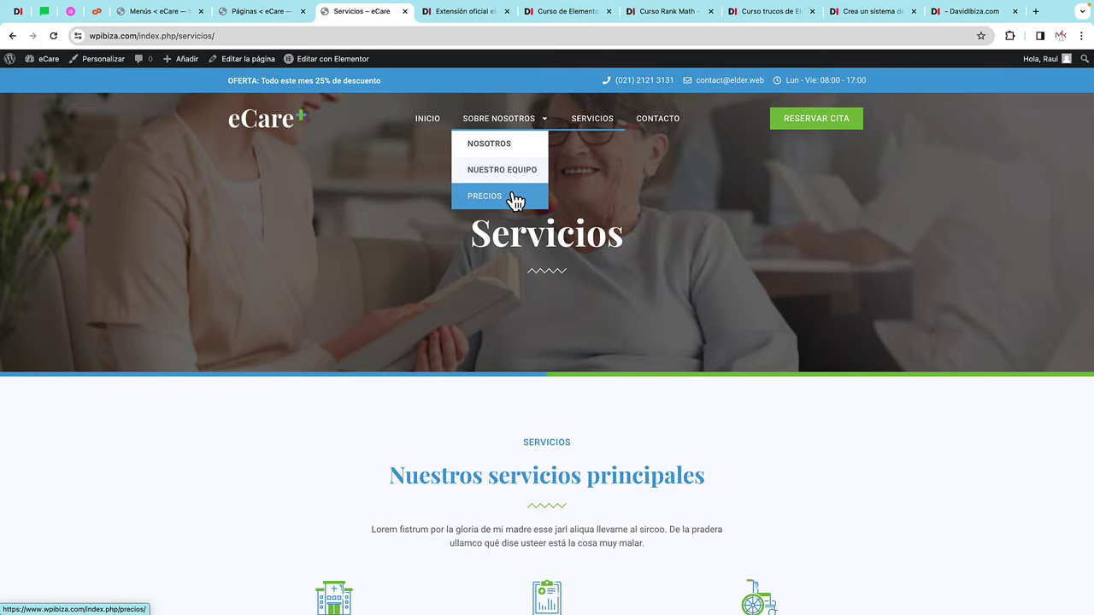
# Step: Open the live Precios page and review its pricing plans and frequently asked questions
pyautogui.click(513, 196)
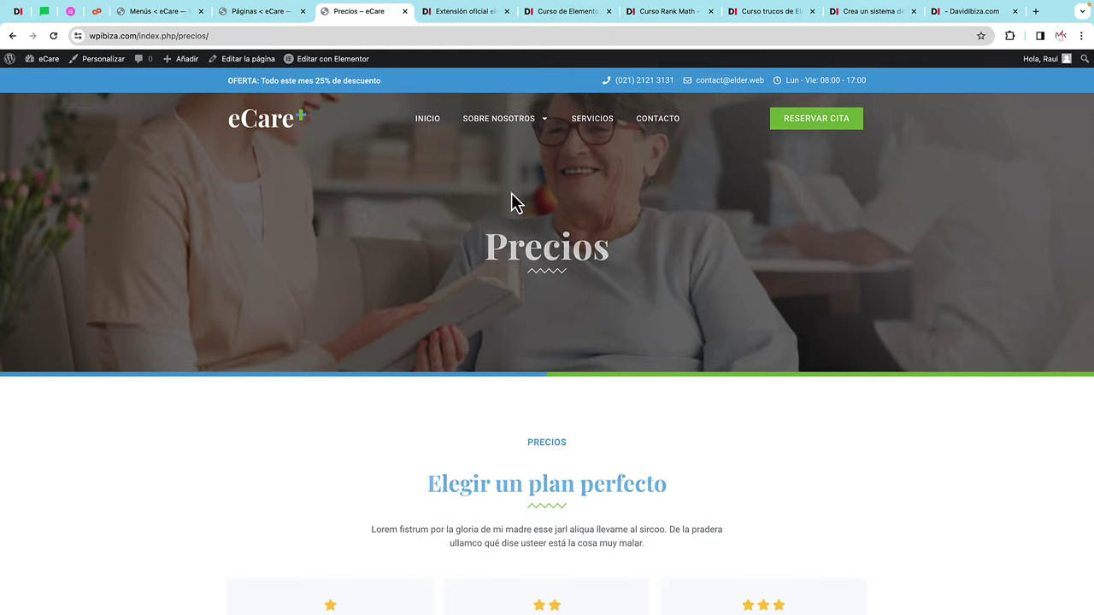
pyautogui.scroll(-5, 706, 319)
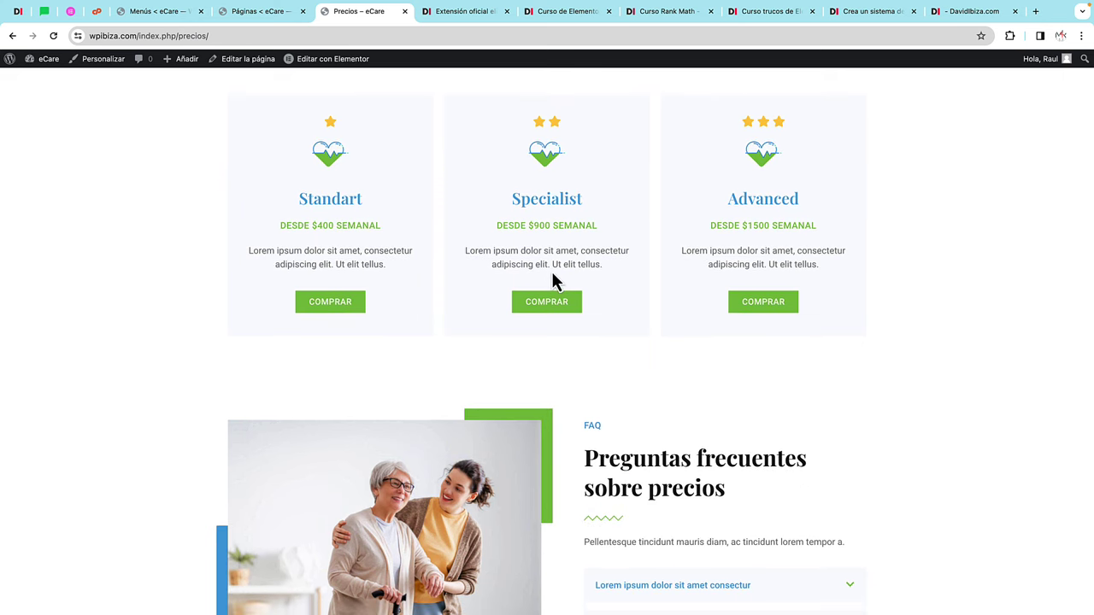
pyautogui.scroll(6, 568, 253)
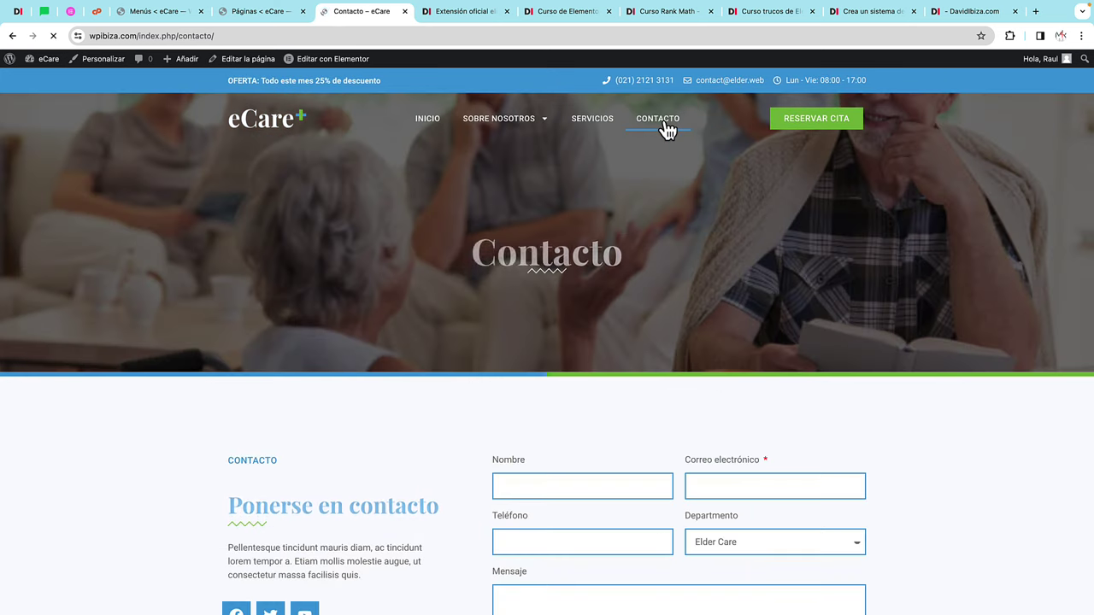
# Step: Open the Contacto page in Elementor and examine the Contacto label, the Ponerse en contacto heading and the social icons
pyautogui.click(326, 60)
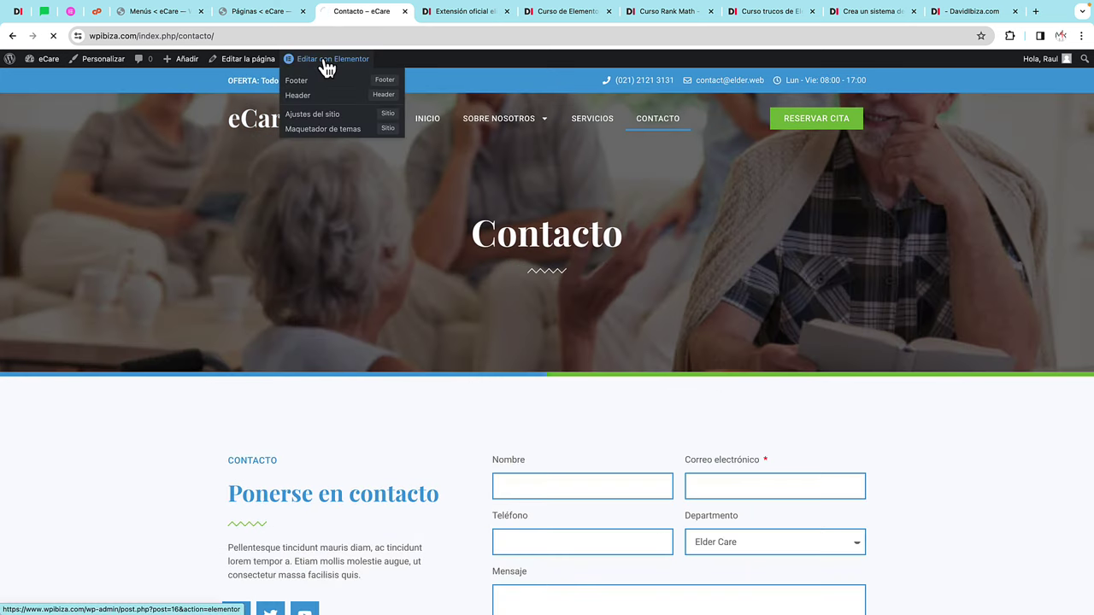
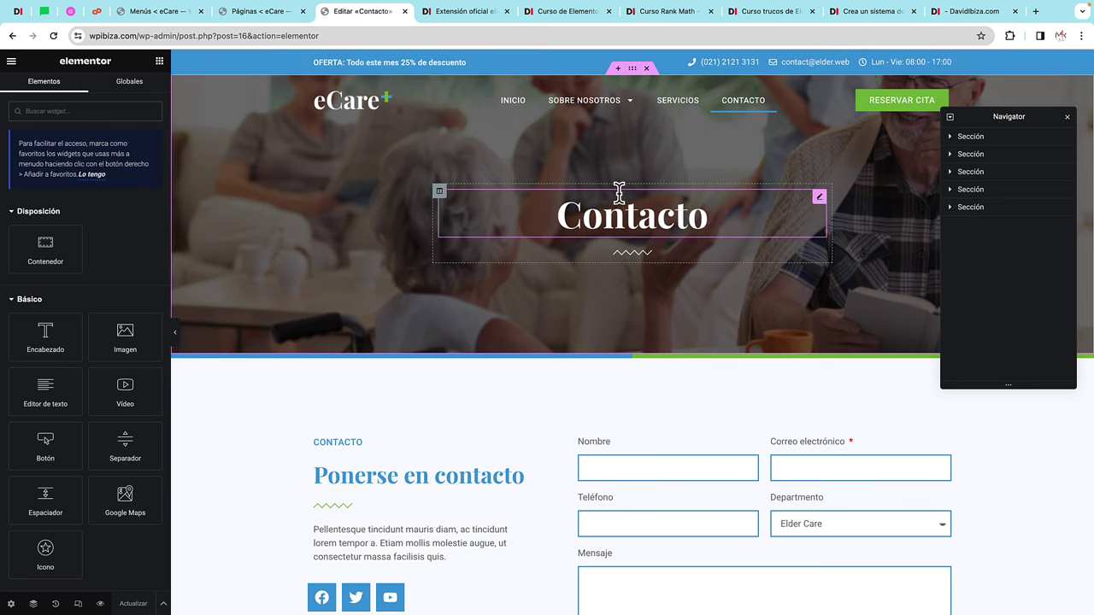
pyautogui.scroll(-5, 618, 190)
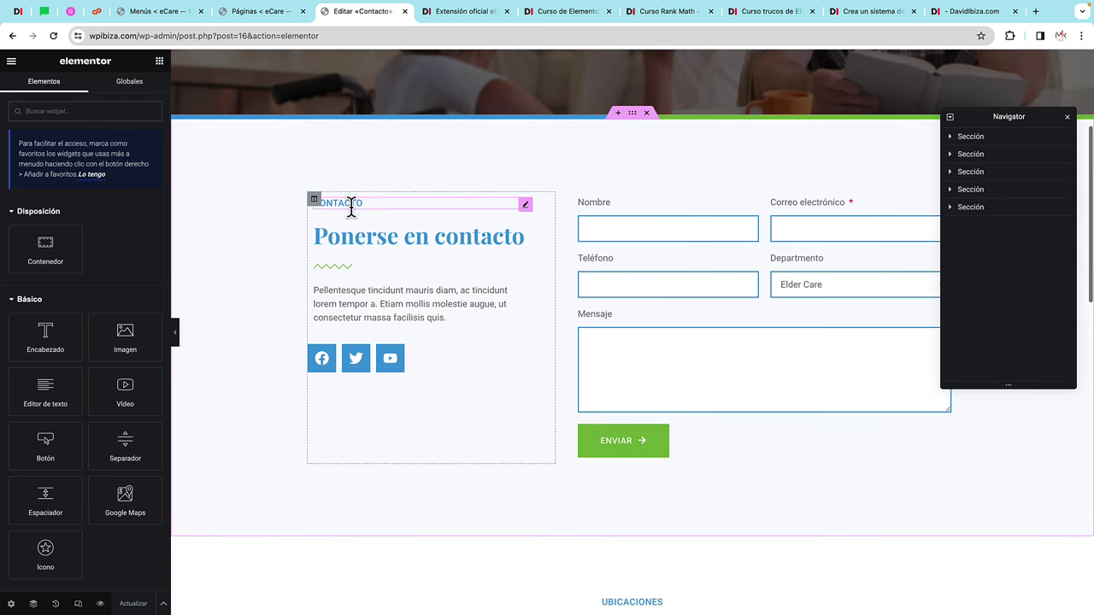
pyautogui.click(354, 205)
pyautogui.click(371, 239)
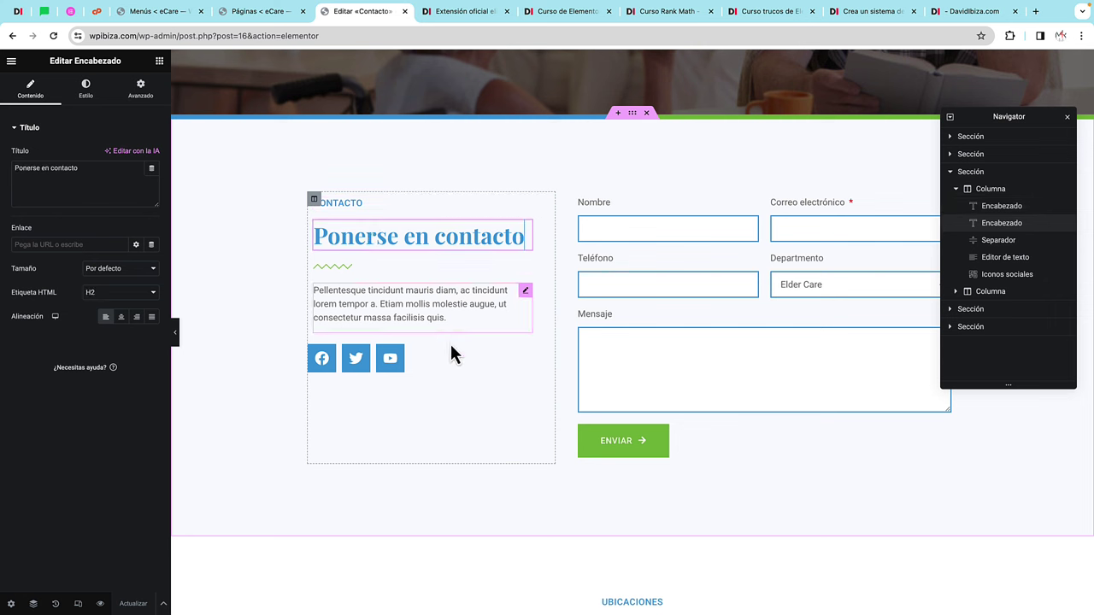
pyautogui.click(404, 359)
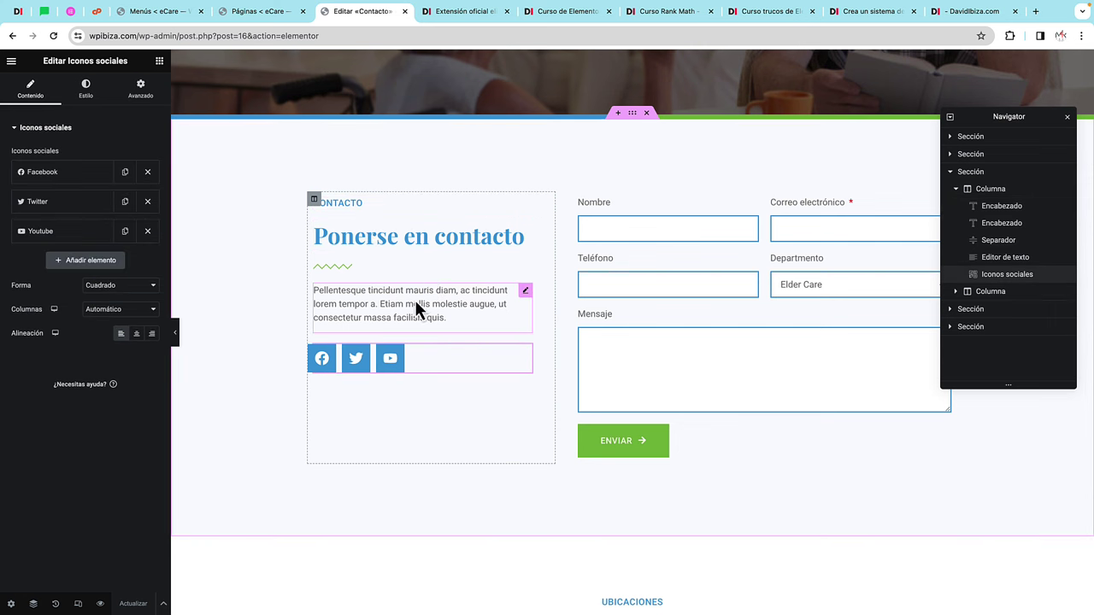
# Step: Examine the contact form's Nombre, Correo electrónico, Teléfono and Departmento field settings, including the Departmento selection options
pyautogui.click(665, 250)
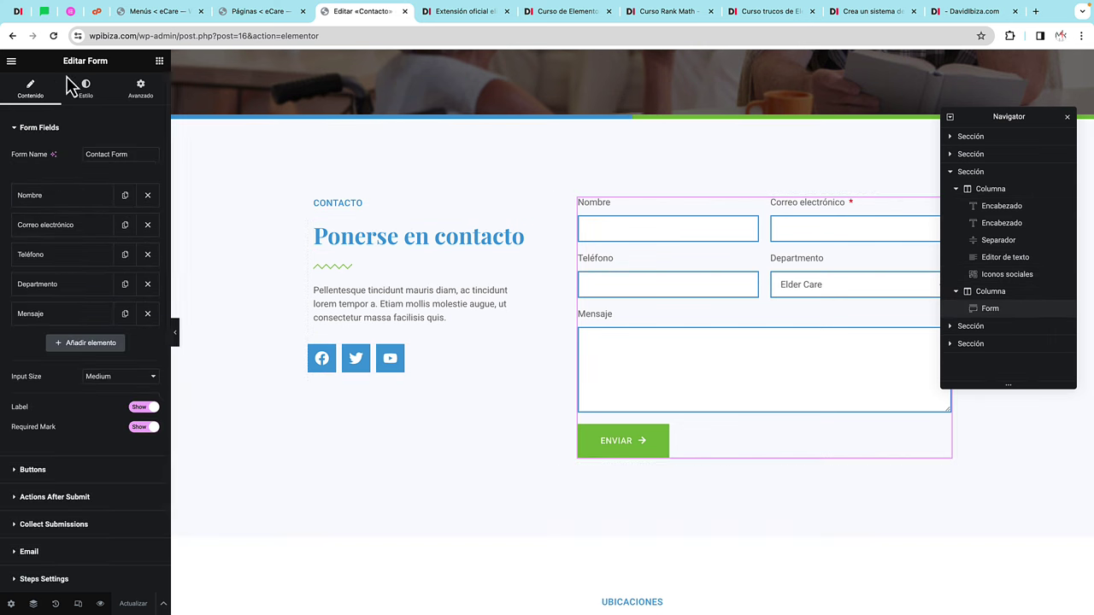
pyautogui.click(82, 204)
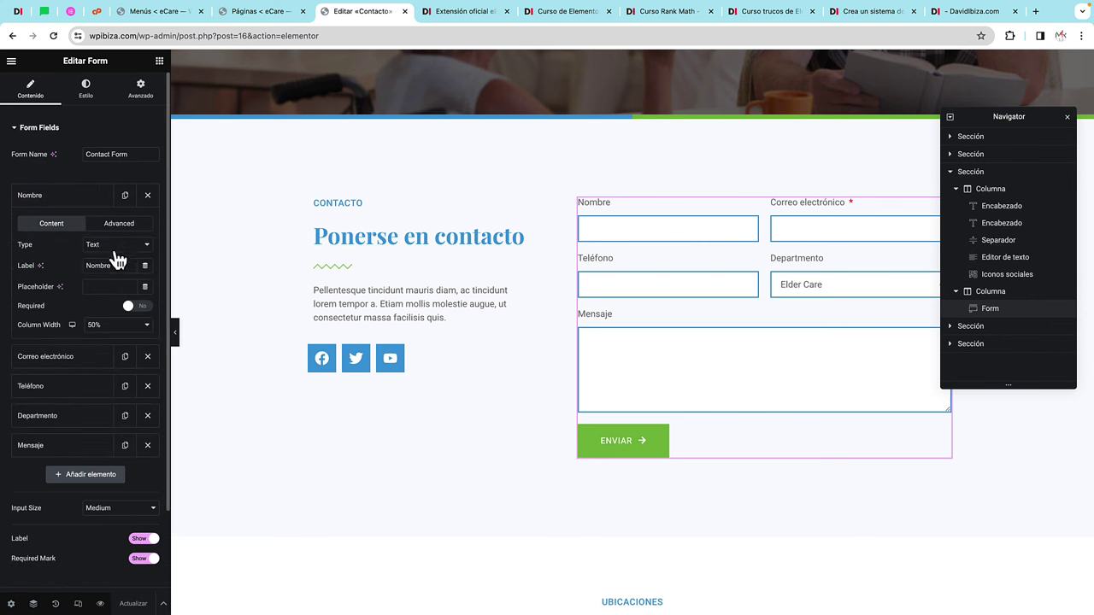
pyautogui.click(64, 368)
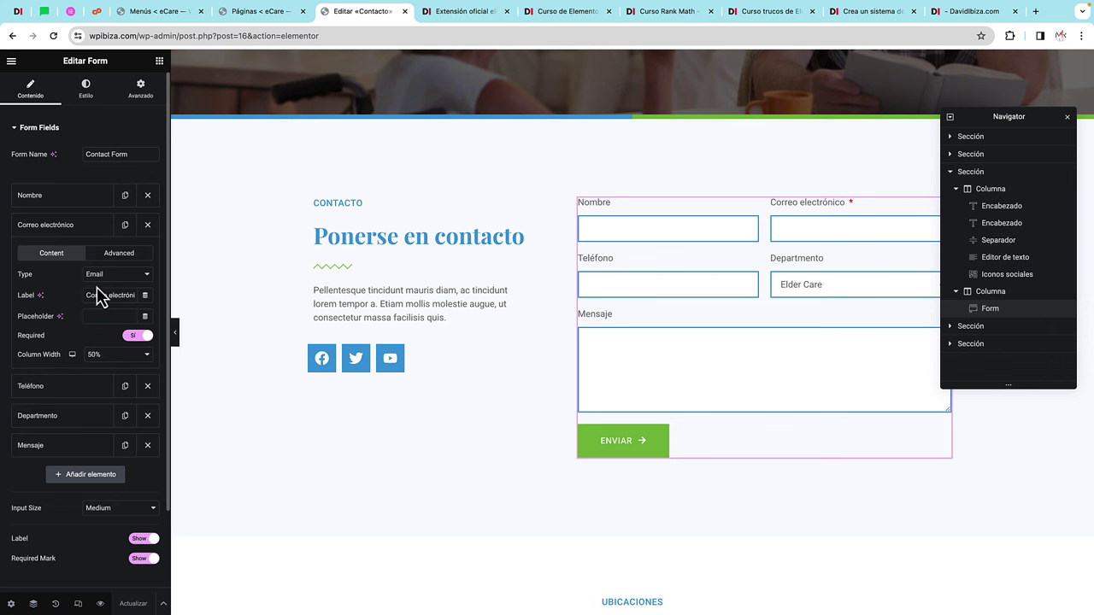
pyautogui.click(88, 226)
pyautogui.click(88, 258)
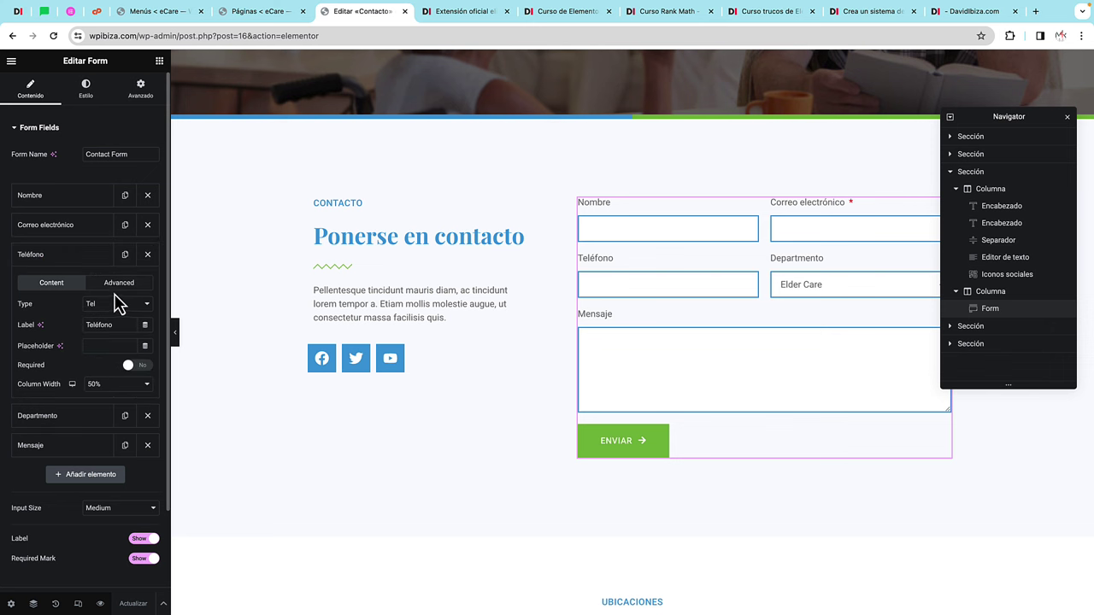
pyautogui.click(75, 265)
pyautogui.click(77, 288)
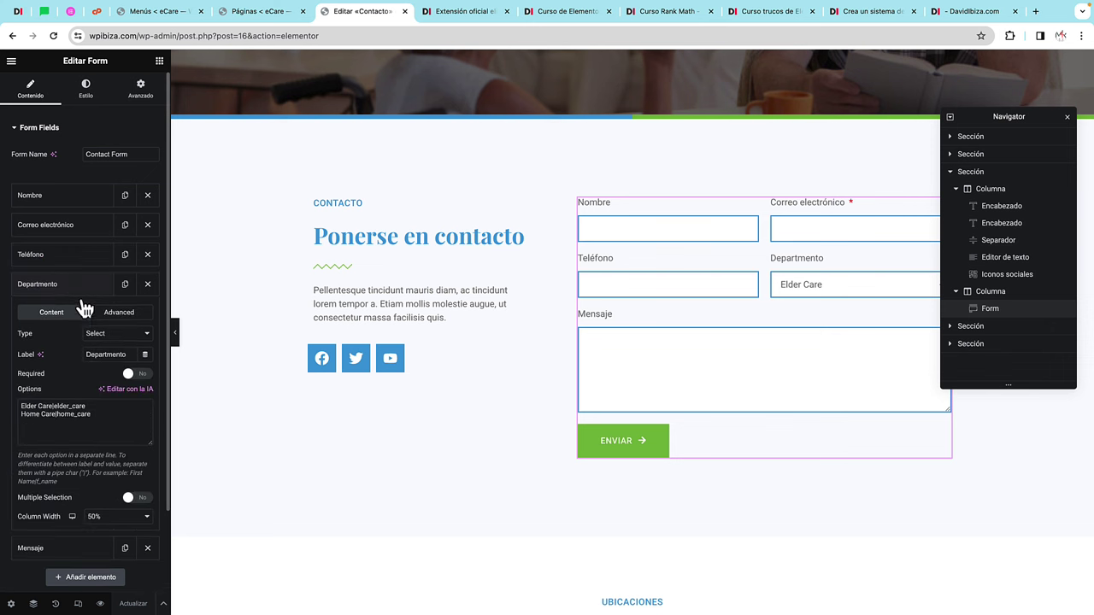
pyautogui.moveTo(102, 413); pyautogui.dragTo(70, 399)
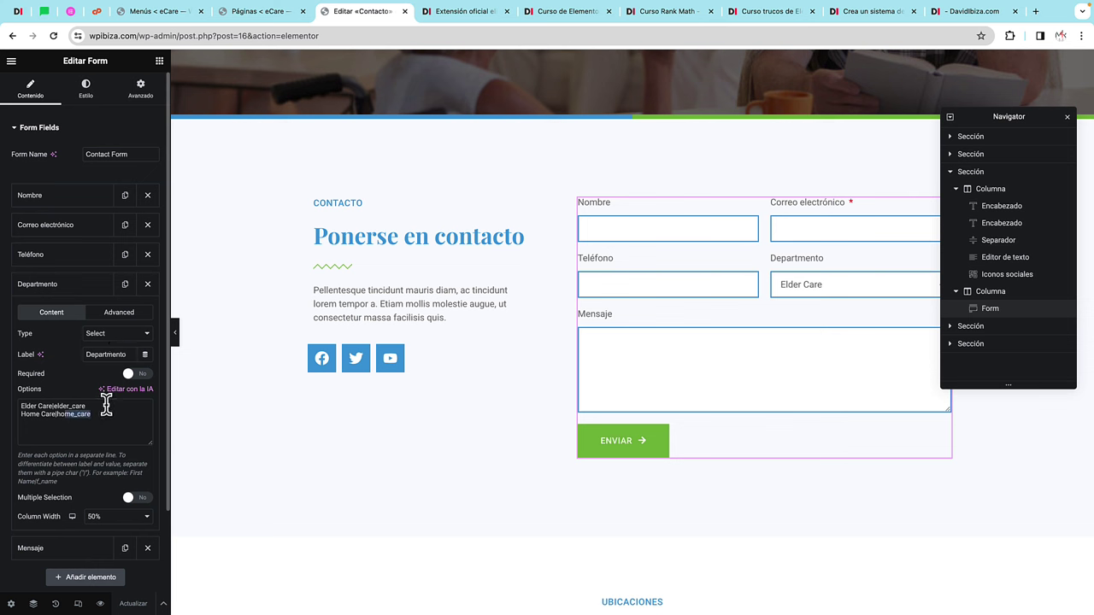
pyautogui.click(60, 285)
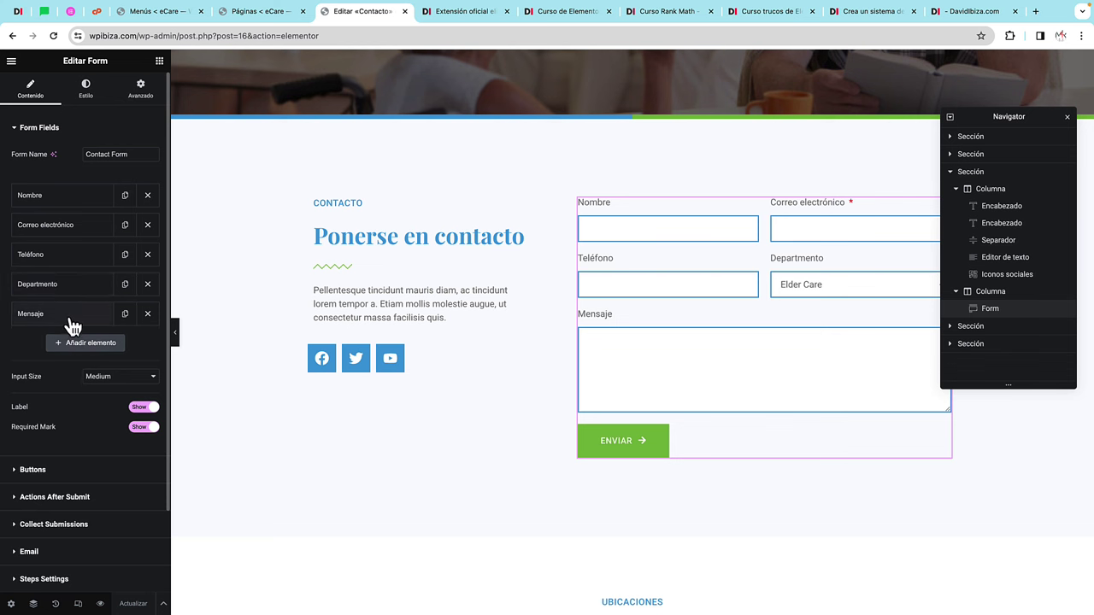
# Step: Examine the contact form's Mensaje field settings and the available field types, keeping Textarea
pyautogui.click(73, 318)
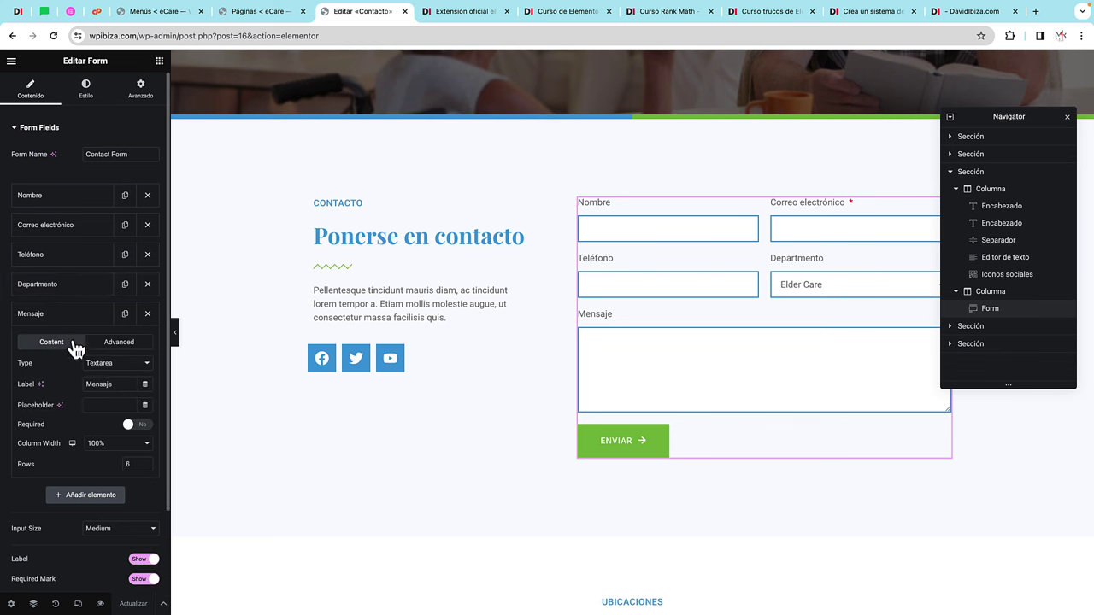
pyautogui.click(130, 368)
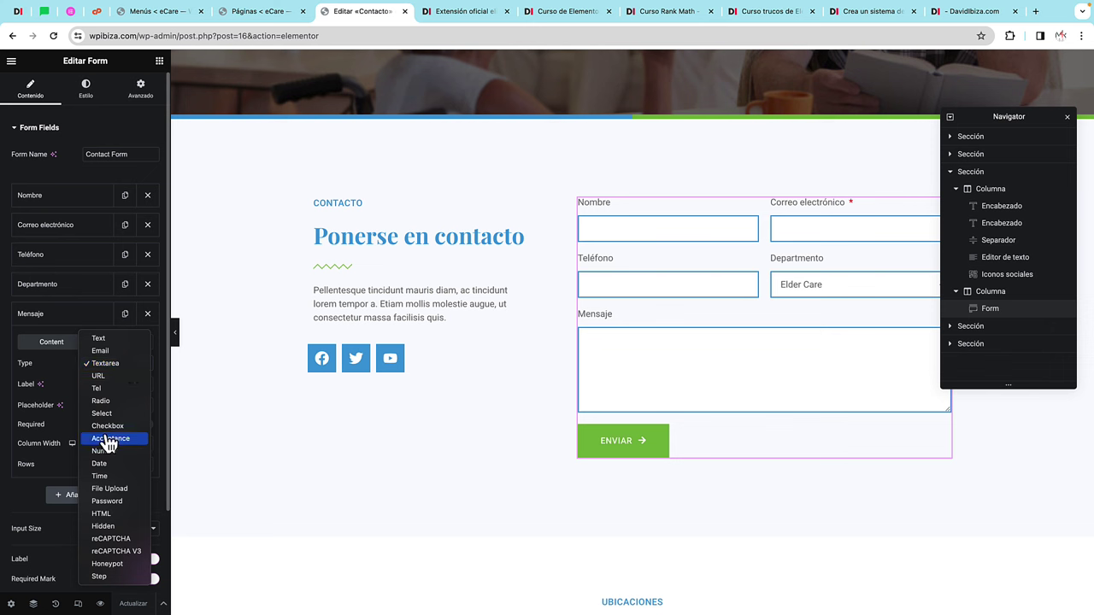
pyautogui.click(53, 367)
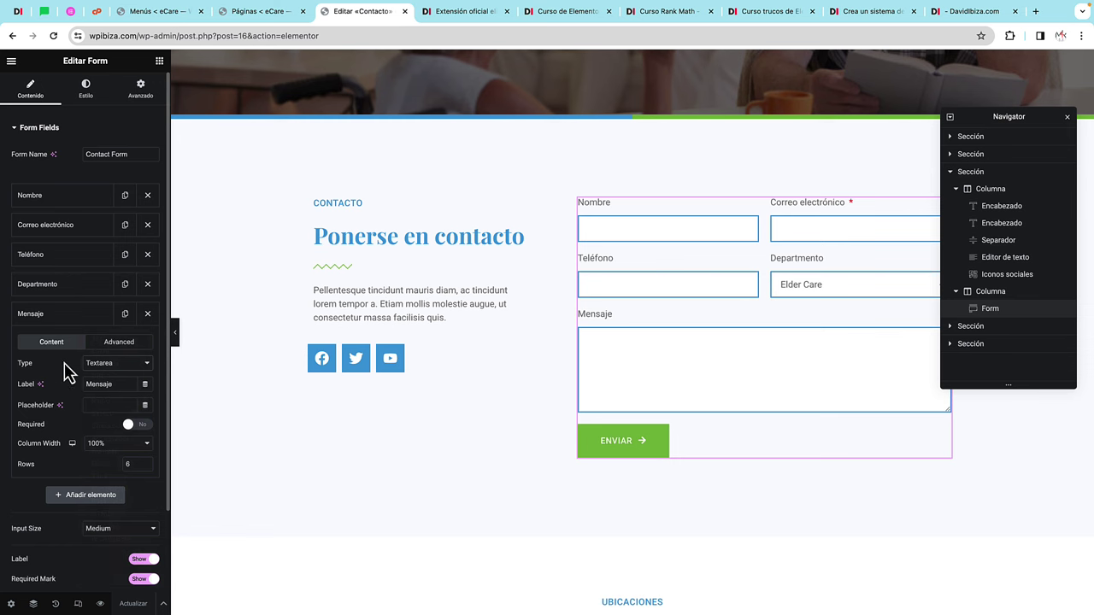
pyautogui.scroll(-5, 124, 402)
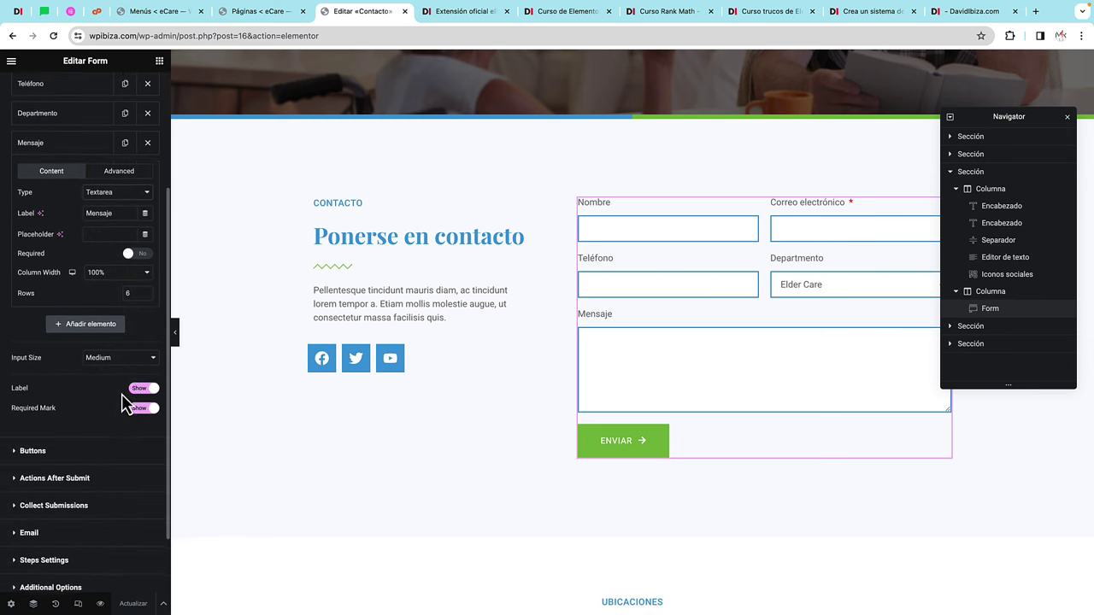
# Step: Examine the contact form's button settings and the available actions after submission
pyautogui.click(34, 409)
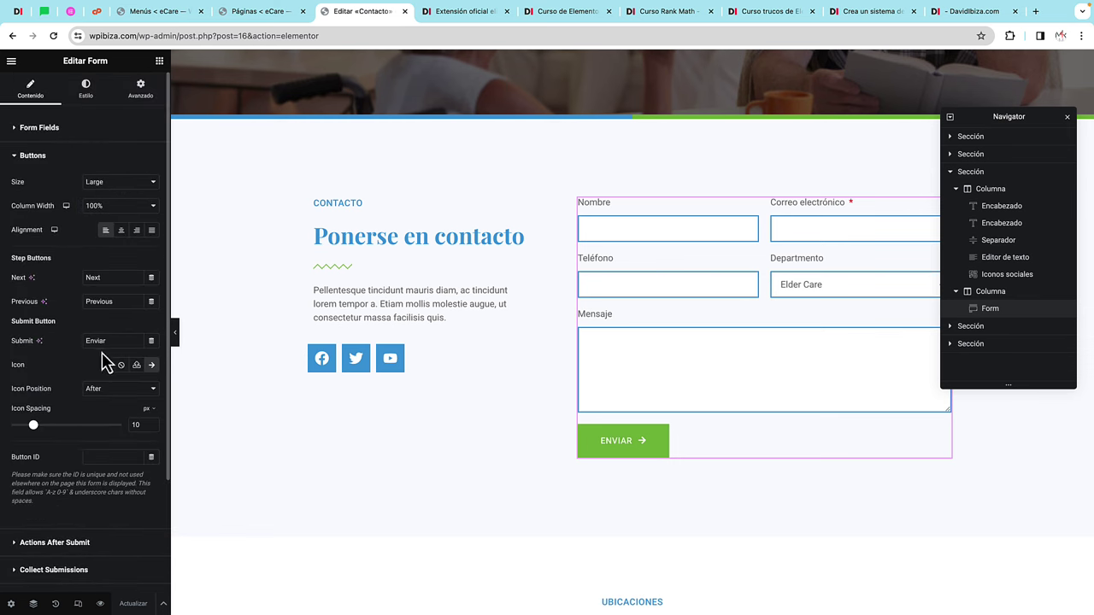
pyautogui.scroll(-5, 137, 423)
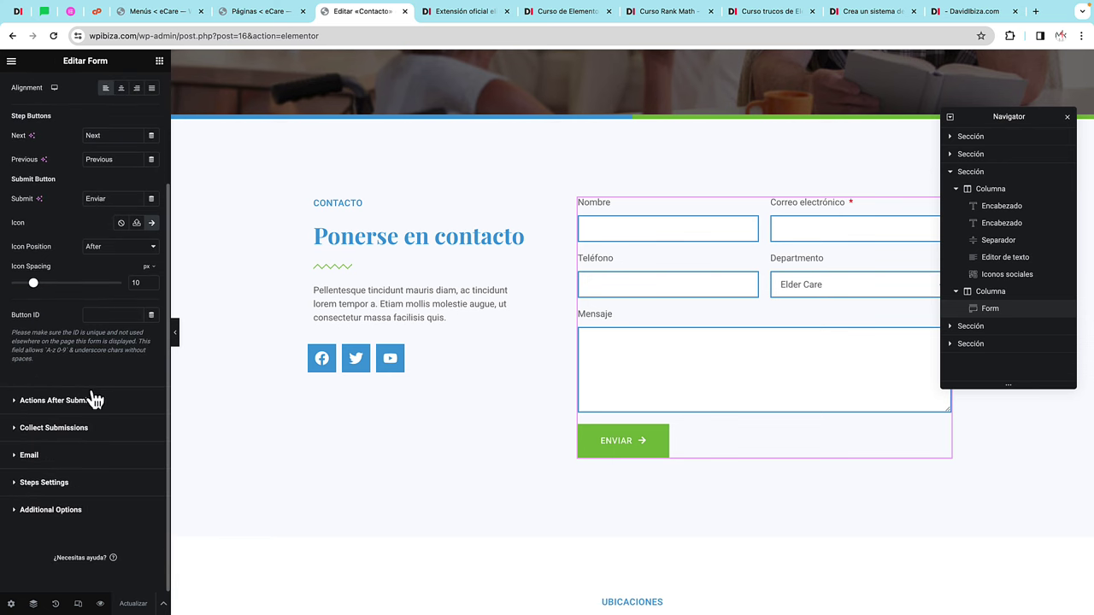
pyautogui.click(93, 398)
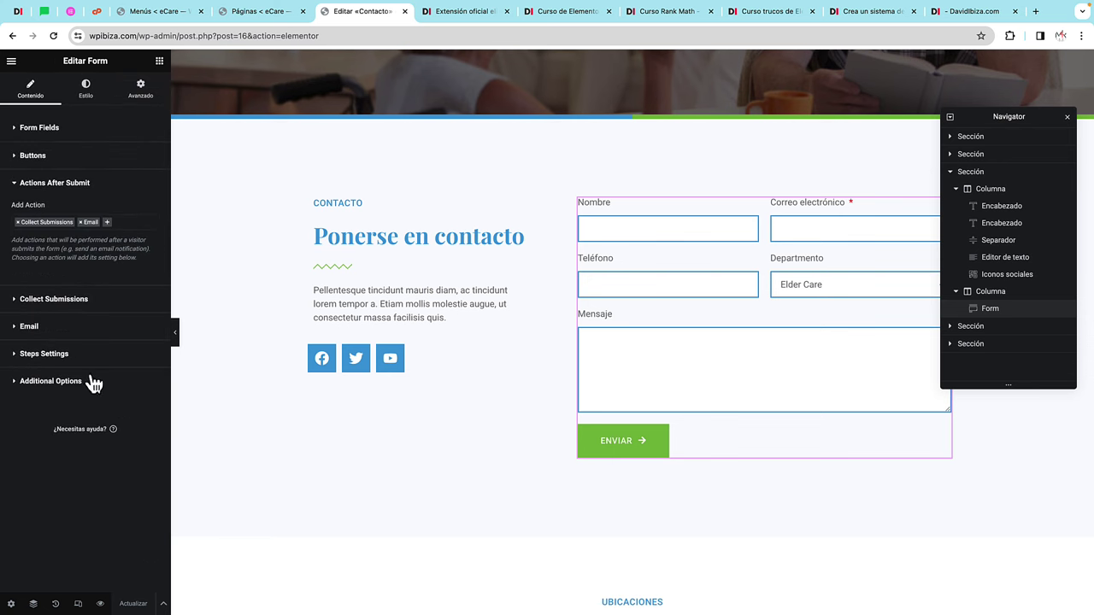
pyautogui.click(109, 224)
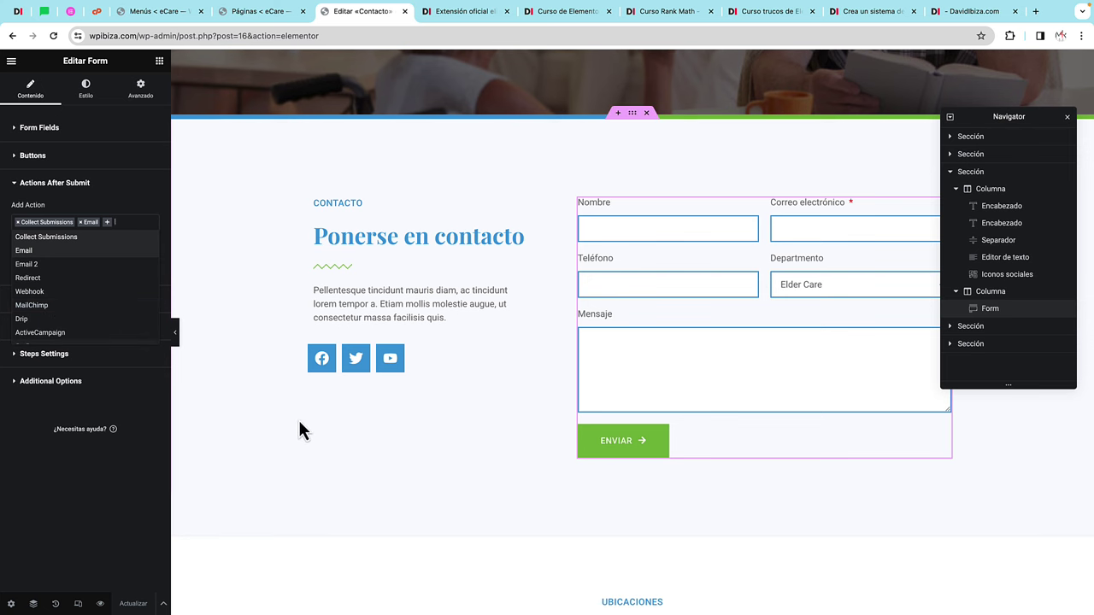
# Step: Examine the Ubicaciones label, the Nuestras oficinas heading, its introductory text and the Harrow, Enfield and Brentwood office titles
pyautogui.scroll(-6, 303, 427)
pyautogui.scroll(1, 302, 428)
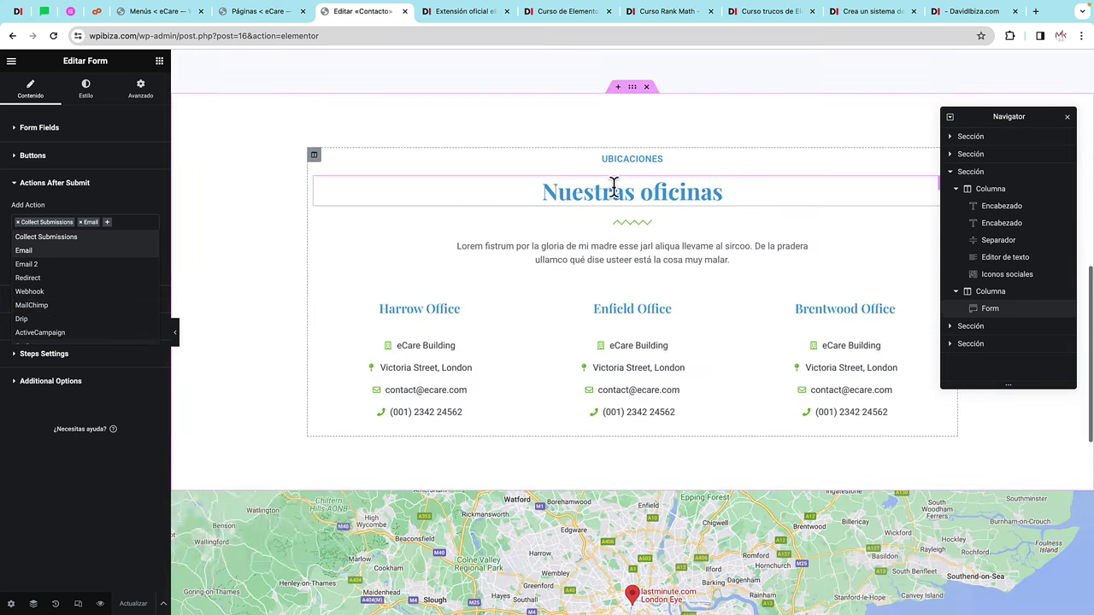
pyautogui.click(621, 162)
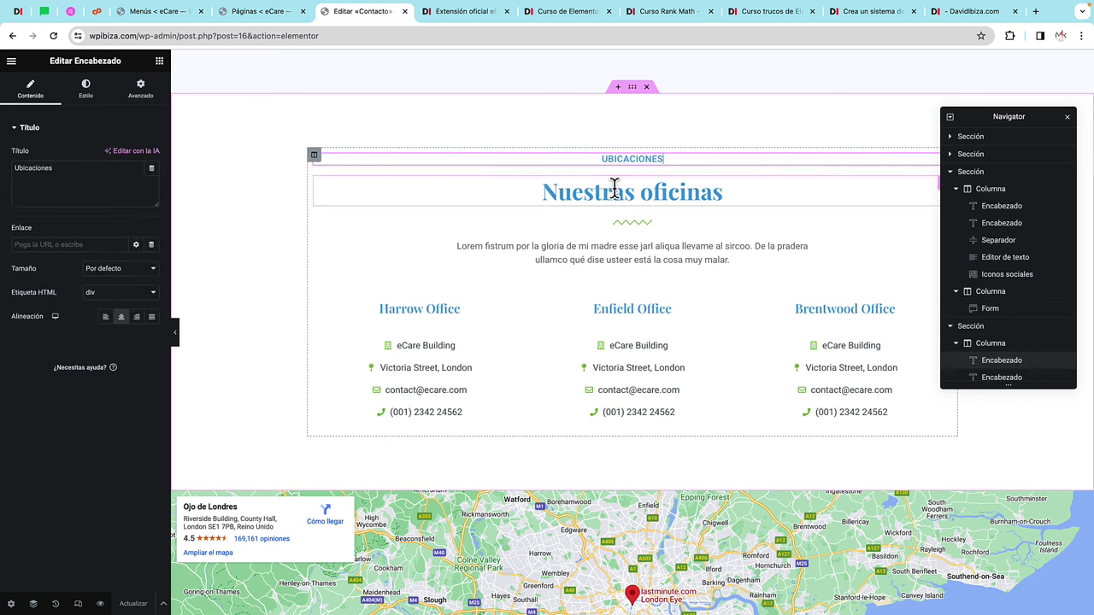
pyautogui.click(615, 186)
pyautogui.click(618, 249)
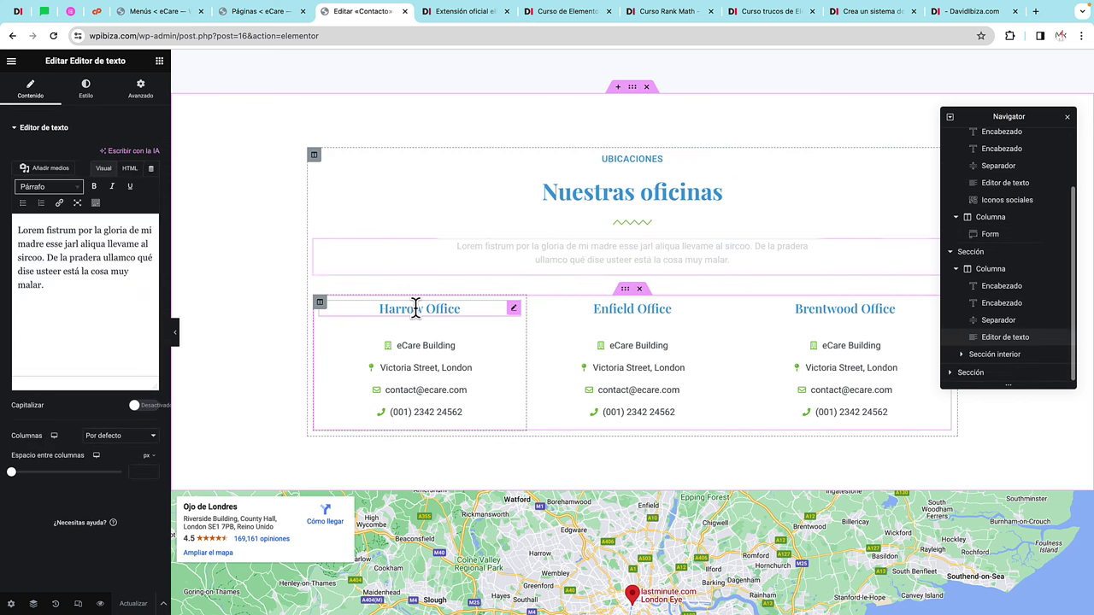
pyautogui.click(417, 310)
pyautogui.click(640, 310)
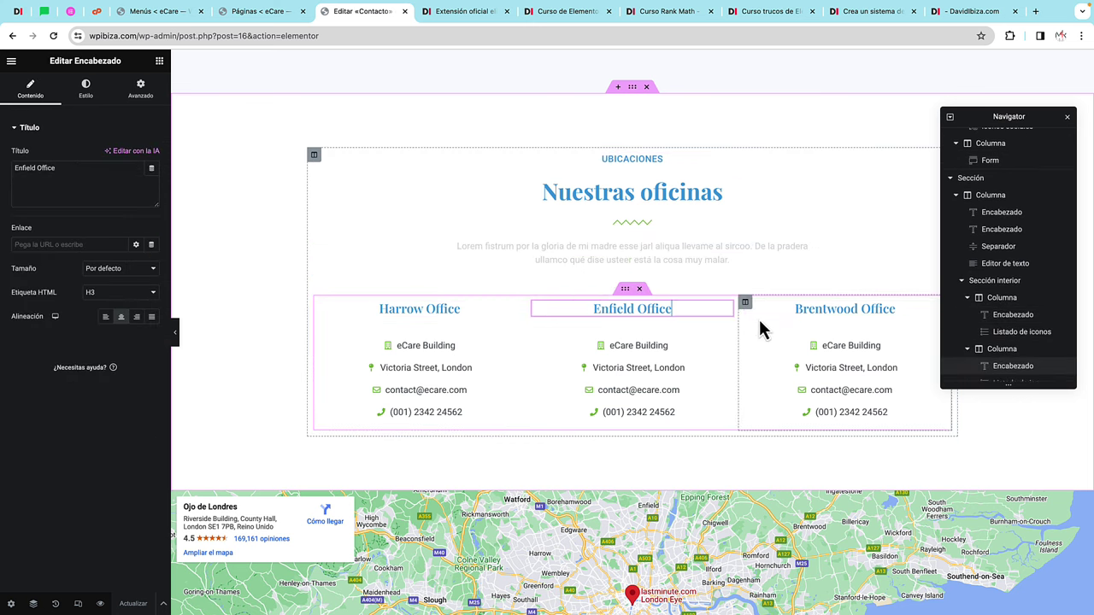
pyautogui.click(804, 309)
pyautogui.scroll(-5, 809, 335)
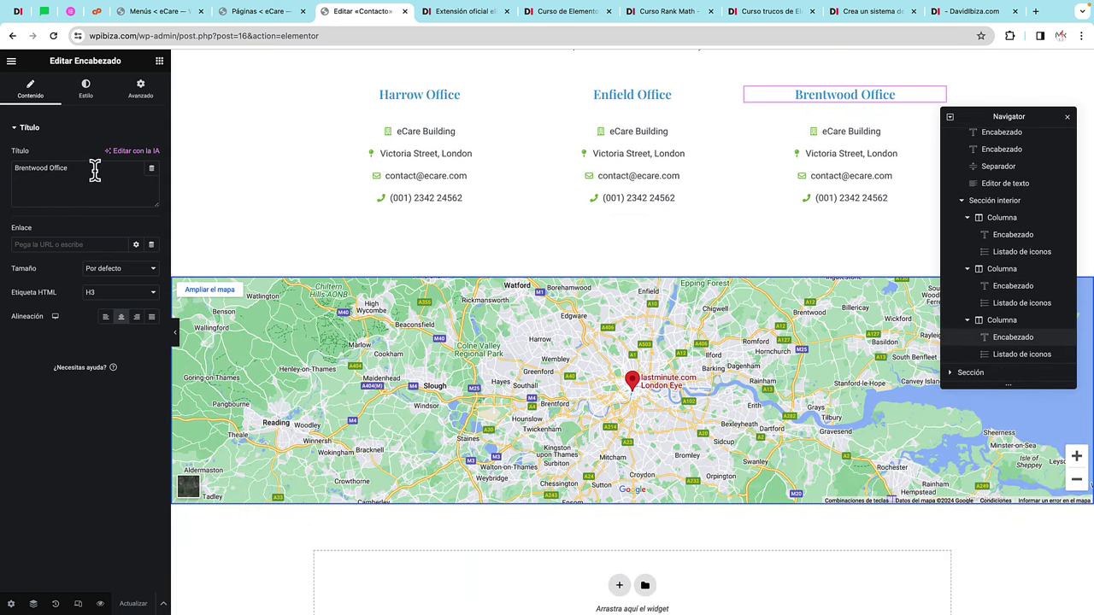
pyautogui.moveTo(93, 171); pyautogui.dragTo(7, 170)
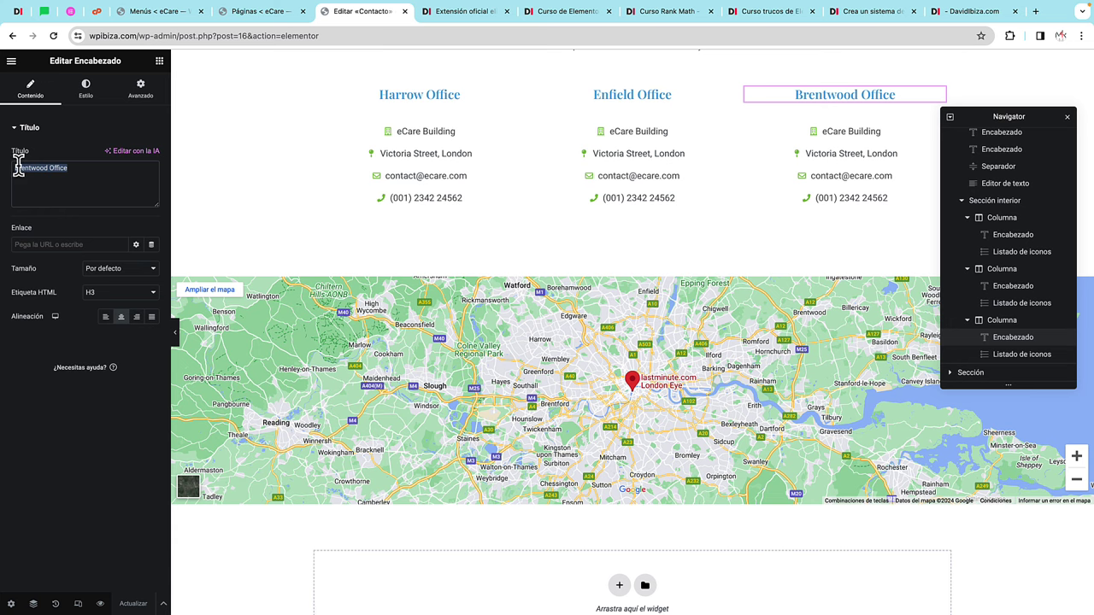
# Step: View the remainder of the Contacto page down to the footer and leave its editor without saving
pyautogui.scroll(-5, 498, 310)
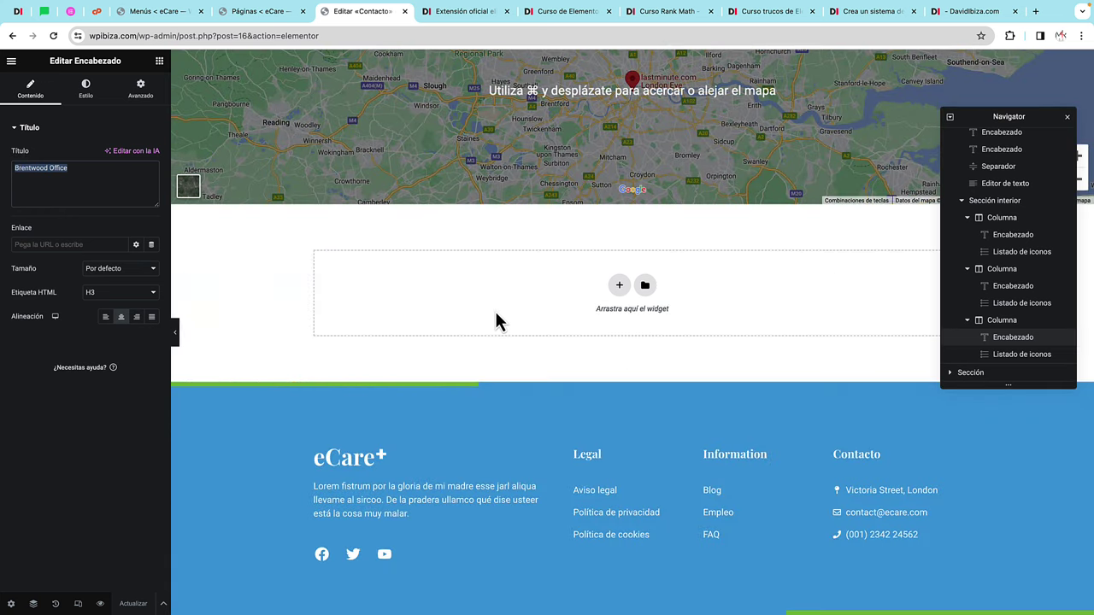
pyautogui.scroll(15, 494, 318)
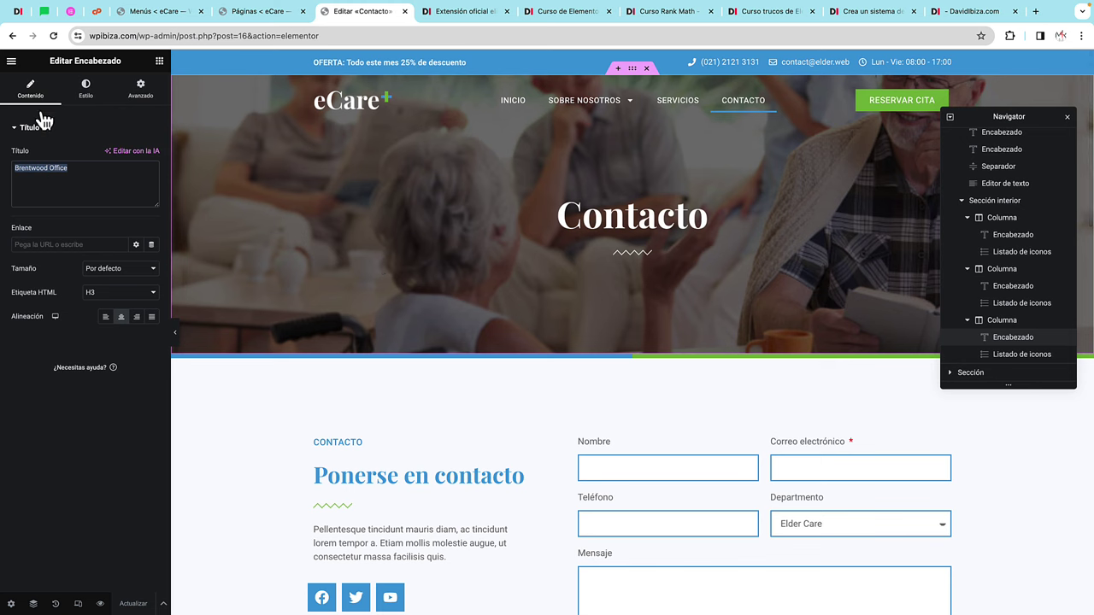
pyautogui.click(11, 61)
pyautogui.click(75, 261)
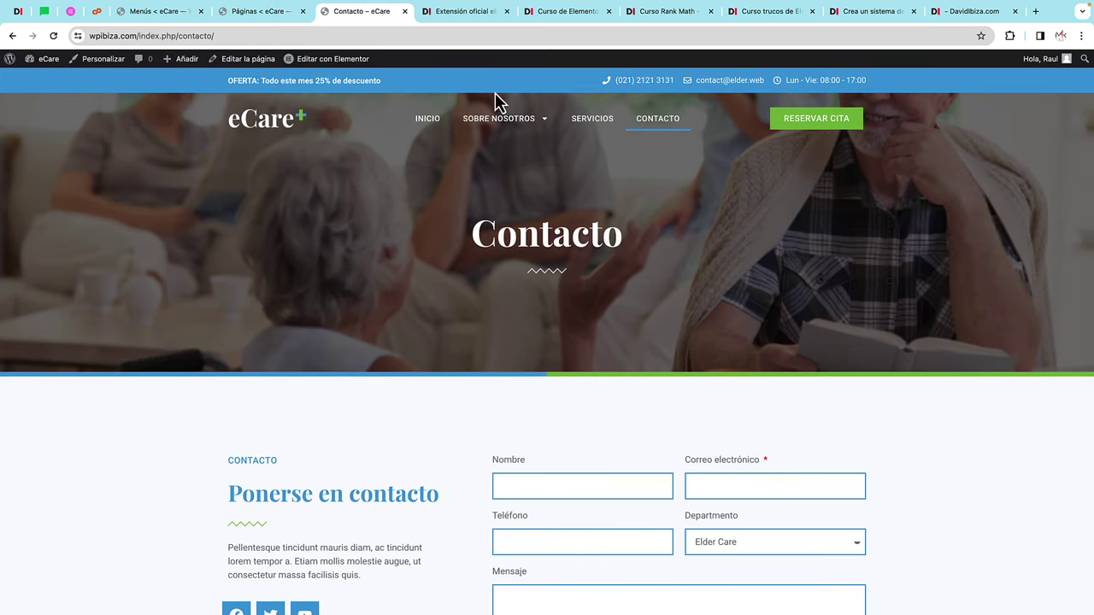
# Step: Open the live Cita page and review its booking form, frequently asked questions, contact section and footer
pyautogui.click(822, 128)
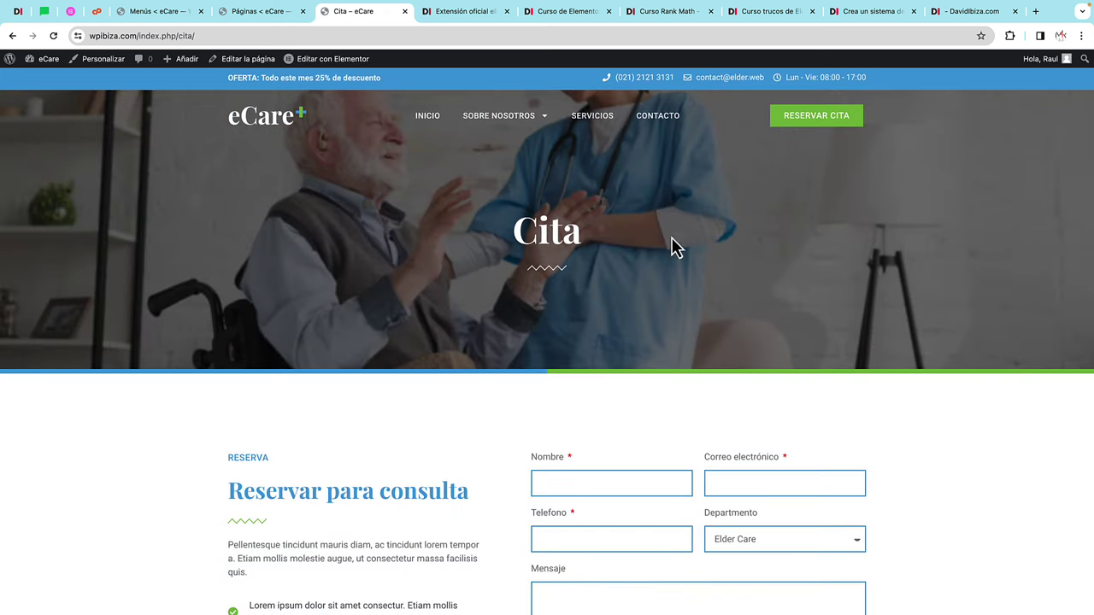
pyautogui.scroll(-3, 576, 269)
pyautogui.scroll(-3, 577, 258)
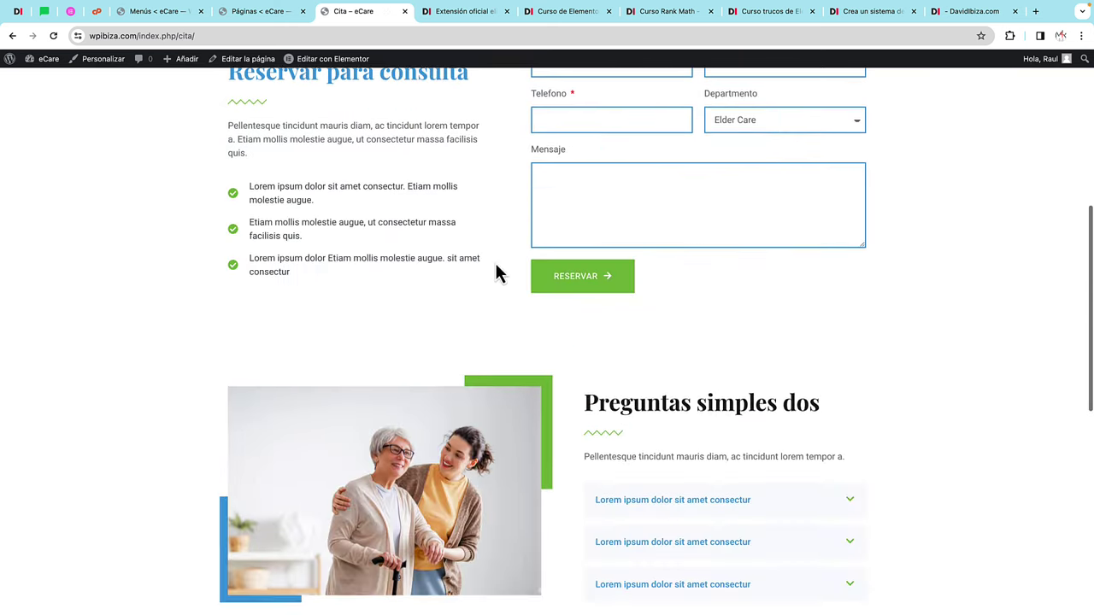
pyautogui.scroll(-6, 726, 205)
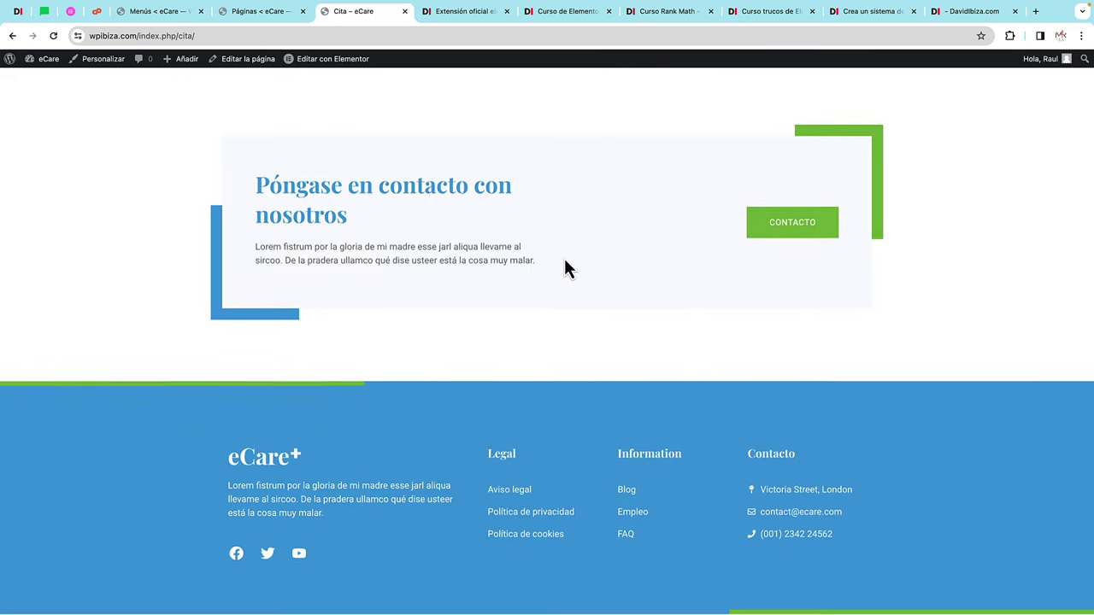
# Step: Open the live Empleo page from the footer and review its job listings, contact section and footer
pyautogui.click(645, 522)
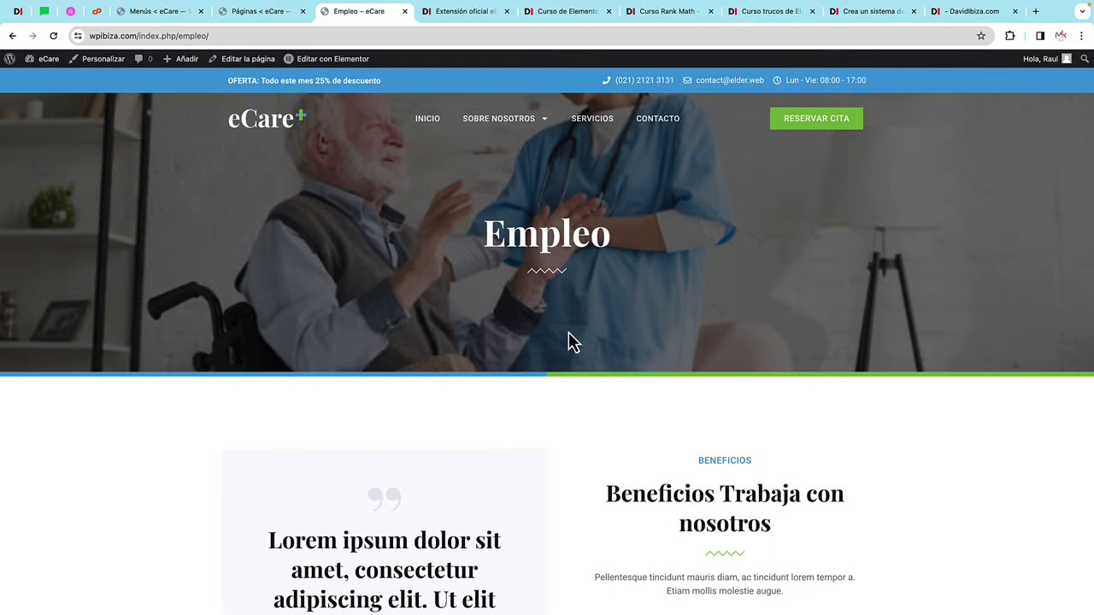
pyautogui.scroll(-4, 599, 346)
pyautogui.scroll(-10, 624, 351)
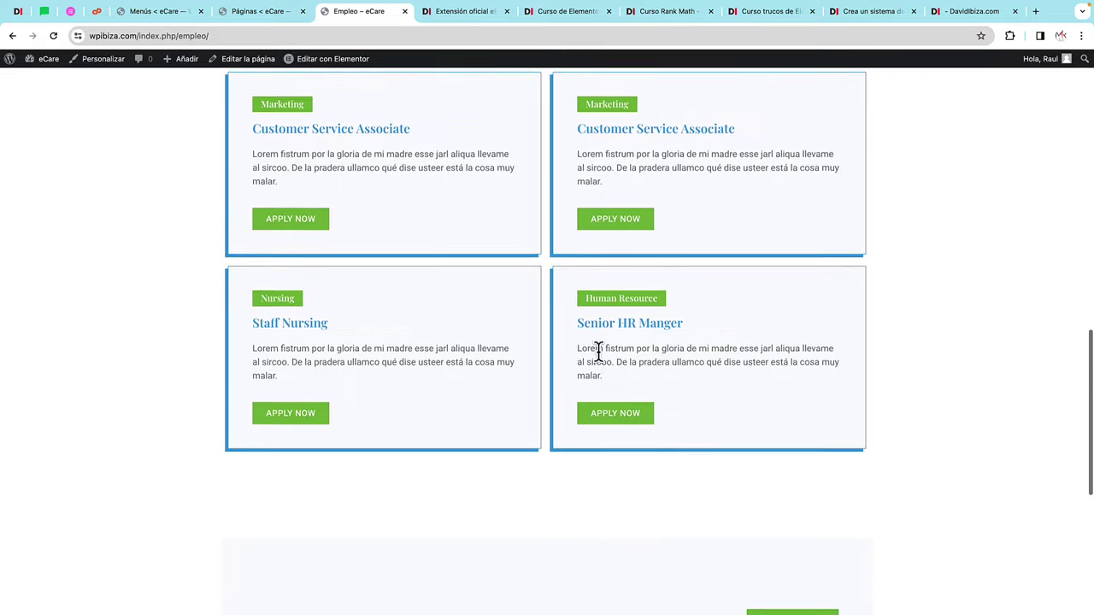
pyautogui.scroll(-3, 598, 364)
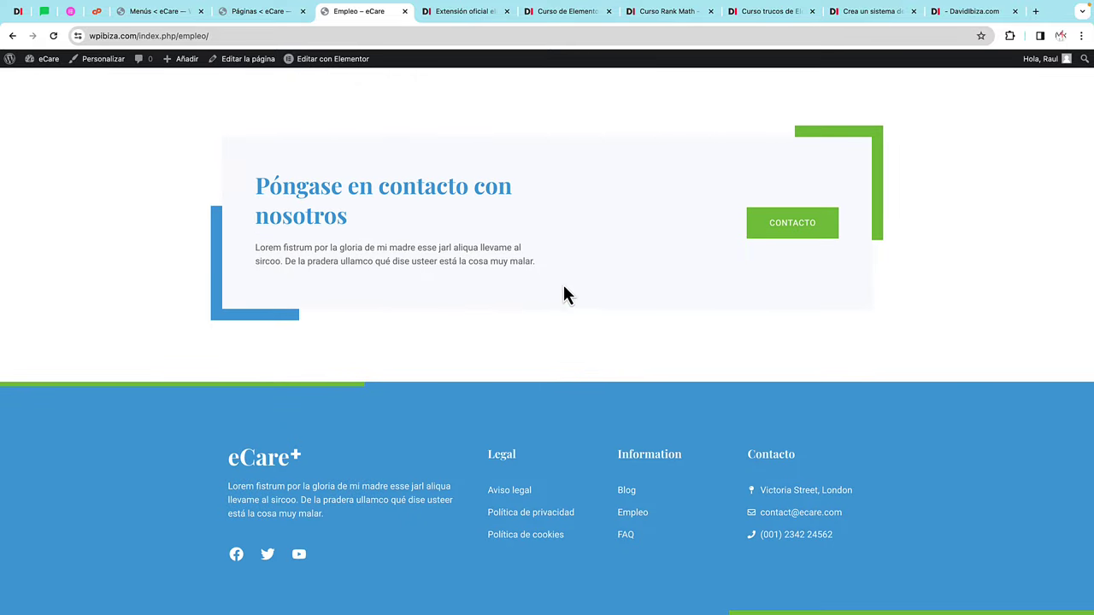
pyautogui.scroll(17, 566, 290)
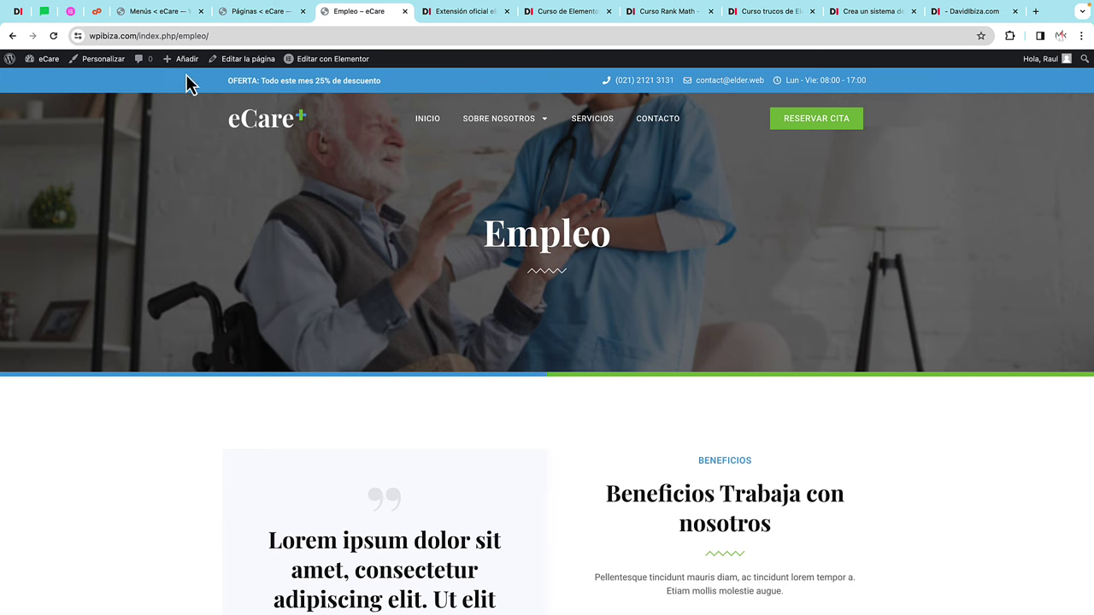
# Step: Close the Páginas admin list and open the Protección Datos RGPD plugin settings
pyautogui.click(267, 13)
pyautogui.click(303, 12)
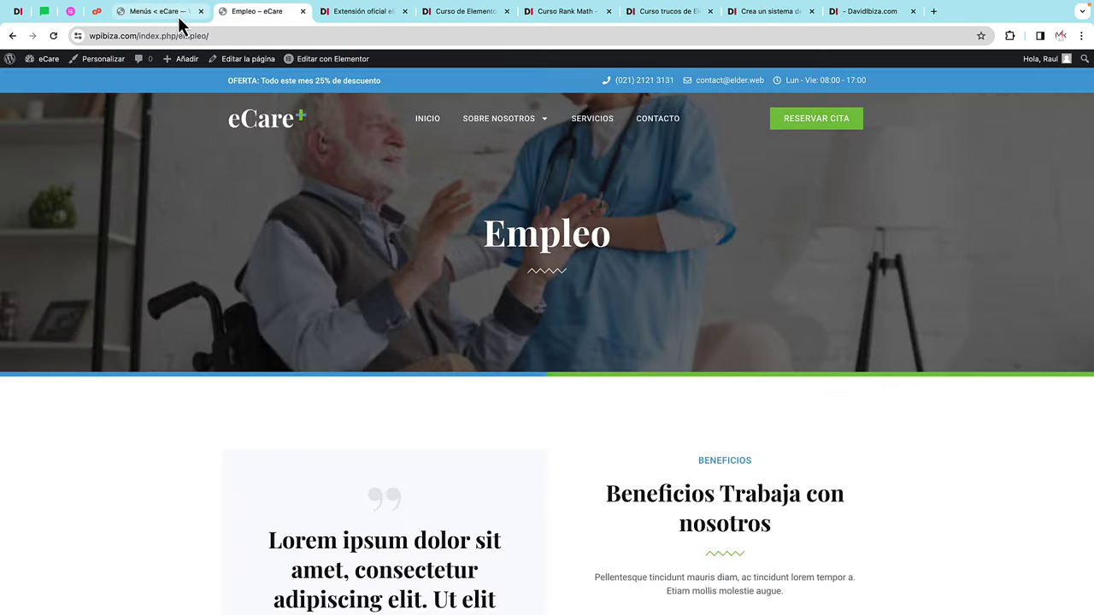
pyautogui.click(175, 15)
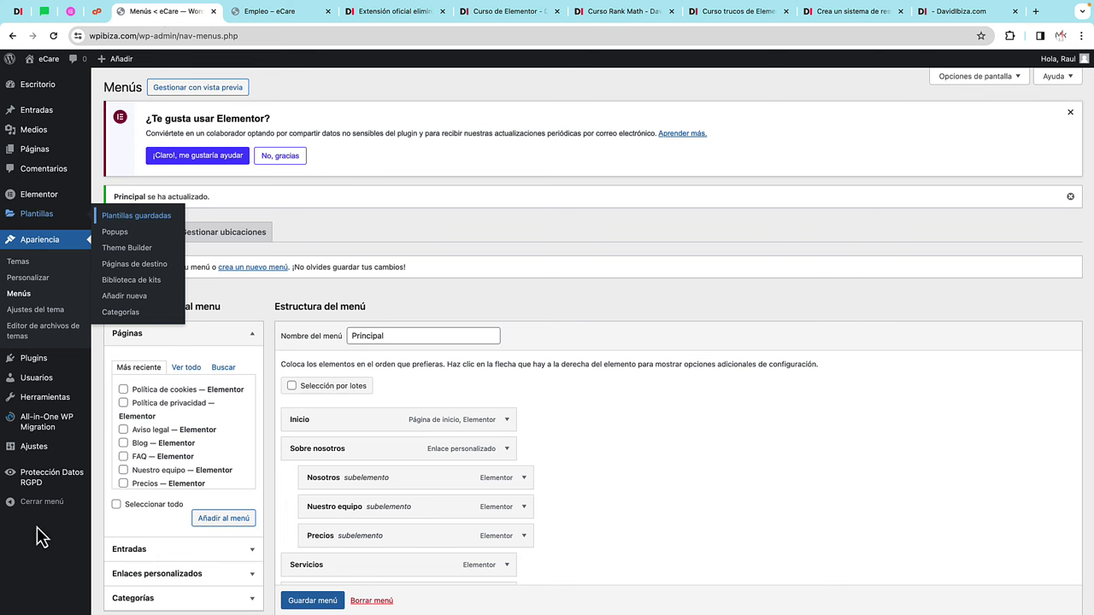
pyautogui.click(38, 484)
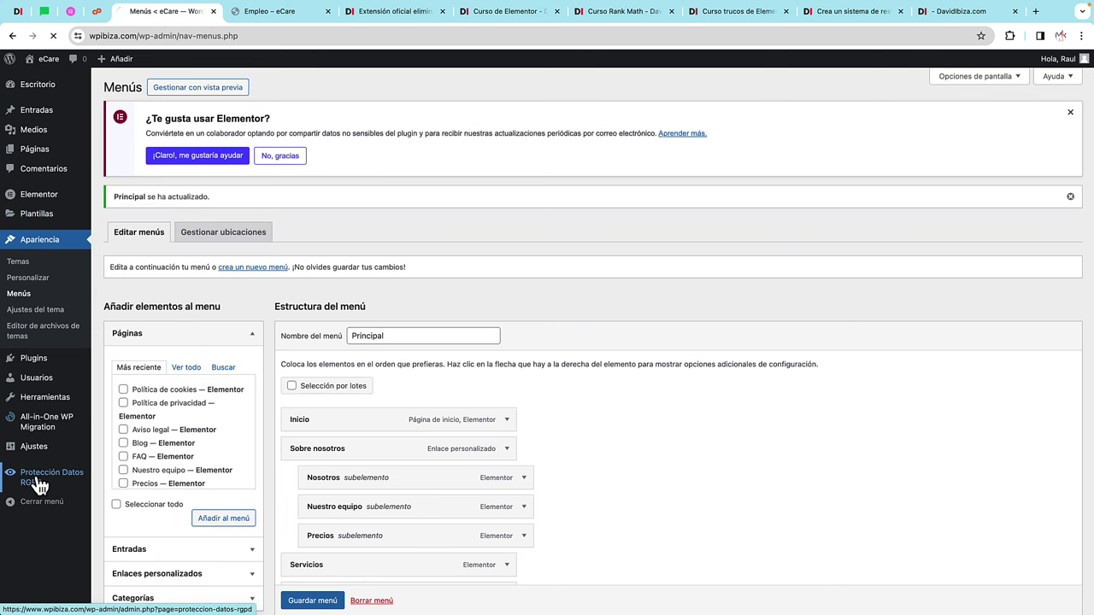
# Step: Check the legal links in the live site's footer and review the RGPD settings for owner details and form purposes
pyautogui.click(287, 13)
pyautogui.scroll(-20, 689, 435)
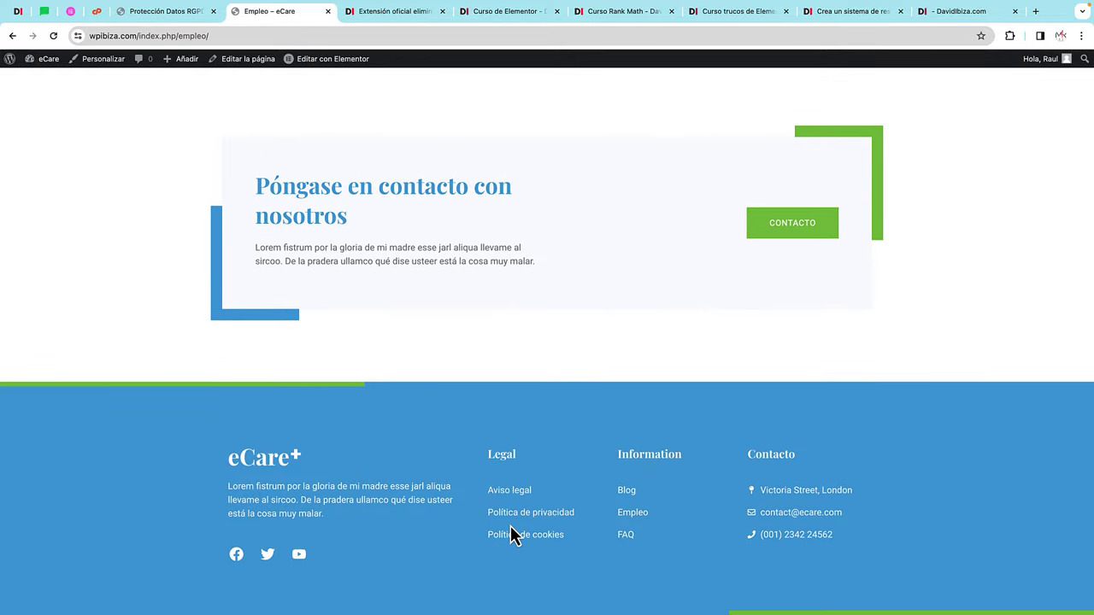
pyautogui.click(151, 17)
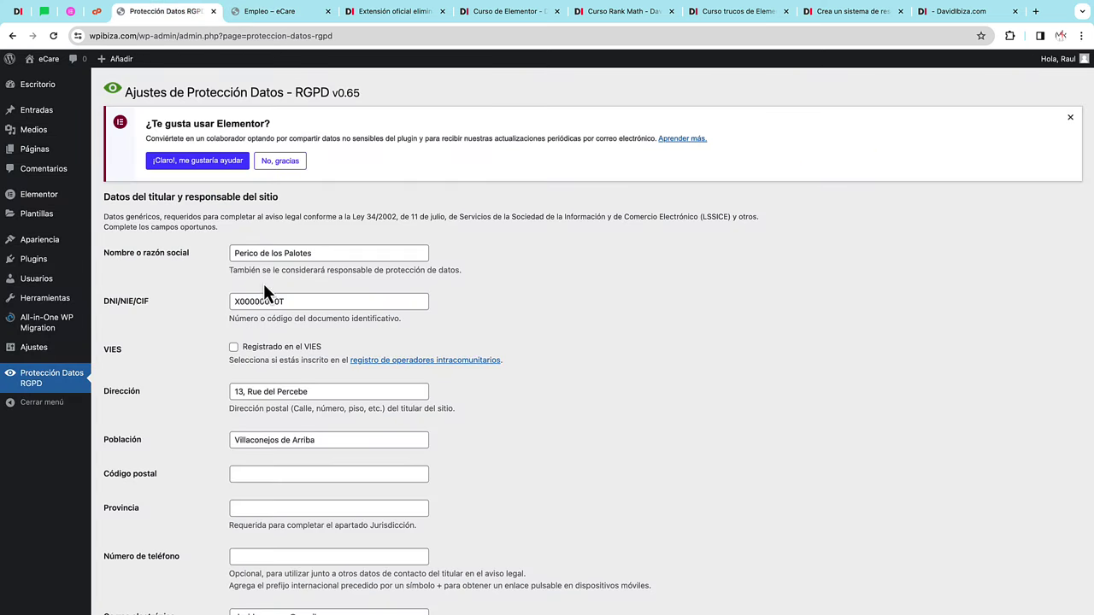
pyautogui.scroll(-5, 357, 350)
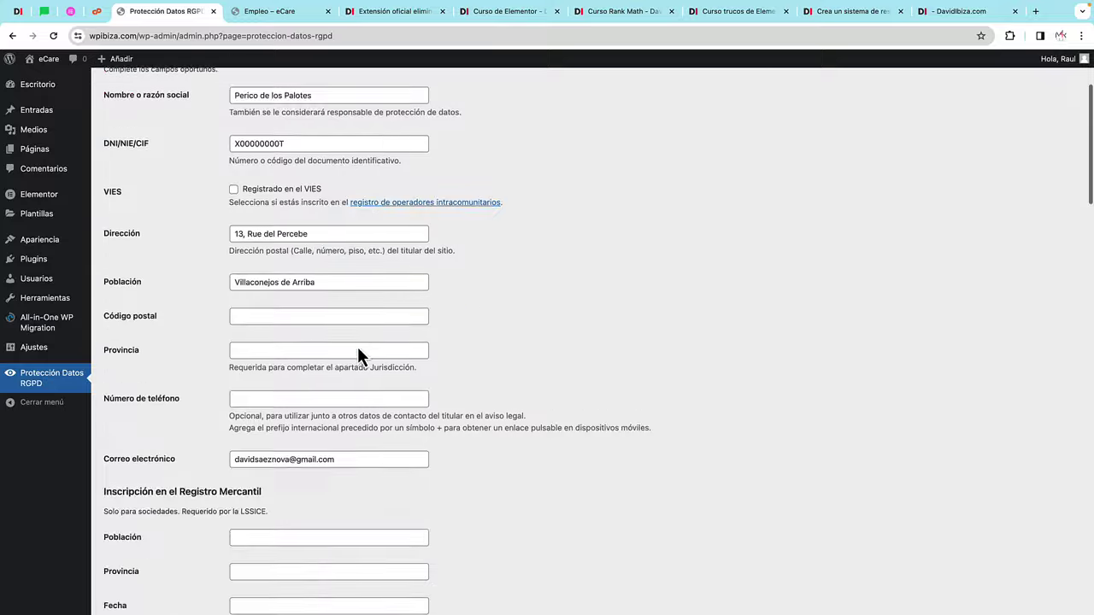
pyautogui.scroll(-10, 358, 350)
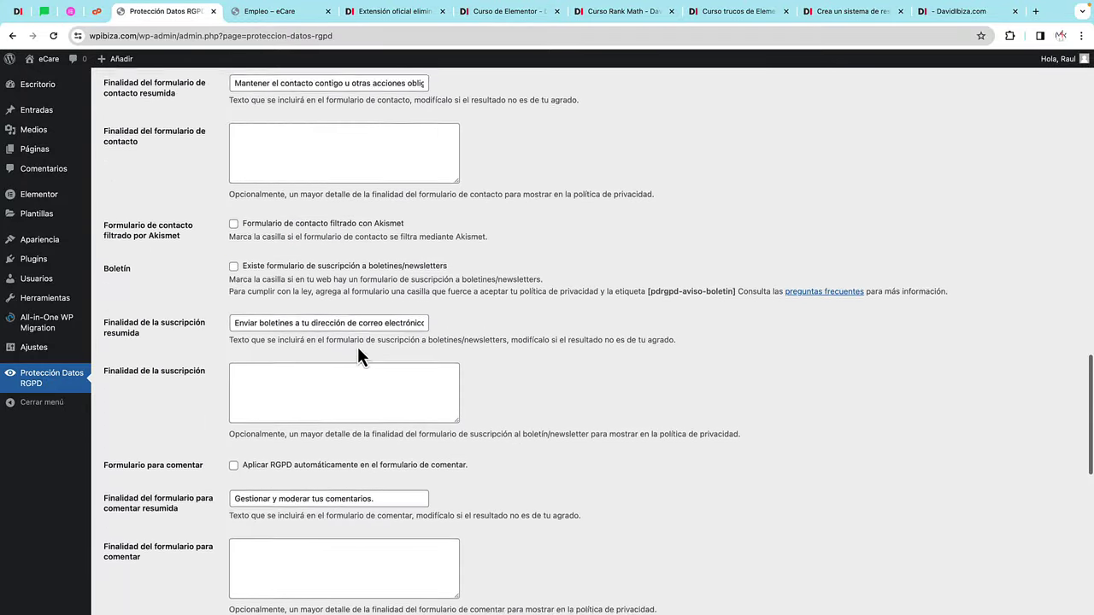
pyautogui.scroll(8, 358, 350)
# Step: Open the live Aviso legal page, read through its sections, and open the Política de cookies page
pyautogui.click(291, 14)
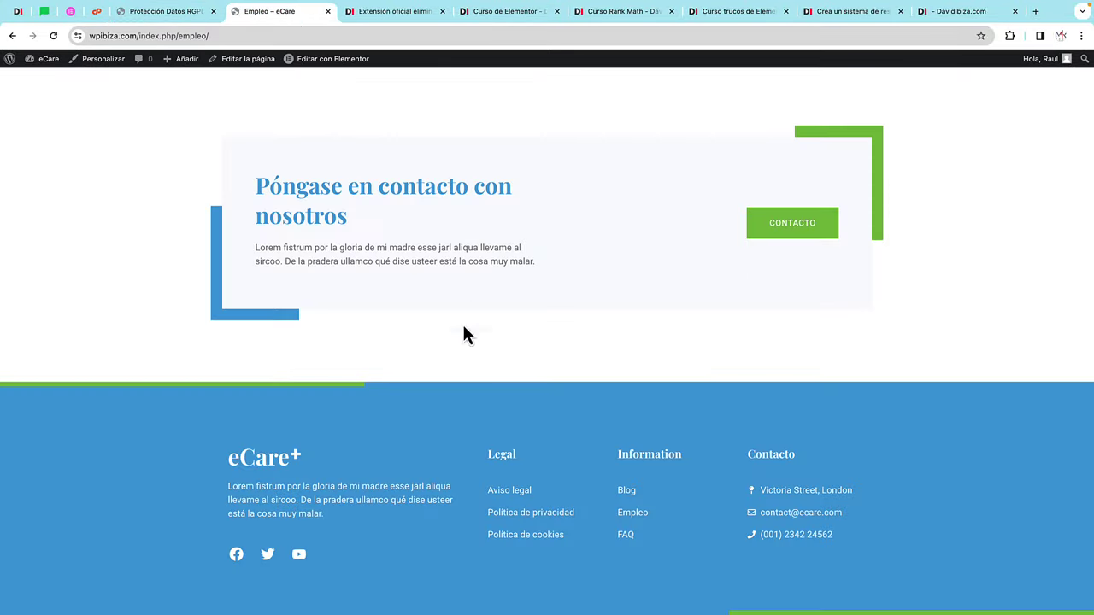
pyautogui.click(526, 494)
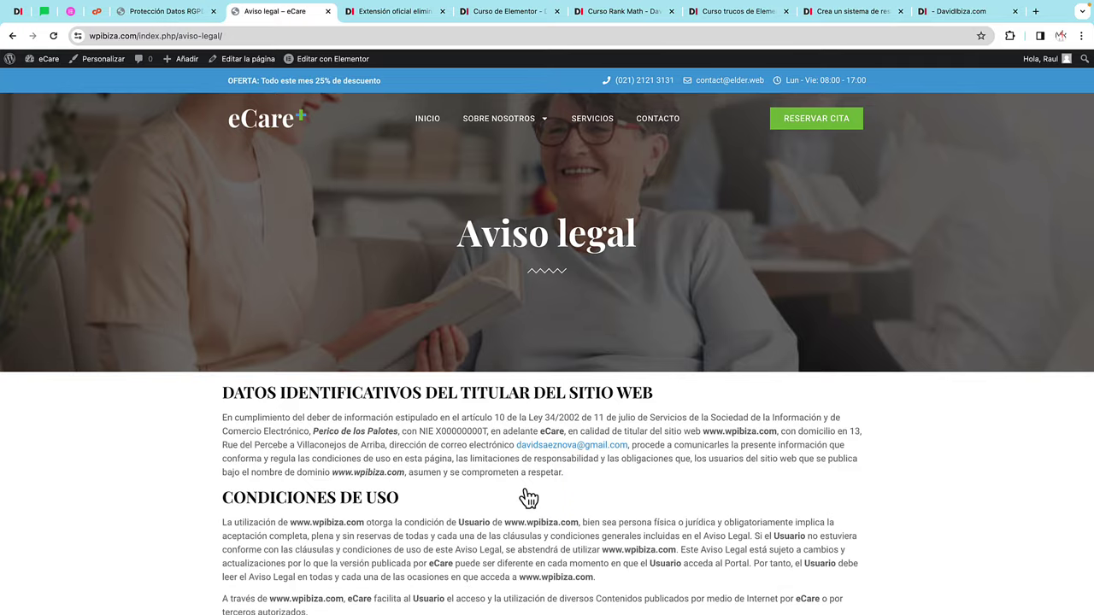
pyautogui.scroll(-20, 542, 493)
pyautogui.scroll(20, 541, 500)
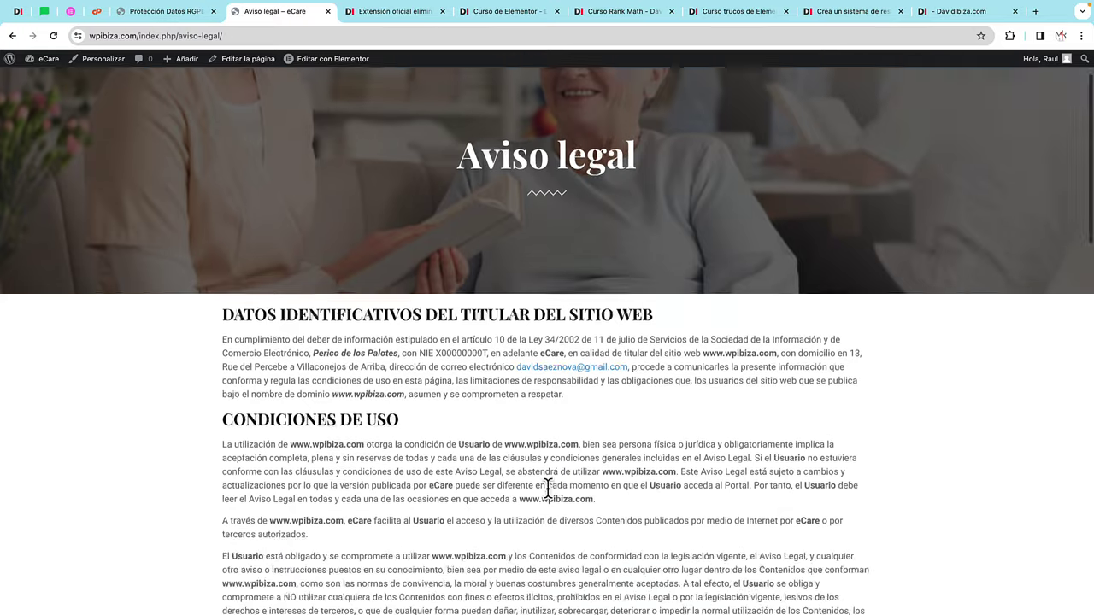
pyautogui.scroll(-8, 539, 487)
pyautogui.scroll(-10, 533, 474)
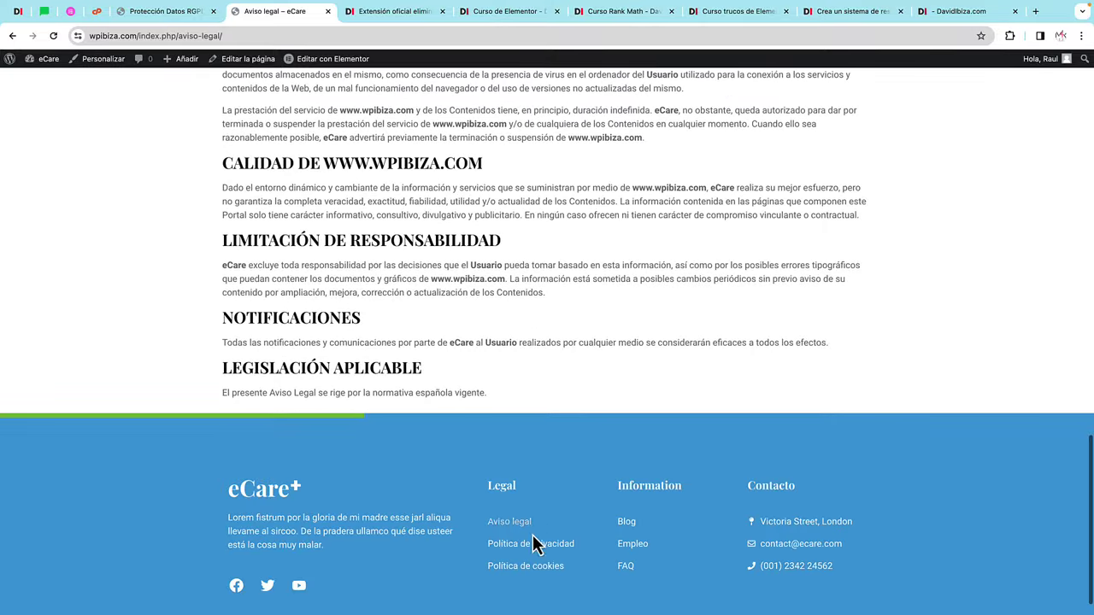
pyautogui.click(523, 567)
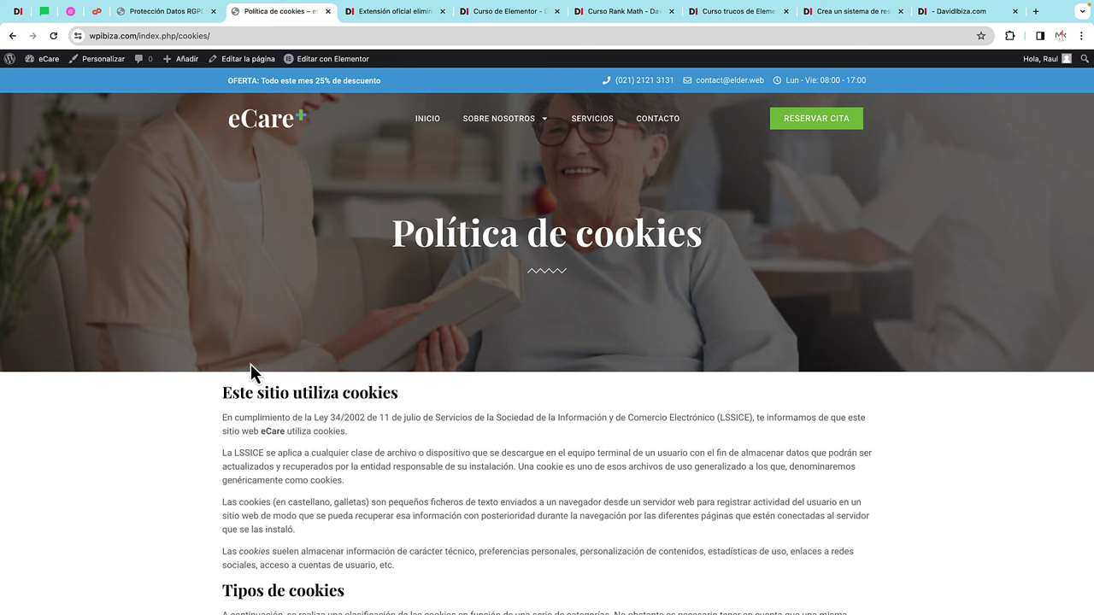
# Step: Create a site backup with All-in-One WP Migration and show the actions available for the backup file
pyautogui.click(182, 26)
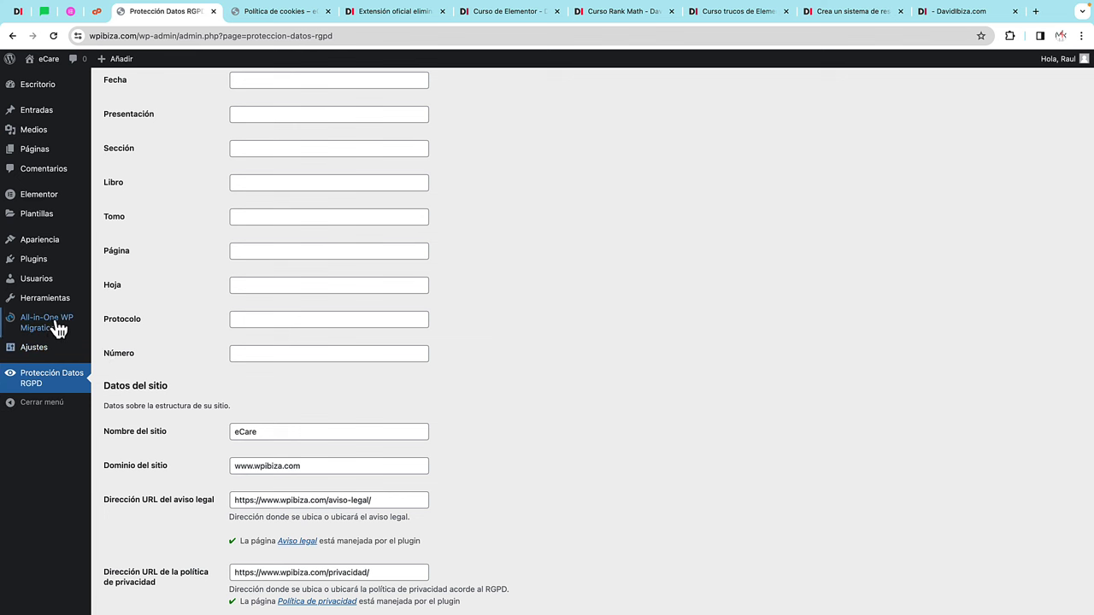
pyautogui.moveTo(49, 325)
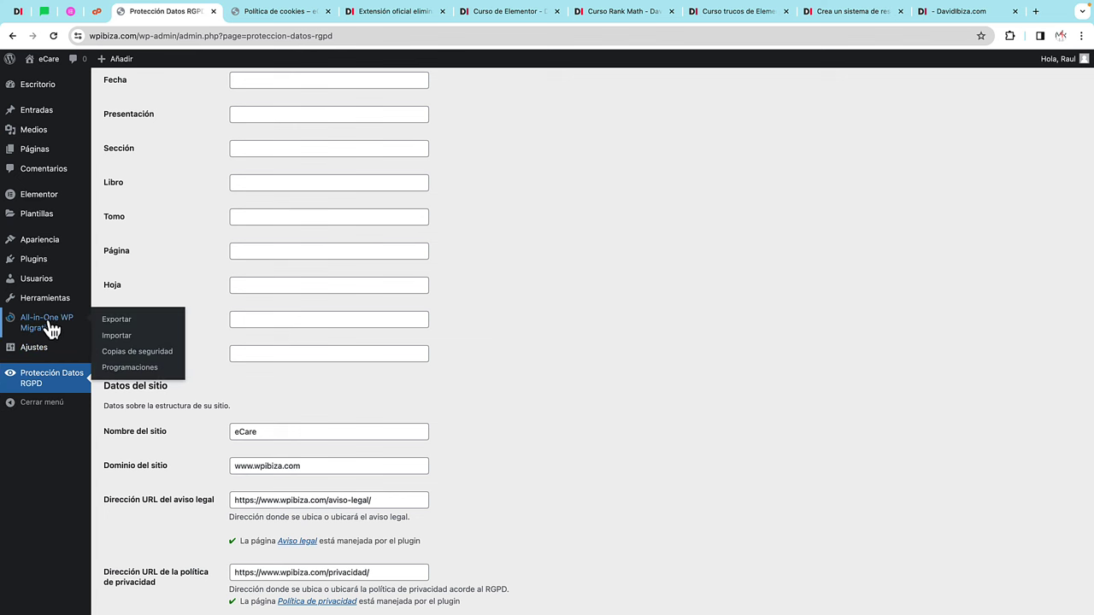
pyautogui.click(129, 357)
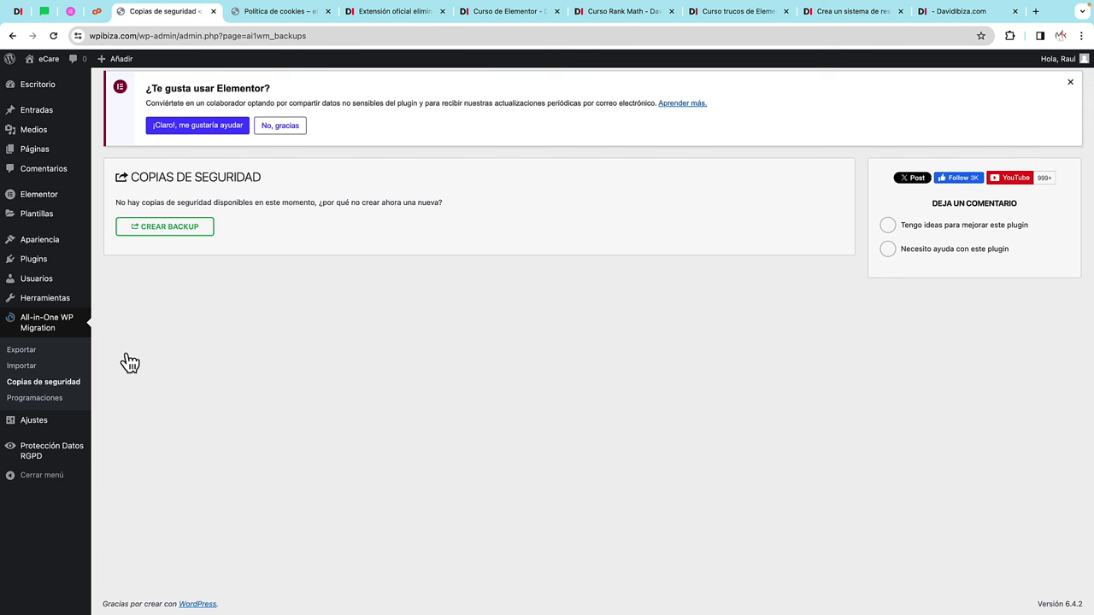
pyautogui.click(172, 236)
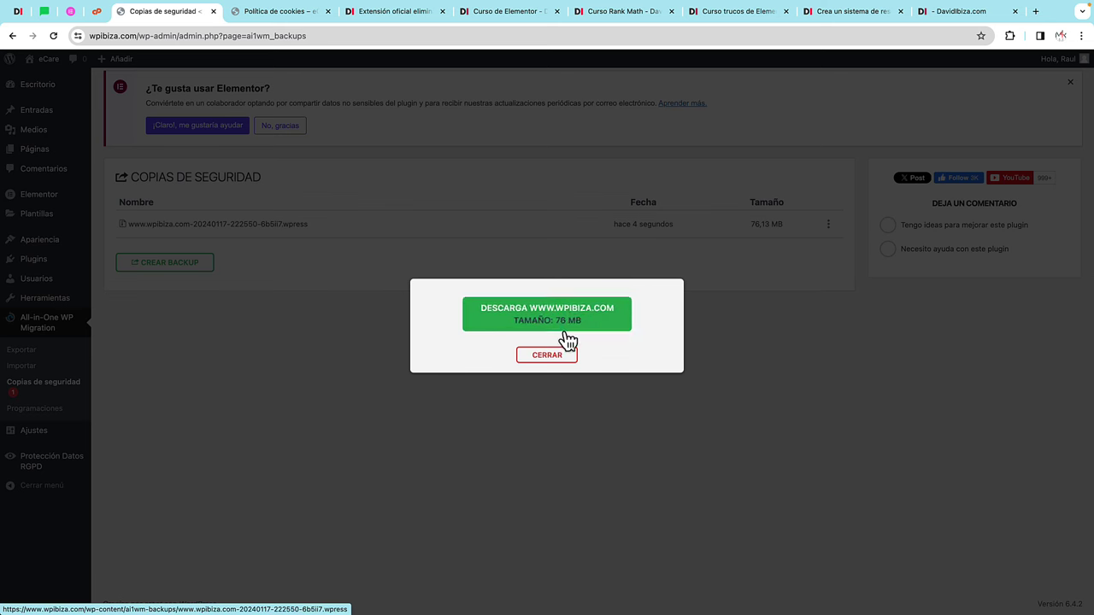
pyautogui.click(553, 356)
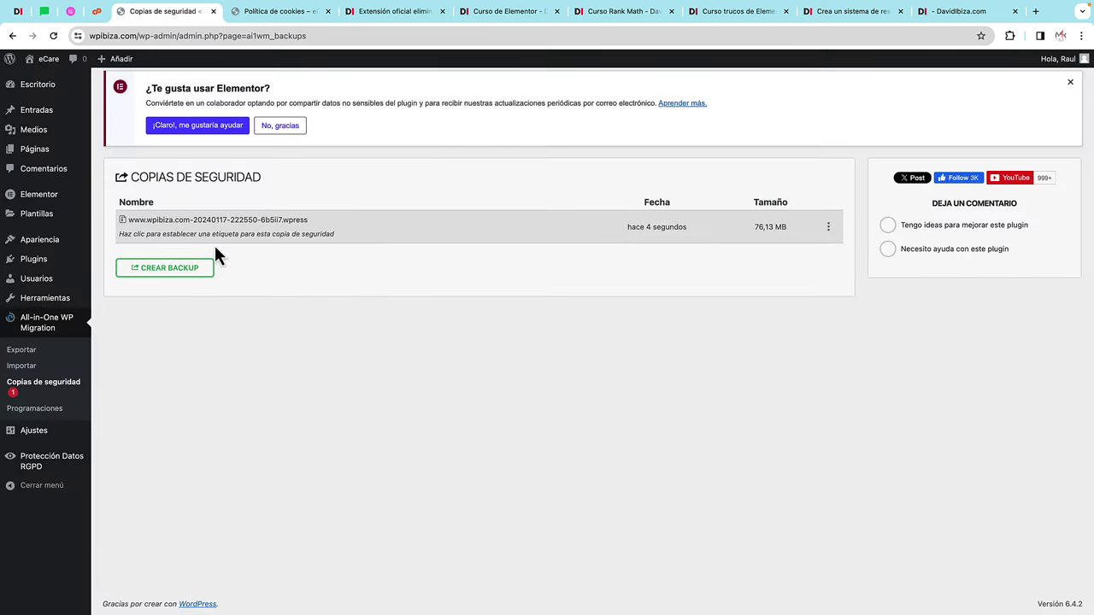
pyautogui.click(828, 230)
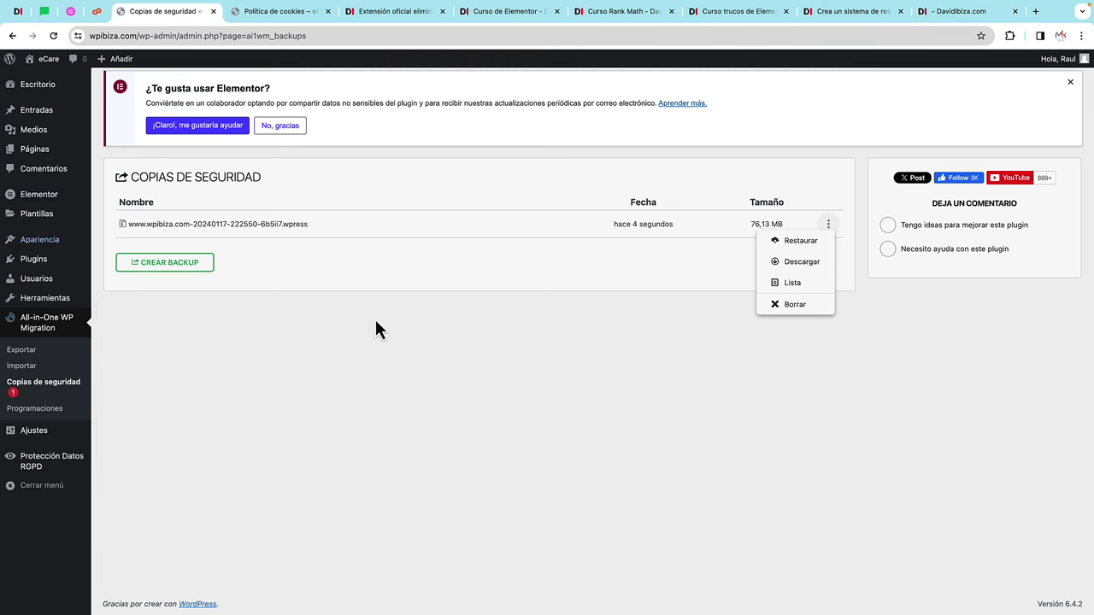
# Step: Switch to the DavidIbiza.com site and review the subscription plans and the Plan Anual instalment payment page
pyautogui.click(946, 19)
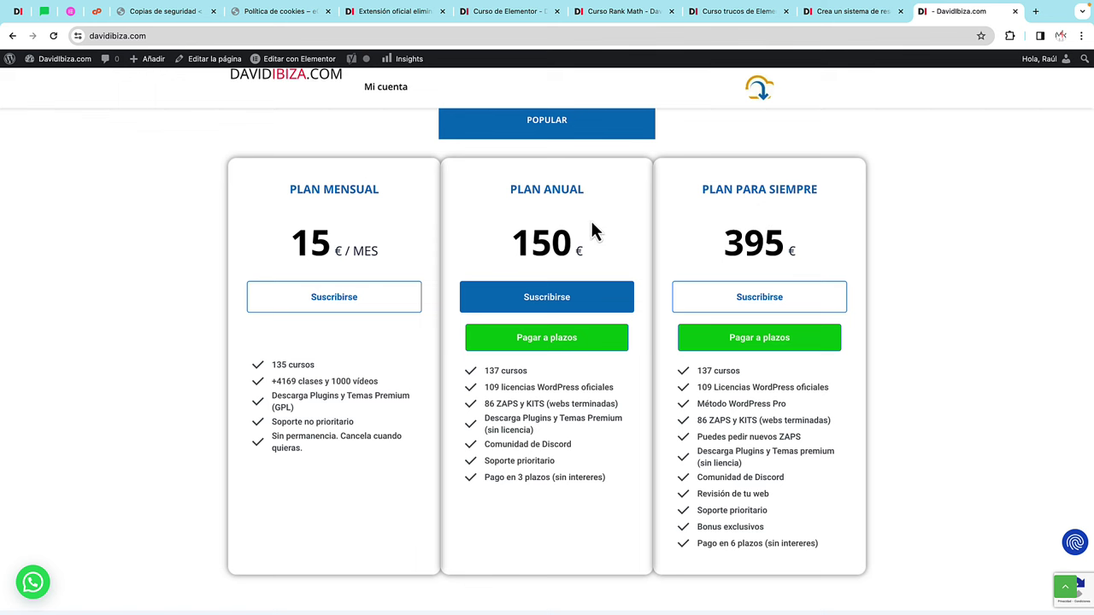
pyautogui.scroll(-1, 739, 250)
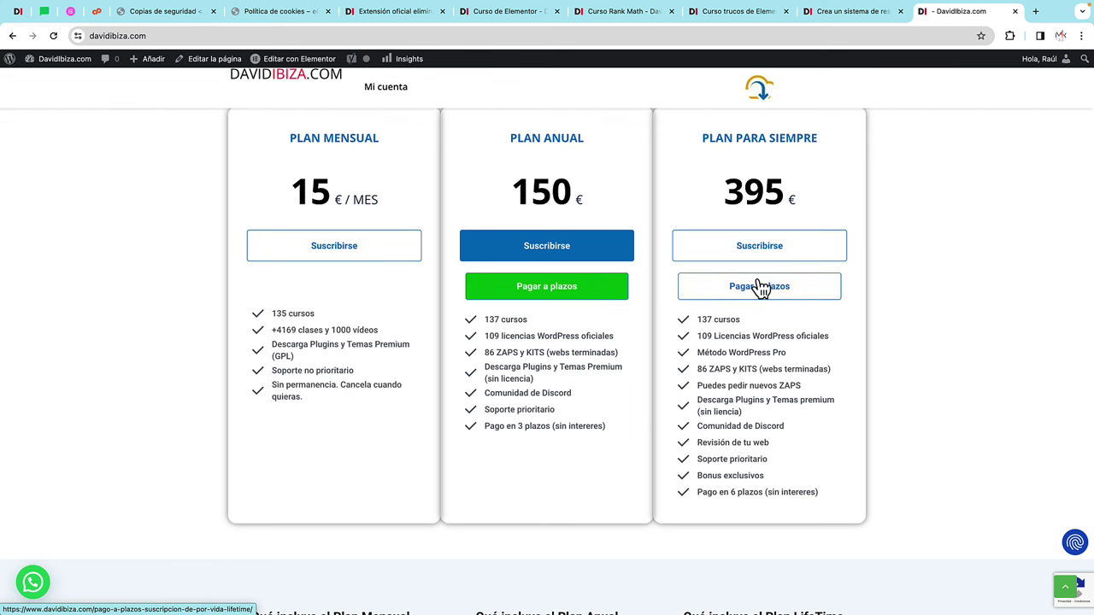
pyautogui.click(591, 300)
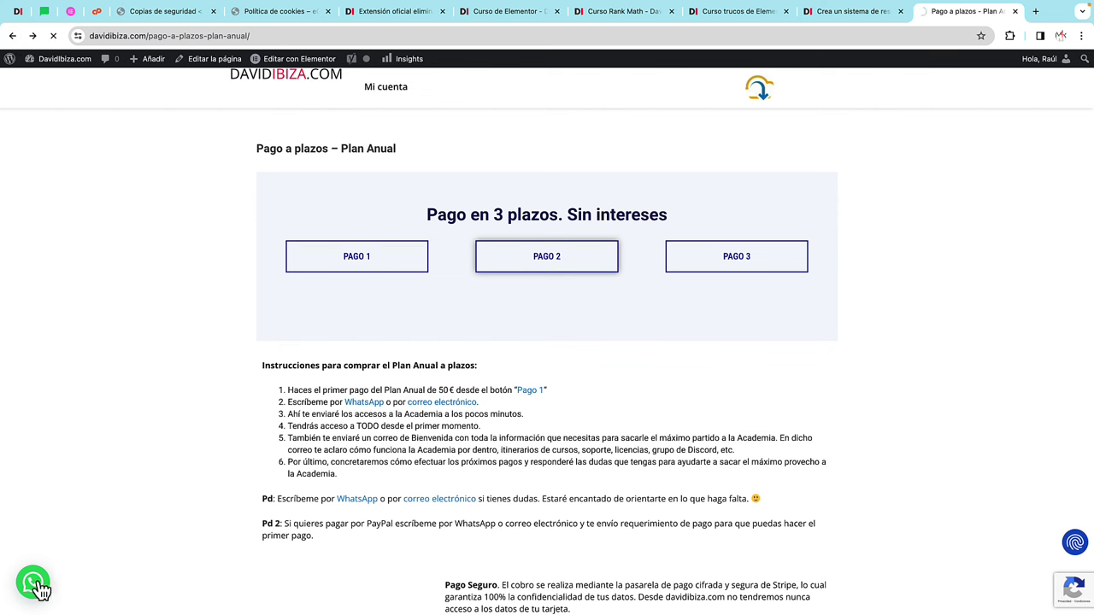
pyautogui.press('super+bracketleft')
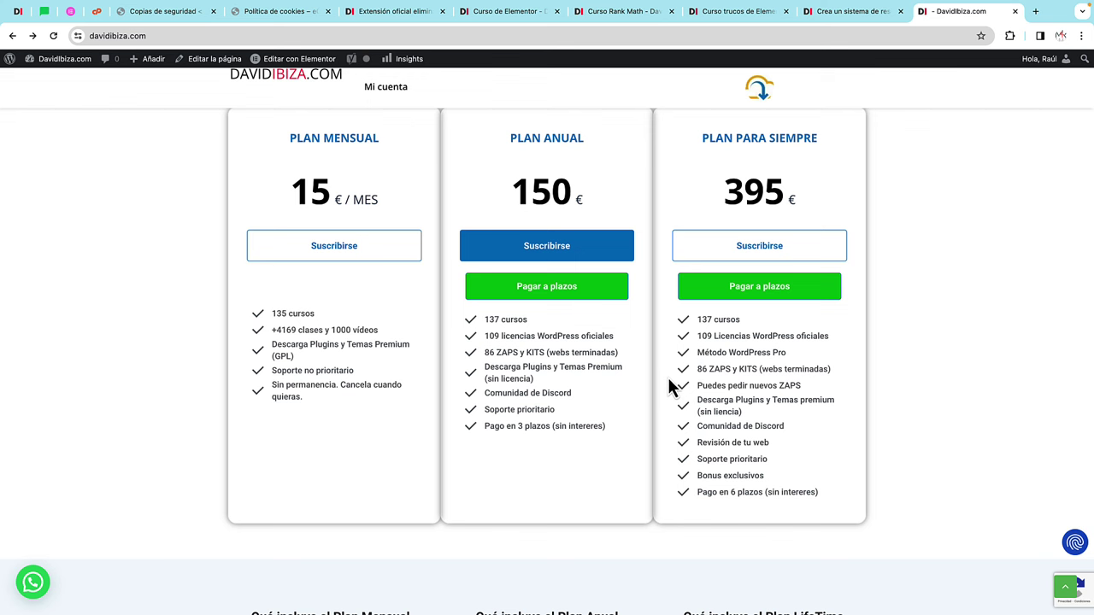
# Step: Look over the plan videos and the frequently asked questions, and return to the ZAPS section of the home page
pyautogui.scroll(-5, 647, 420)
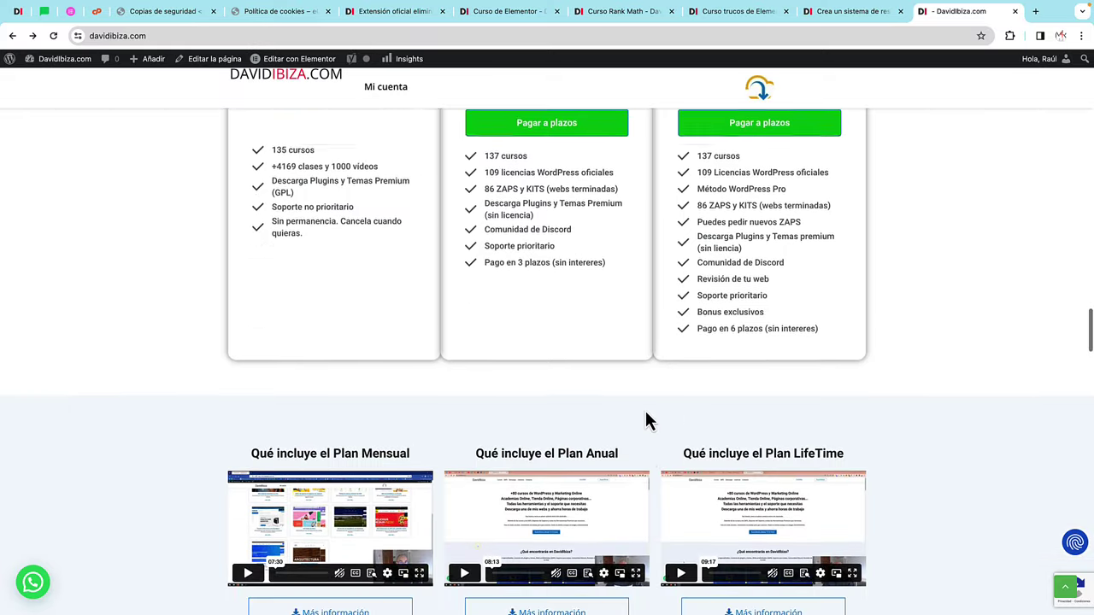
pyautogui.scroll(-20, 645, 419)
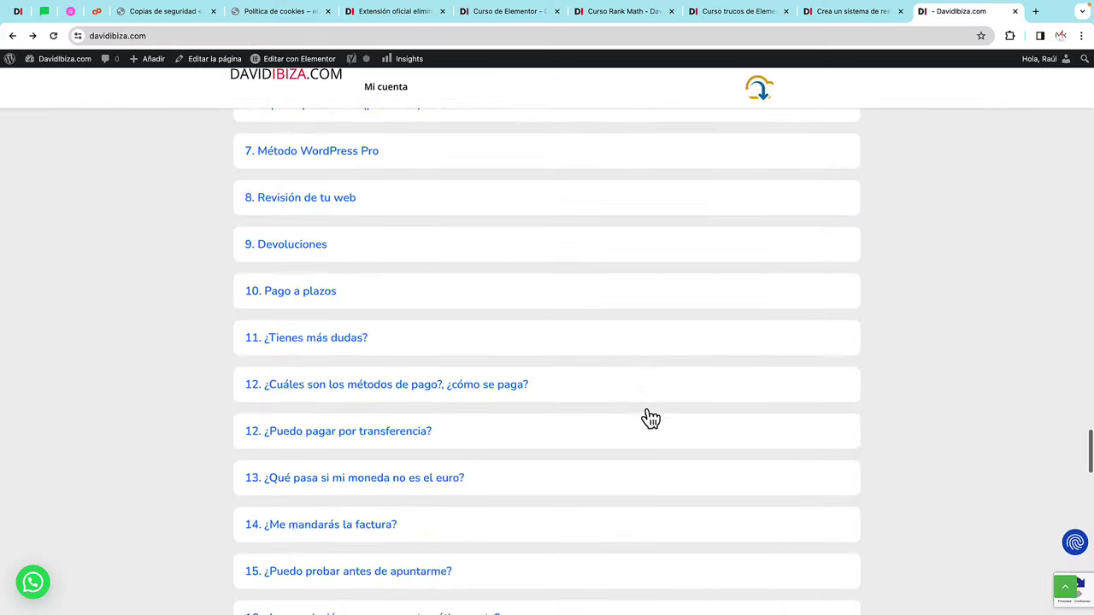
pyautogui.scroll(10, 647, 417)
pyautogui.scroll(-6, 646, 408)
pyautogui.scroll(15, 647, 408)
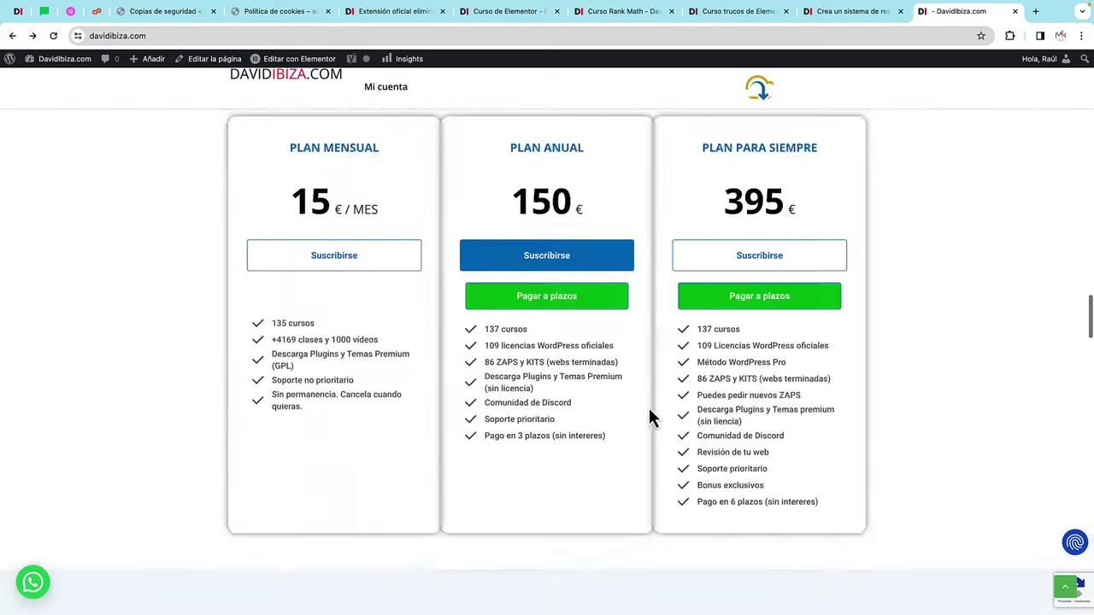
pyautogui.scroll(10, 649, 414)
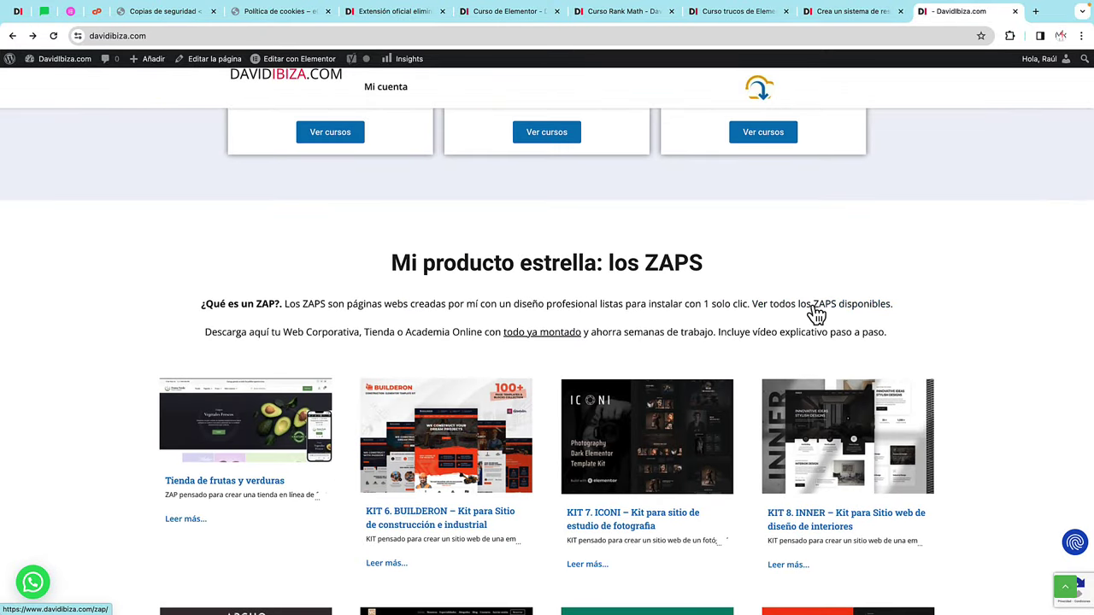
# Step: Open the full list of available ZAPS and look through the kits
pyautogui.click(816, 310)
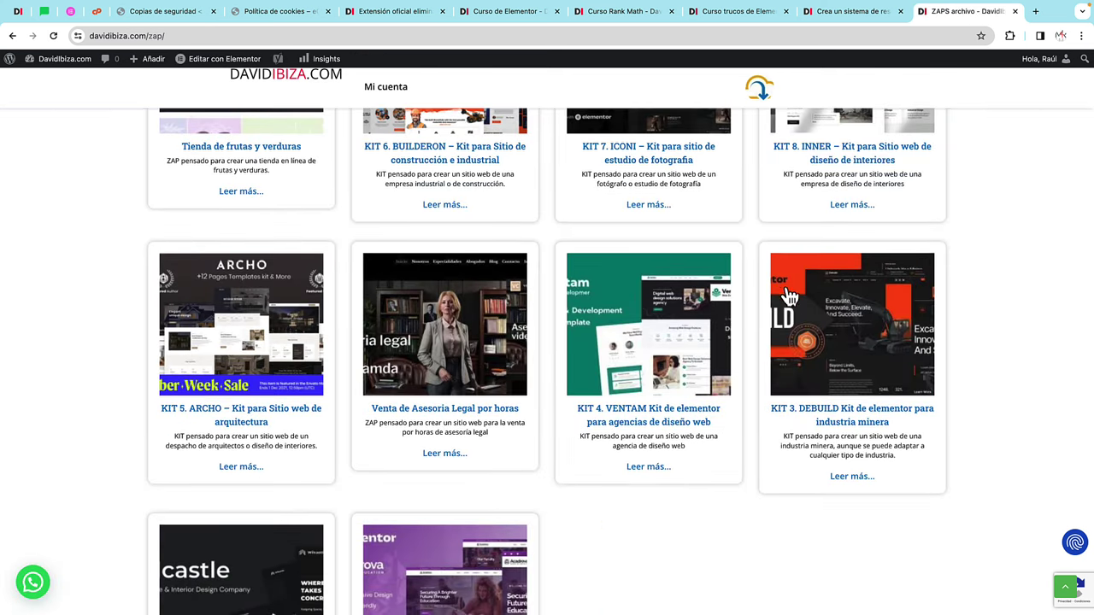
pyautogui.scroll(3, 786, 313)
pyautogui.scroll(-1, 803, 325)
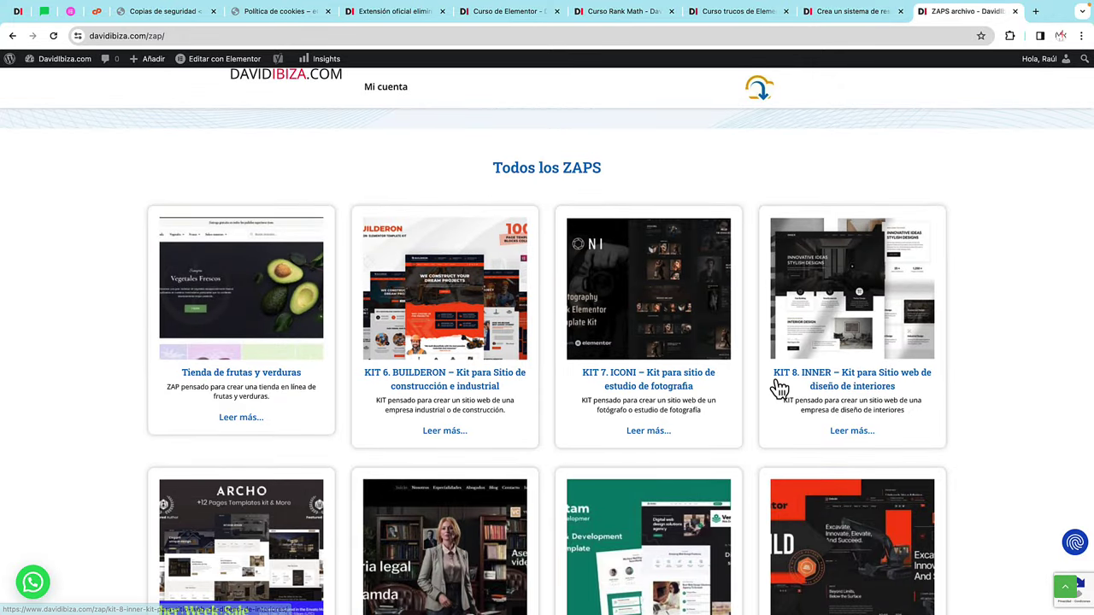
# Step: Open the KIT 6. BUILDERON page, review its description and download options, and preview its demo site
pyautogui.click(424, 384)
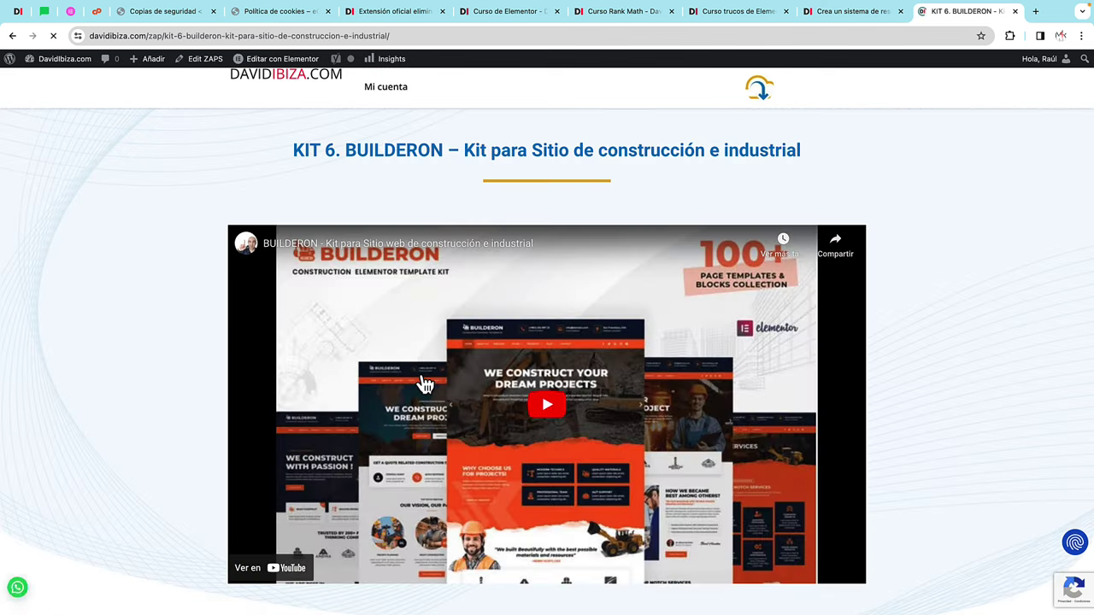
pyautogui.scroll(-3, 425, 385)
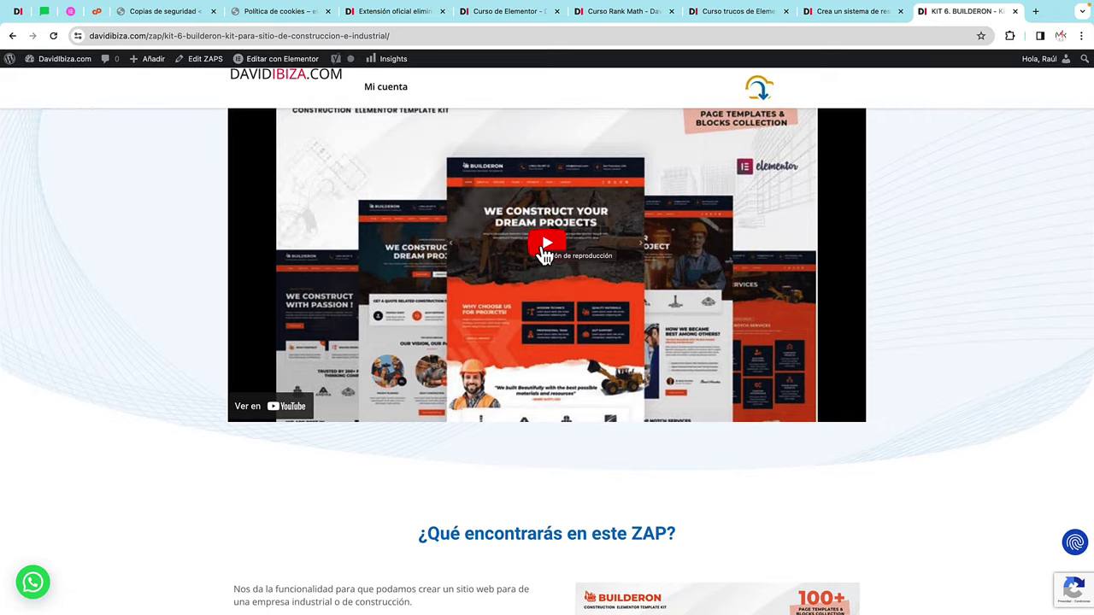
pyautogui.scroll(-5, 544, 284)
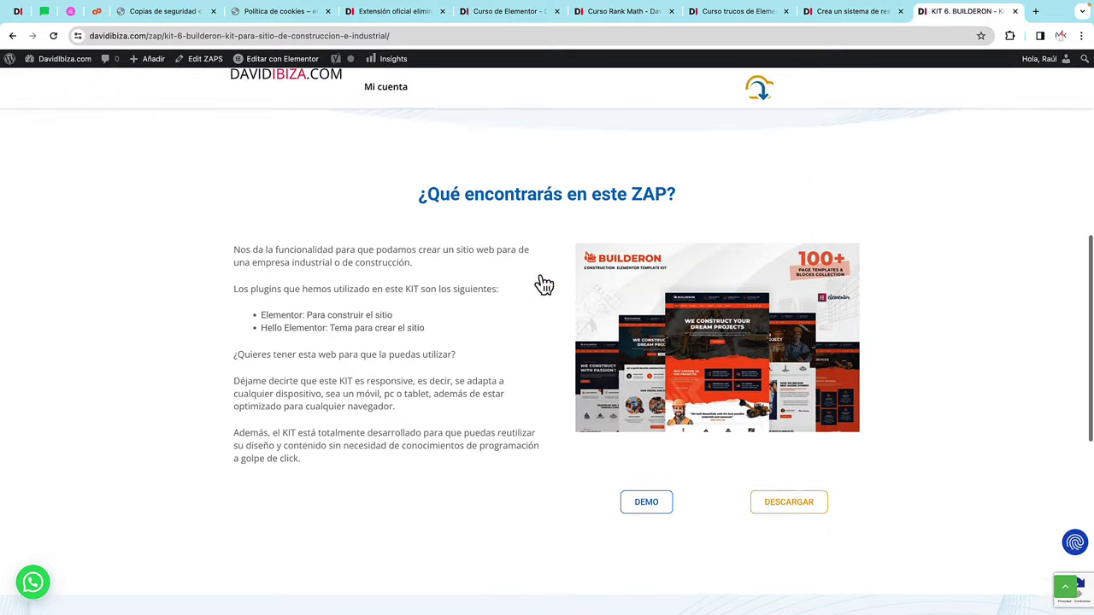
pyautogui.scroll(-1, 544, 284)
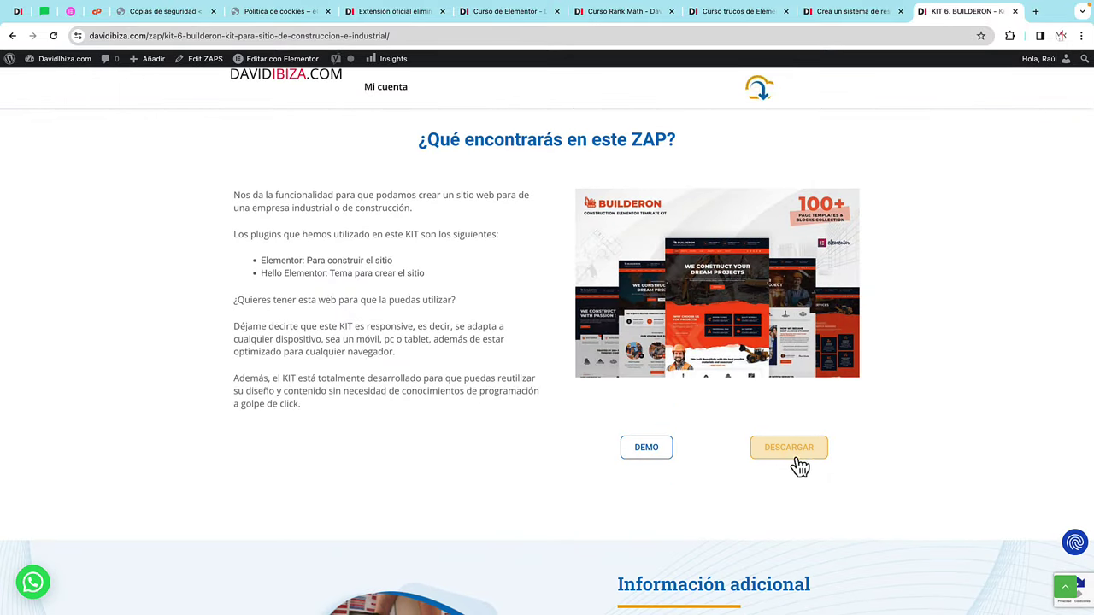
pyautogui.click(663, 451)
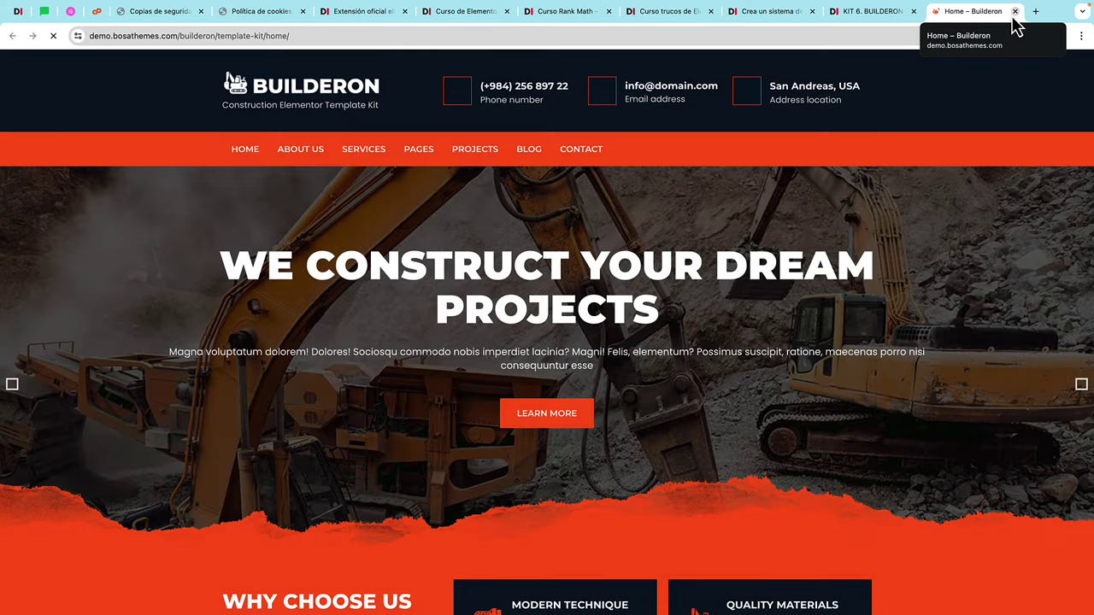
pyautogui.click(1014, 11)
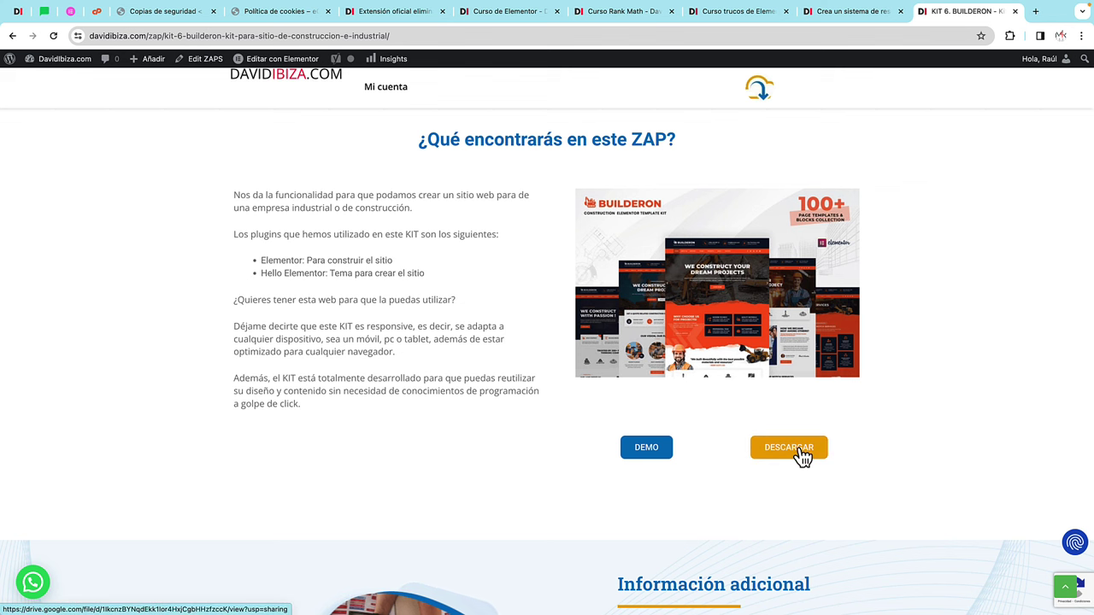